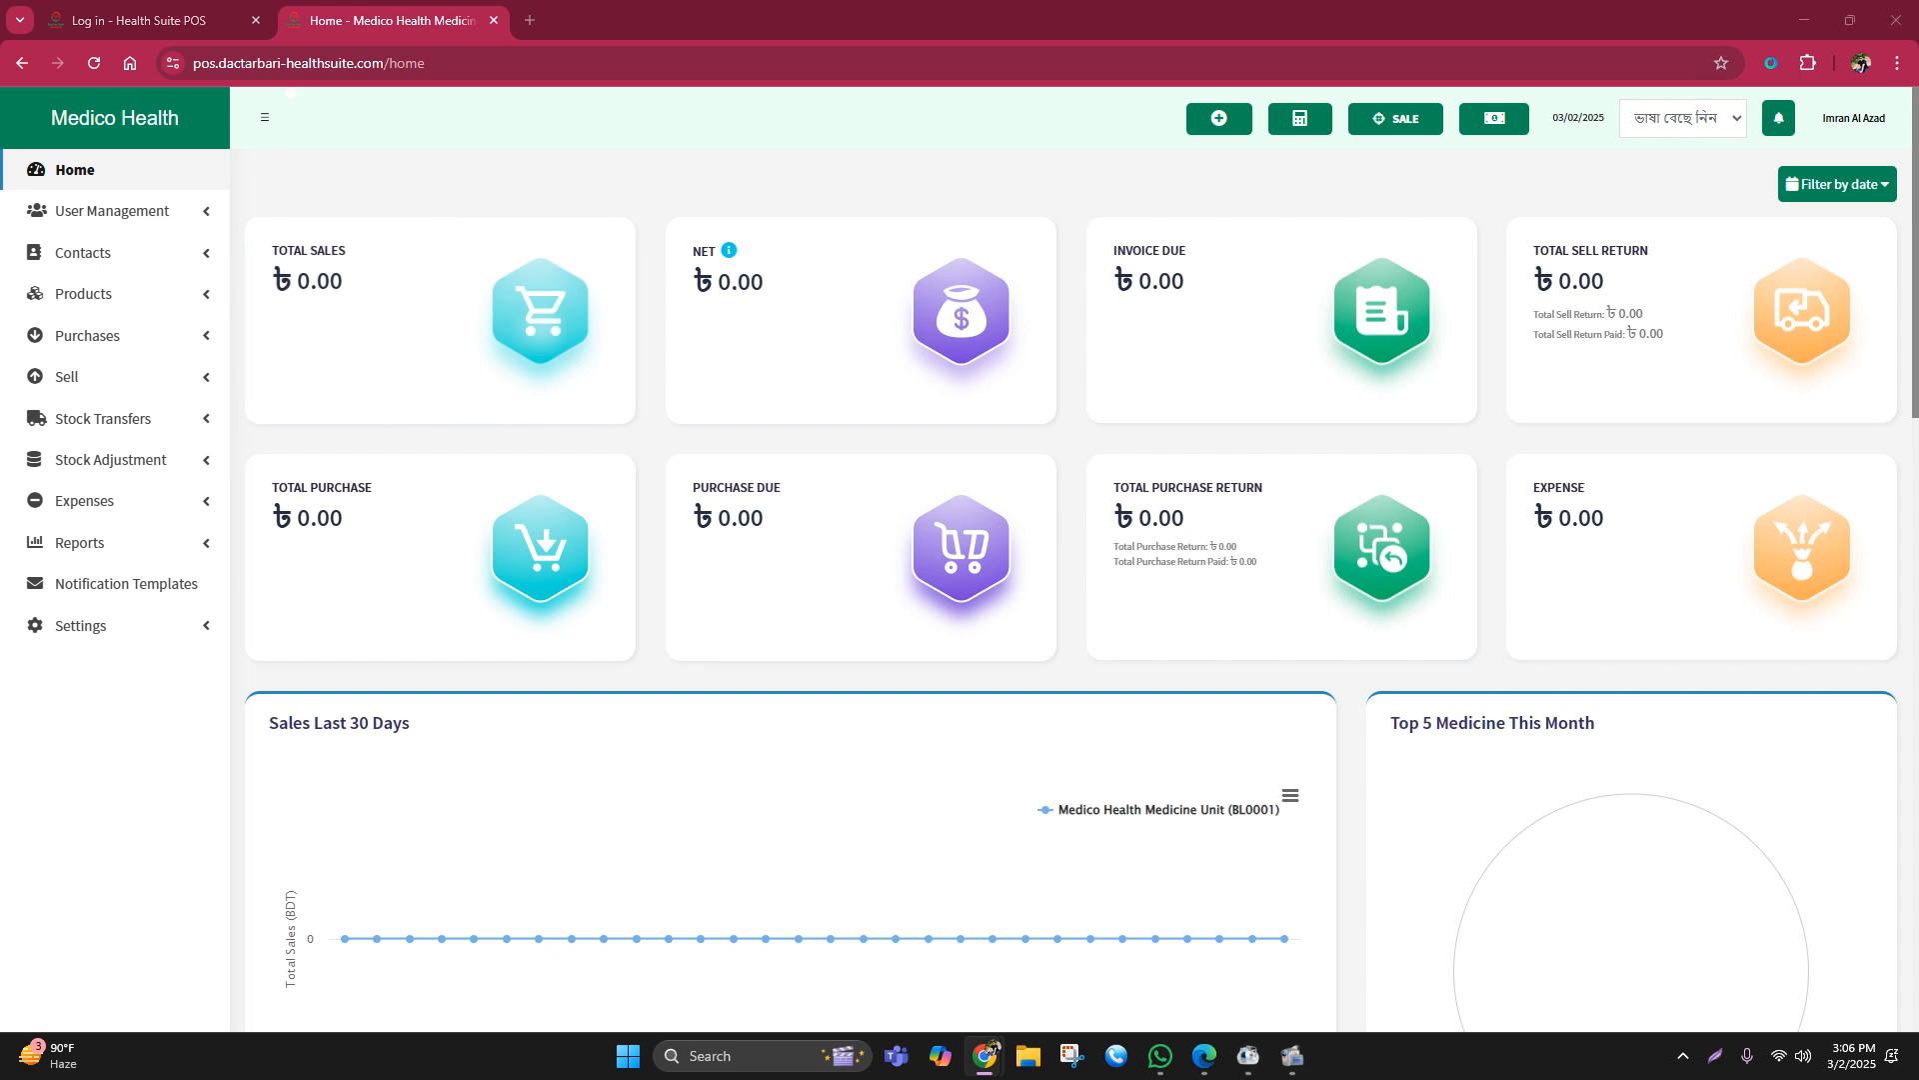
Step: Reload the Home dashboard and close the leftover 'Log in - Health Suite POS' tab
{"action": "left_click", "coordinate": [145, 170]}
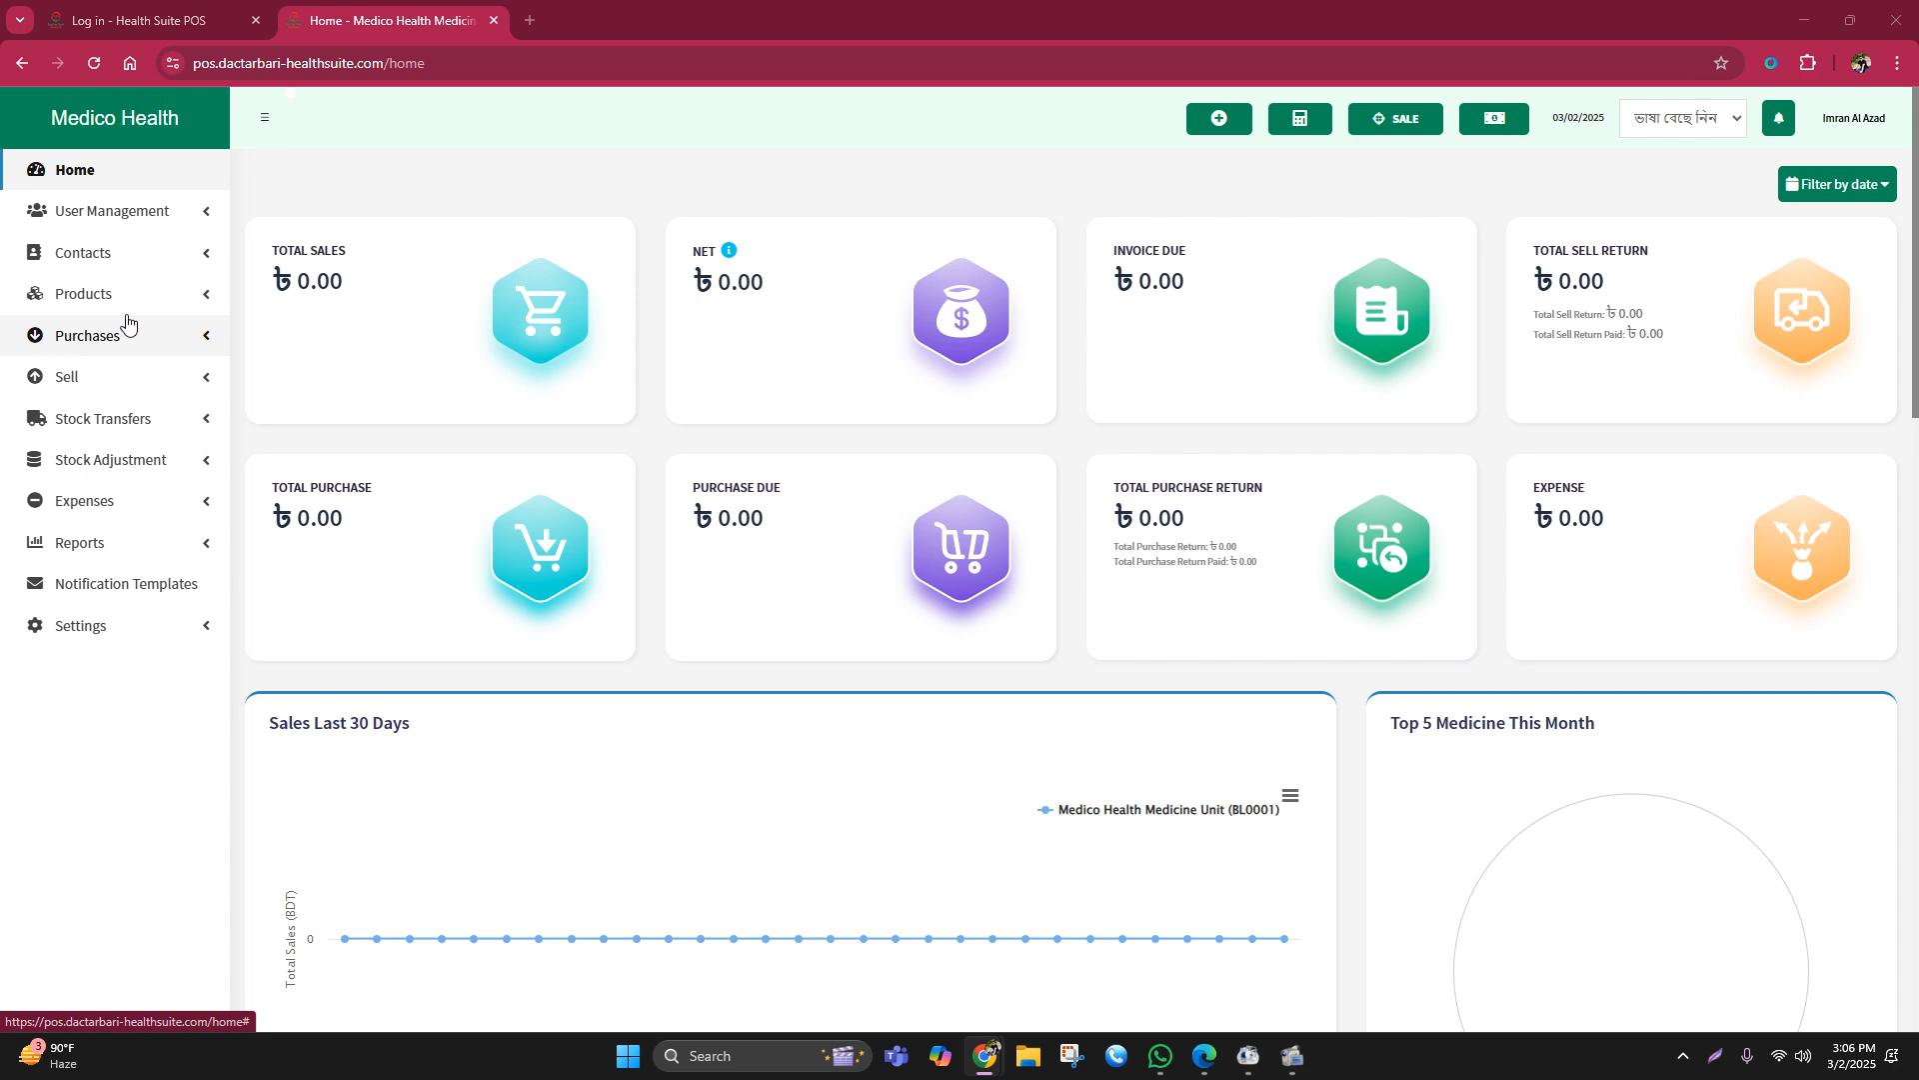
{"action": "left_click", "coordinate": [92, 178]}
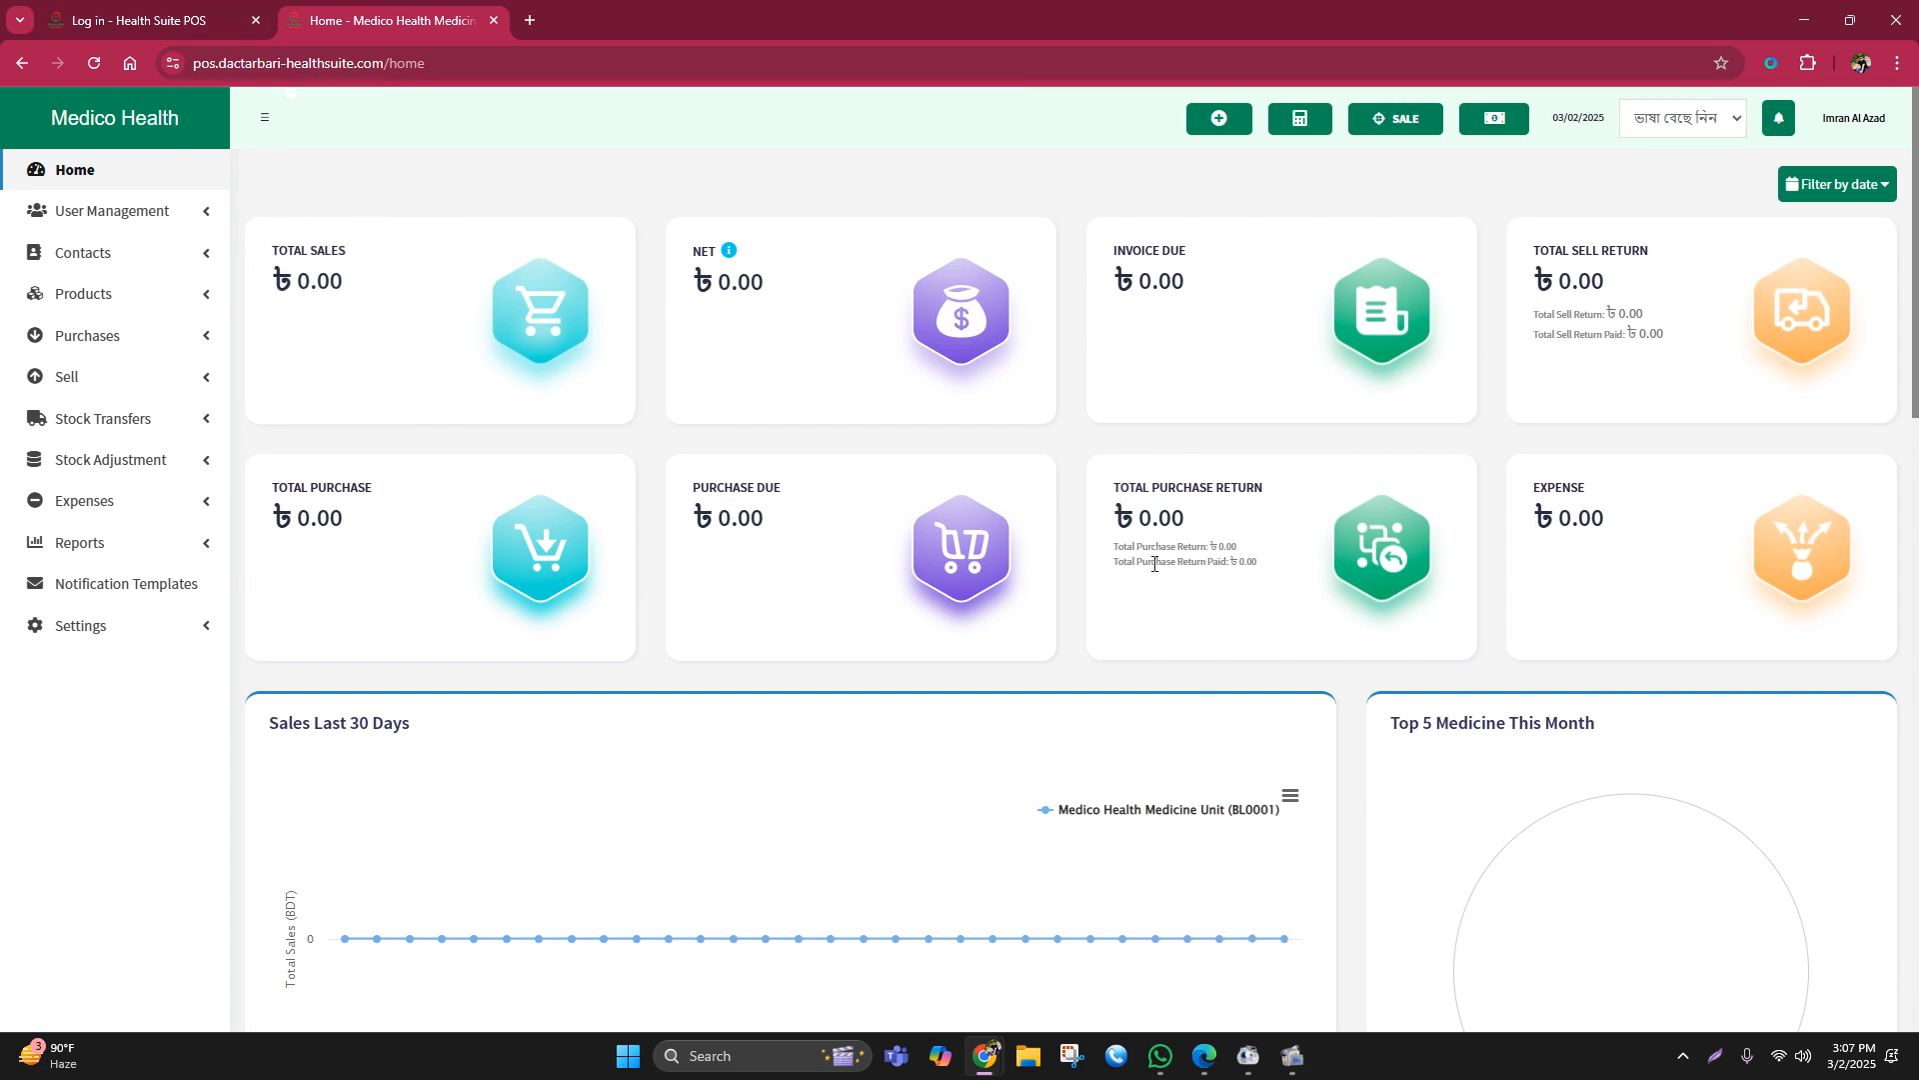
{"action": "left_click", "coordinate": [254, 33]}
{"action": "left_click", "coordinate": [256, 20]}
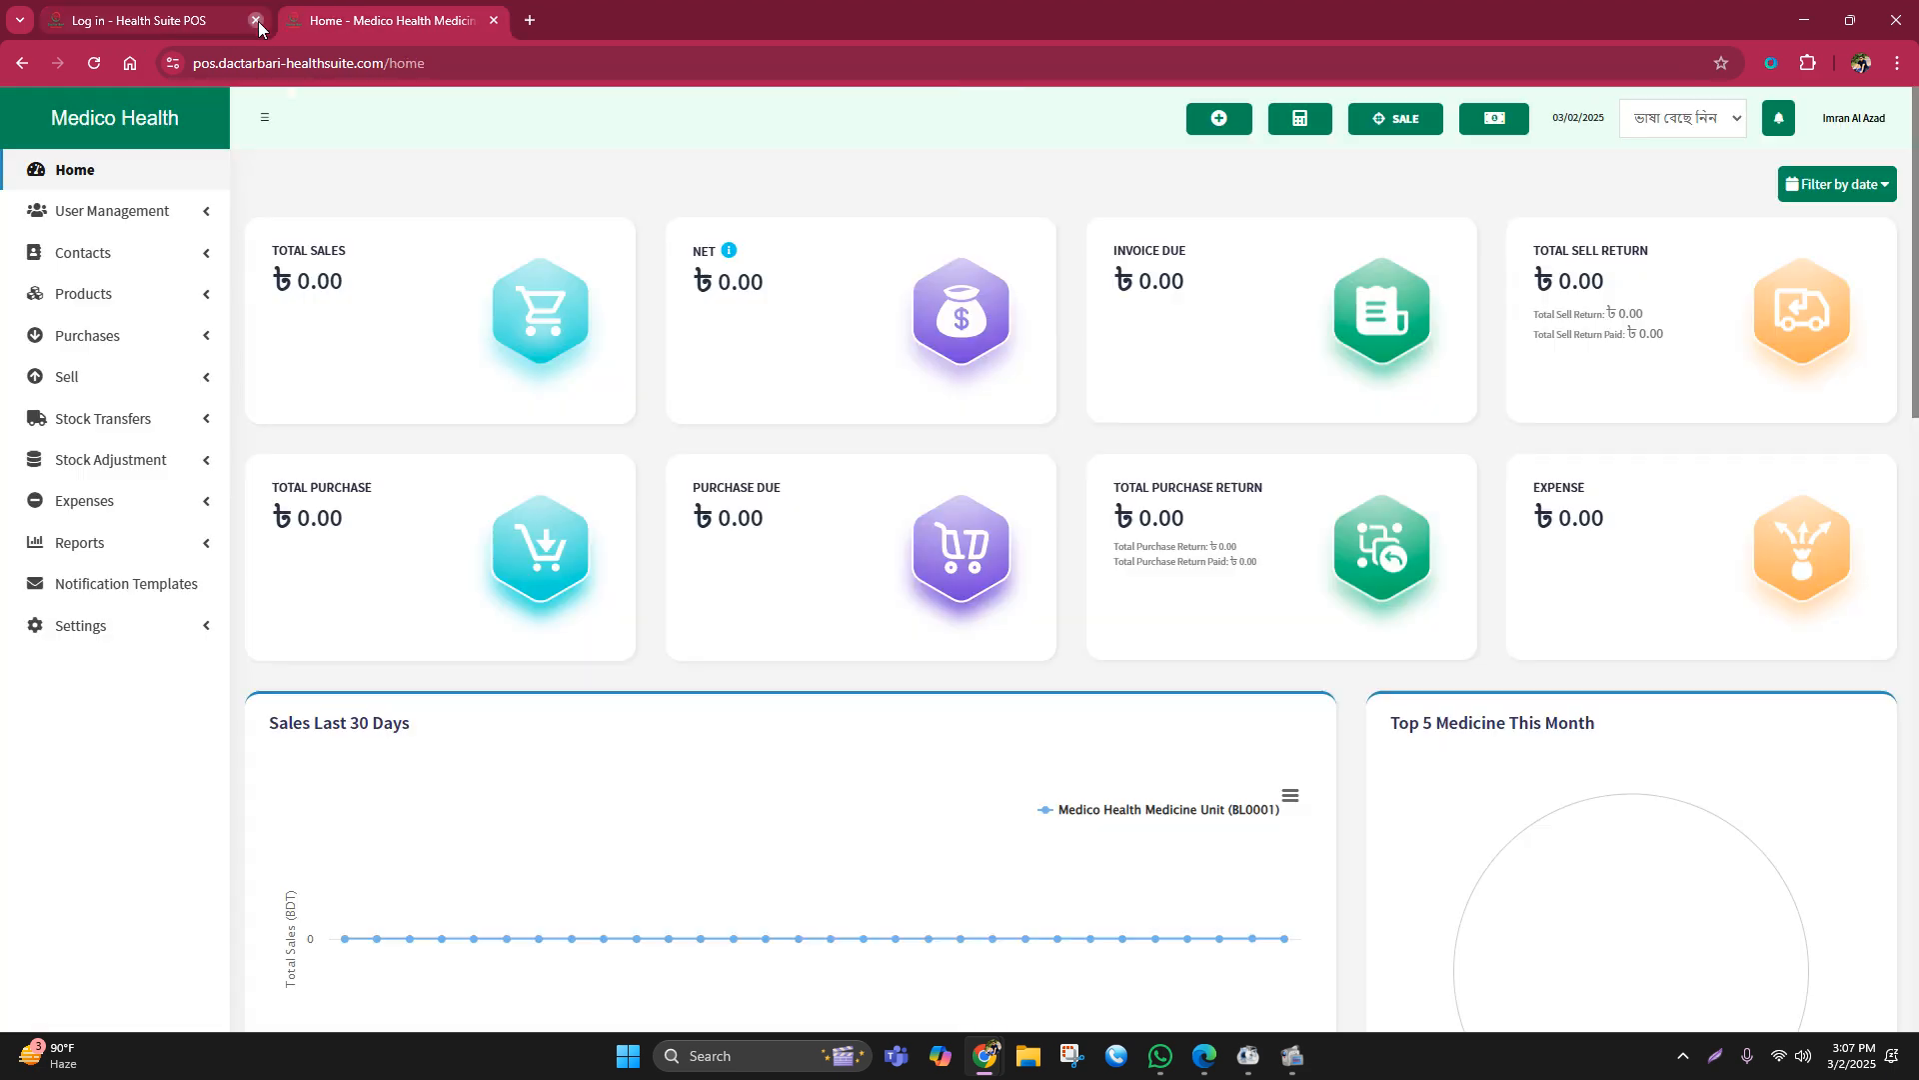
{"action": "left_click", "coordinate": [111, 175]}
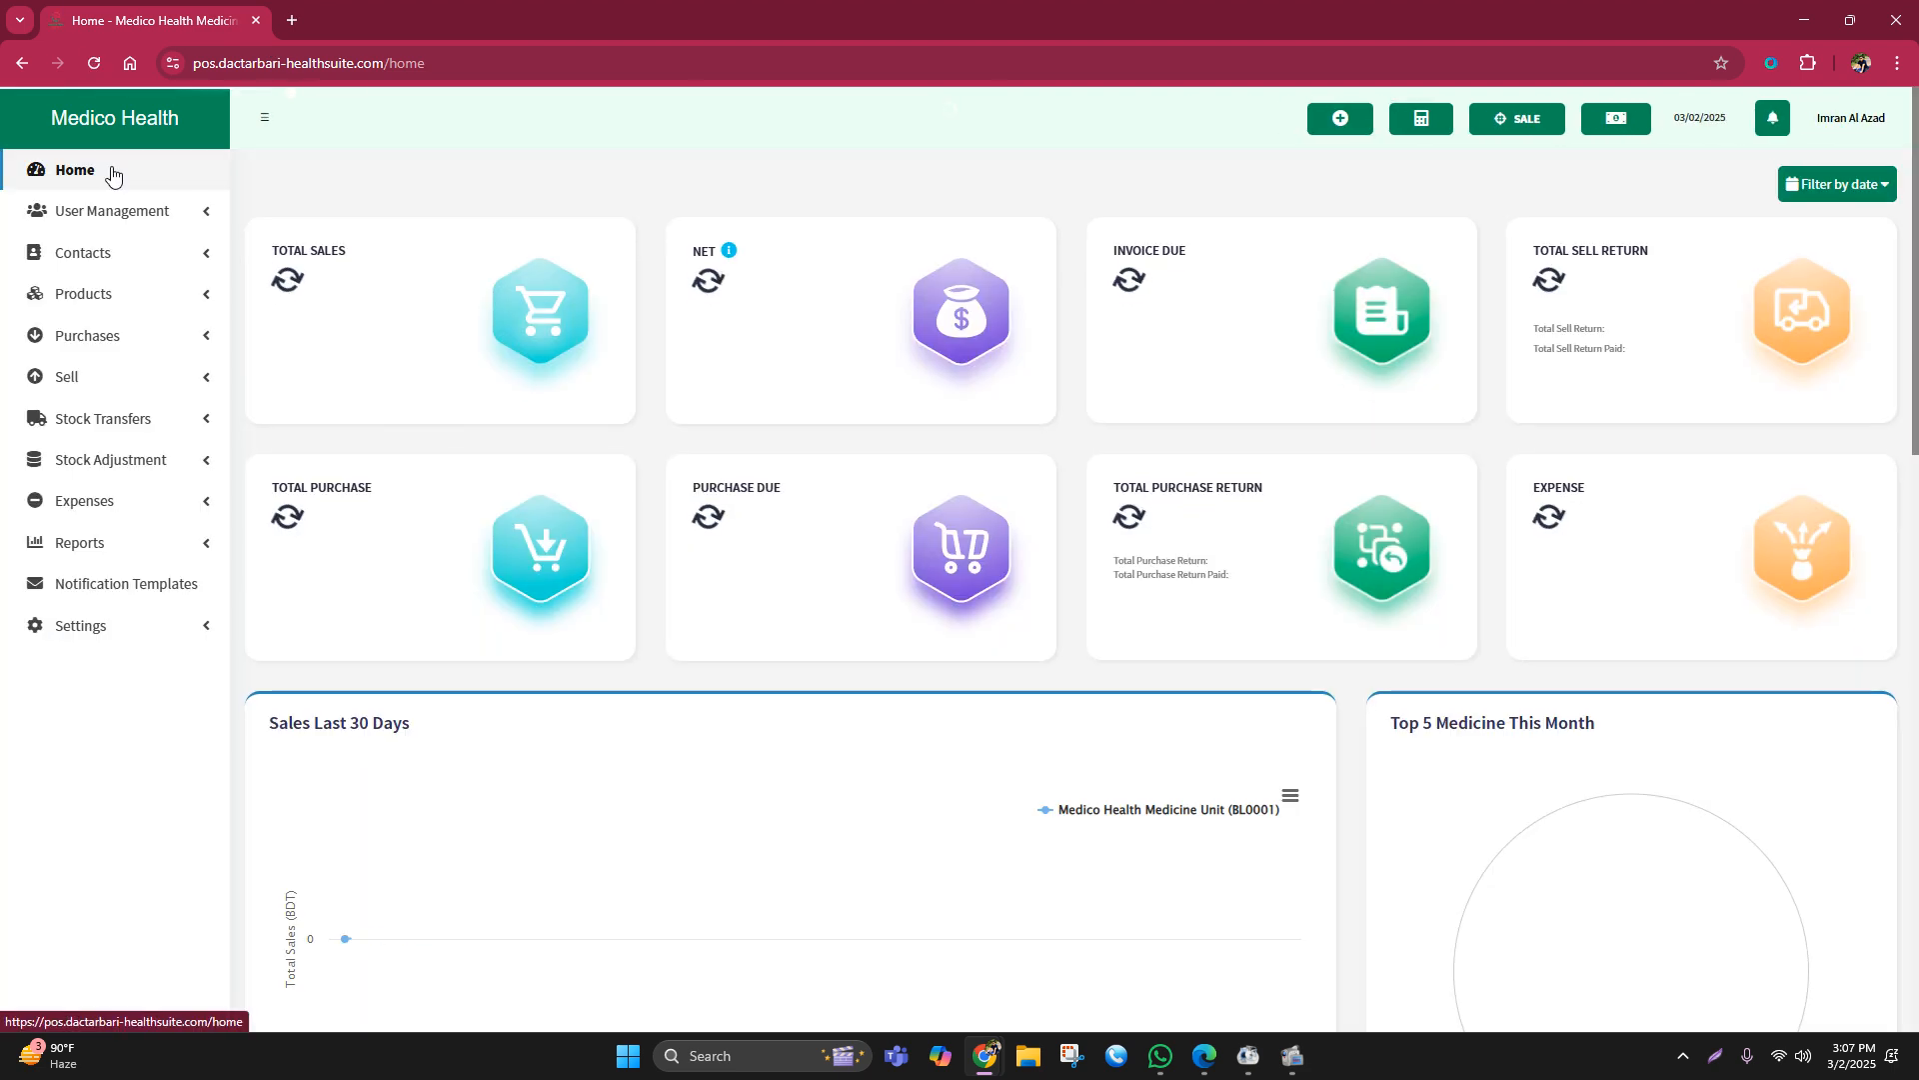
{"action": "left_click", "coordinate": [111, 175]}
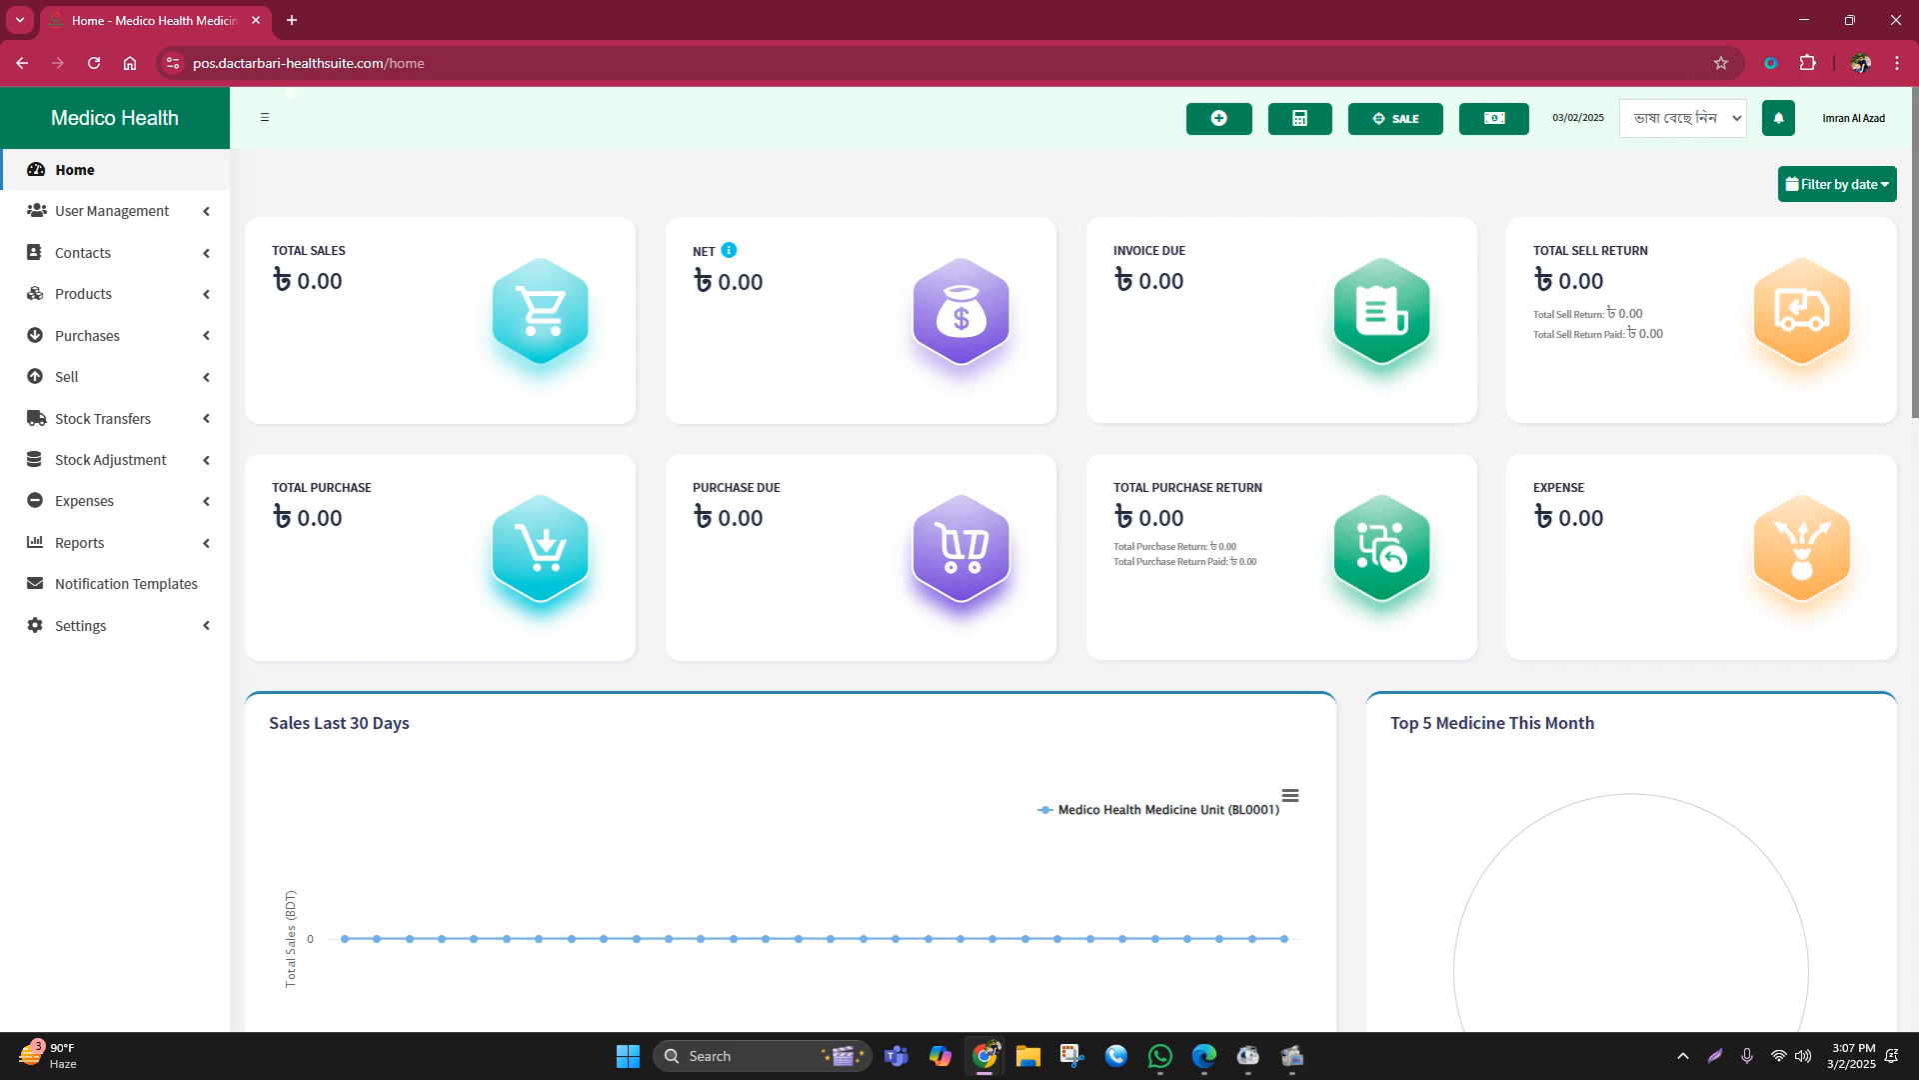
Step: Show the Purchases list and inspect the existing purchase's details and actions
{"action": "left_click", "coordinate": [105, 340]}
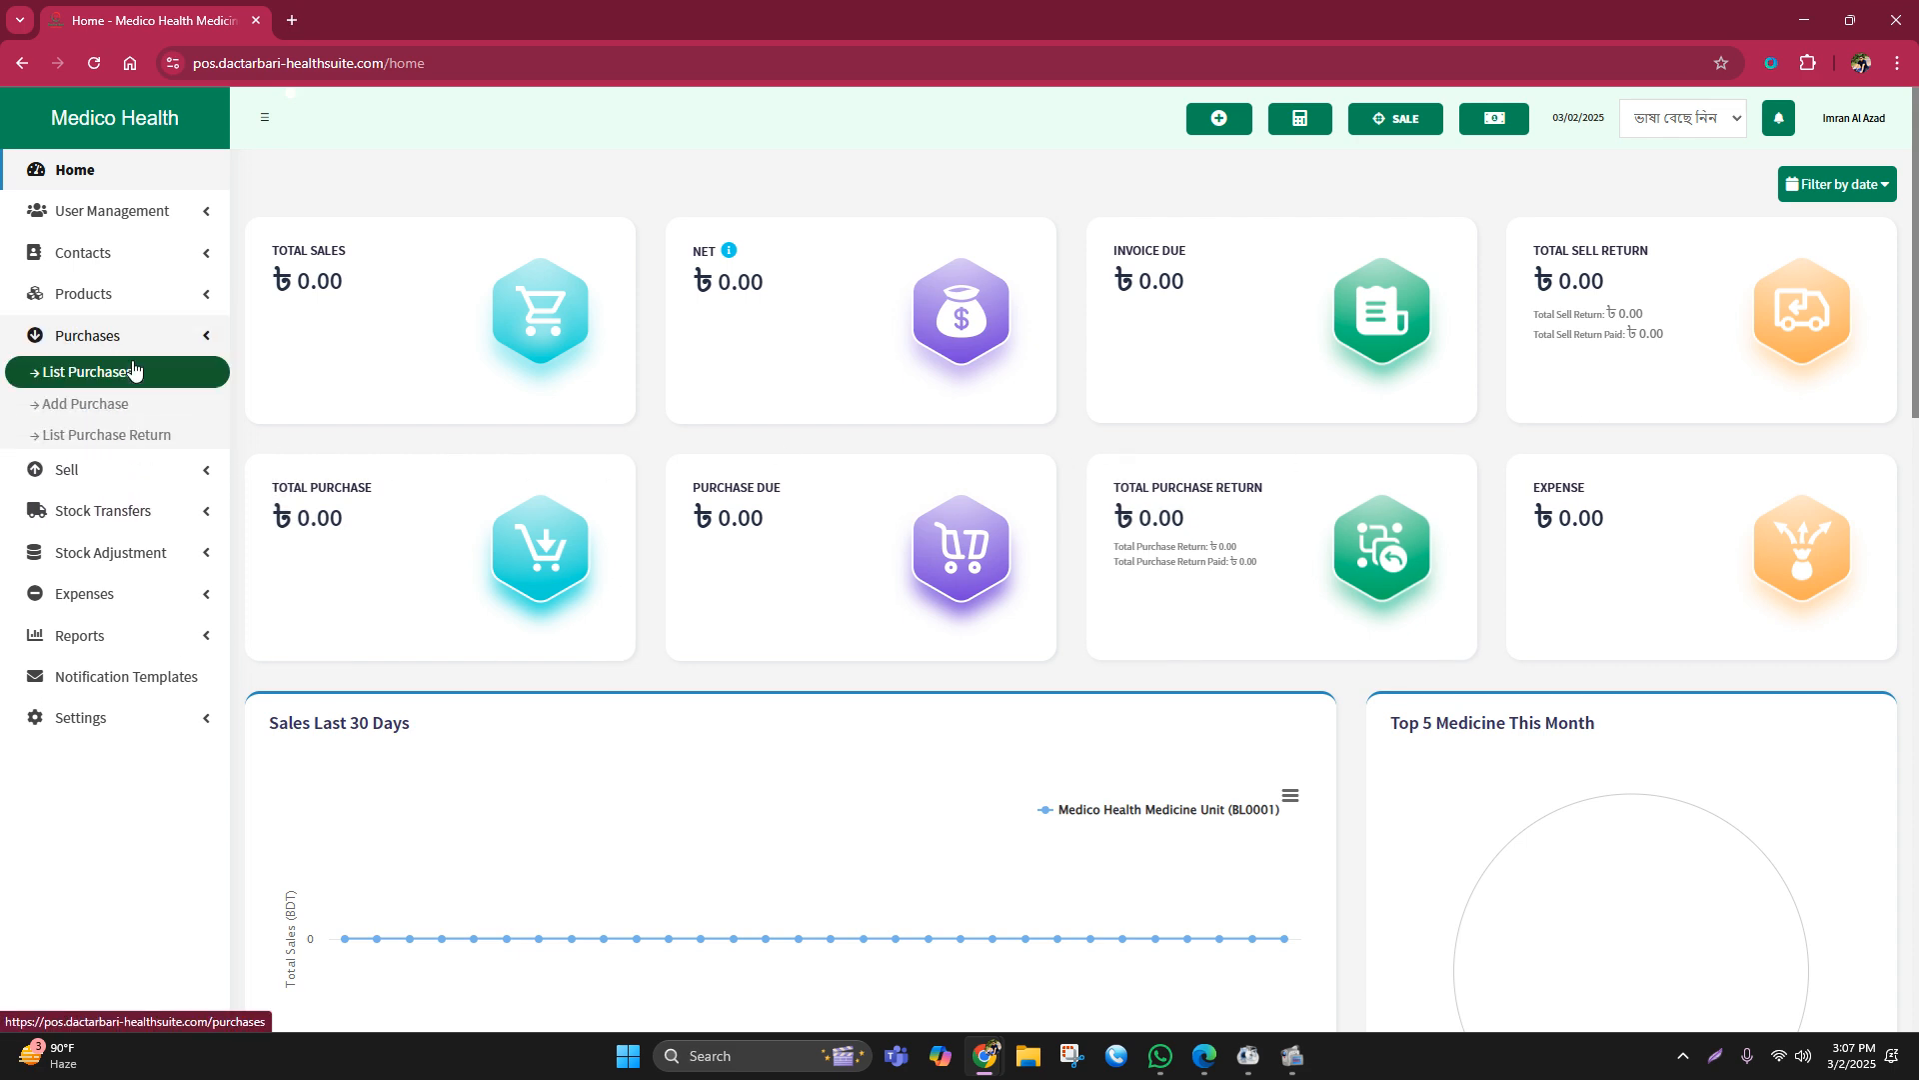
{"action": "left_click", "coordinate": [79, 347]}
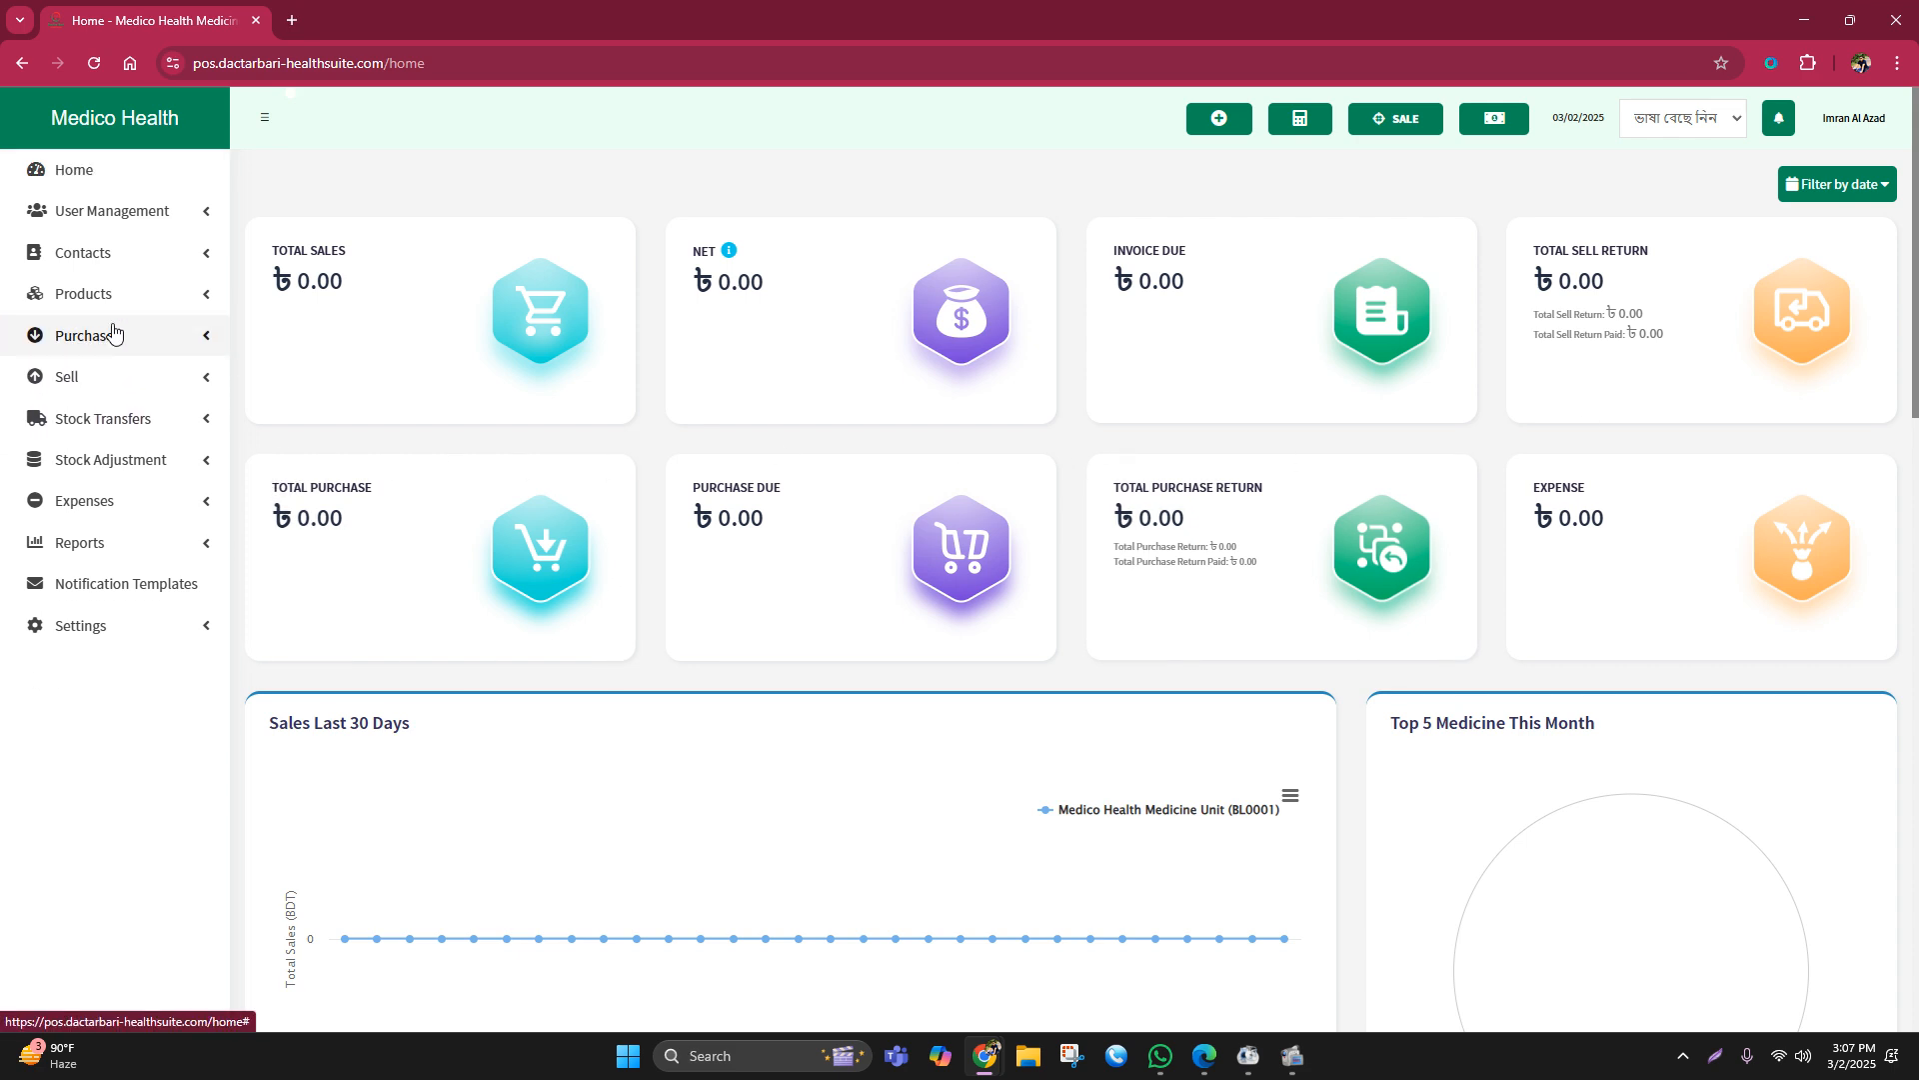
{"action": "left_click", "coordinate": [112, 335]}
{"action": "left_click", "coordinate": [85, 370]}
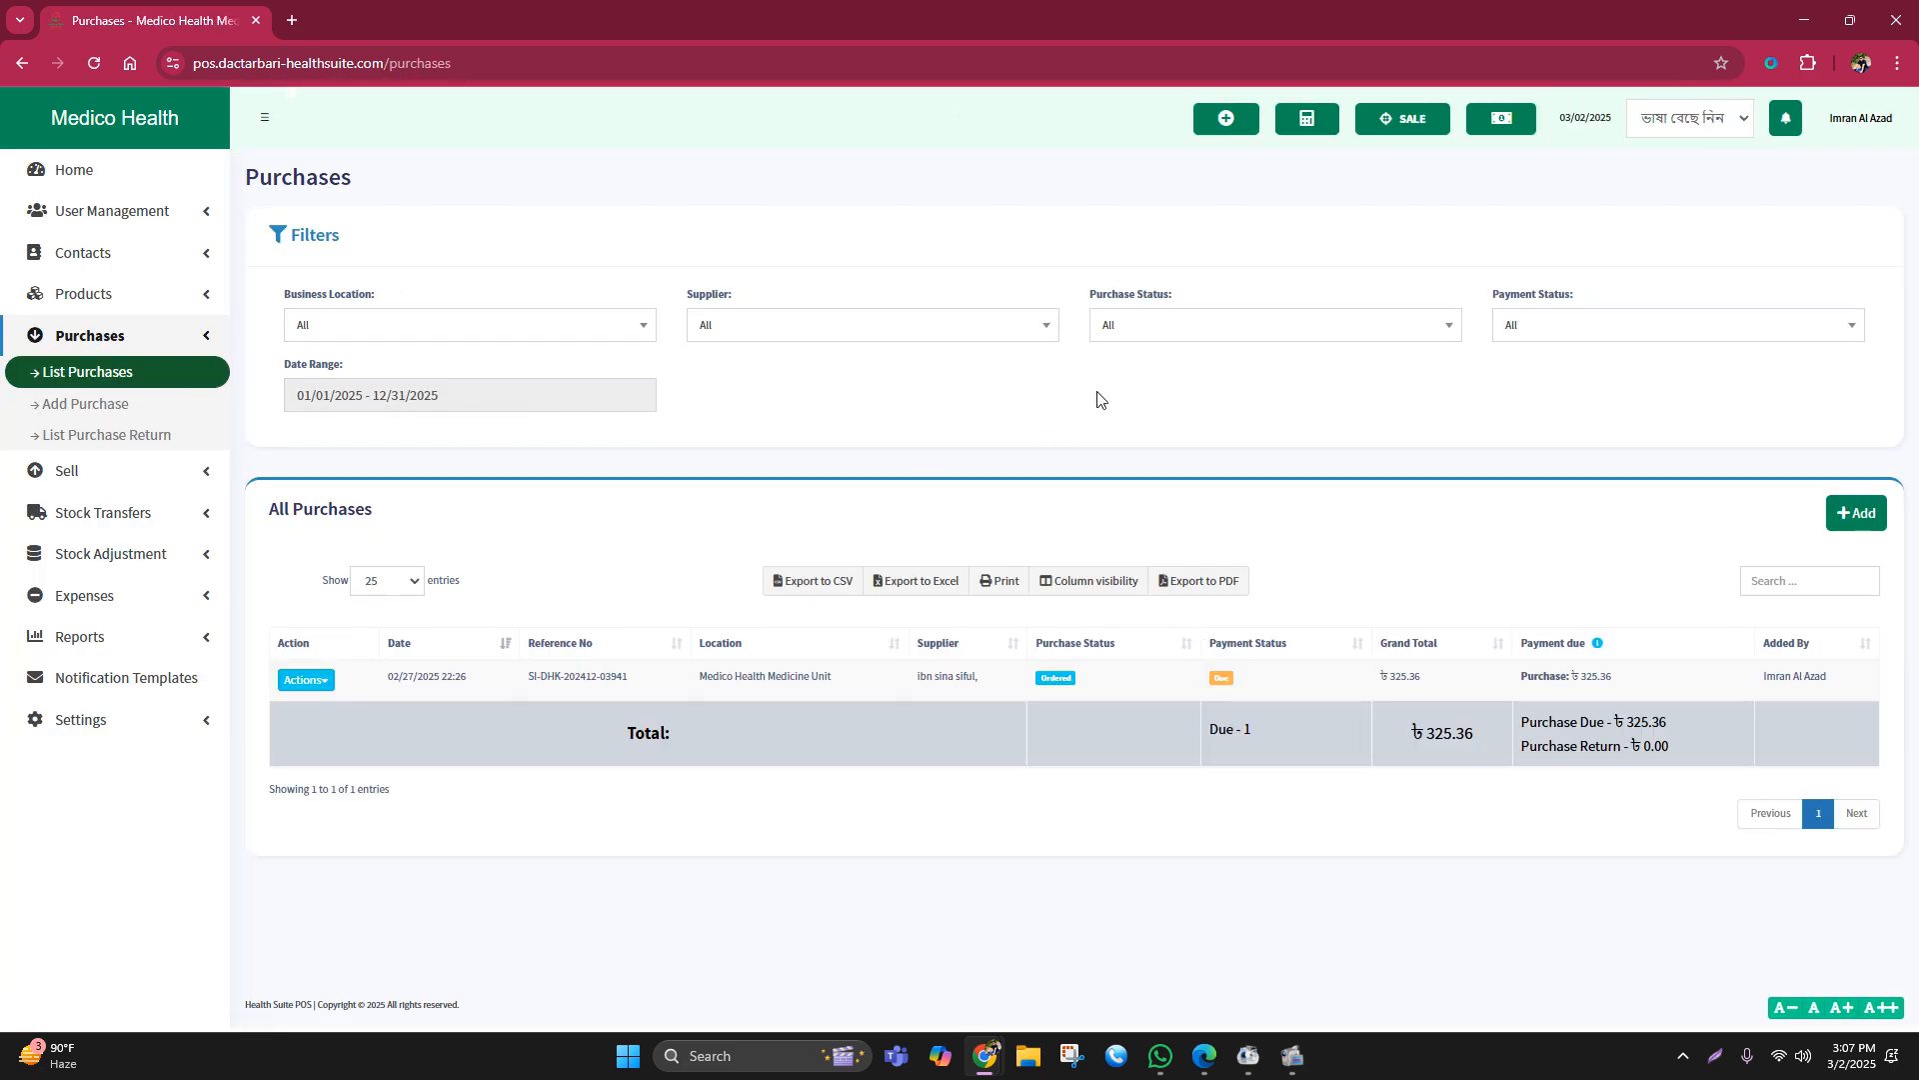
{"action": "left_click", "coordinate": [958, 682]}
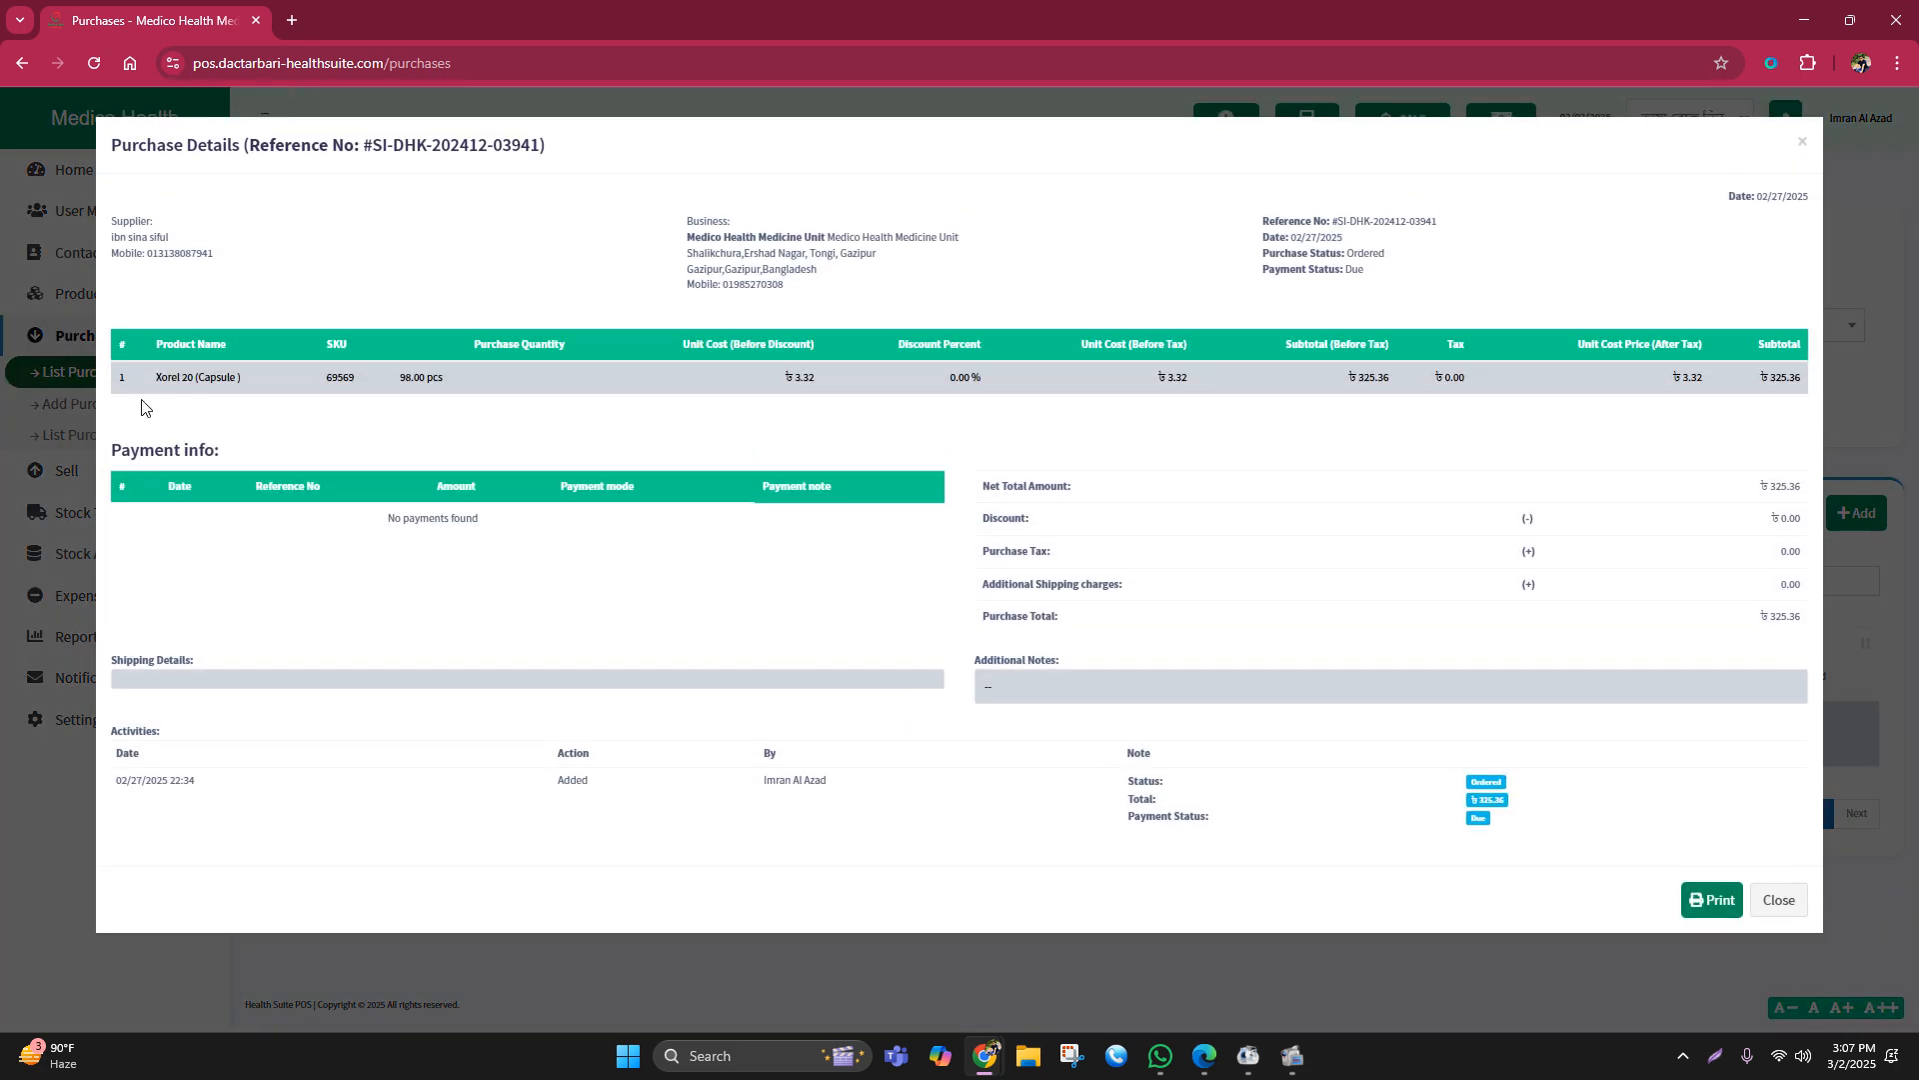
{"action": "left_click", "coordinate": [1800, 143]}
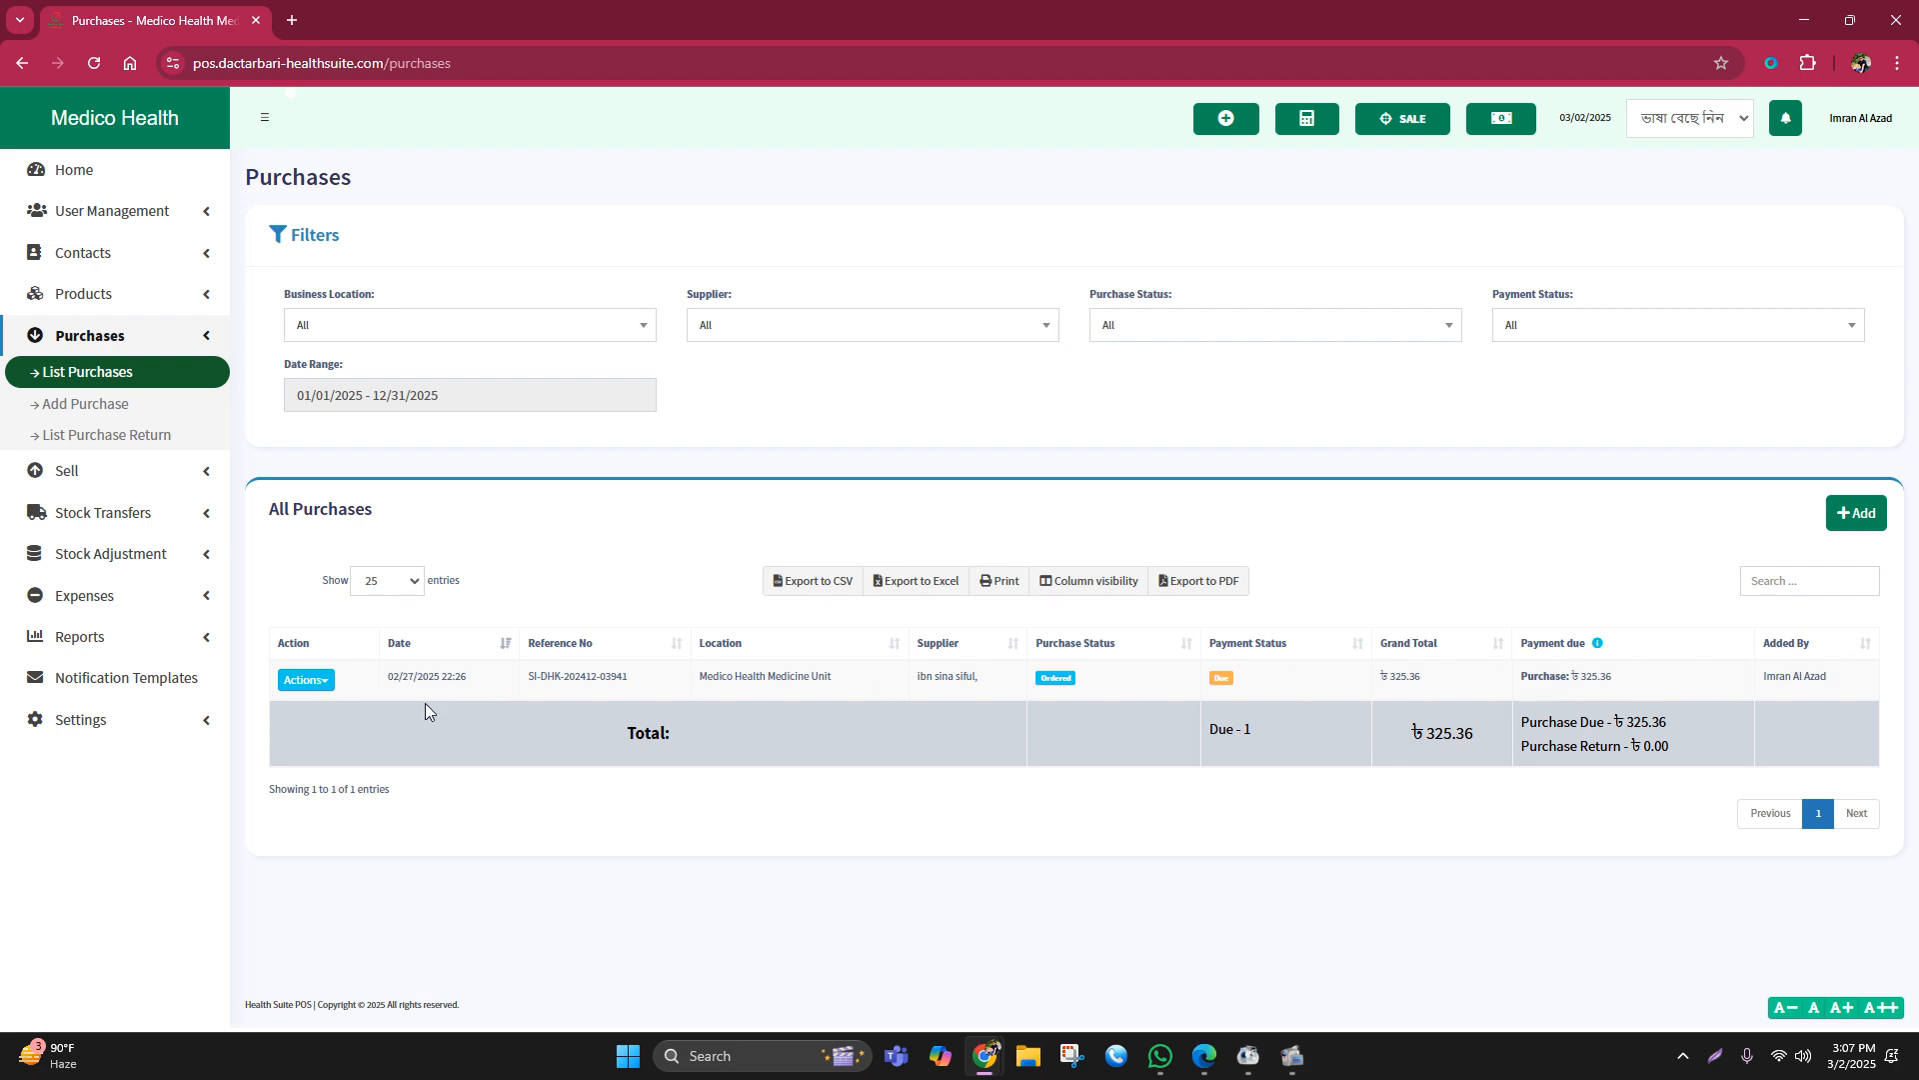
{"action": "left_click", "coordinate": [306, 680]}
{"action": "left_click", "coordinate": [932, 415]}
Step: Collapse and re-expand the Purchases and Products sidebar sections
{"action": "left_click", "coordinate": [90, 337]}
{"action": "left_click", "coordinate": [90, 337]}
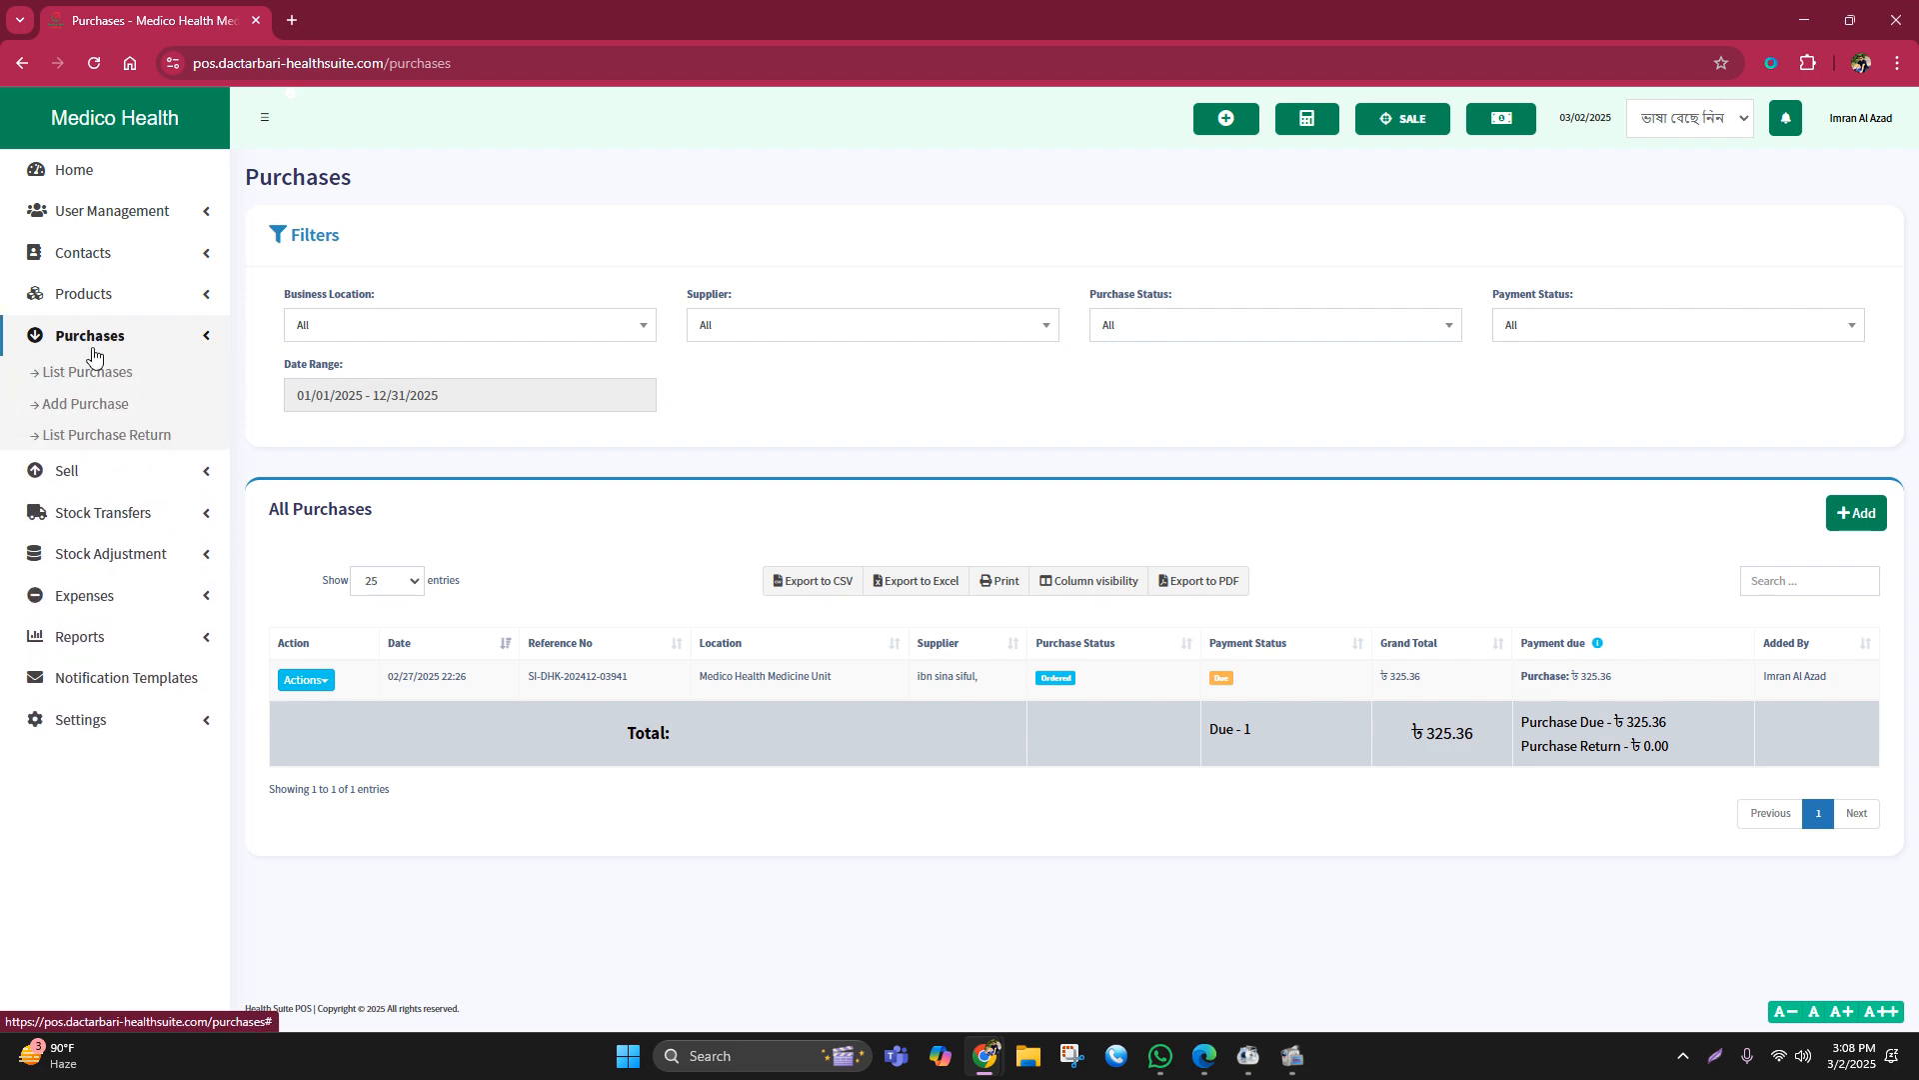
{"action": "left_click", "coordinate": [105, 335]}
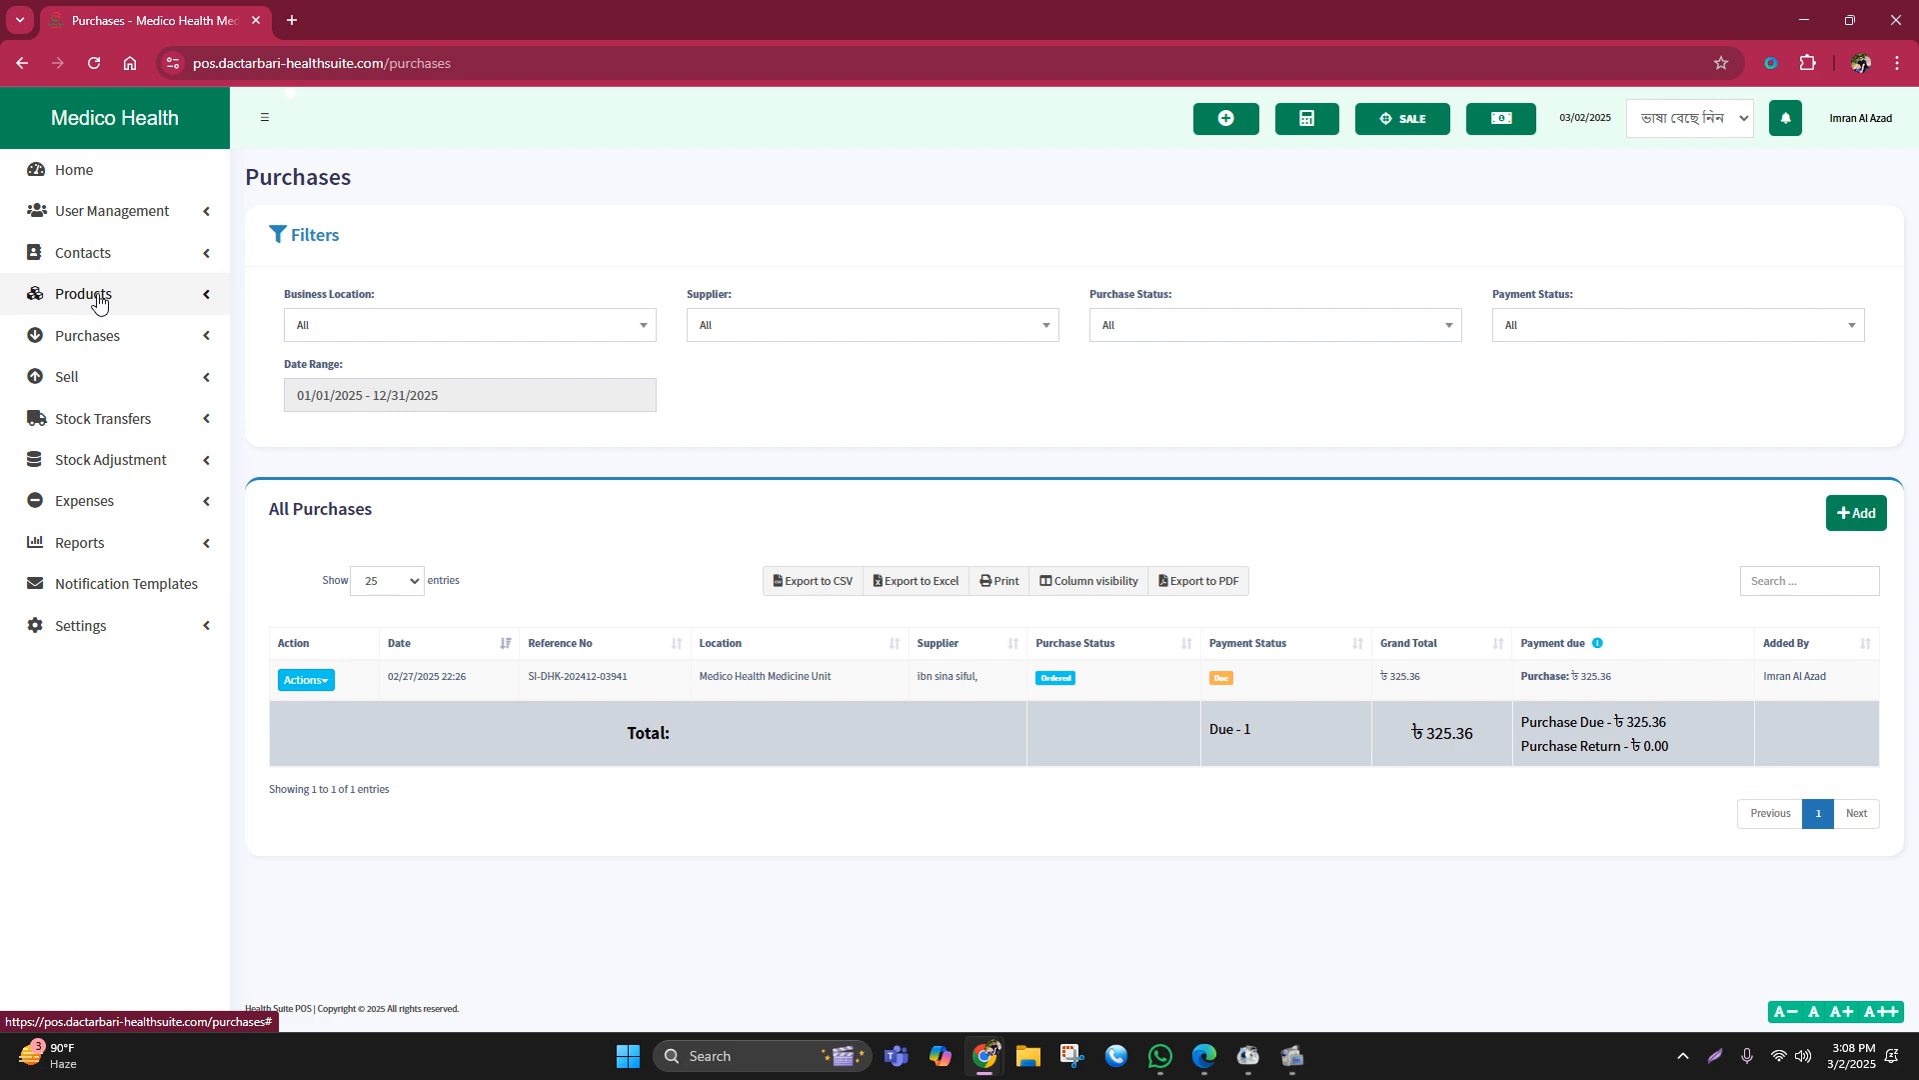
{"action": "left_click", "coordinate": [97, 297]}
{"action": "left_click", "coordinate": [88, 298]}
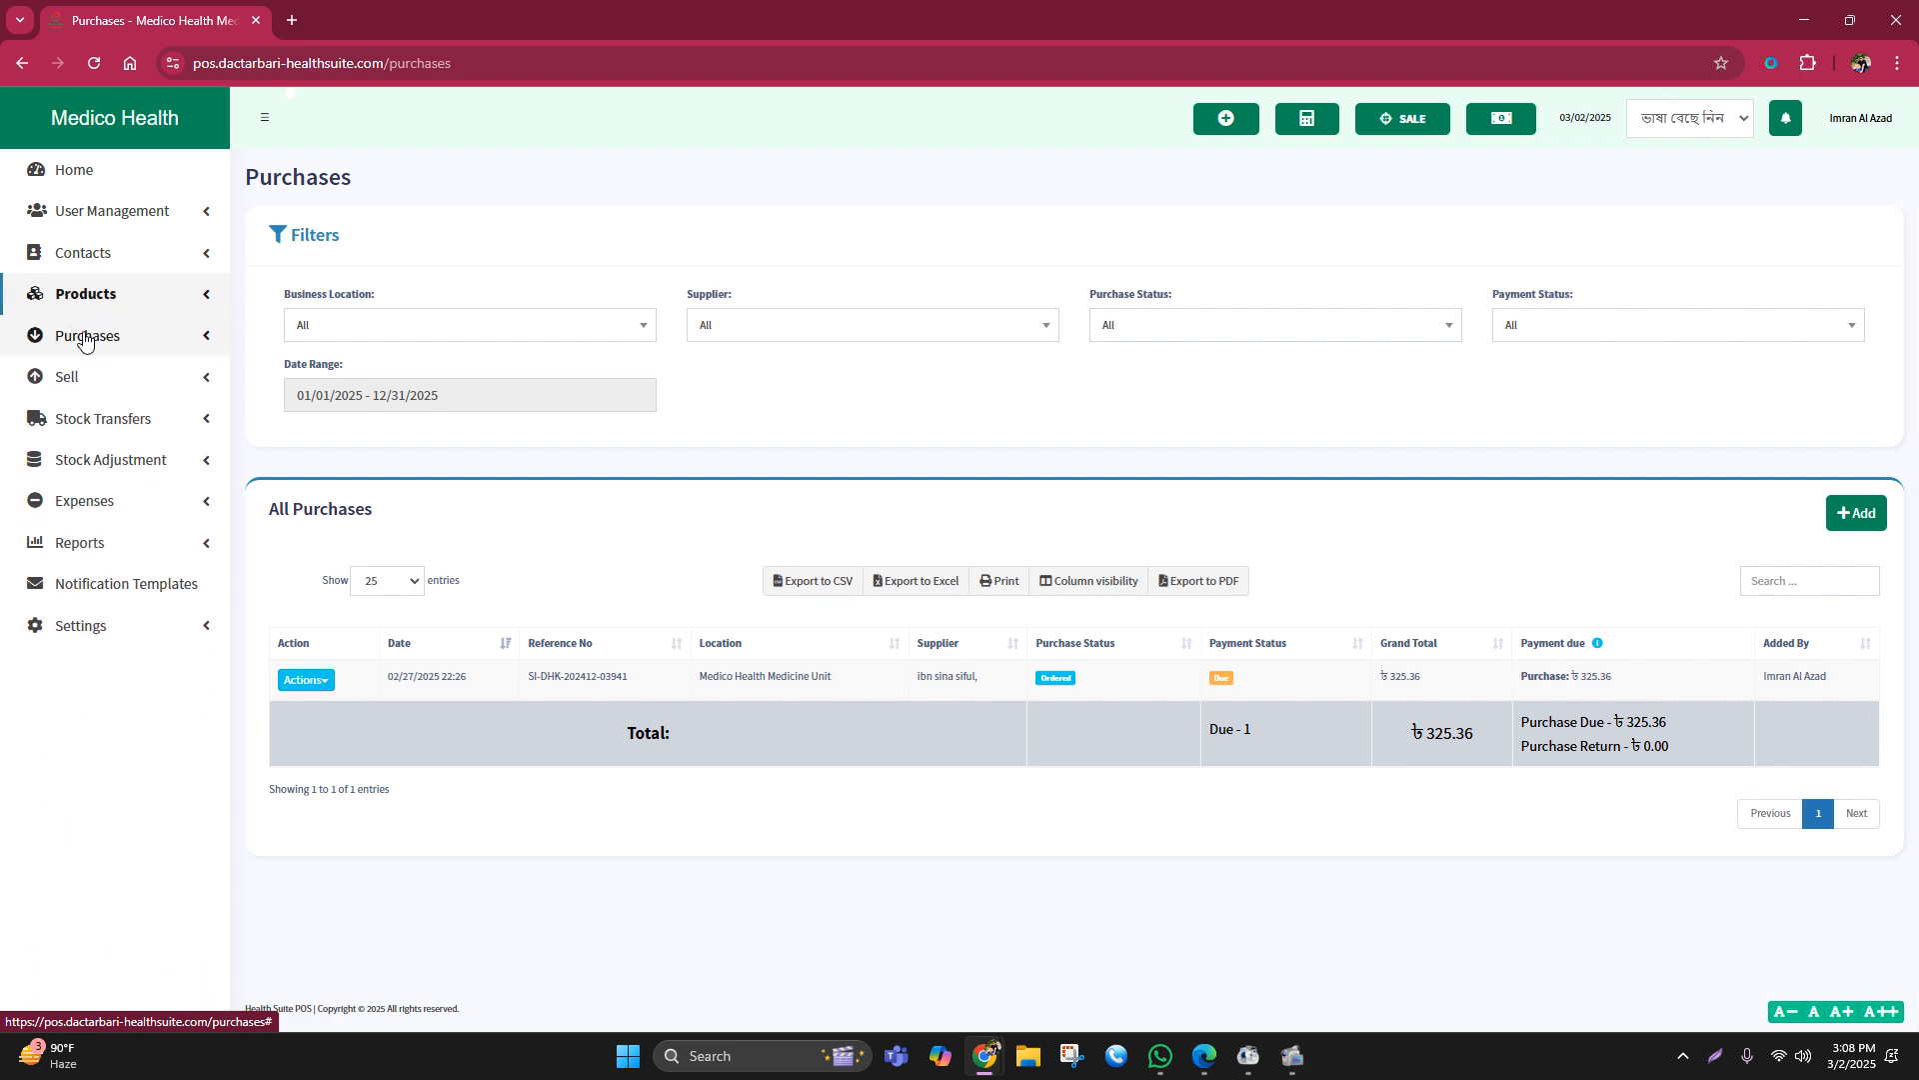
{"action": "left_click", "coordinate": [85, 337]}
Step: Begin a new purchase, try a 'ge' supplier search, then bring up the Add a new contact form
{"action": "left_click", "coordinate": [100, 412]}
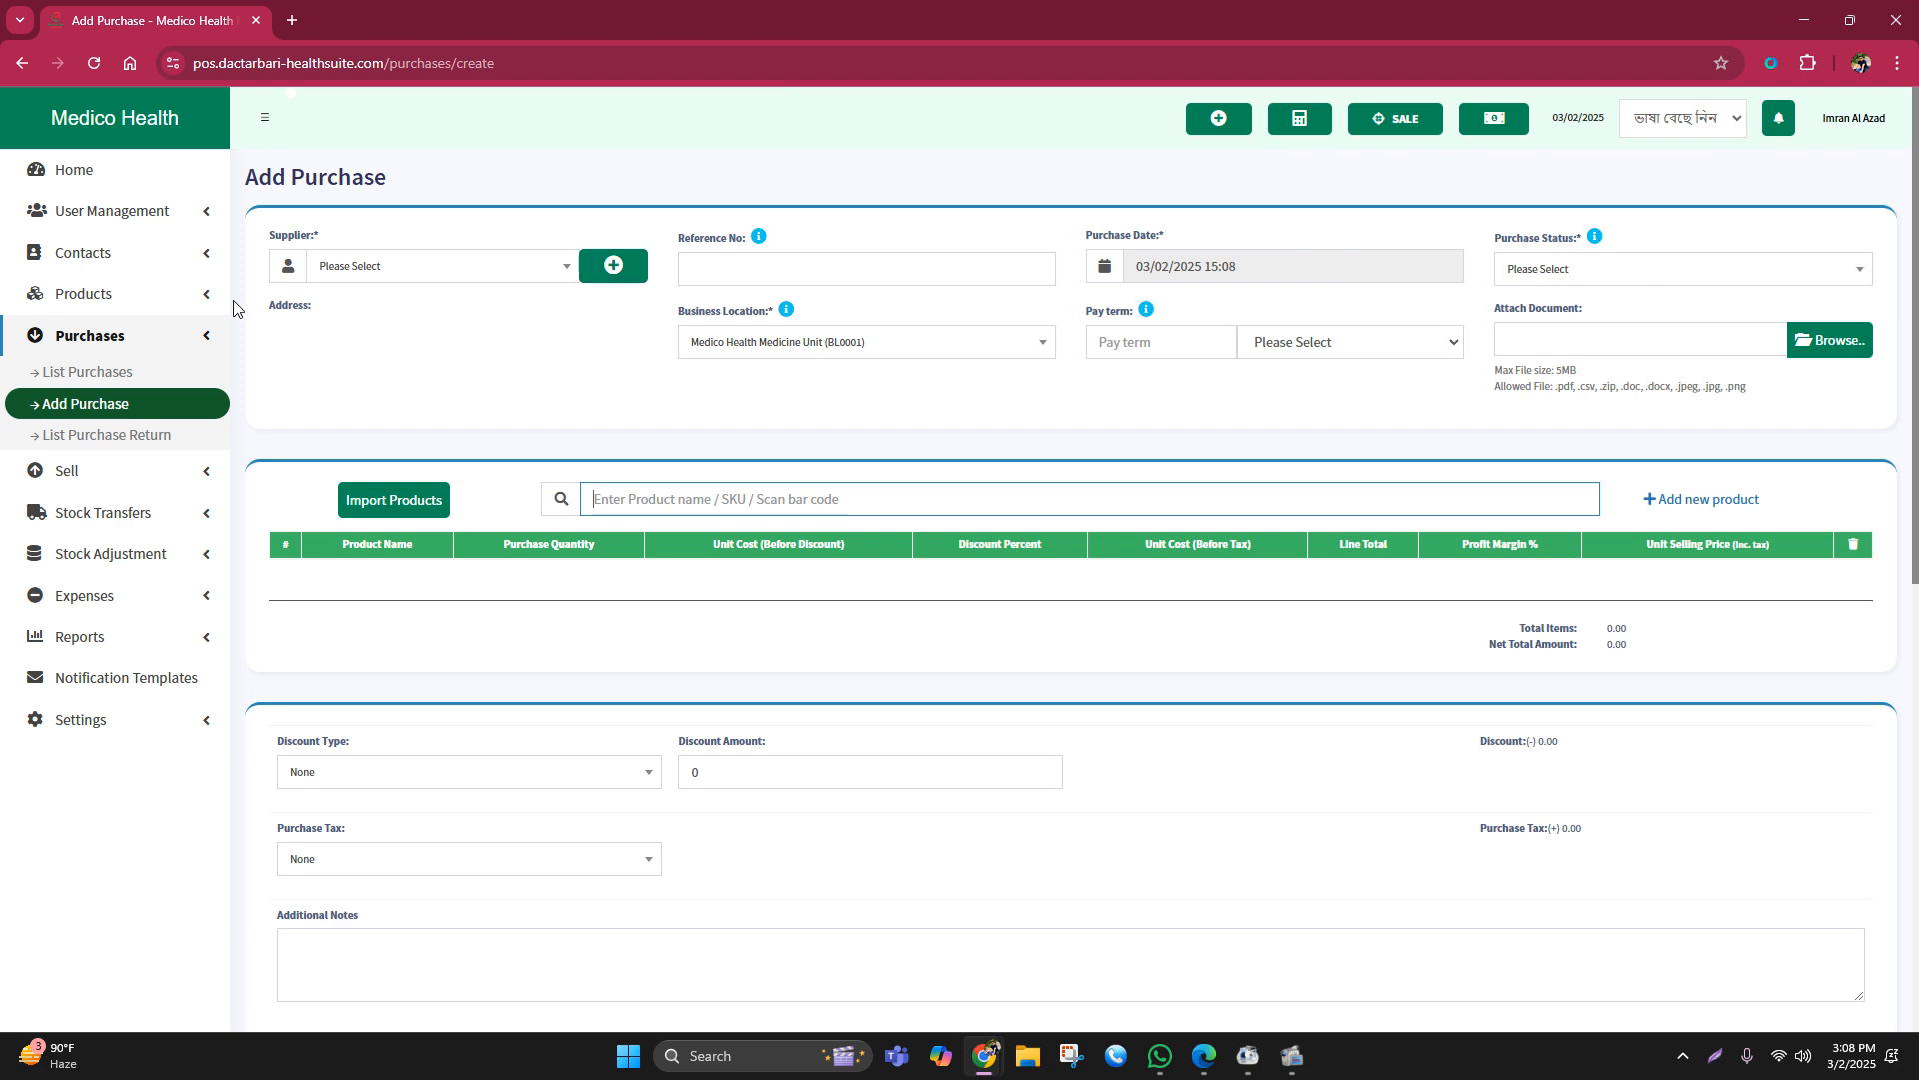
{"action": "left_click", "coordinate": [365, 268]}
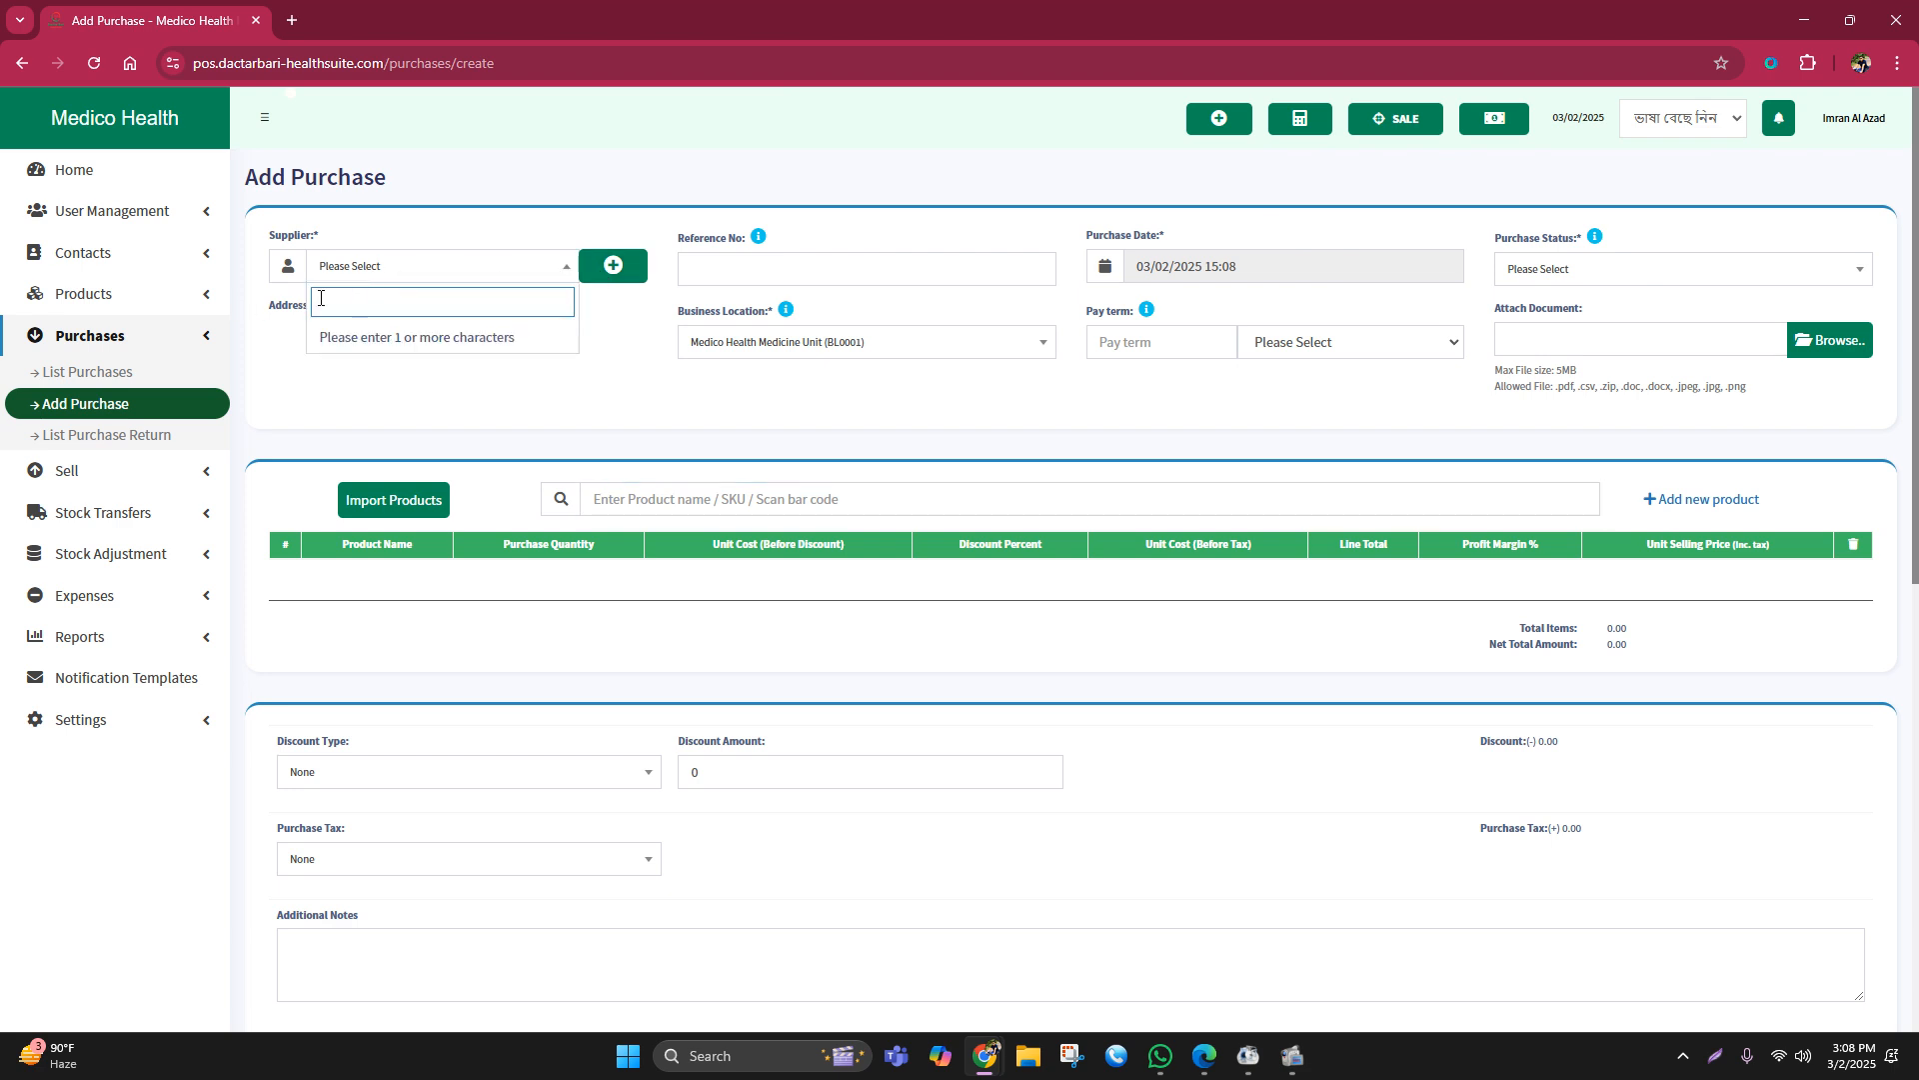
{"action": "type", "text": "ge"}
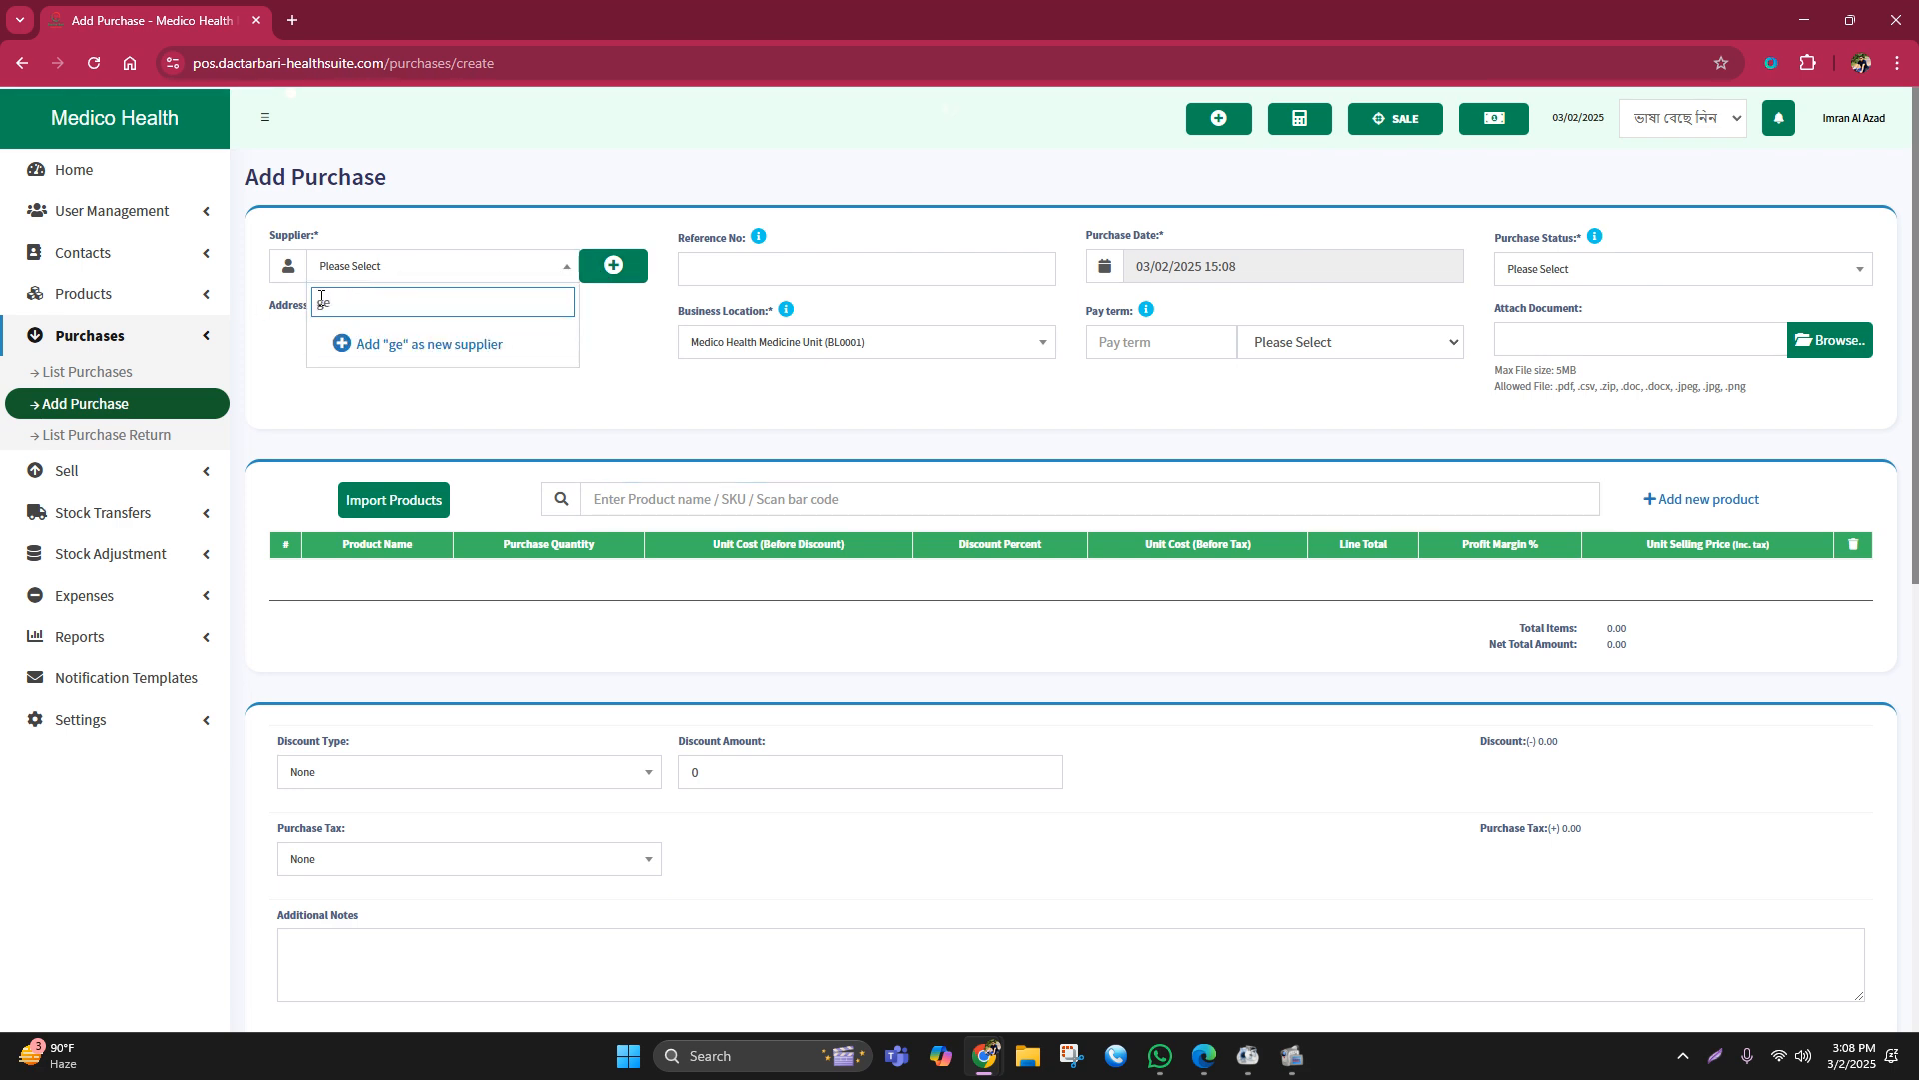
{"action": "key", "text": "BackSpace"}
{"action": "key", "text": "BackSpace"}
{"action": "left_click", "coordinate": [612, 265]}
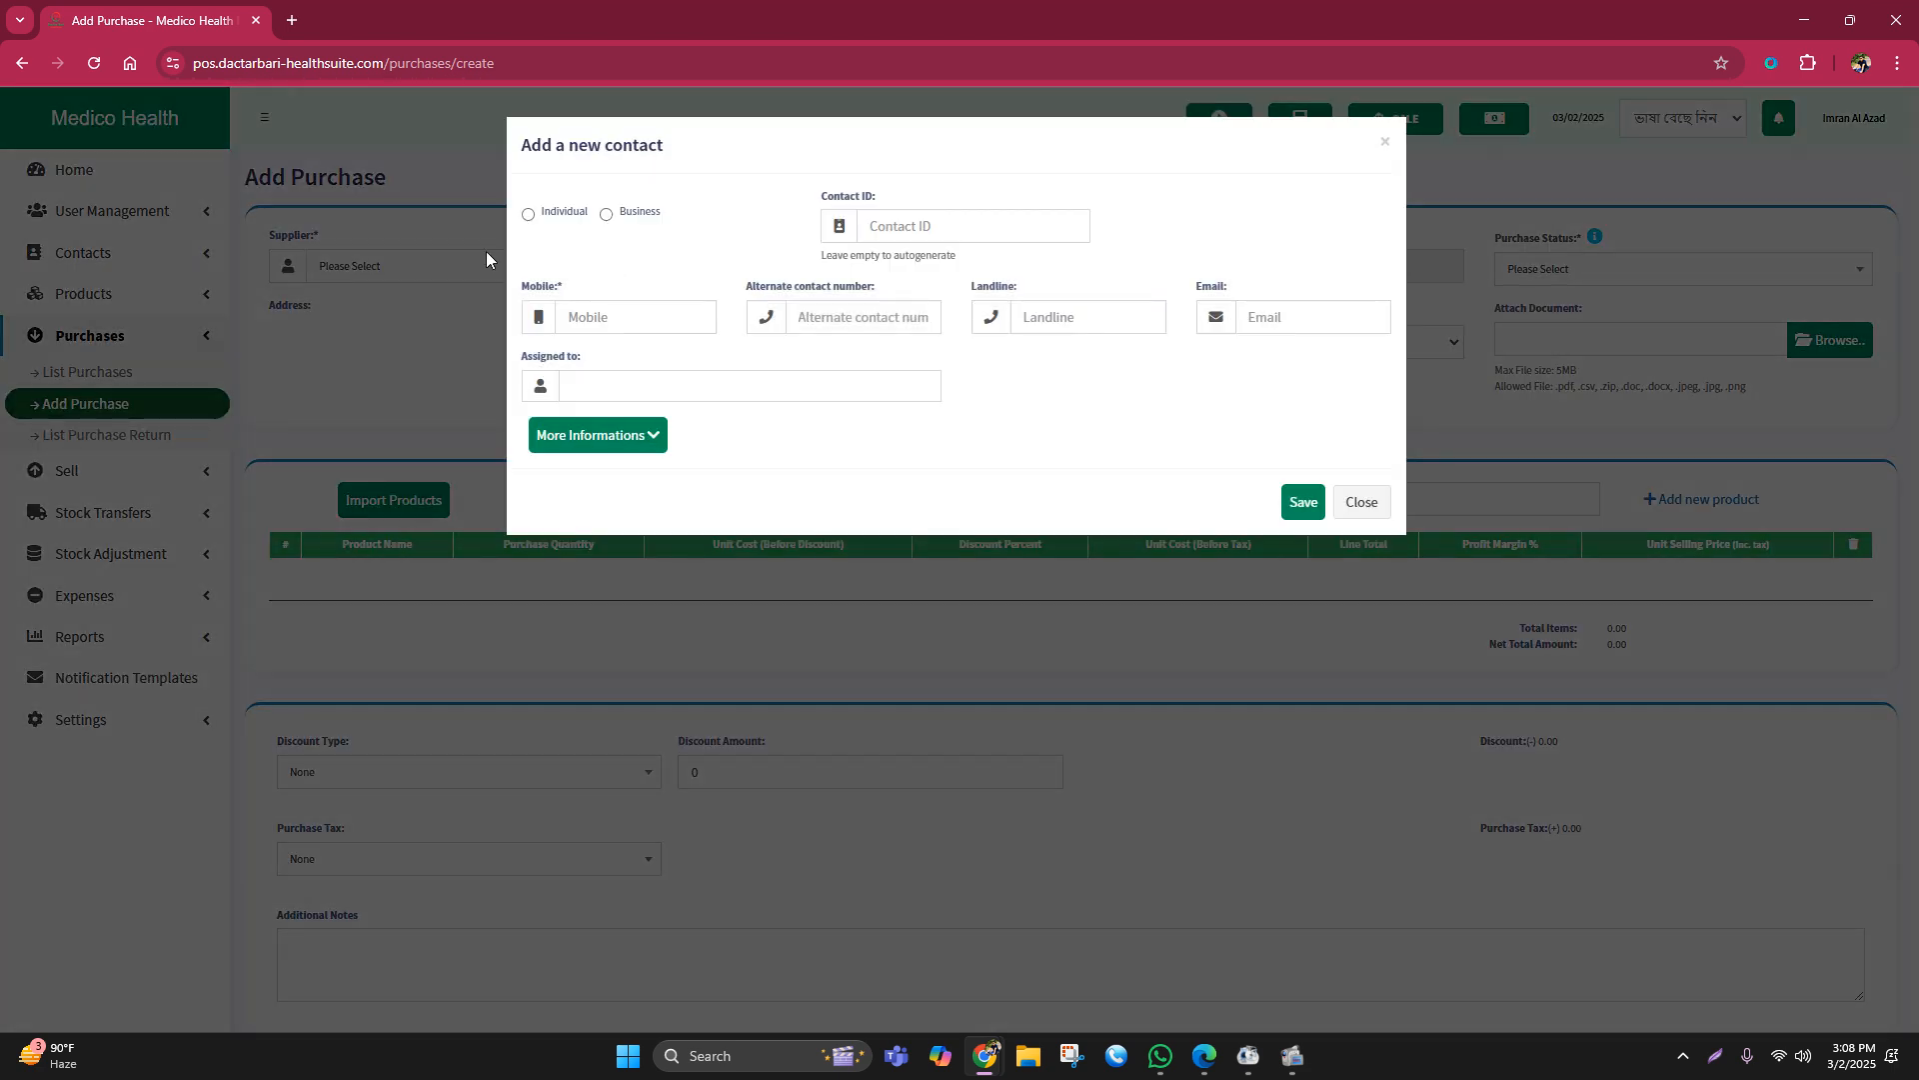
Step: Search Google for 'general pharmaceuticals ltd' in a new tab and select the query text
{"action": "left_click", "coordinate": [291, 20]}
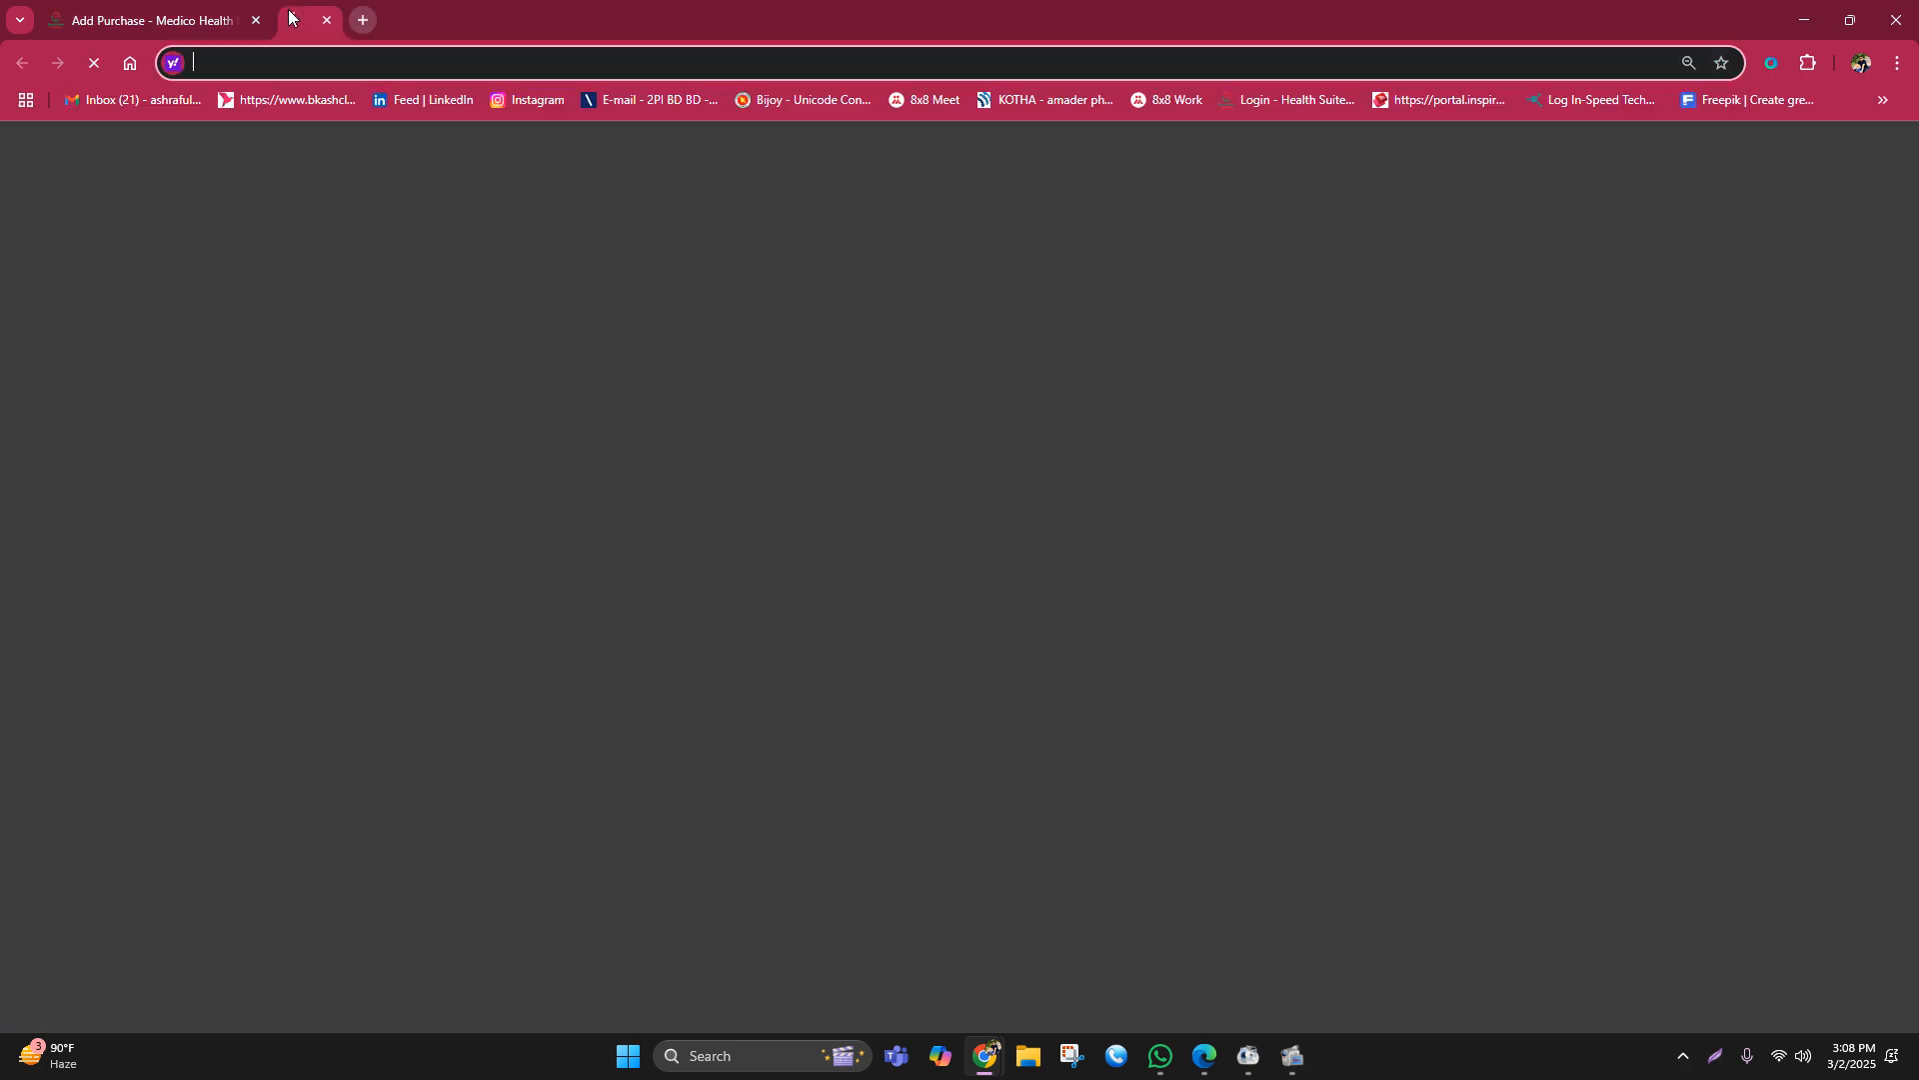
{"action": "type", "text": "google.com"}
{"action": "key", "text": "Return"}
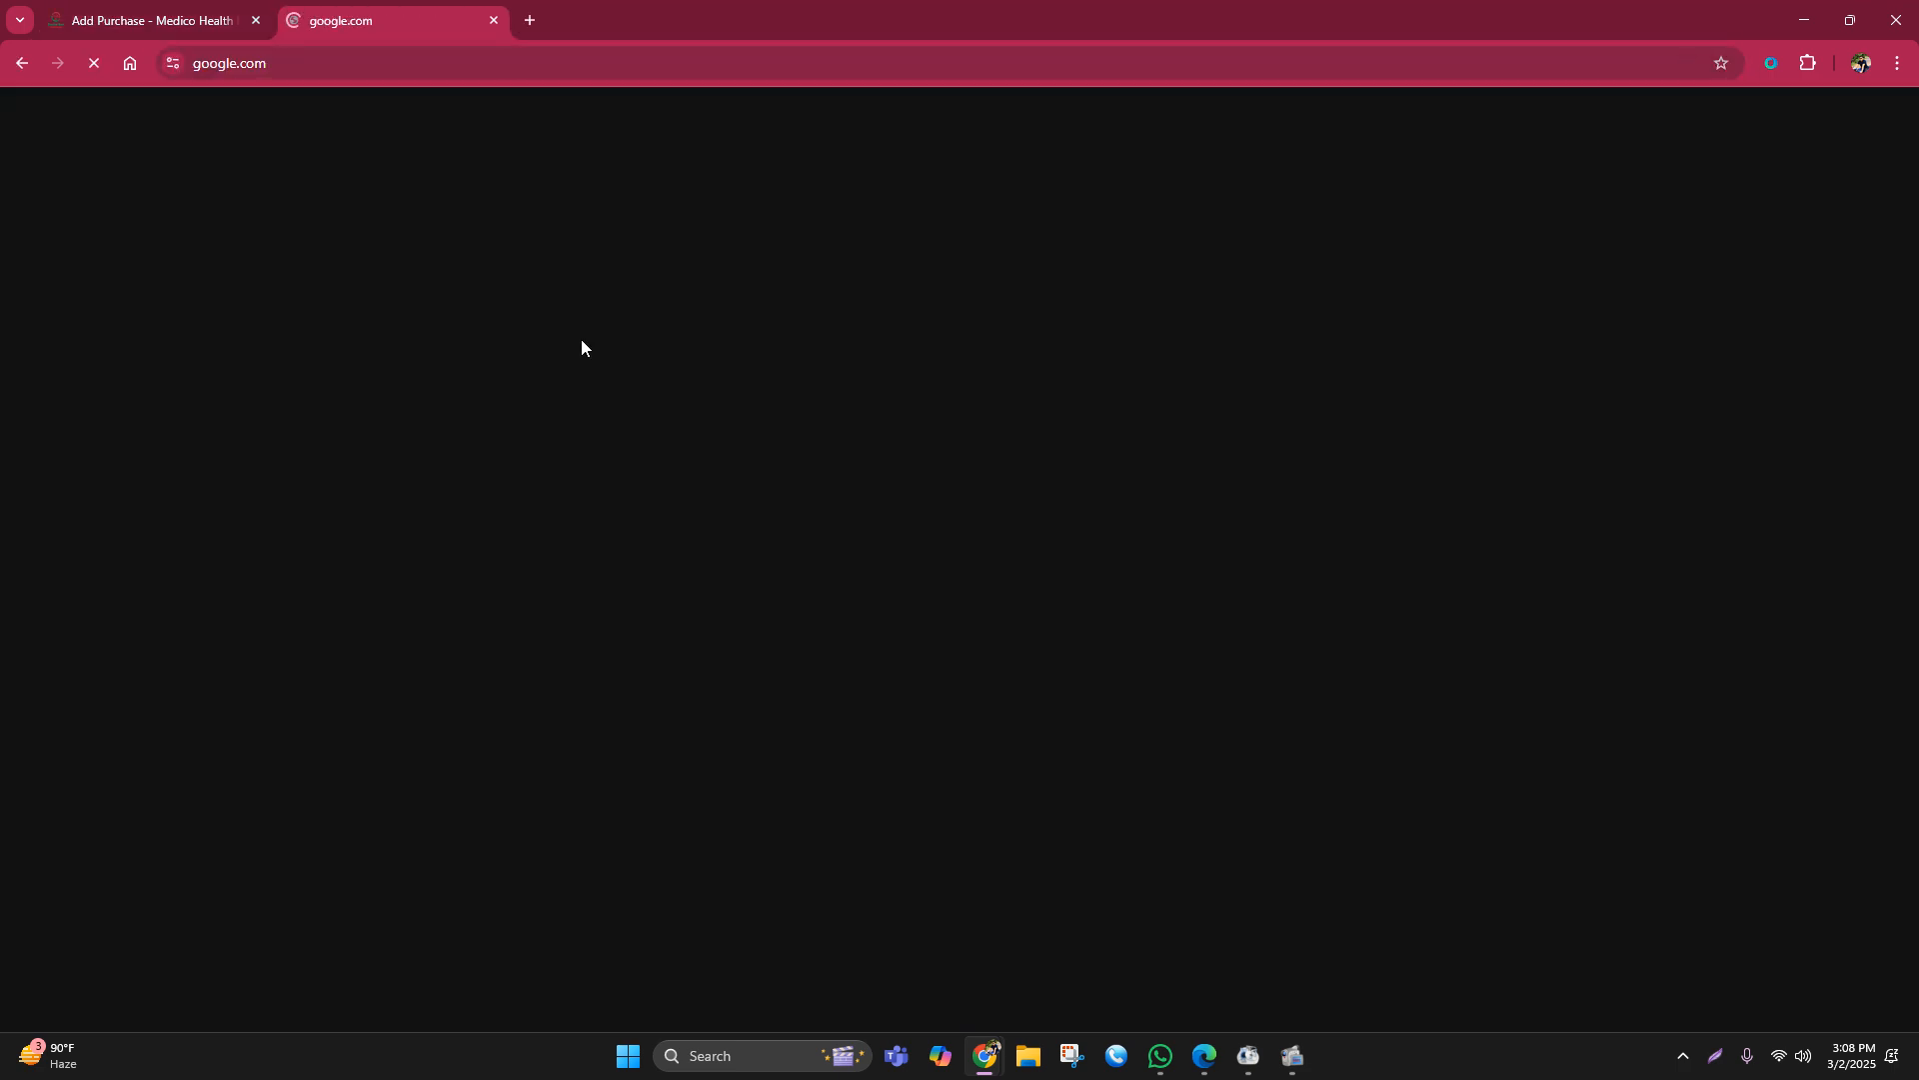
{"action": "type", "text": "ge"}
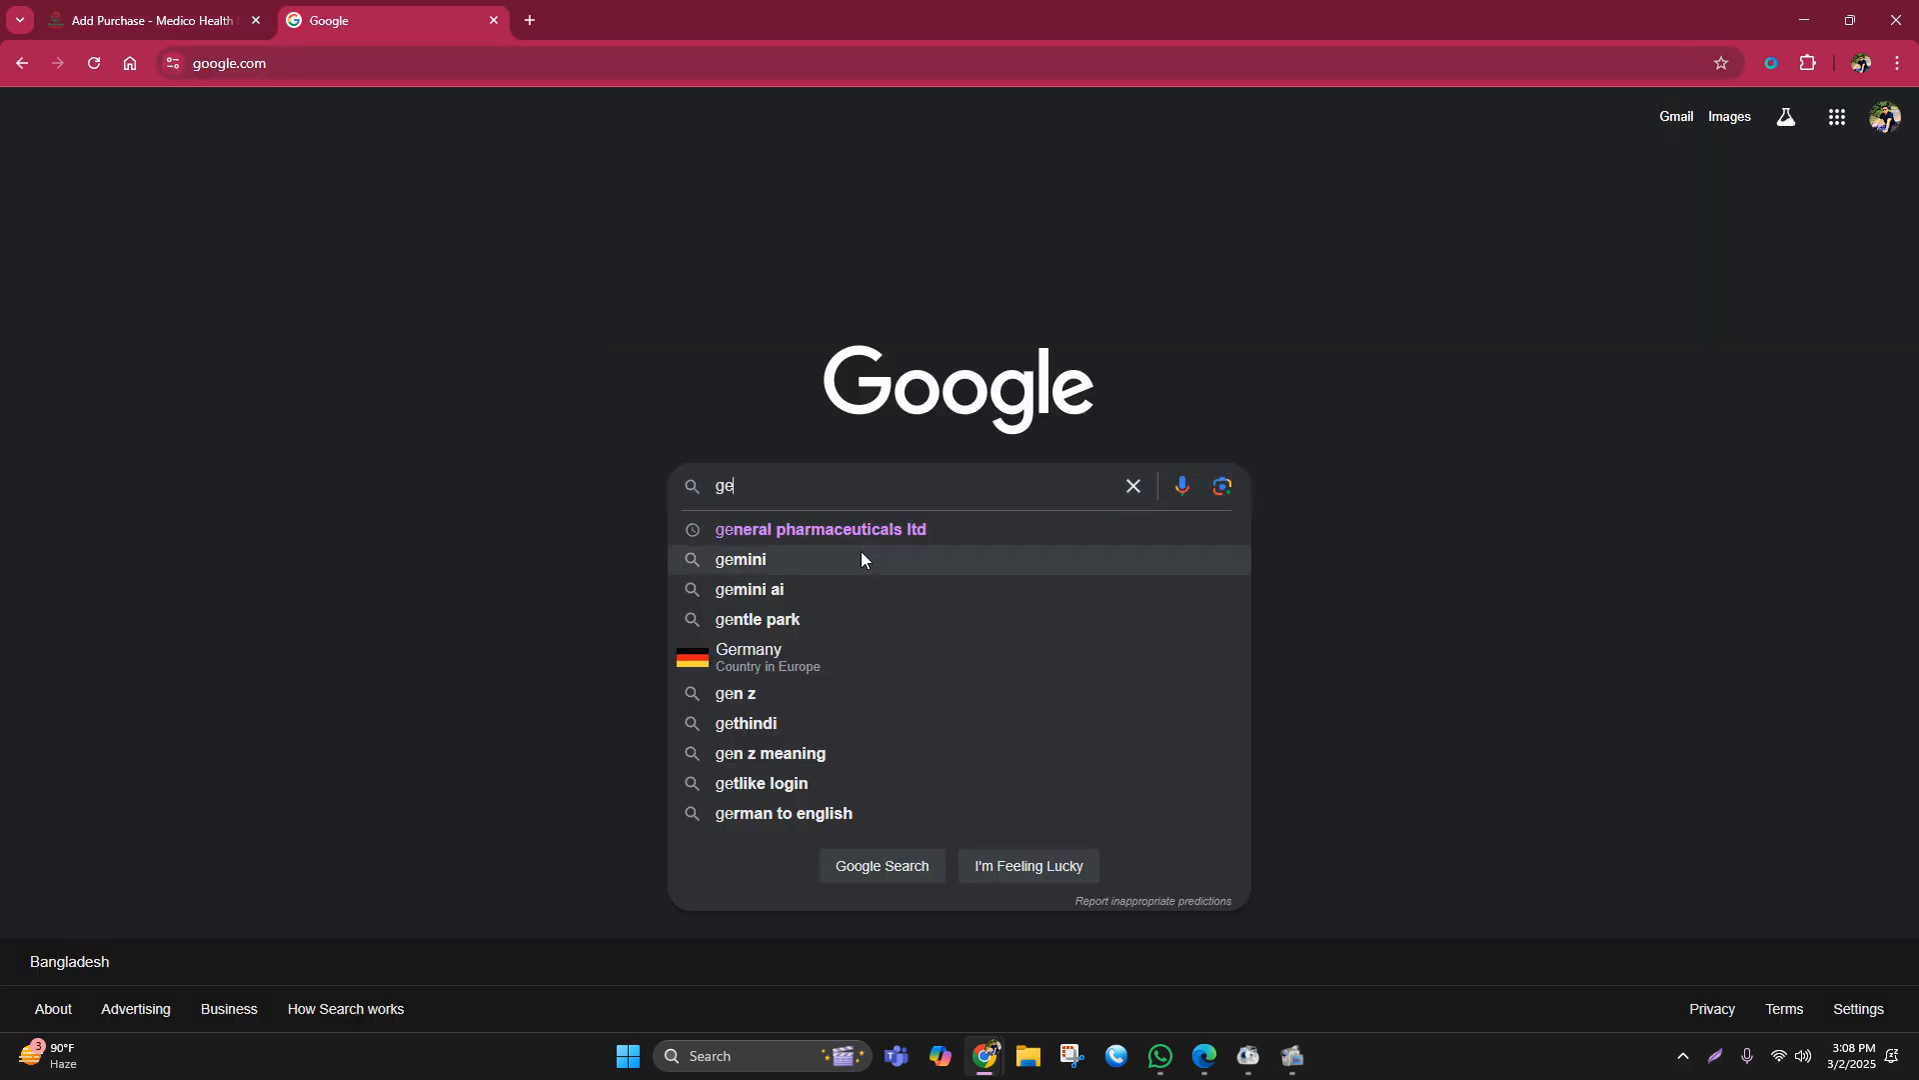
{"action": "left_click", "coordinate": [856, 530]}
{"action": "left_click_drag", "start_coordinate": [460, 135], "coordinate": [230, 130]}
{"action": "key", "text": "ctrl+c"}
Step: Back on Add Purchase, reload the form and bring up the new-supplier contact form again
{"action": "left_click", "coordinate": [150, 20]}
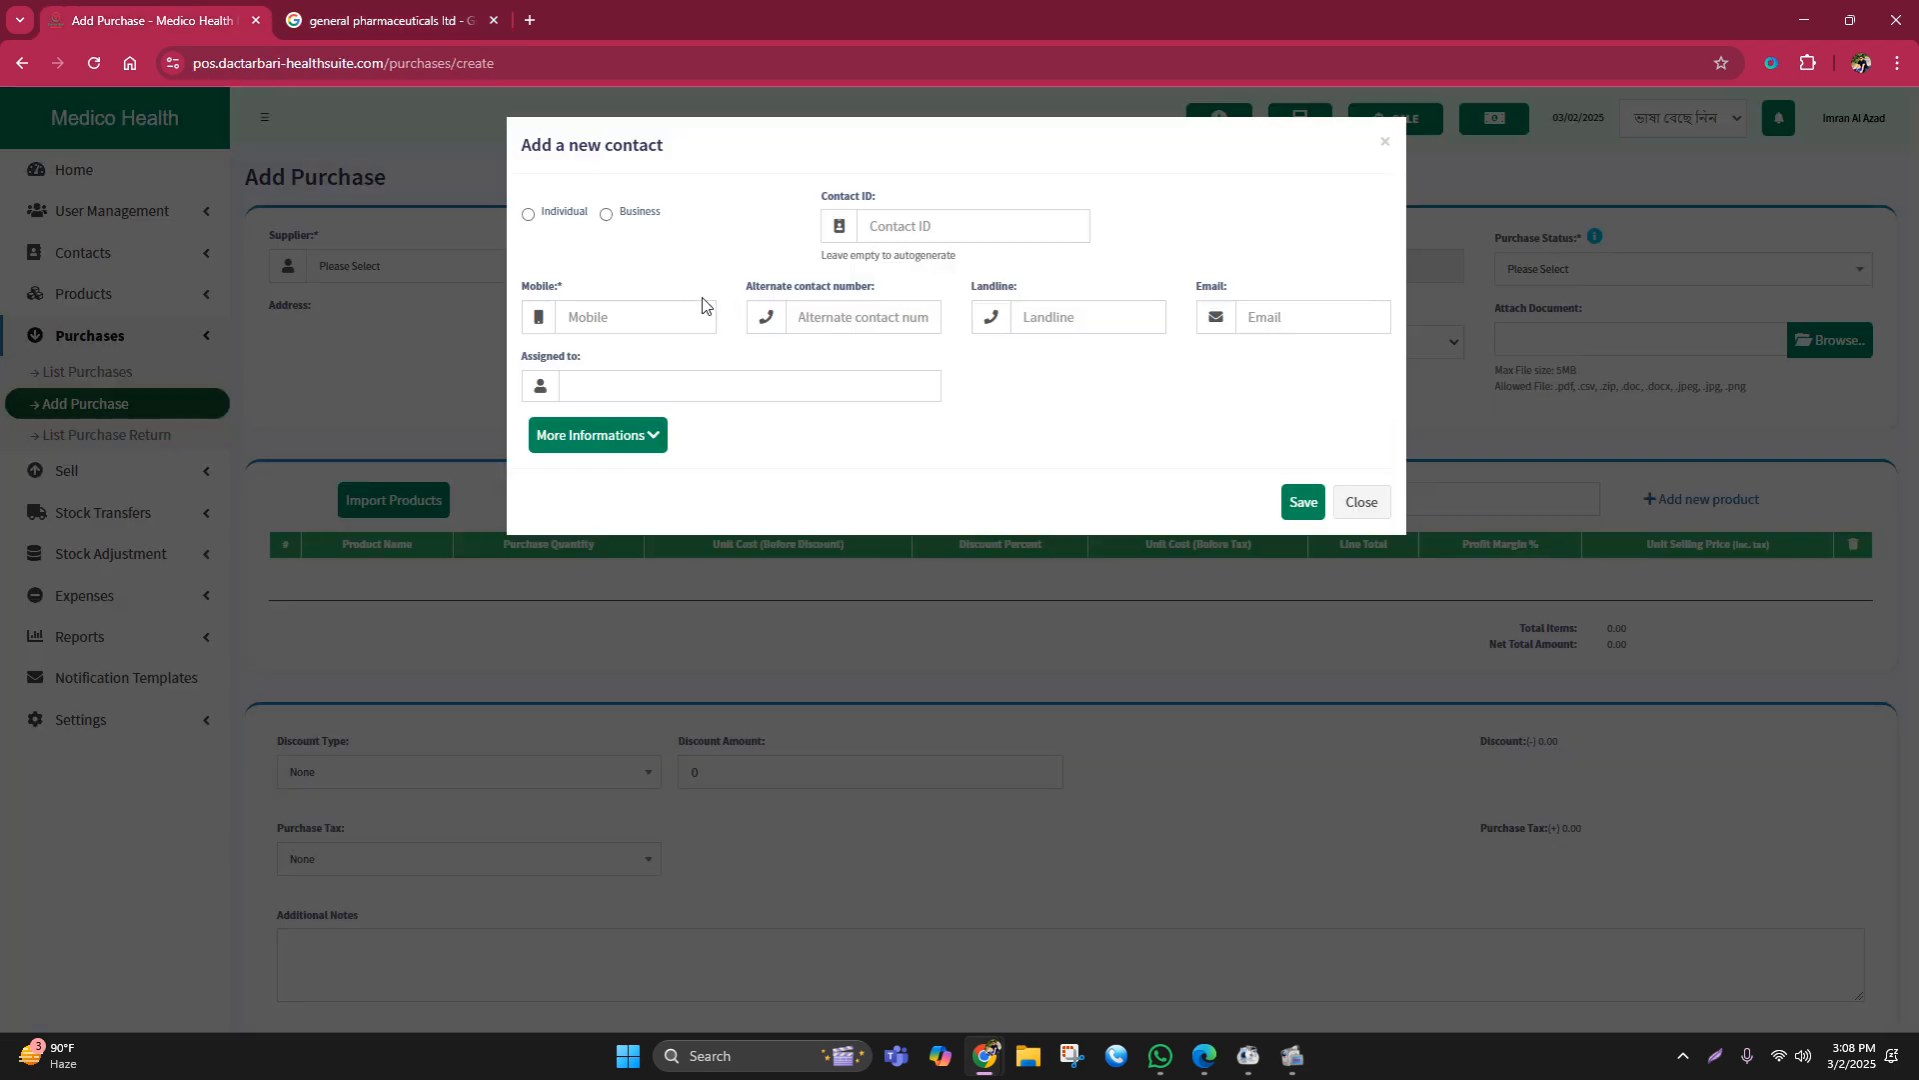
{"action": "left_click", "coordinate": [607, 215]}
{"action": "left_click", "coordinate": [364, 346]}
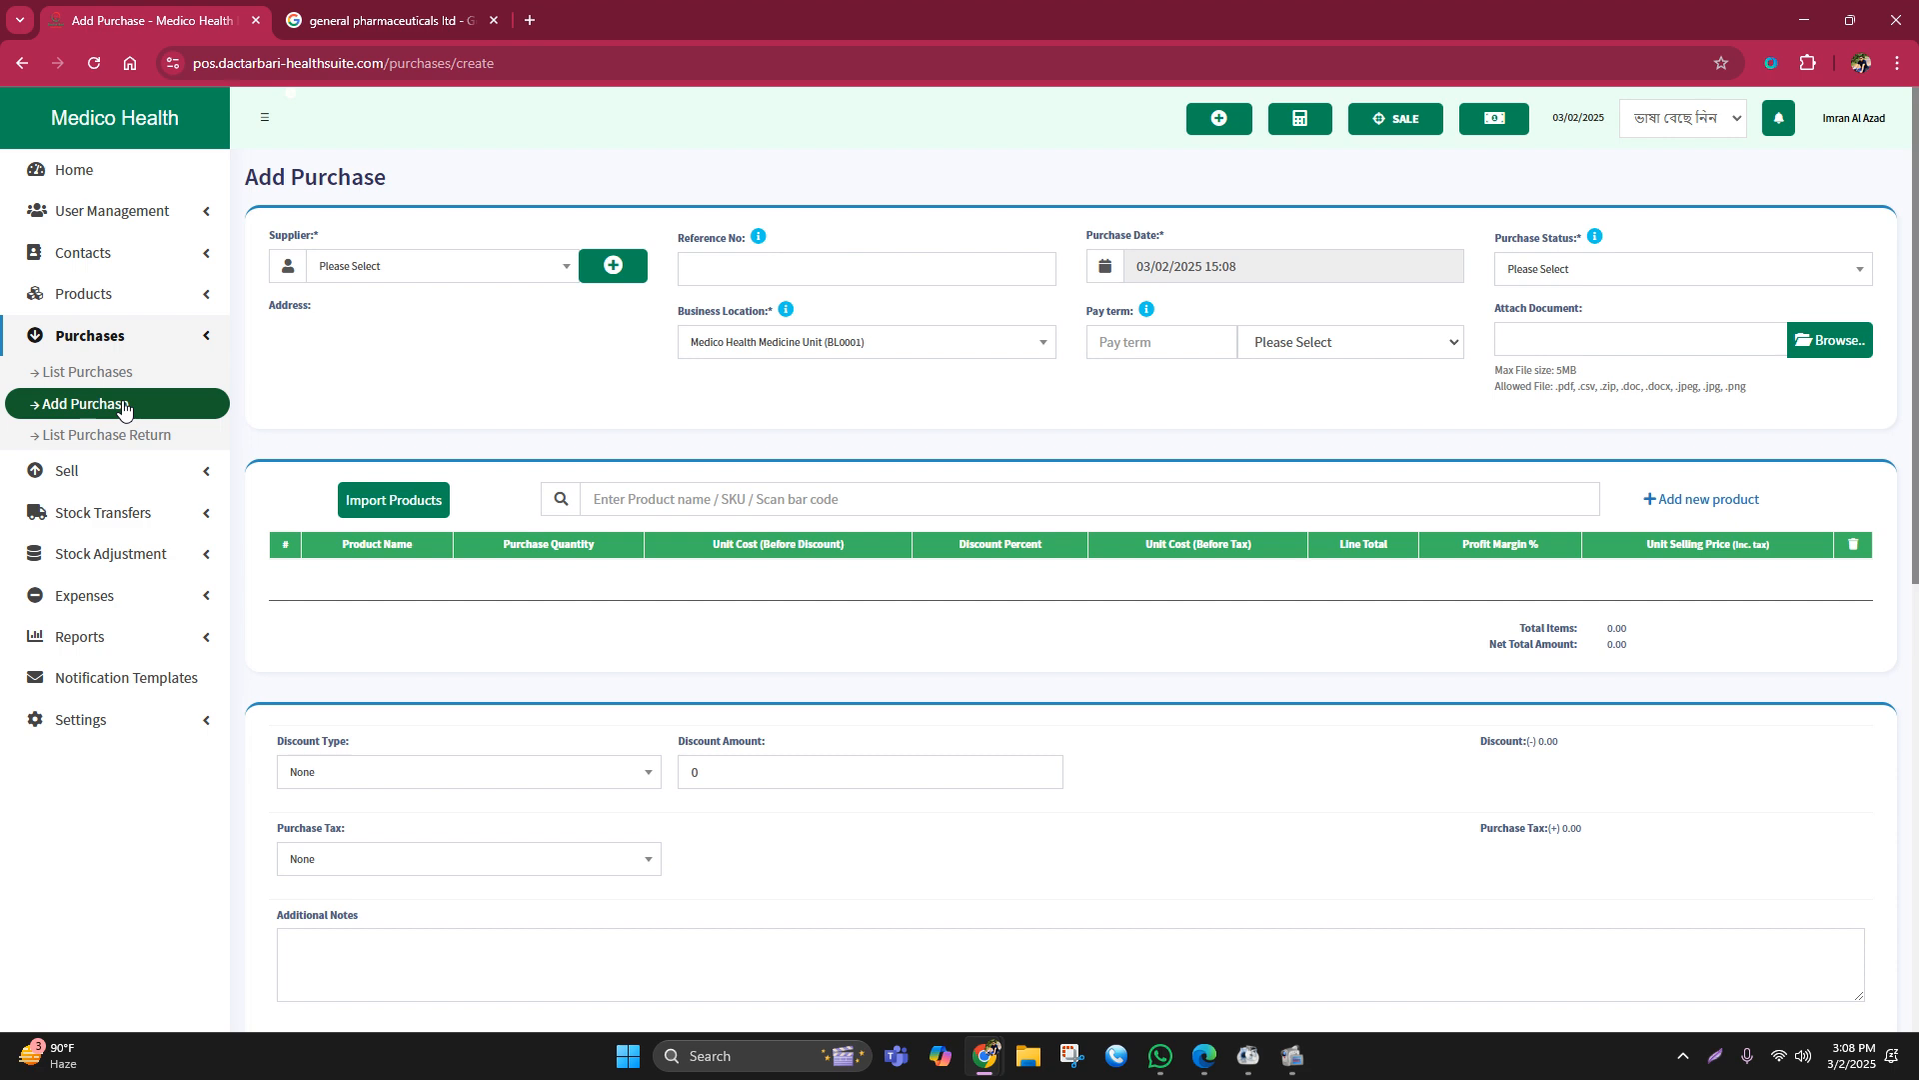
{"action": "left_click", "coordinate": [122, 405]}
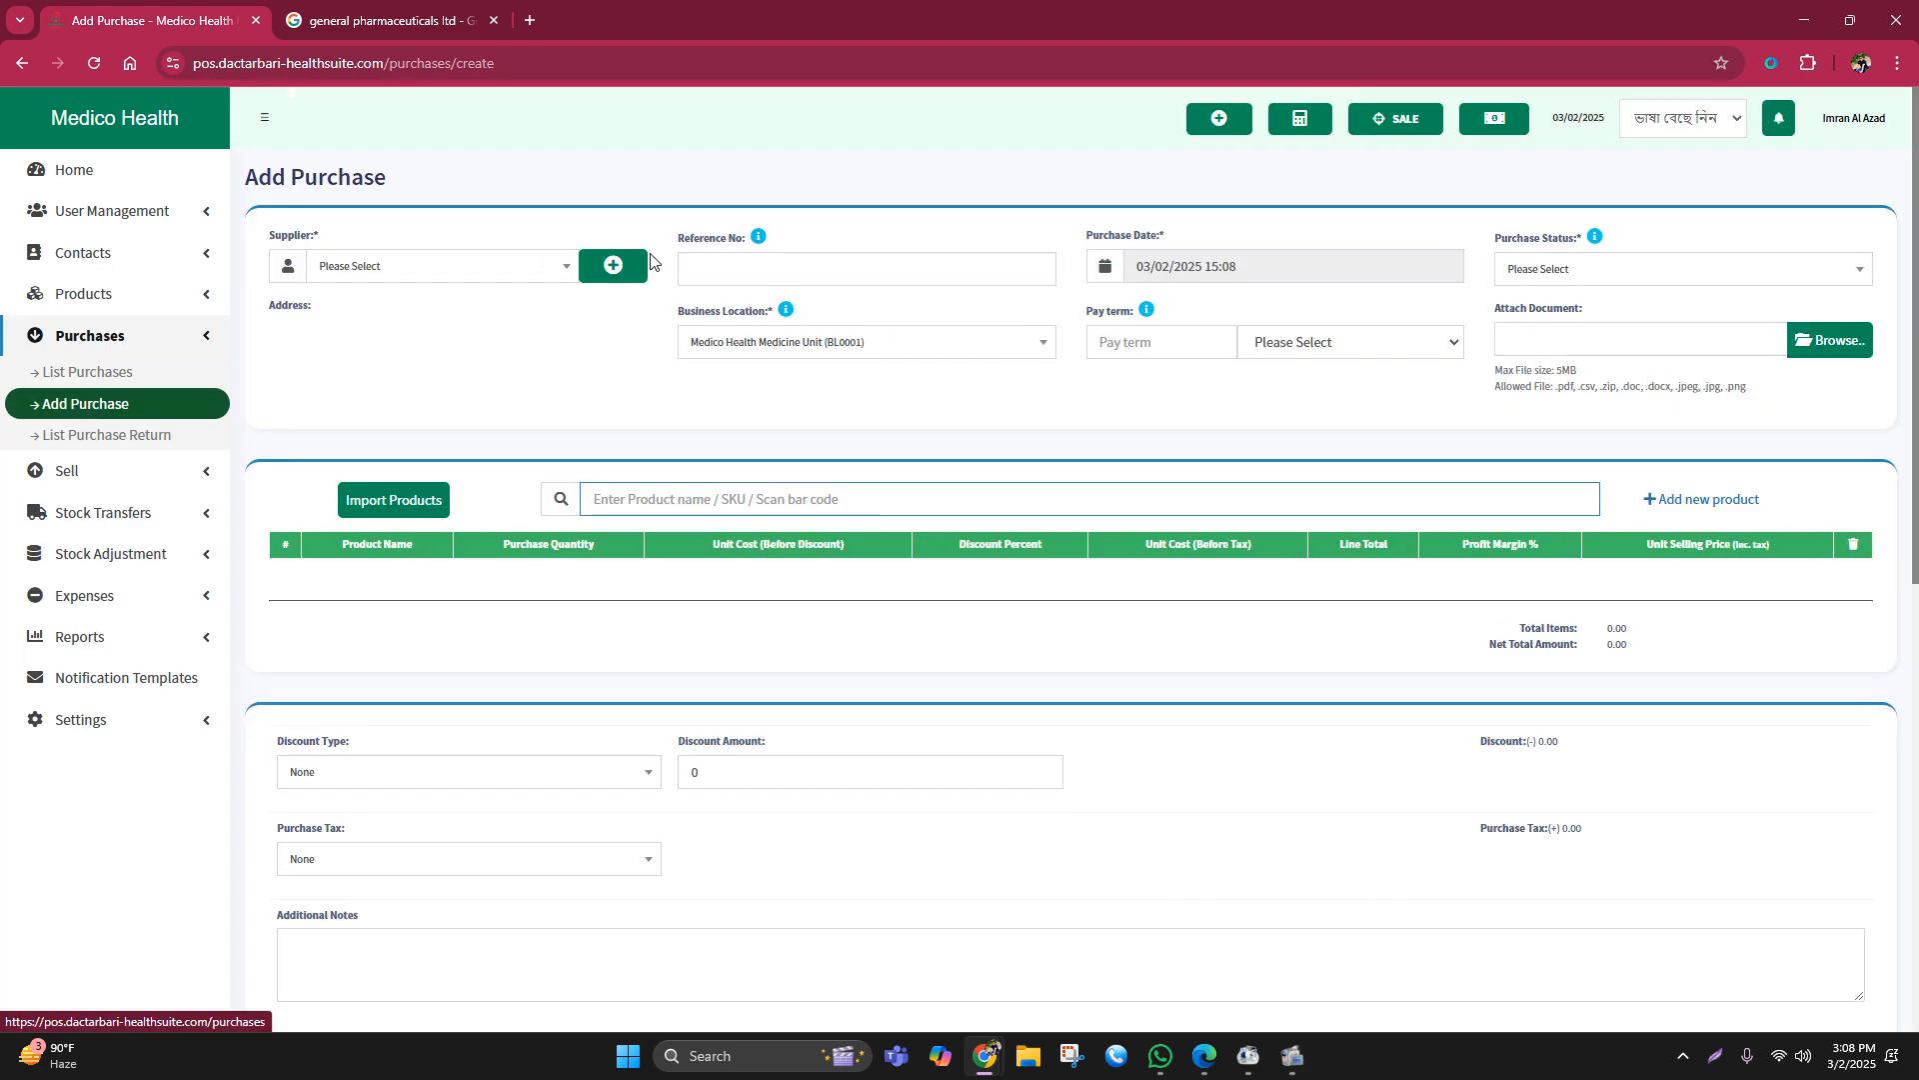
{"action": "left_click", "coordinate": [613, 266]}
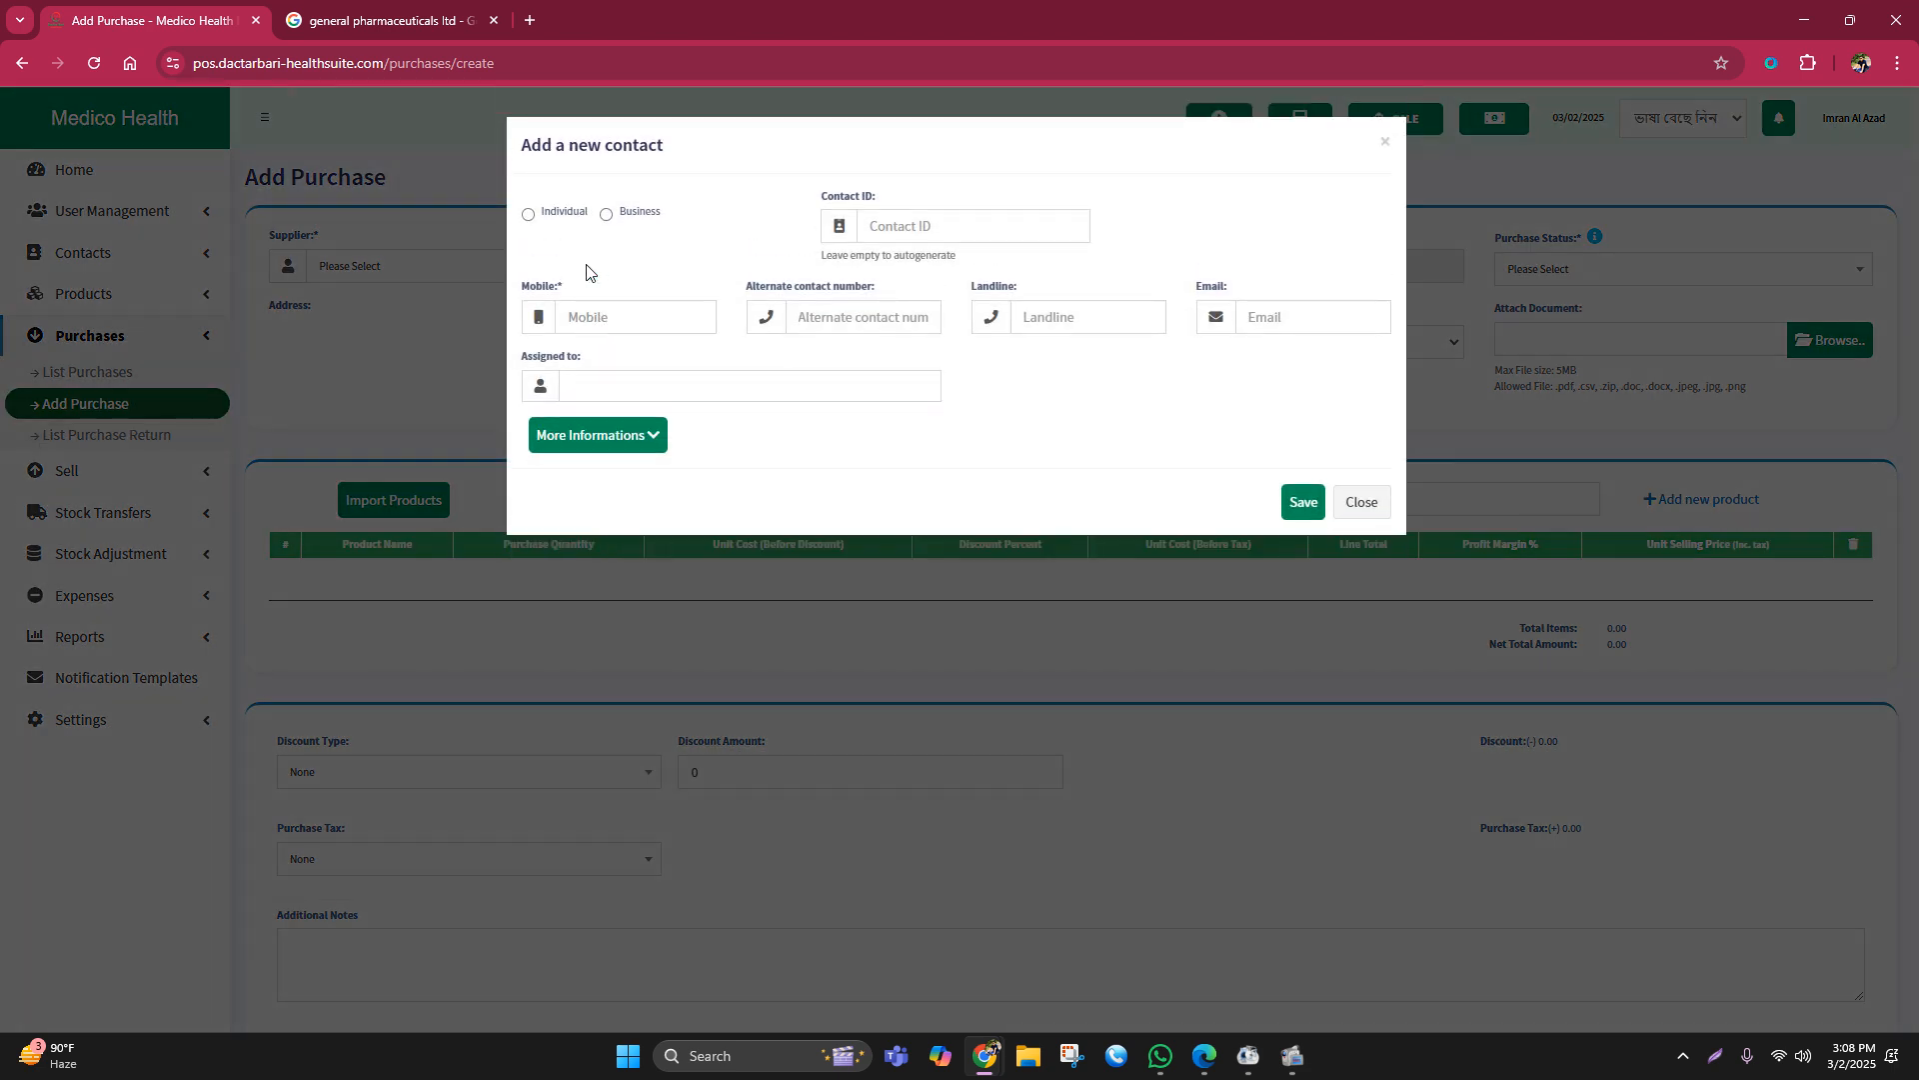
{"action": "left_click", "coordinate": [400, 346]}
{"action": "left_click", "coordinate": [355, 282]}
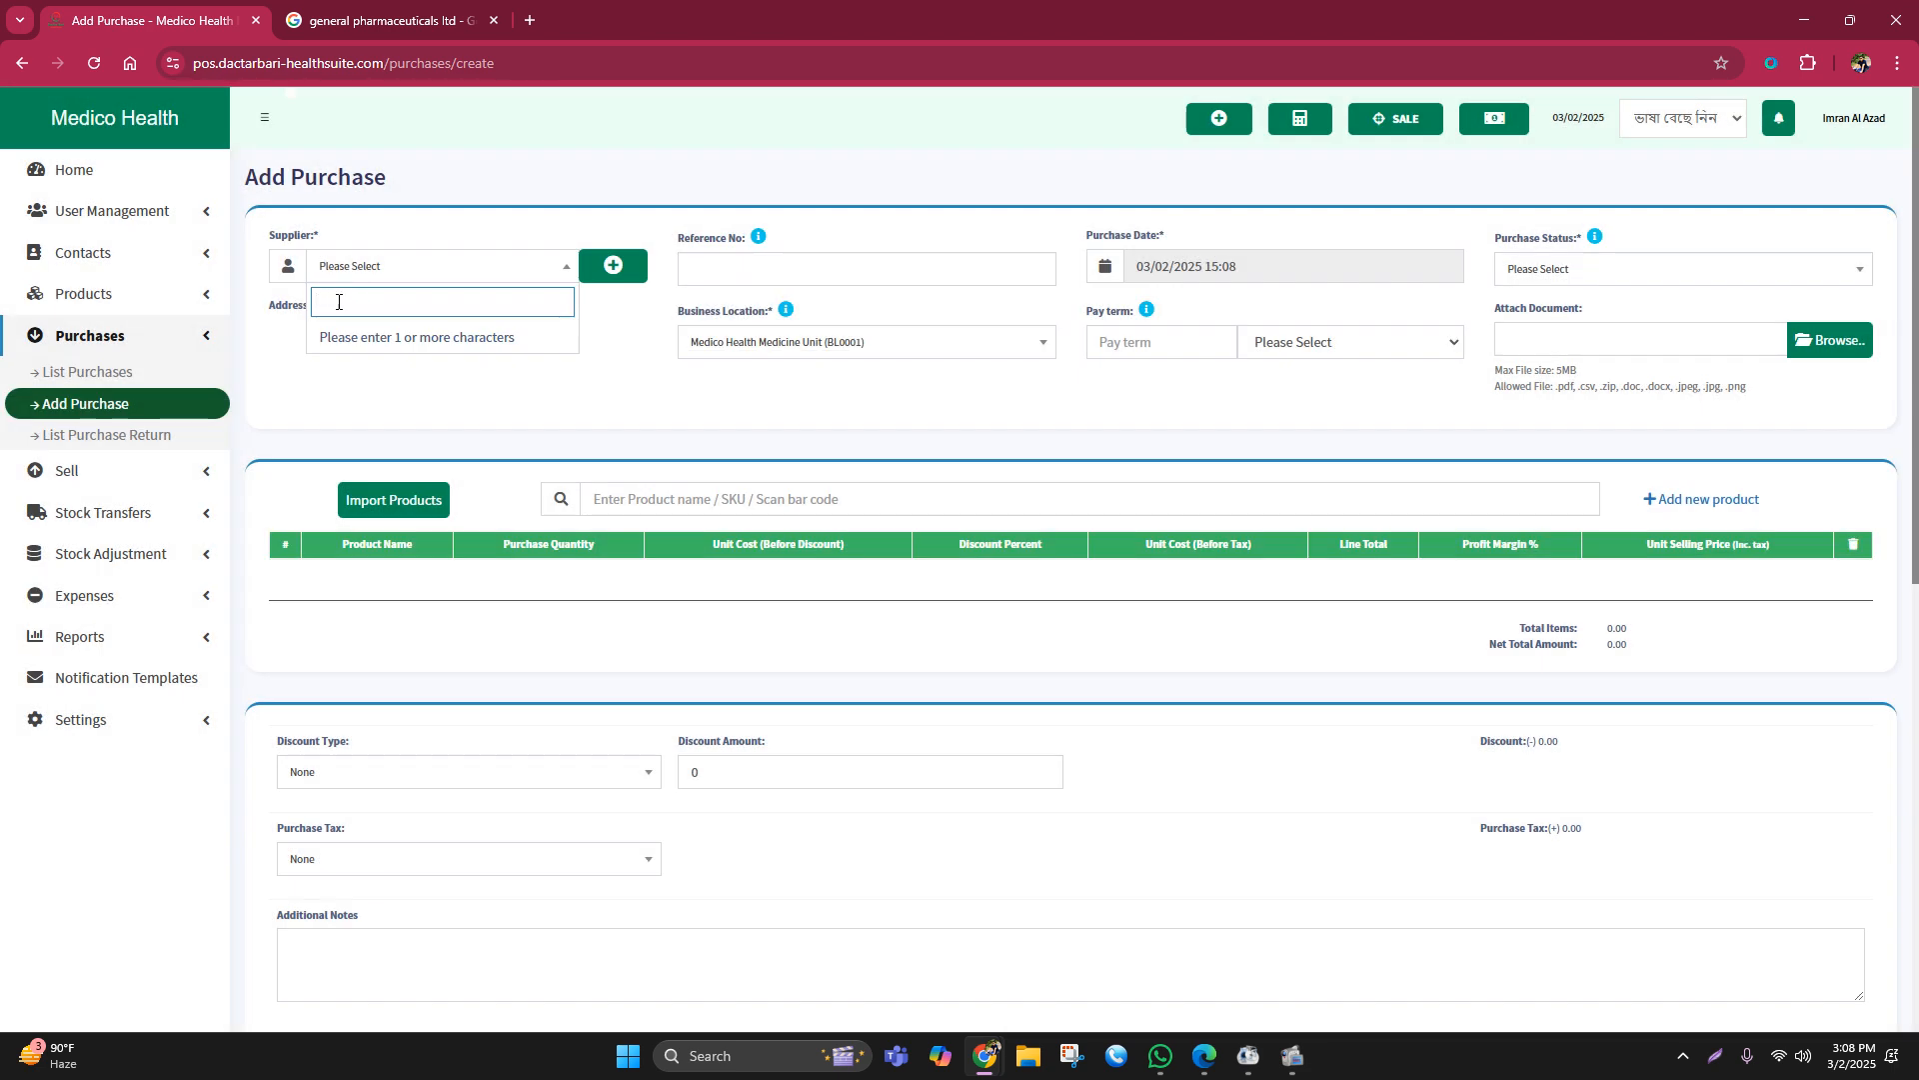
{"action": "type", "text": "ge"}
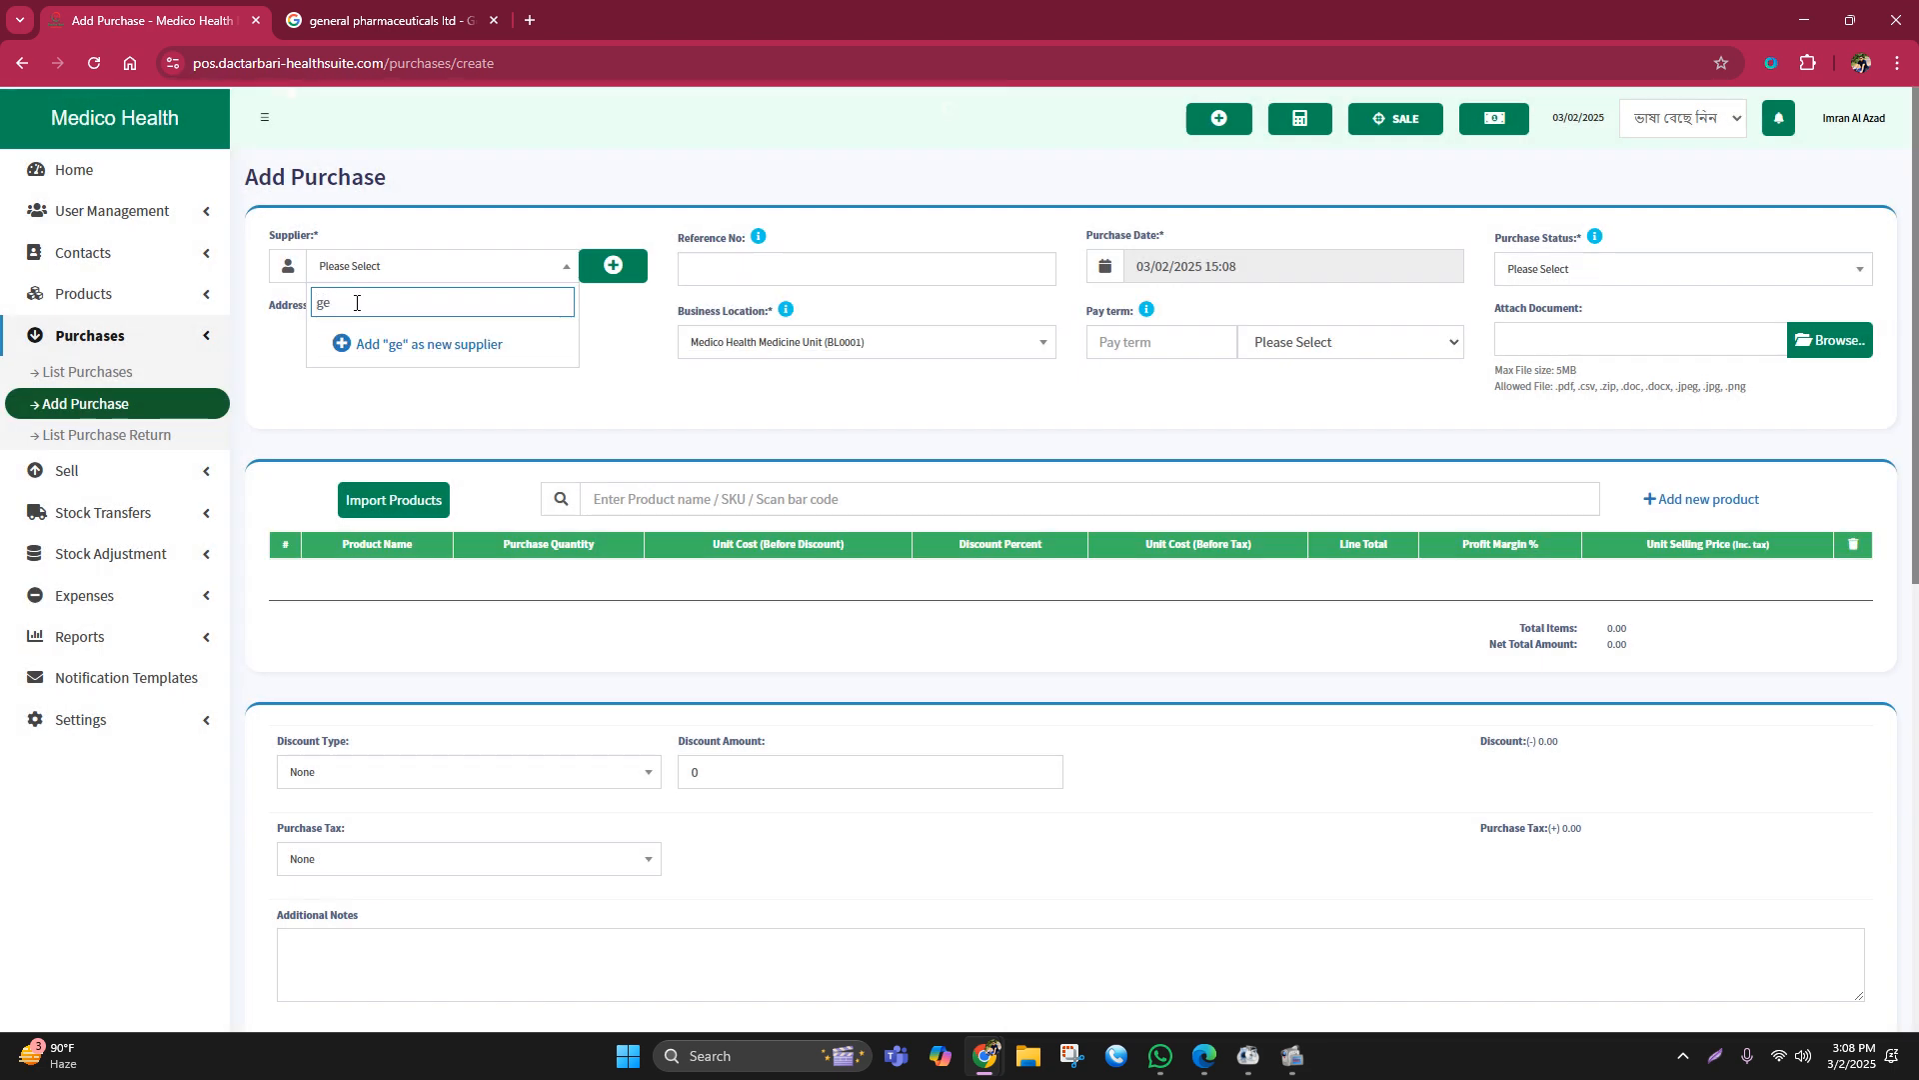
{"action": "key", "text": "BackSpace"}
{"action": "key", "text": "BackSpace"}
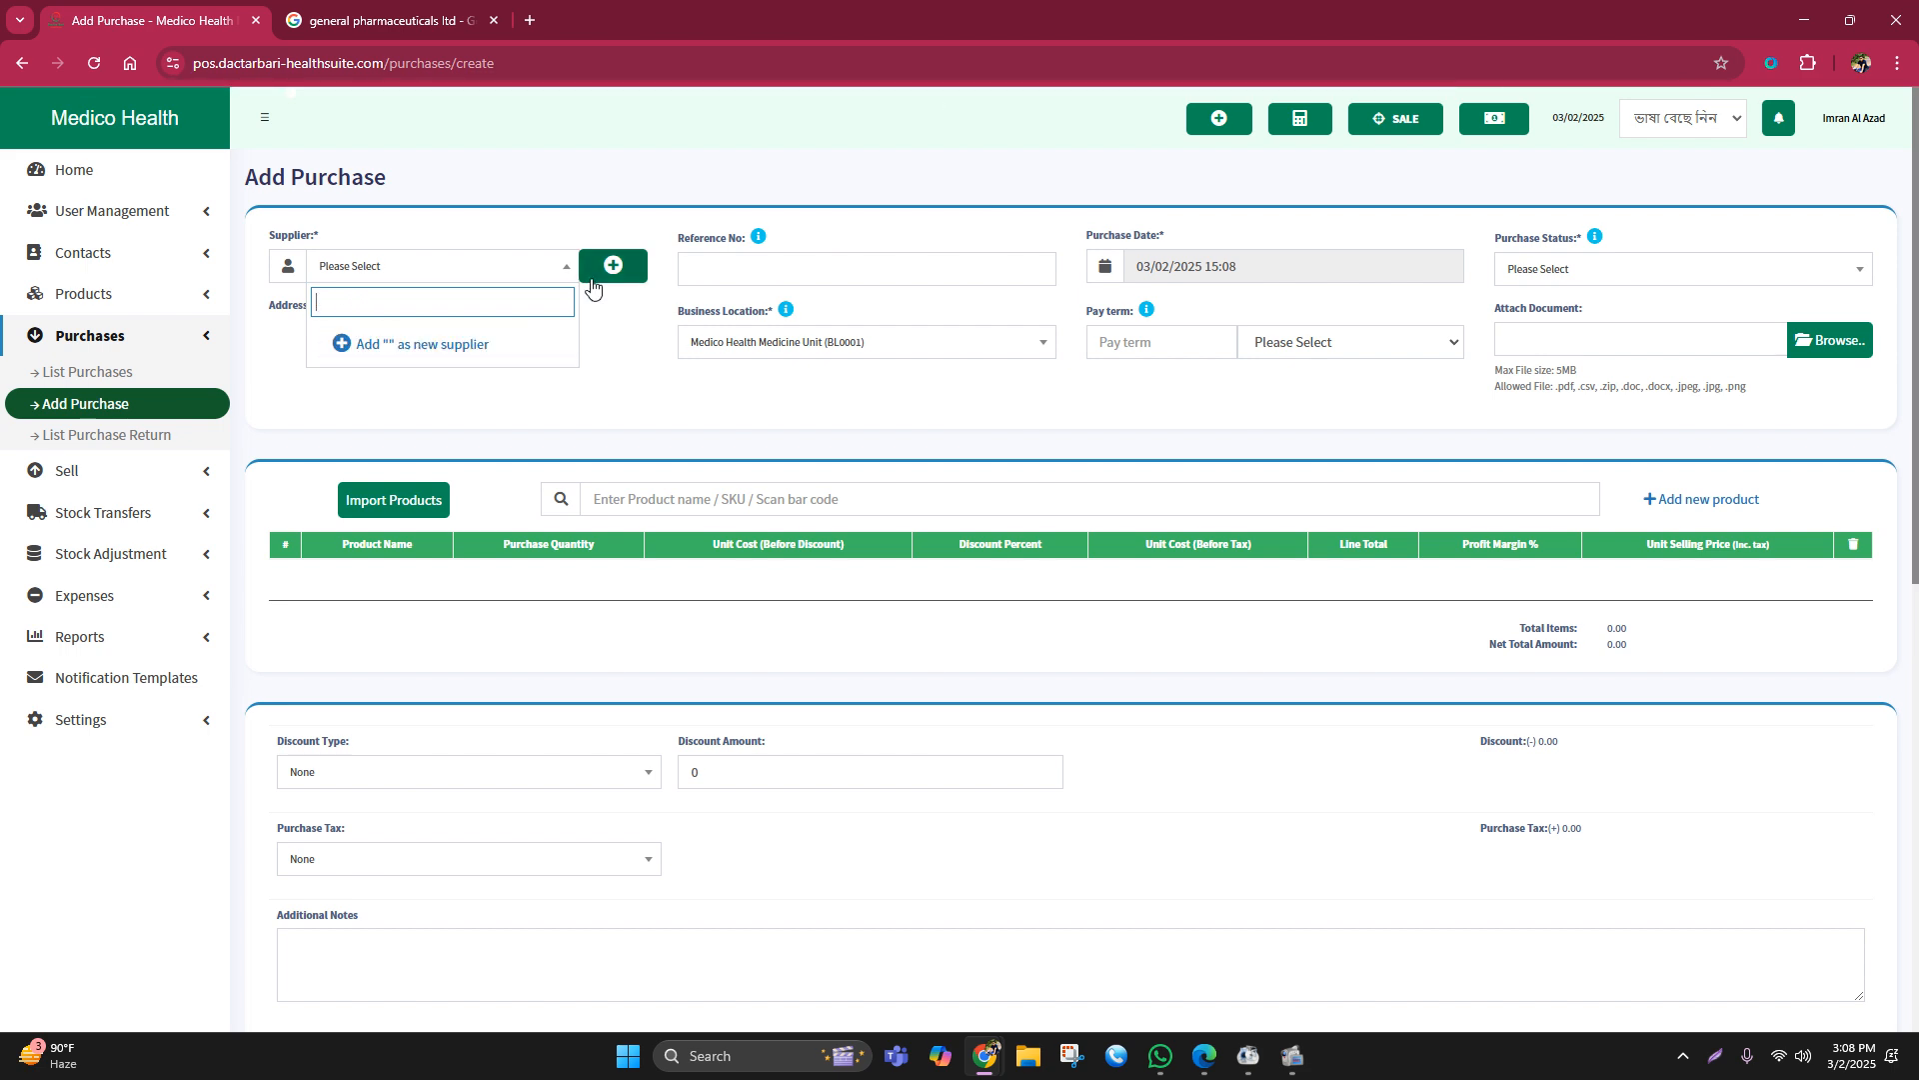
{"action": "left_click", "coordinate": [592, 280]}
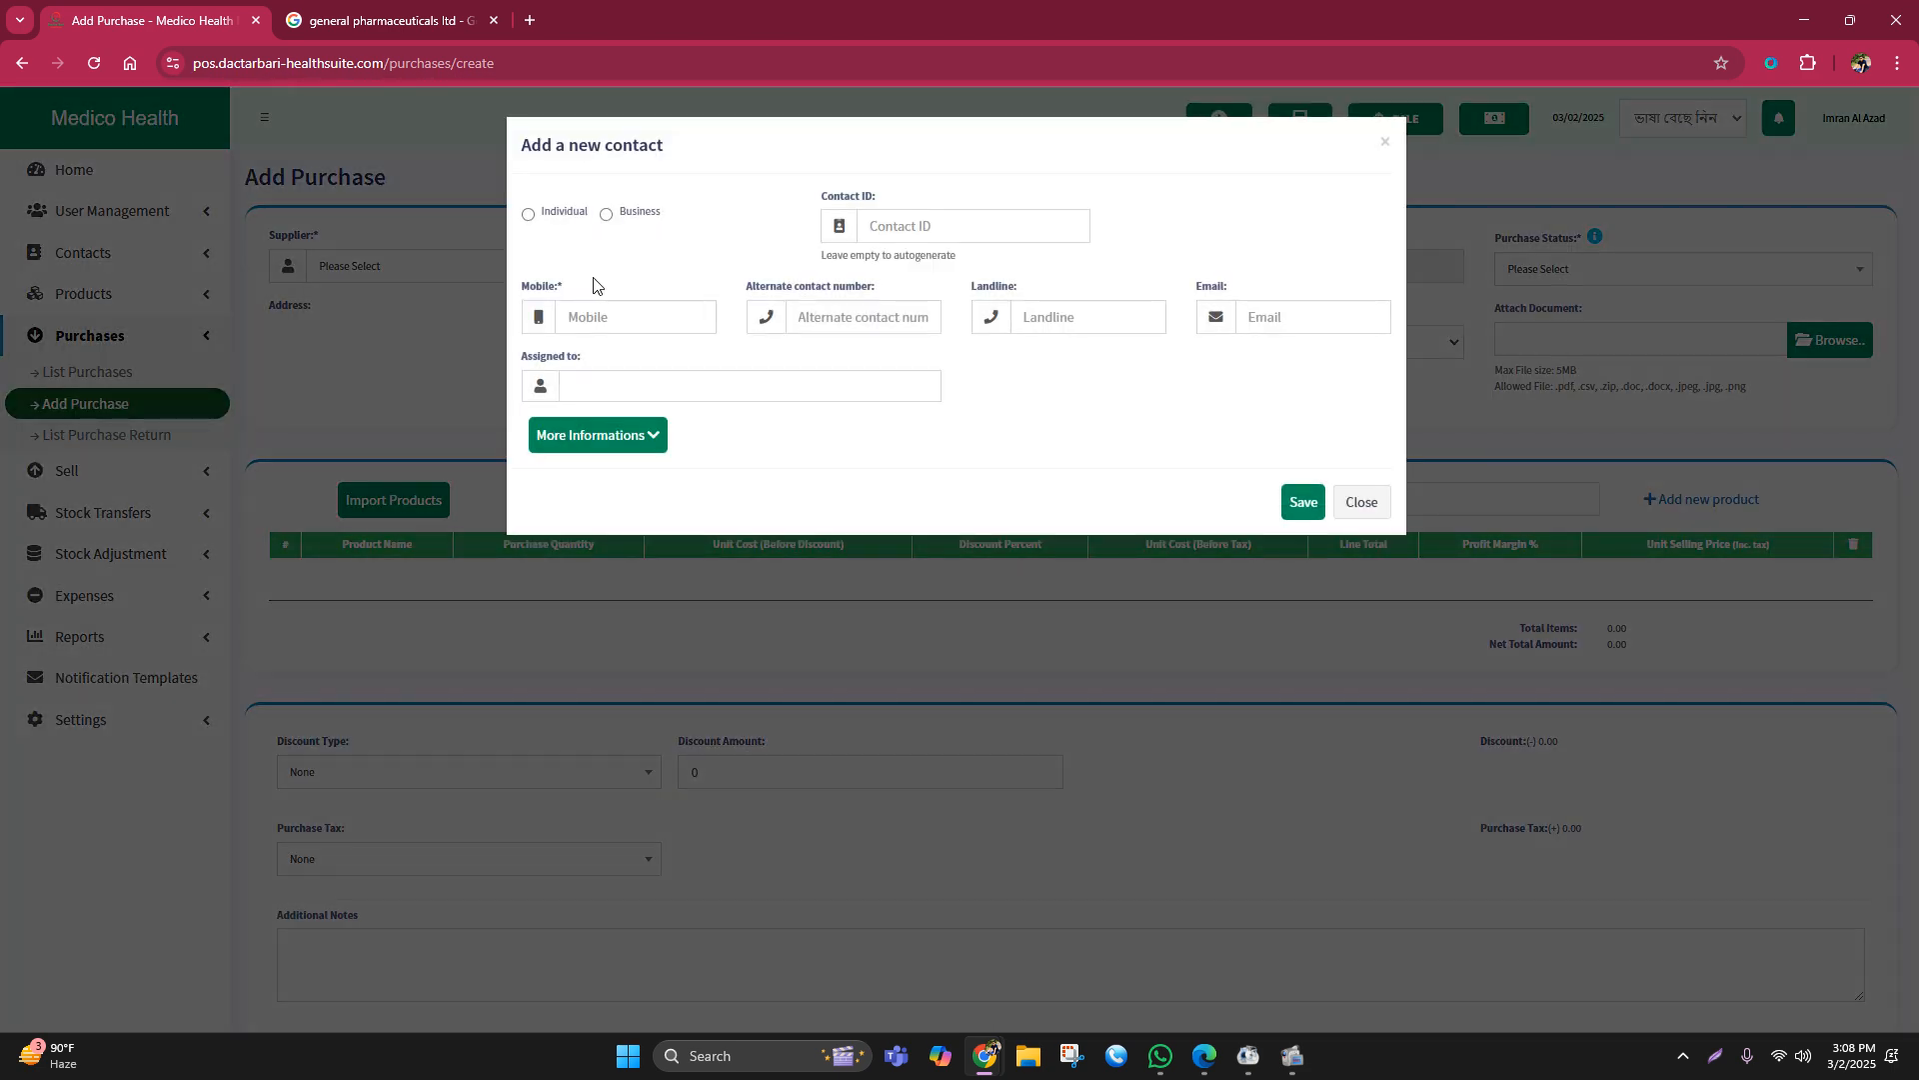
Step: Save General pharmaceuticals ltd as a Business contact with the pasted mobile number
{"action": "left_click", "coordinate": [607, 216]}
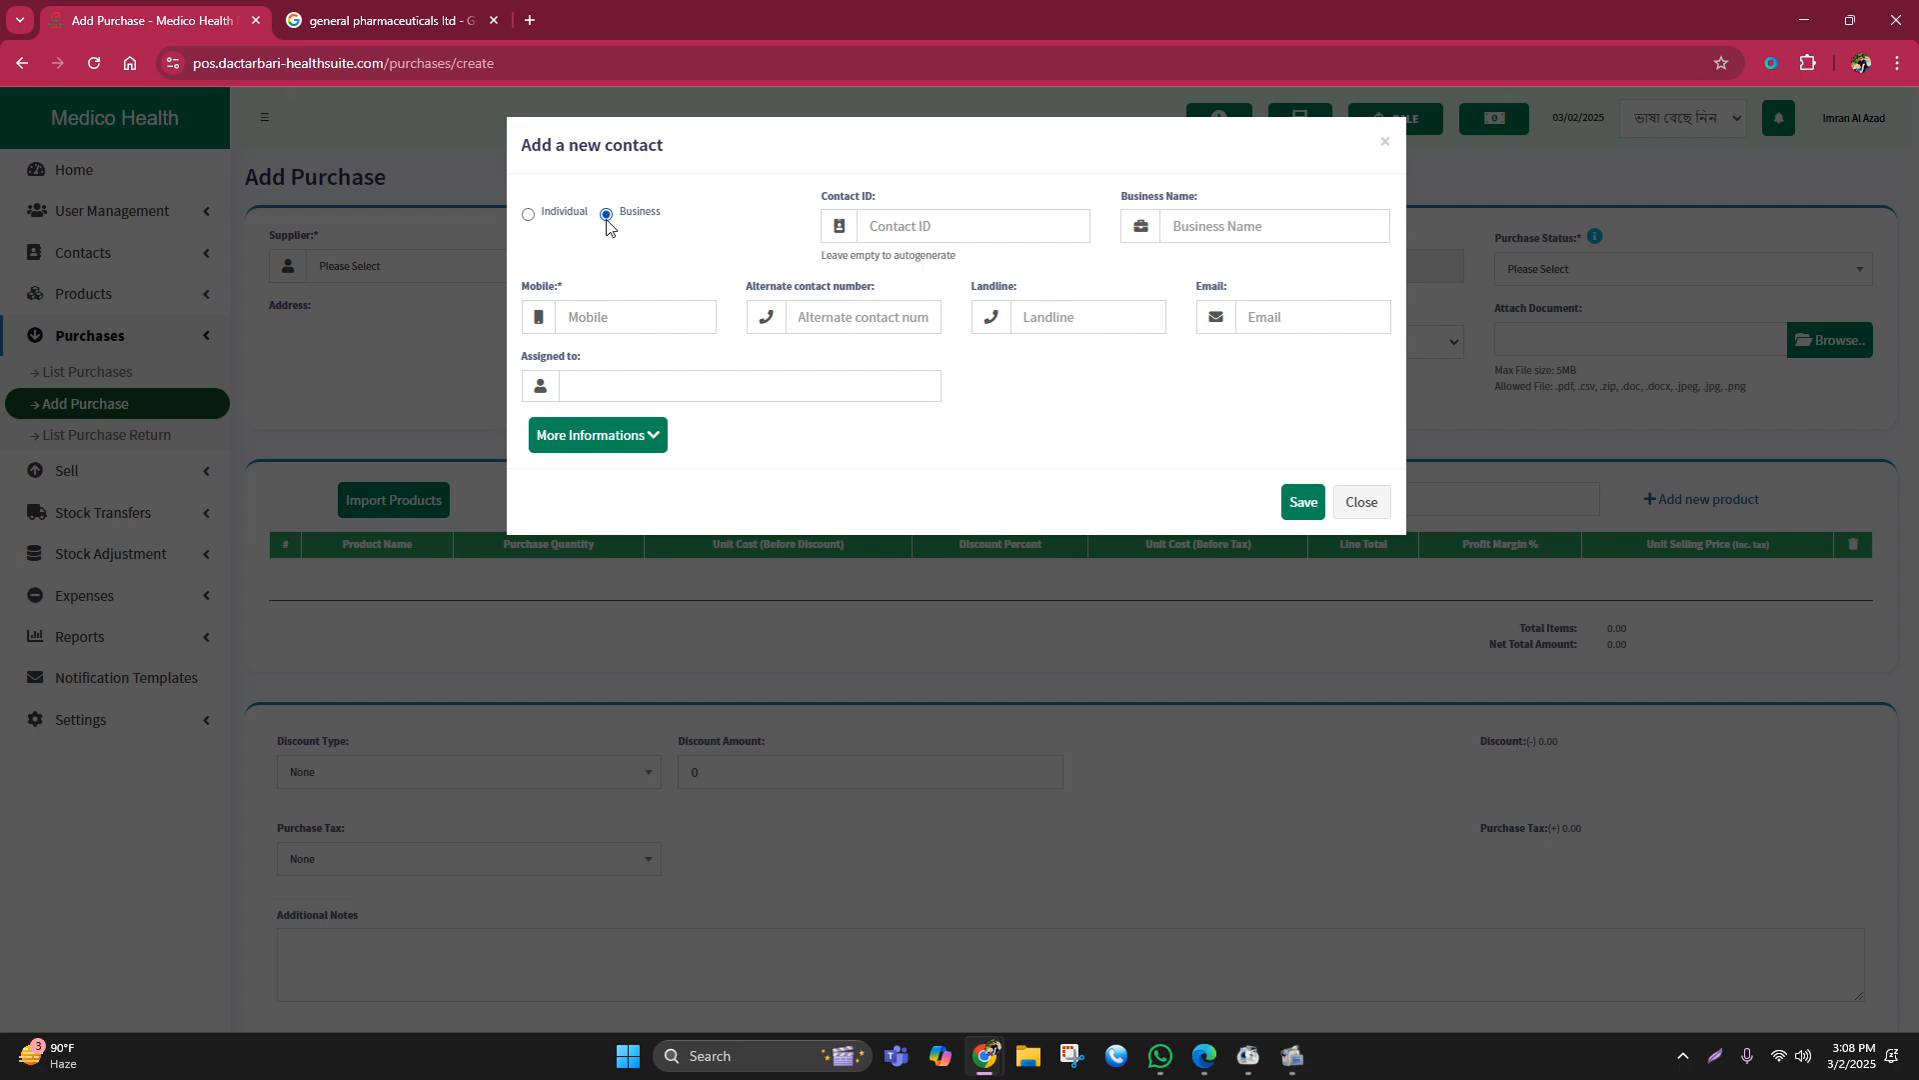
{"action": "left_click", "coordinate": [1277, 218]}
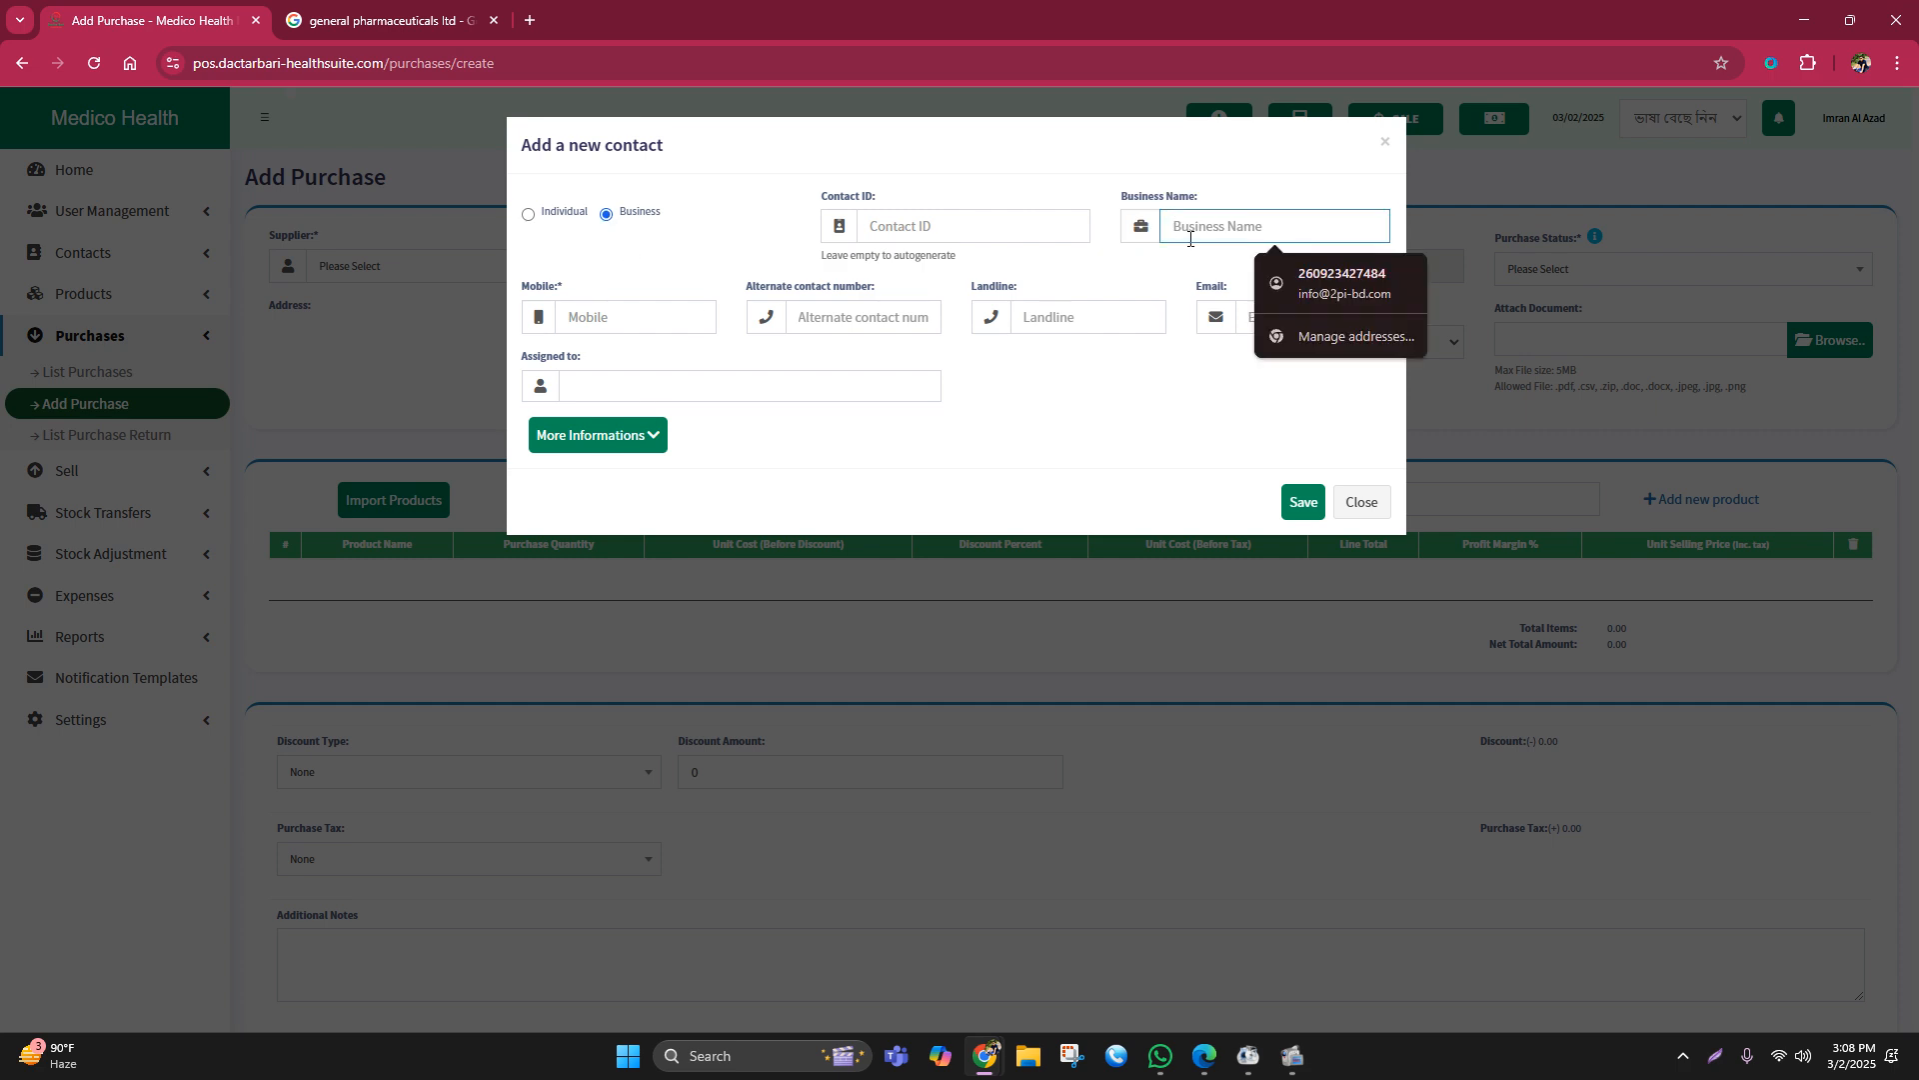
{"action": "key", "text": "ctrl+v"}
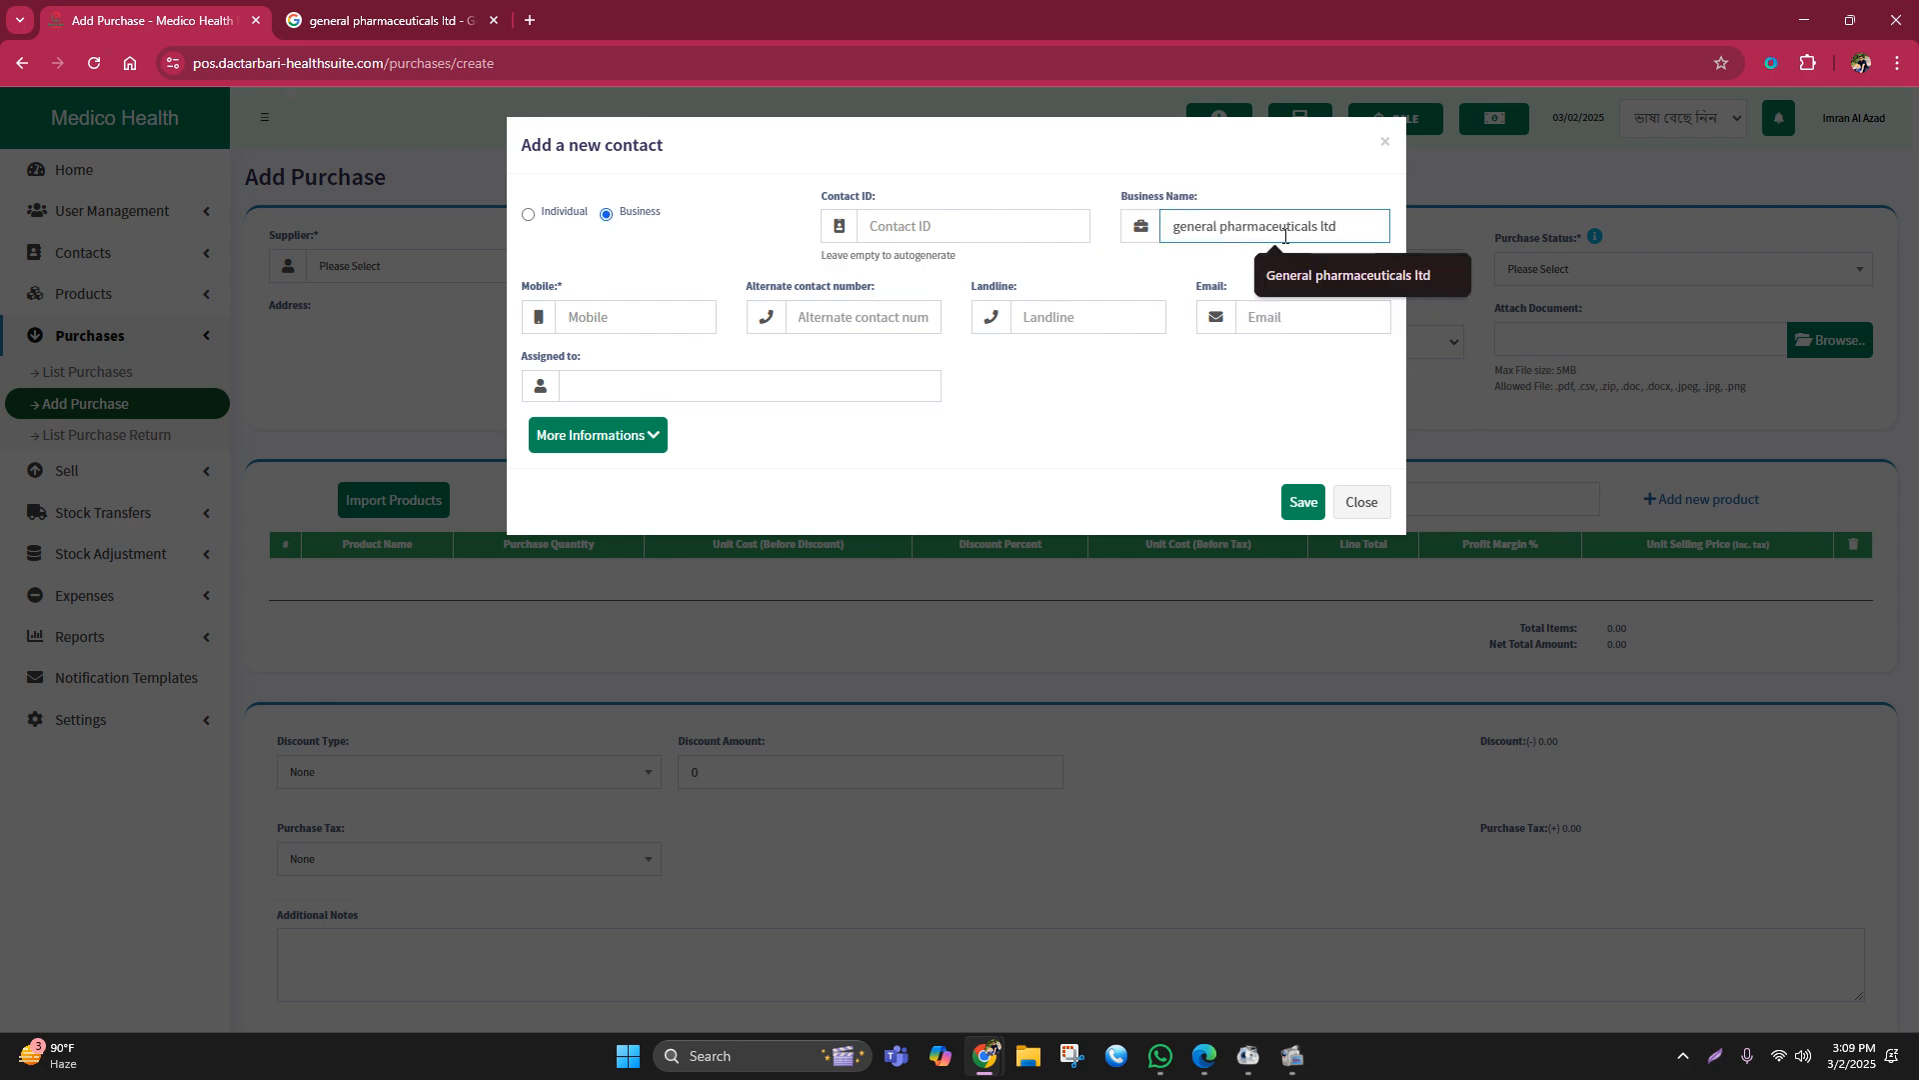
{"action": "left_click", "coordinate": [1265, 282]}
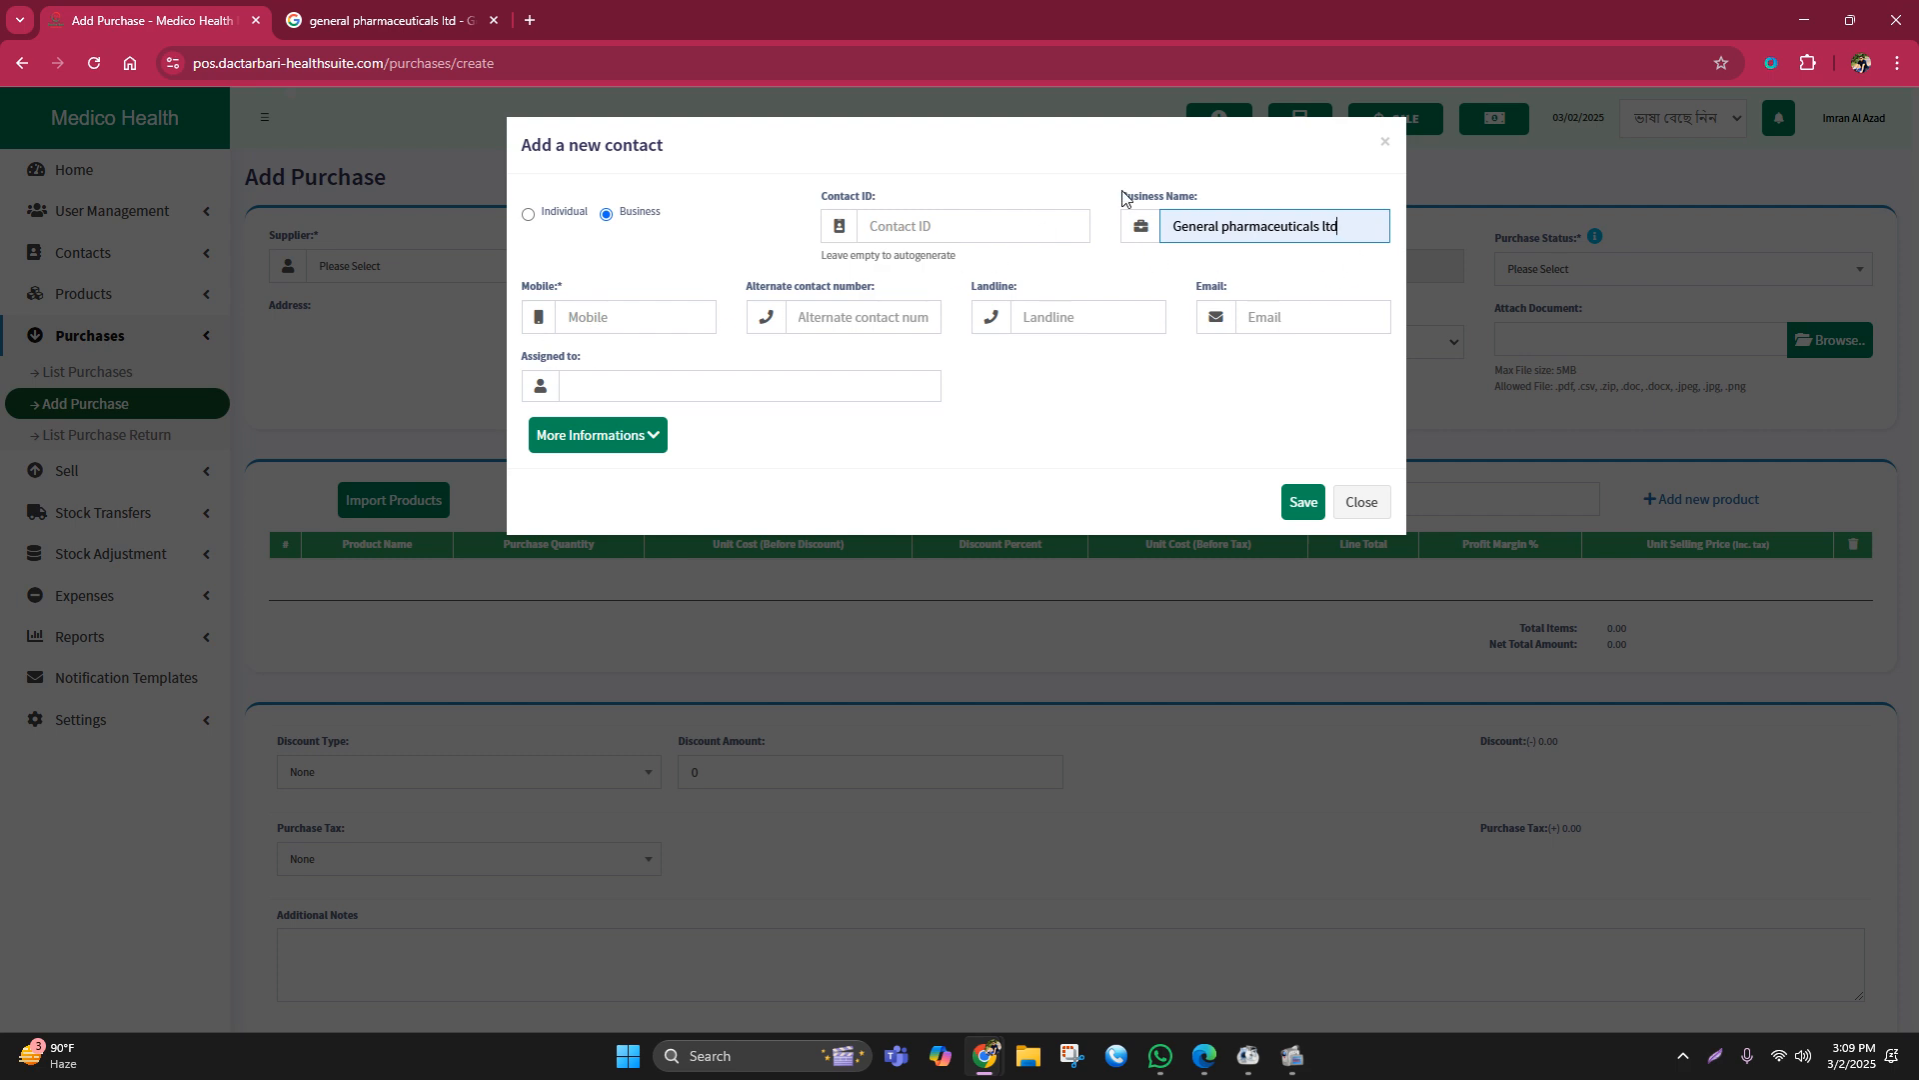
{"action": "left_click_drag", "start_coordinate": [1122, 196], "coordinate": [1212, 199]}
{"action": "left_click", "coordinate": [600, 318]}
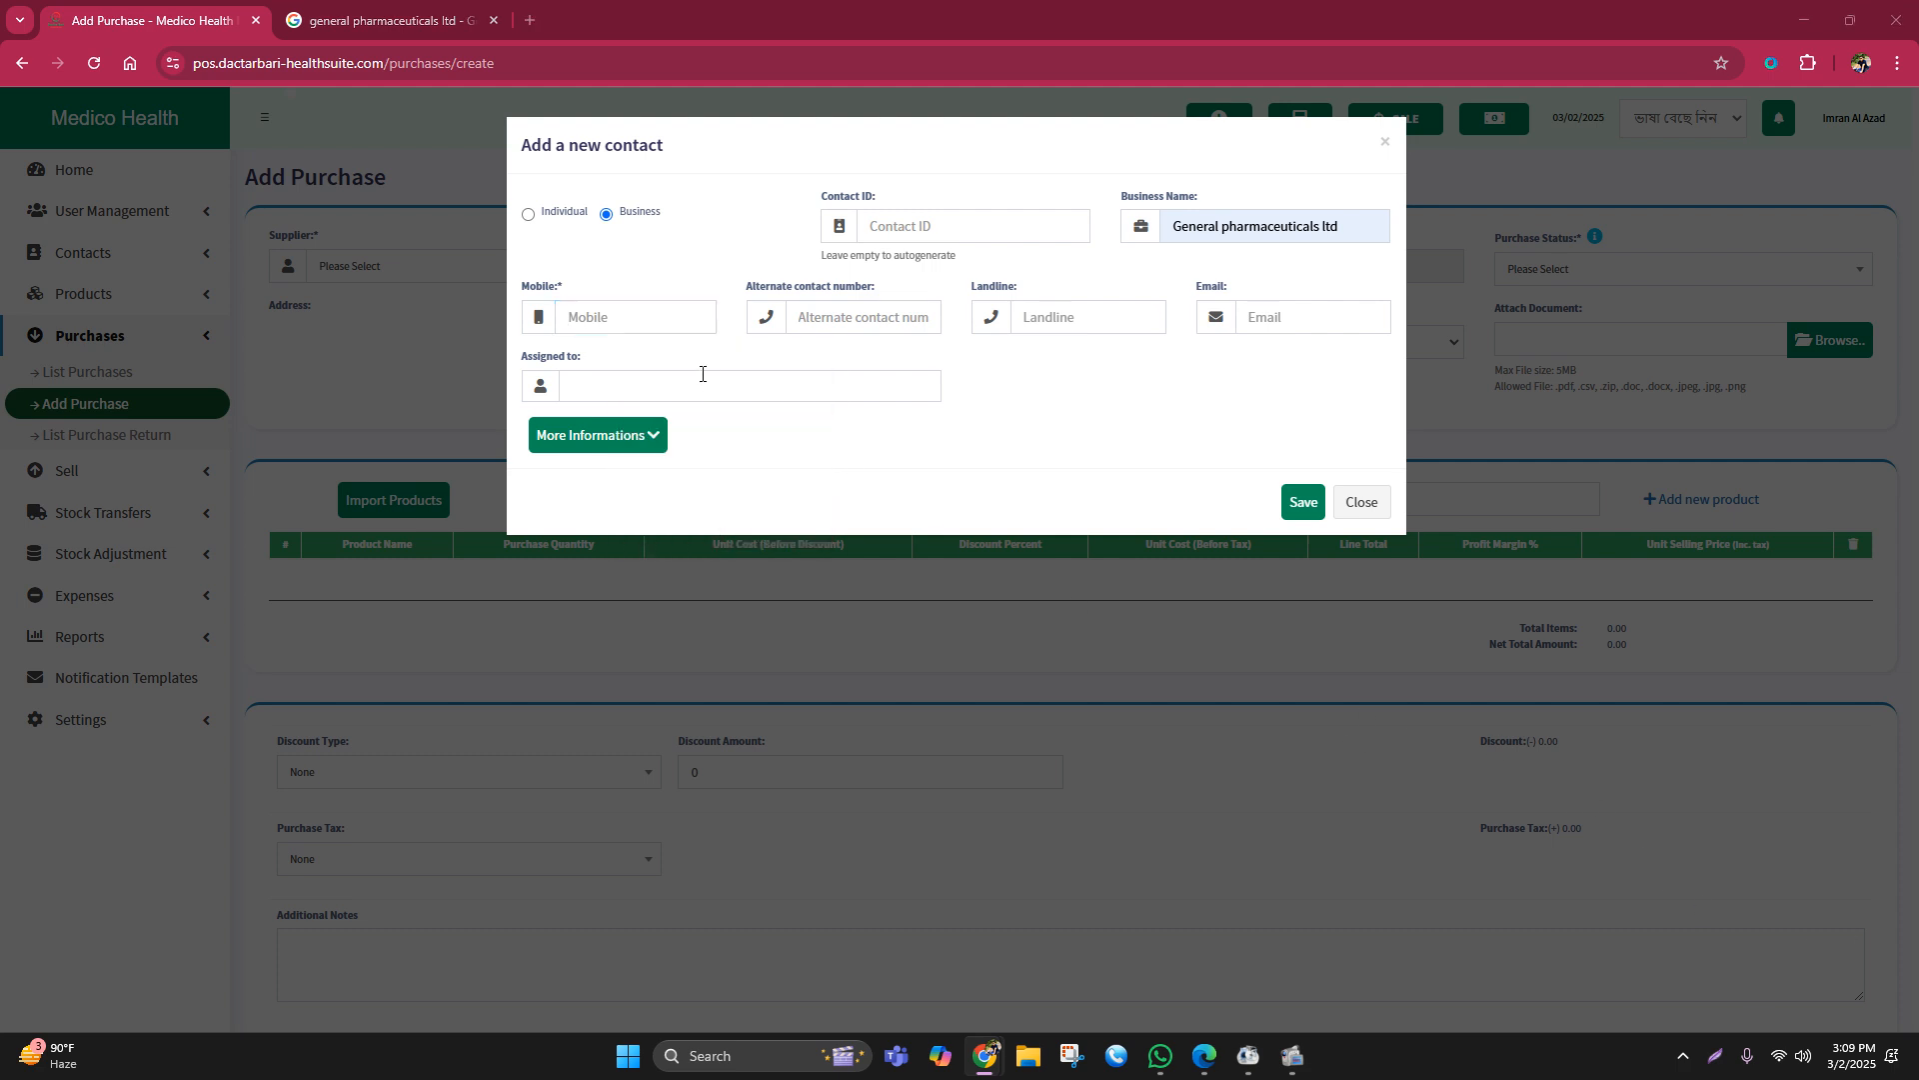
{"action": "left_click", "coordinate": [620, 322]}
{"action": "key", "text": "ctrl+v"}
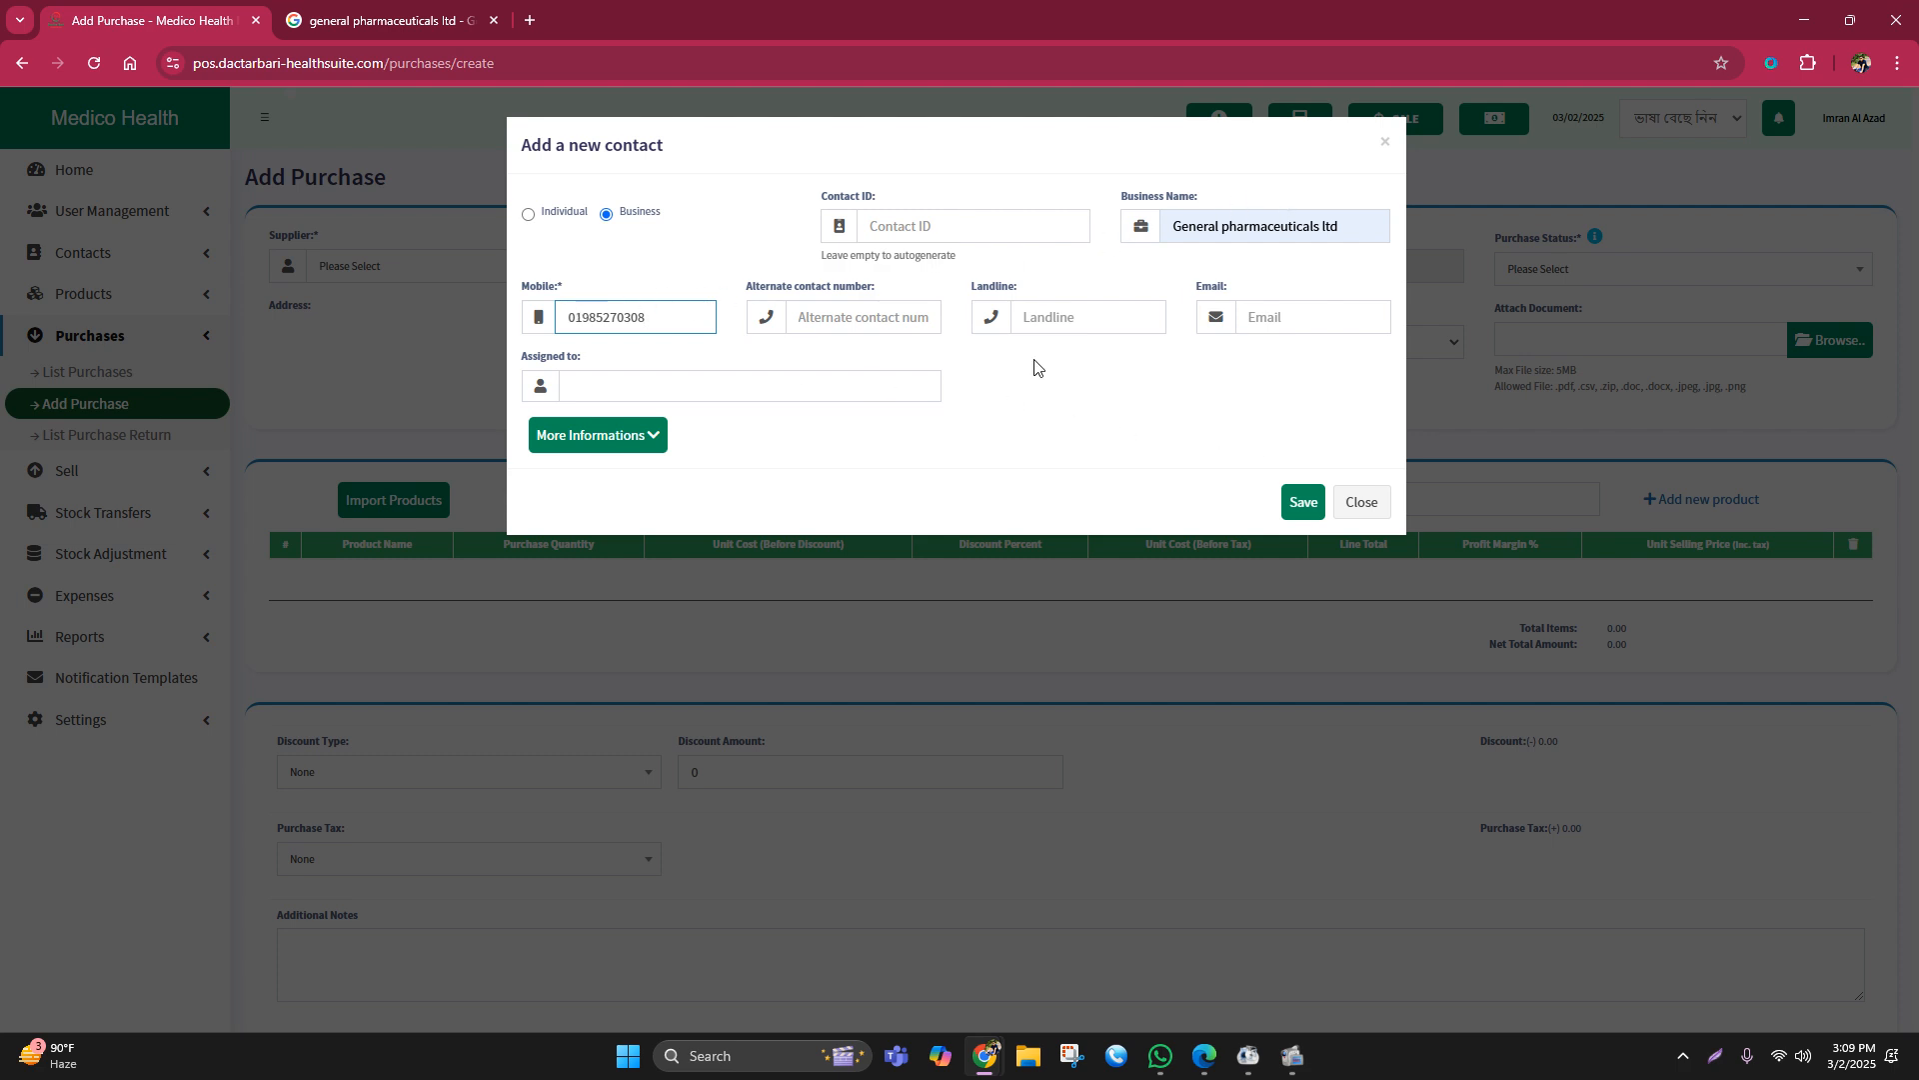
{"action": "left_click", "coordinate": [1310, 512]}
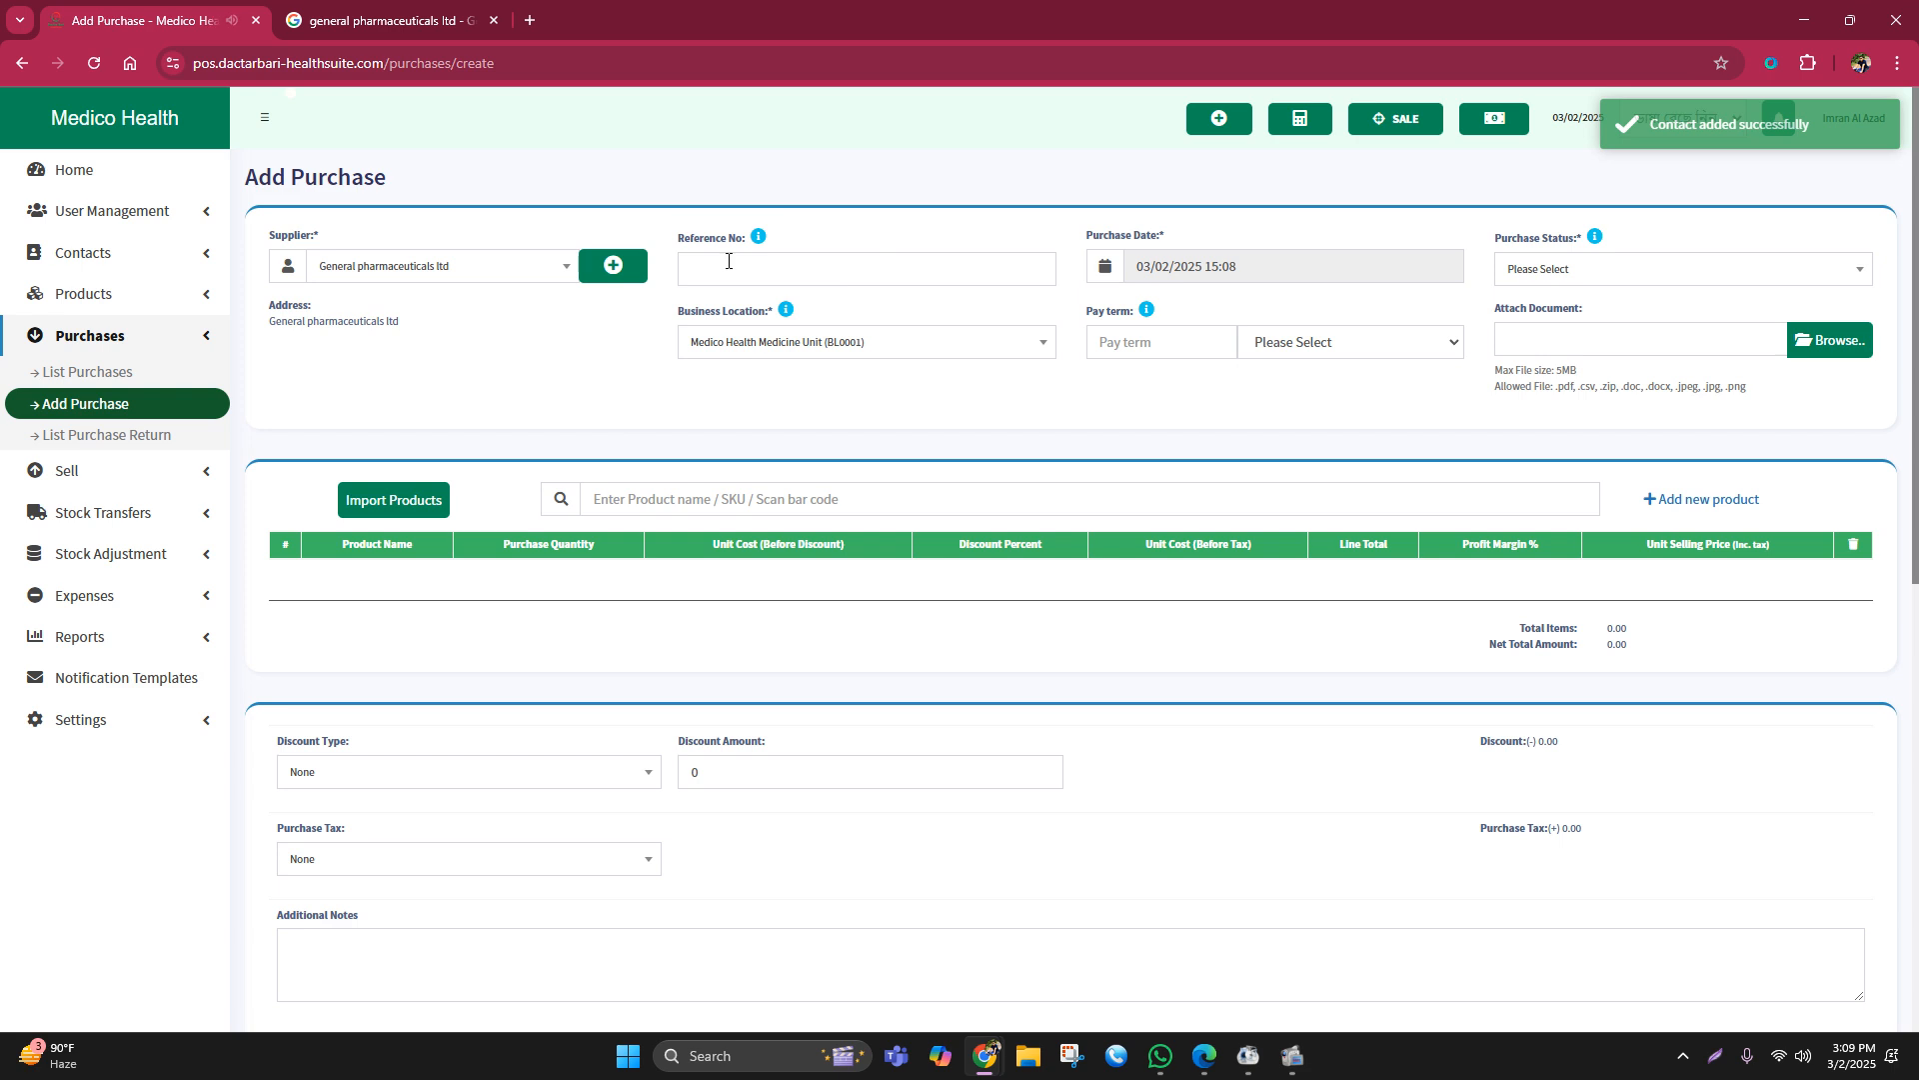
{"action": "left_click", "coordinate": [728, 258]}
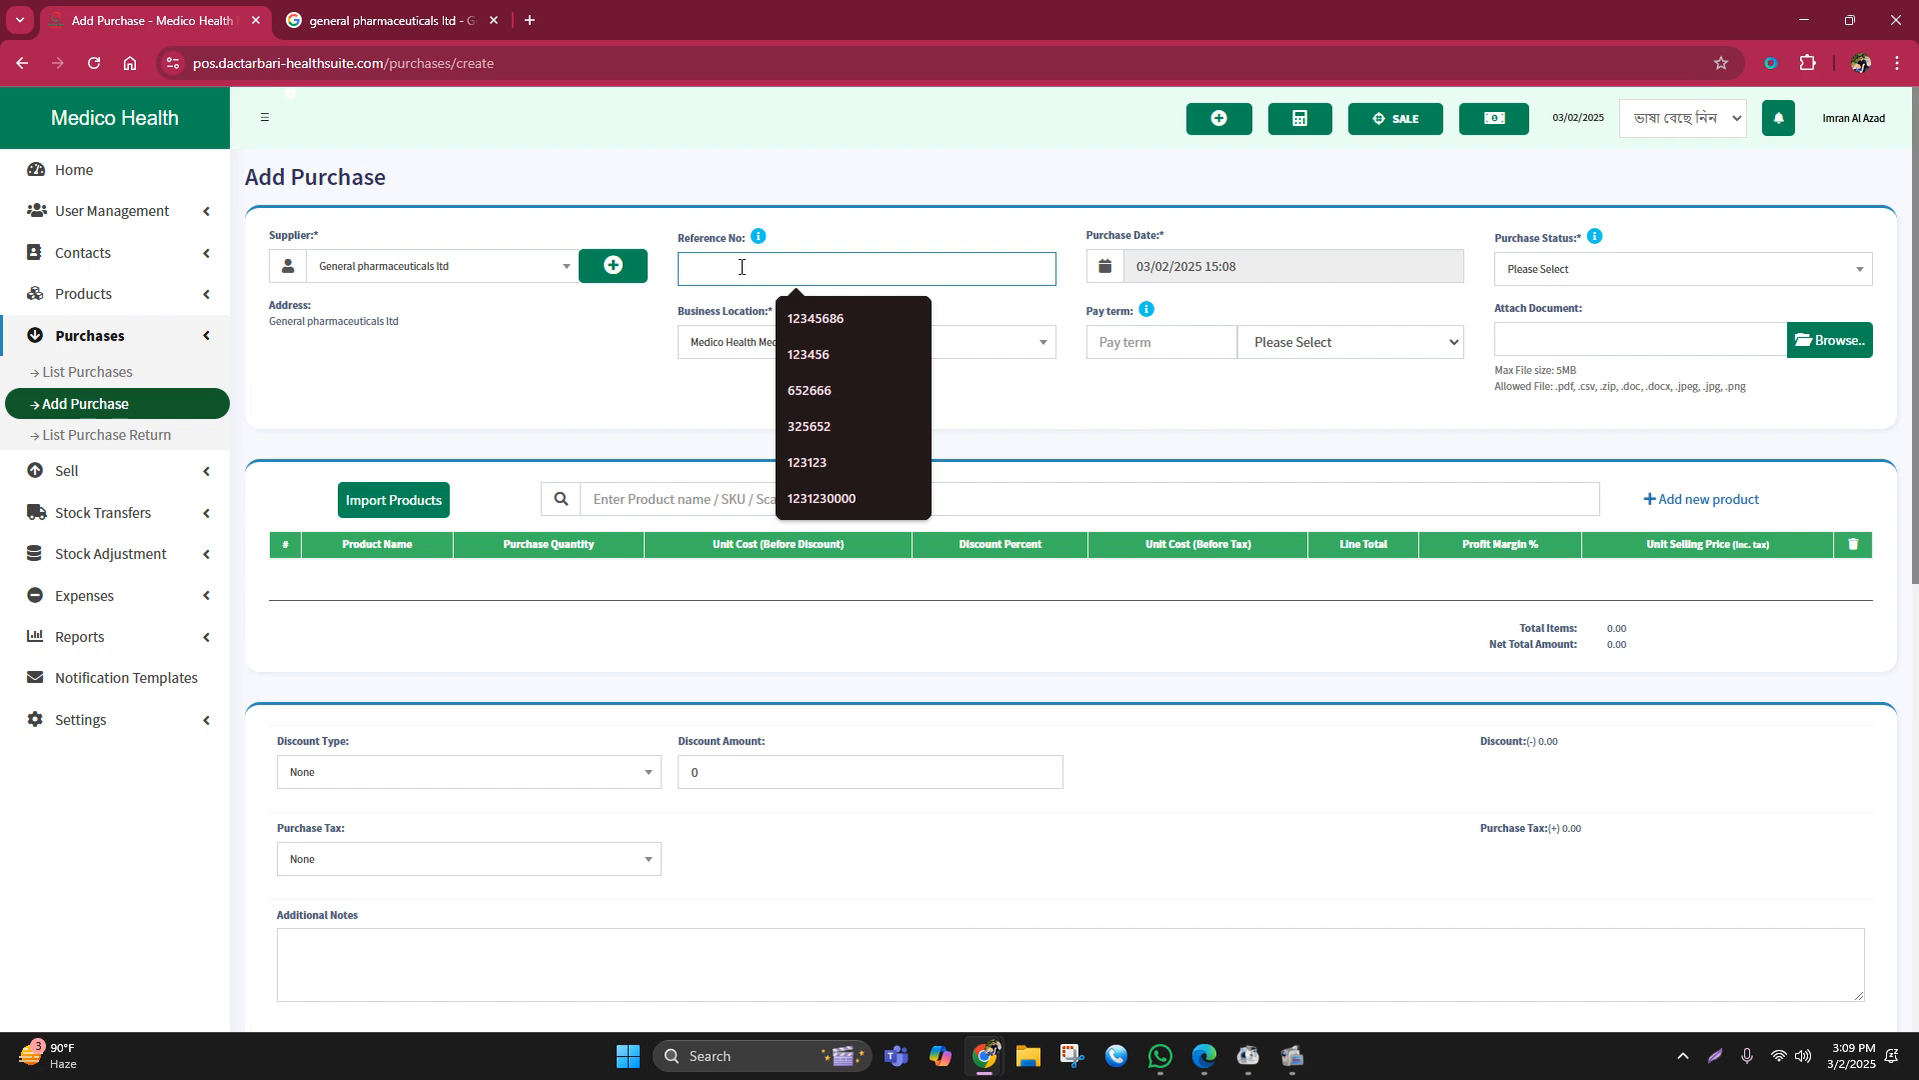
Step: Enter MHMU020325 as the purchase reference number
{"action": "type", "text": "M"}
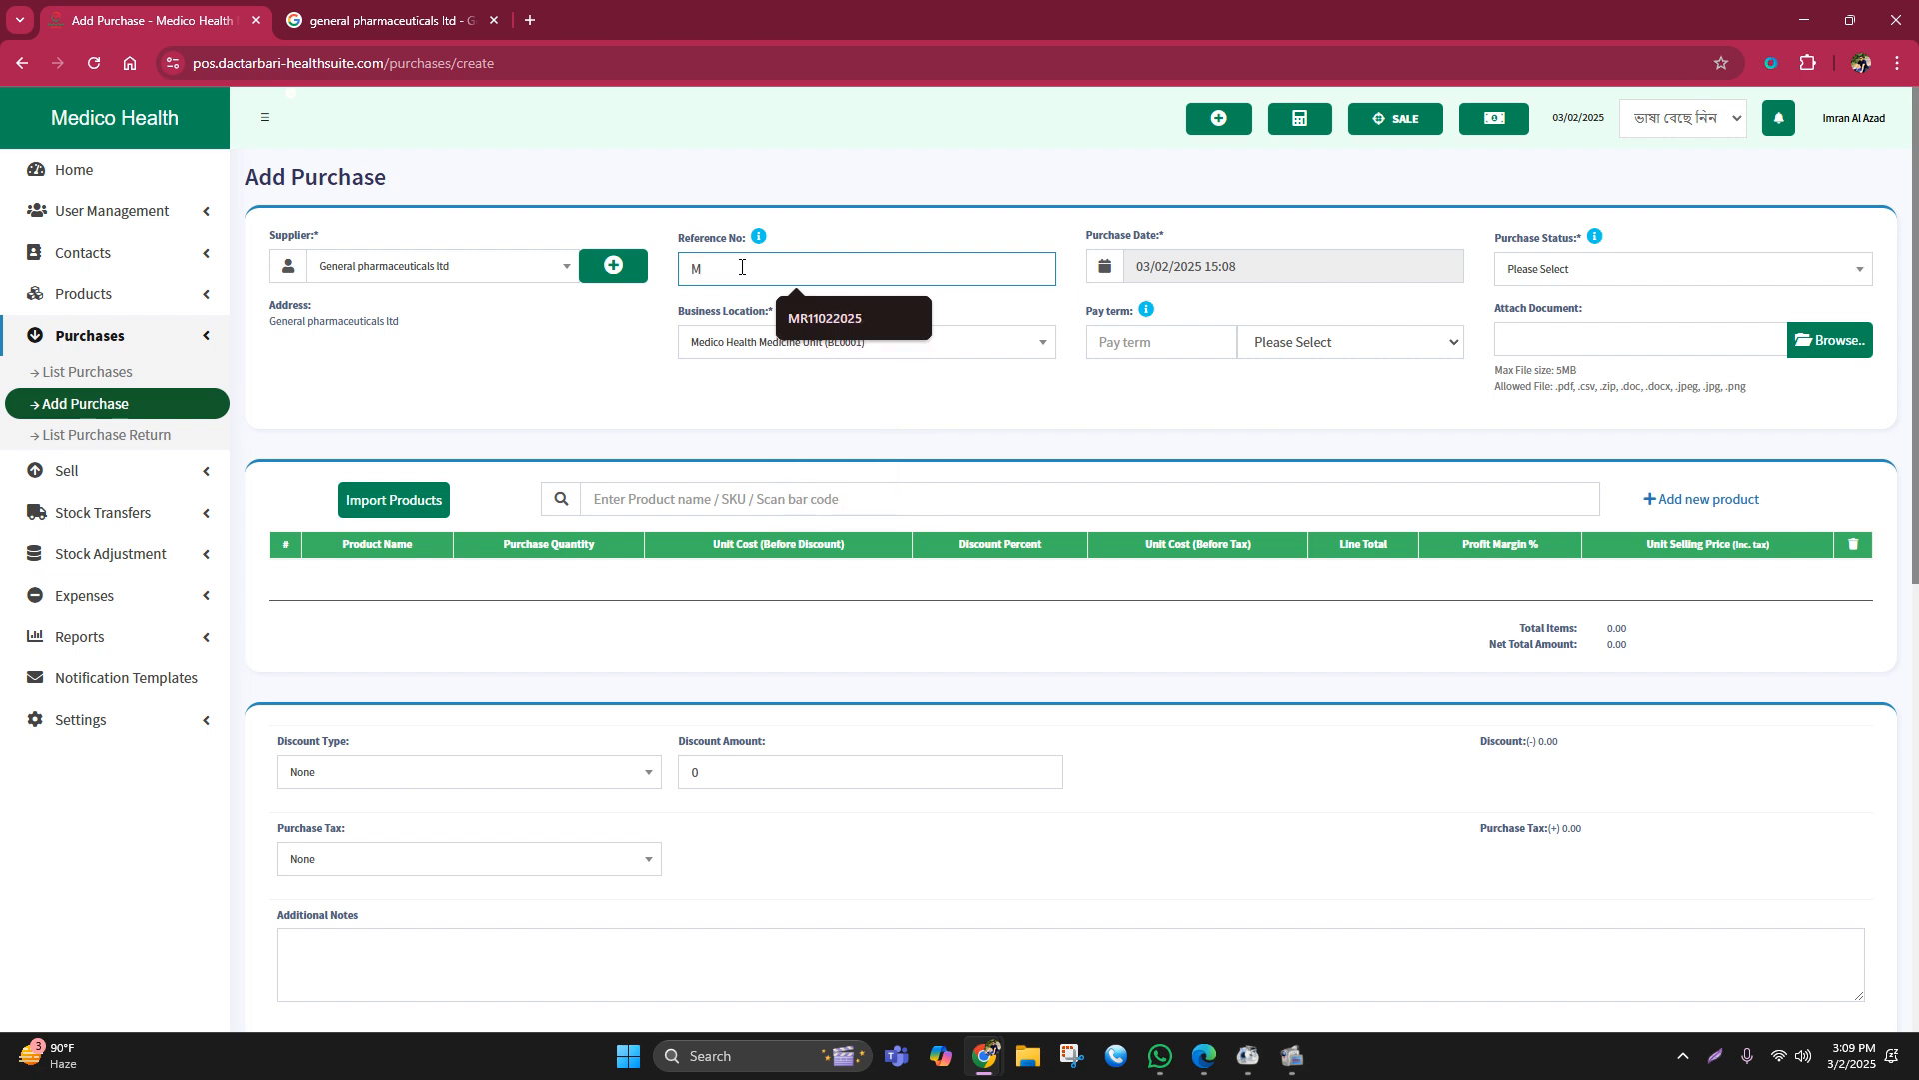
{"action": "type", "text": "HM"}
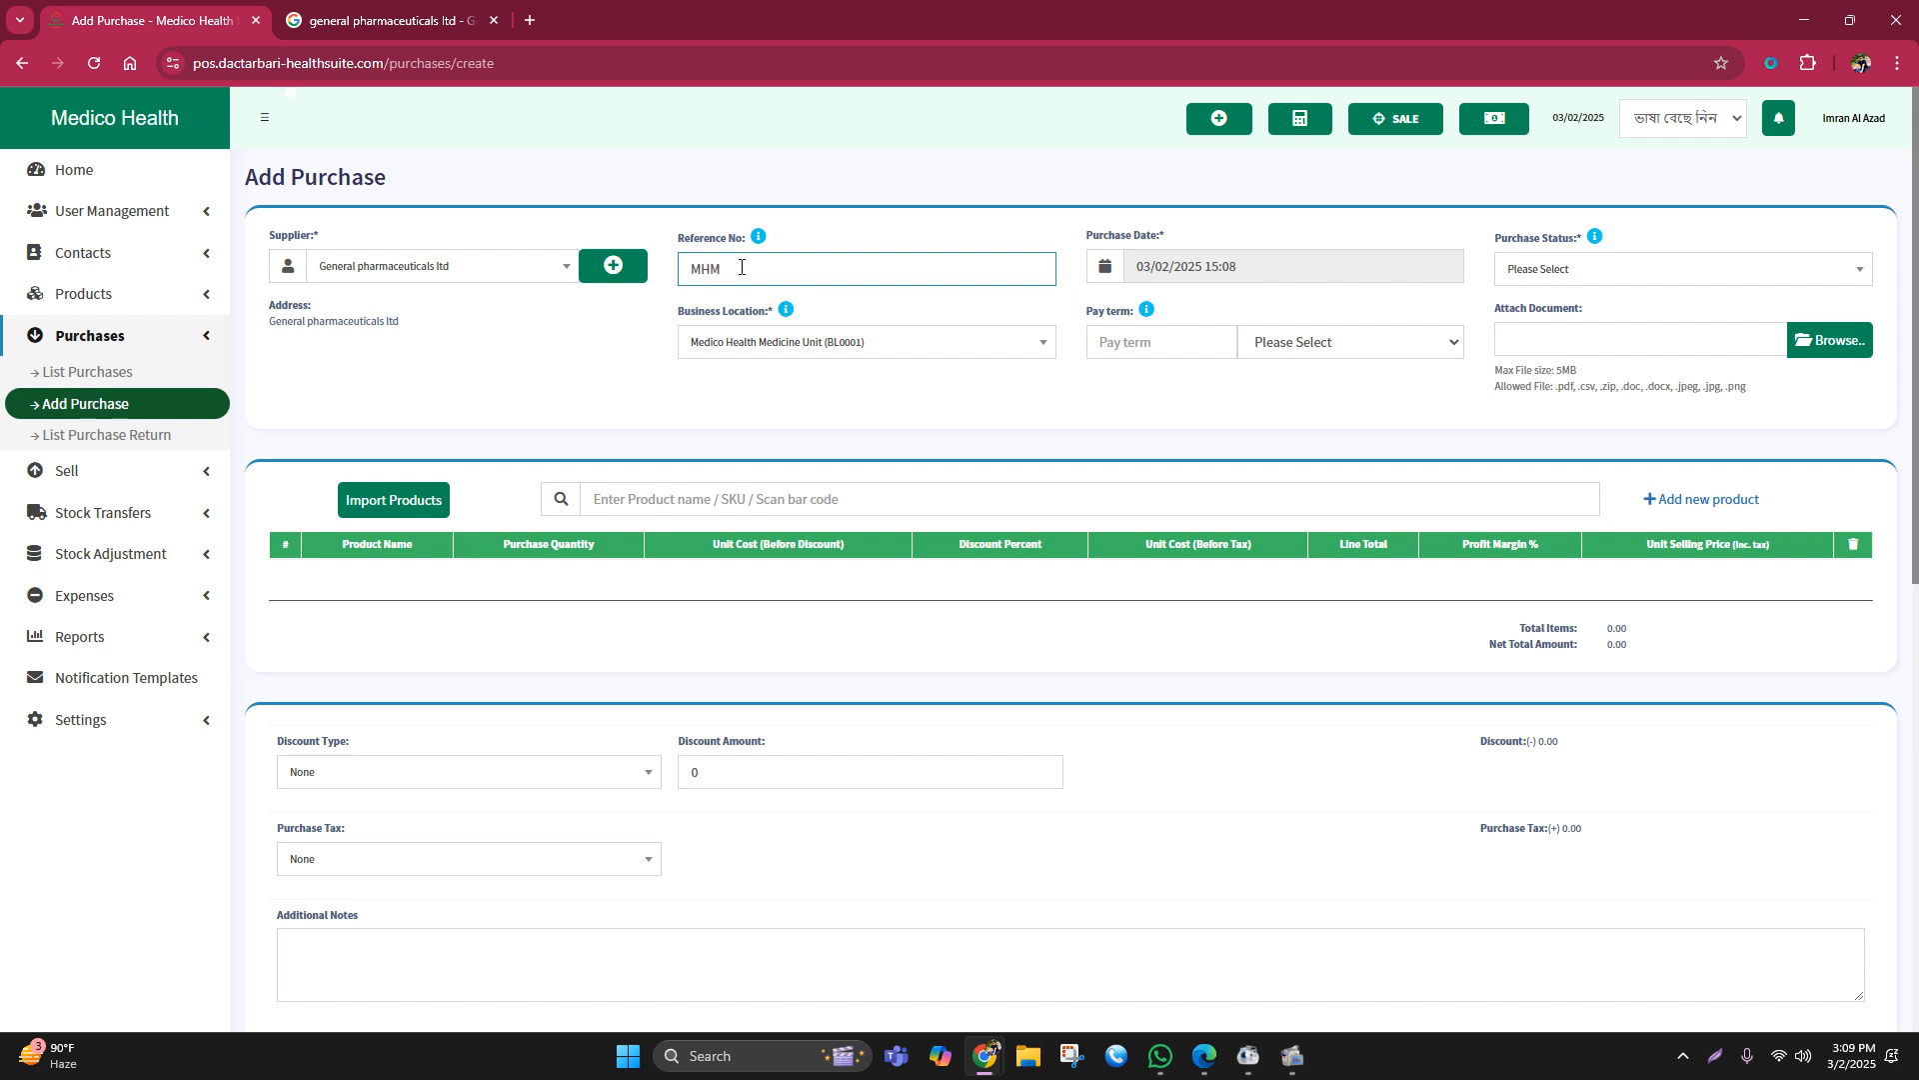
{"action": "type", "text": "U"}
{"action": "type", "text": "0"}
{"action": "type", "text": "3"}
{"action": "type", "text": "2"}
{"action": "type", "text": "03"}
{"action": "type", "text": "25"}
{"action": "double_click", "coordinate": [732, 270]}
{"action": "left_click", "coordinate": [784, 265]}
{"action": "mouse_move", "coordinate": [801, 266]}
{"action": "left_mouse_down"}
{"action": "mouse_move", "coordinate": [674, 275]}
{"action": "mouse_move", "coordinate": [815, 261]}
{"action": "left_mouse_up"}
{"action": "left_click", "coordinate": [637, 347]}
{"action": "left_click", "coordinate": [858, 408]}
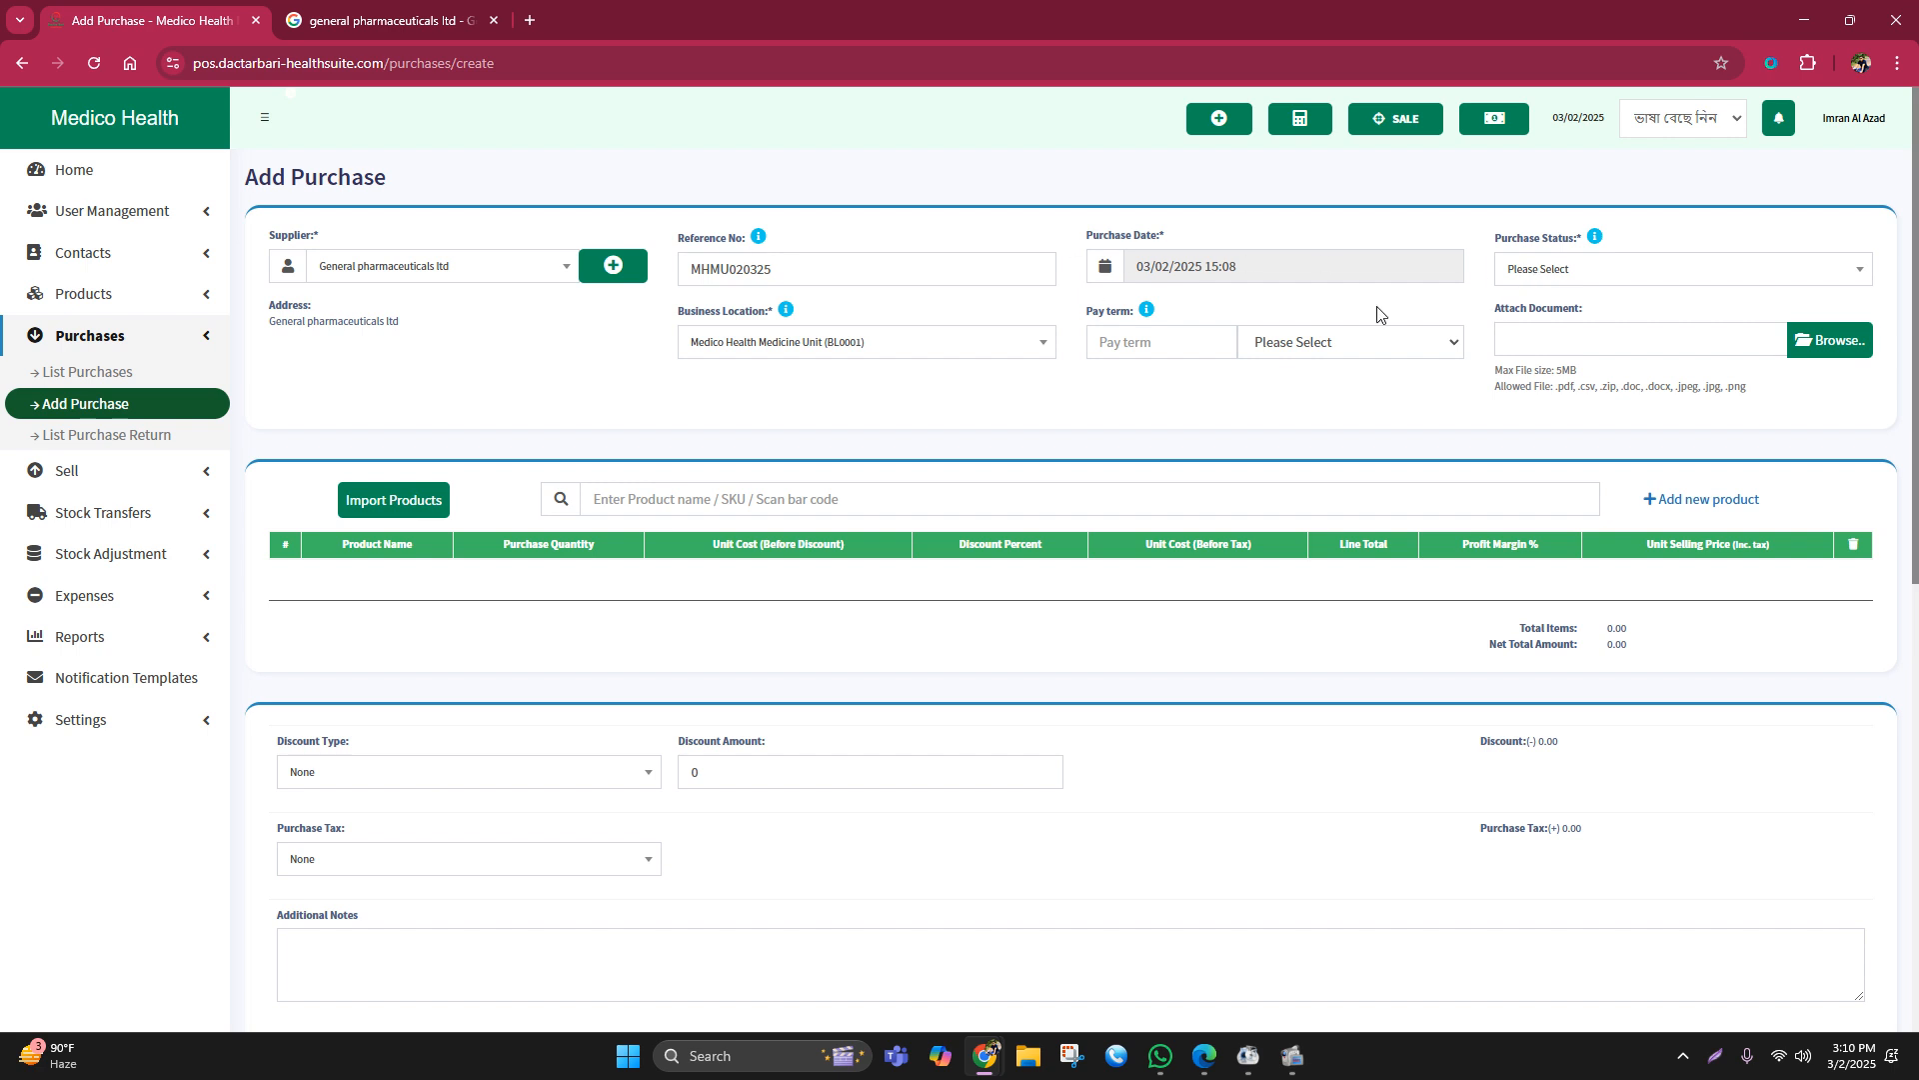
Step: Set the purchase status to Received
{"action": "left_click", "coordinate": [1530, 274]}
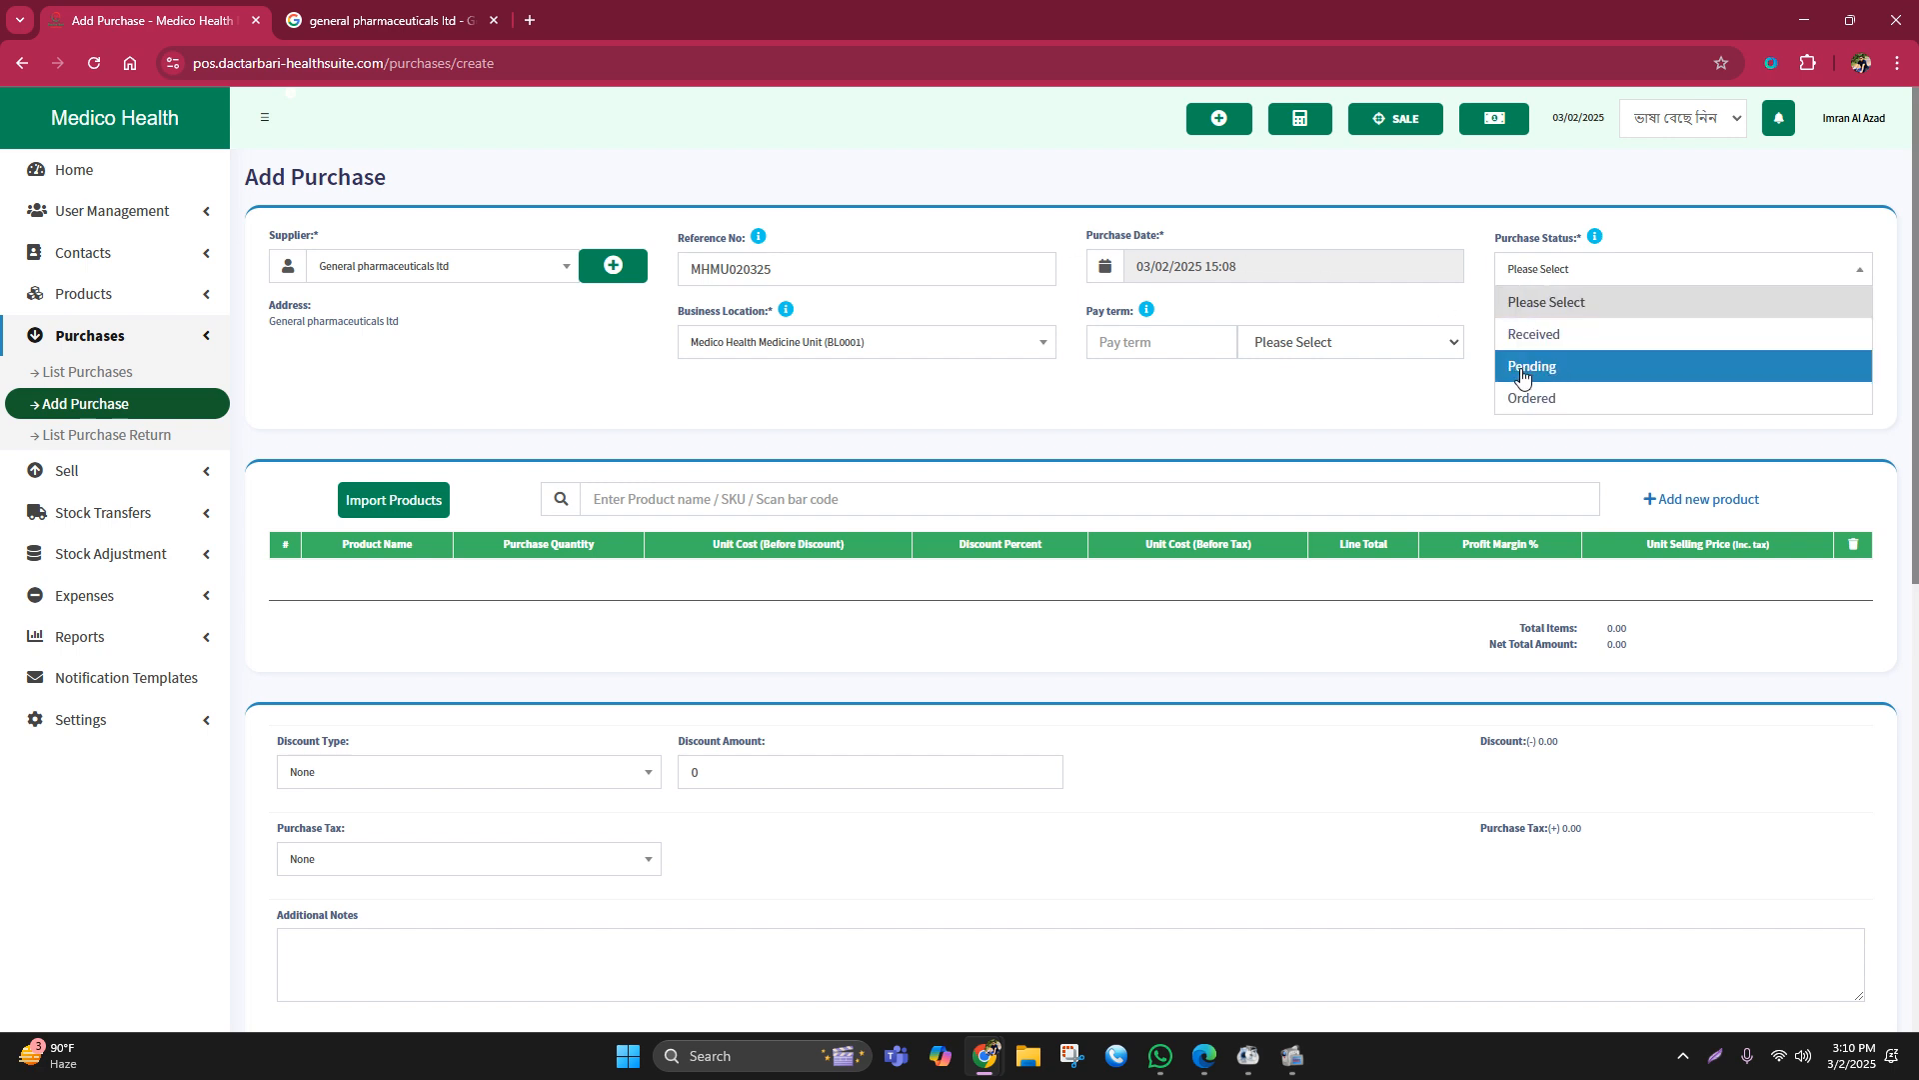
{"action": "left_click", "coordinate": [1530, 342]}
{"action": "left_click", "coordinate": [612, 495]}
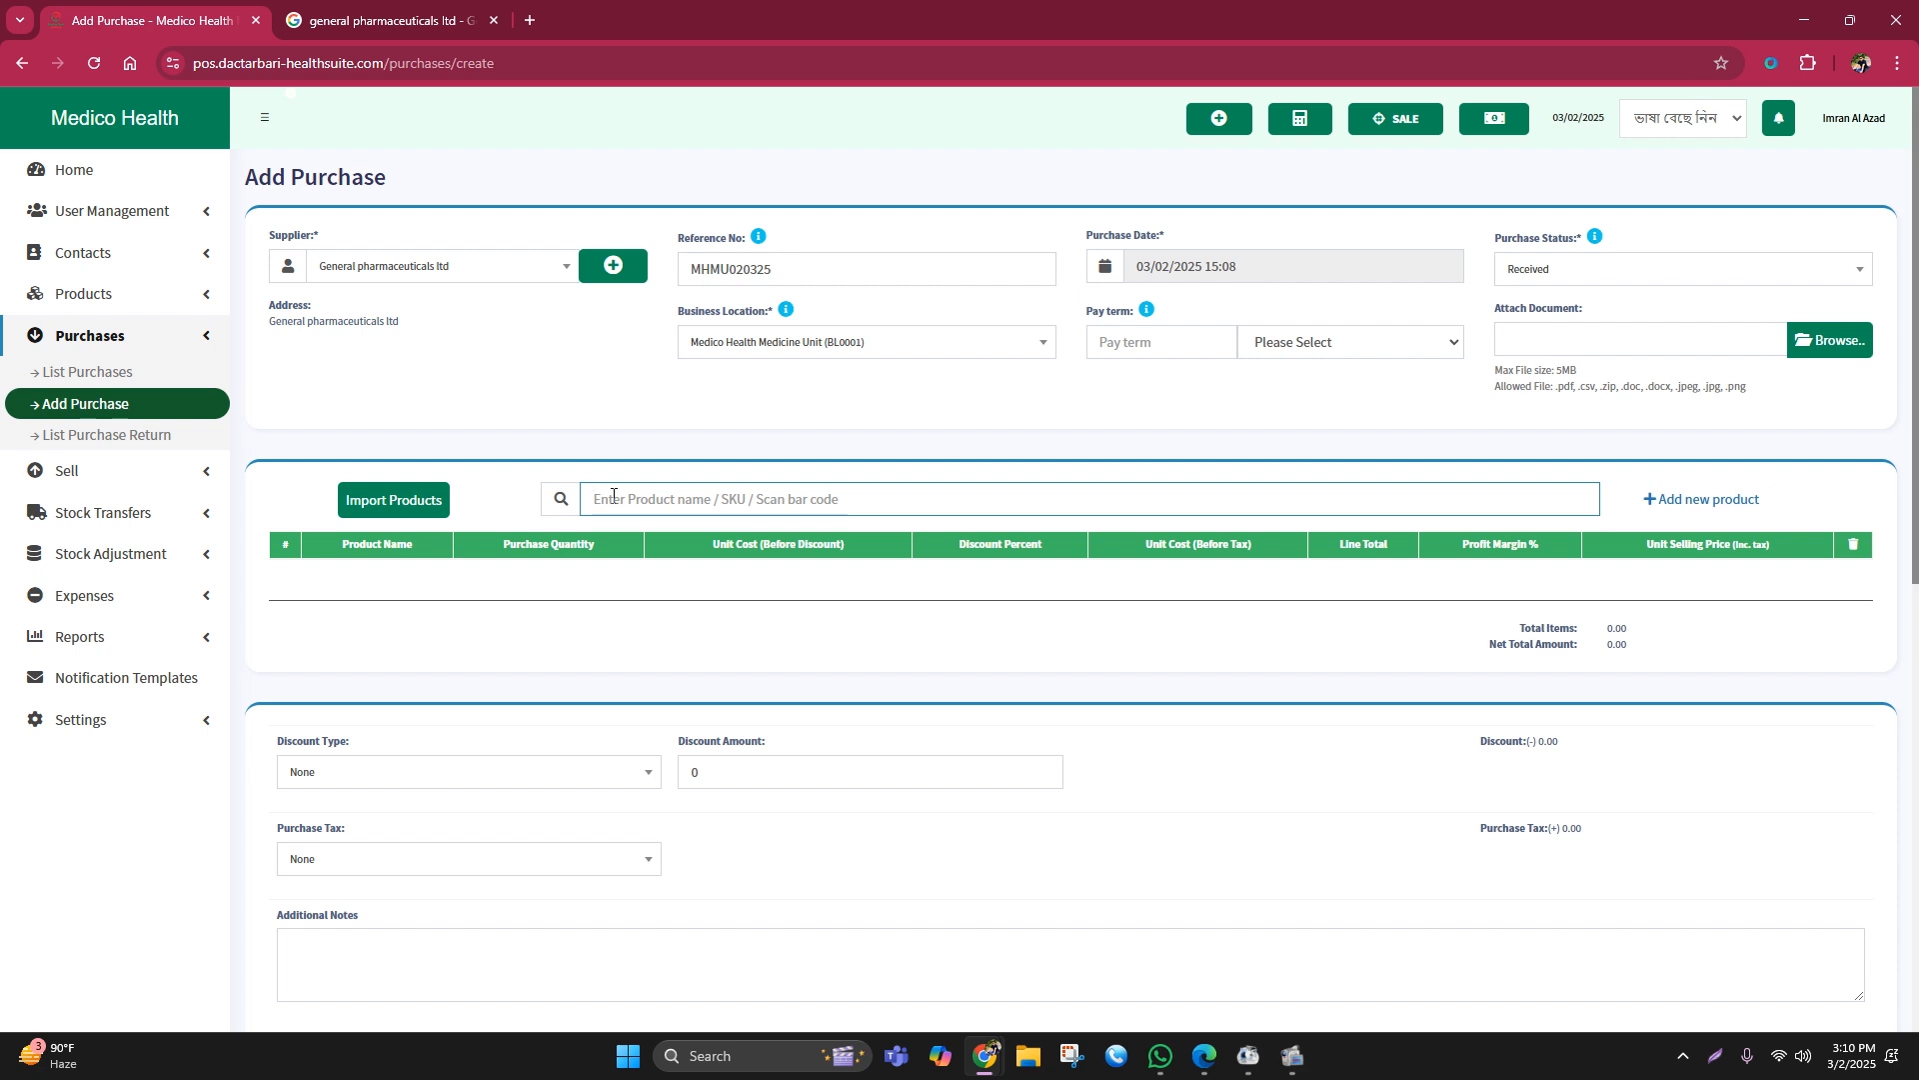
{"action": "type", "text": "do"}
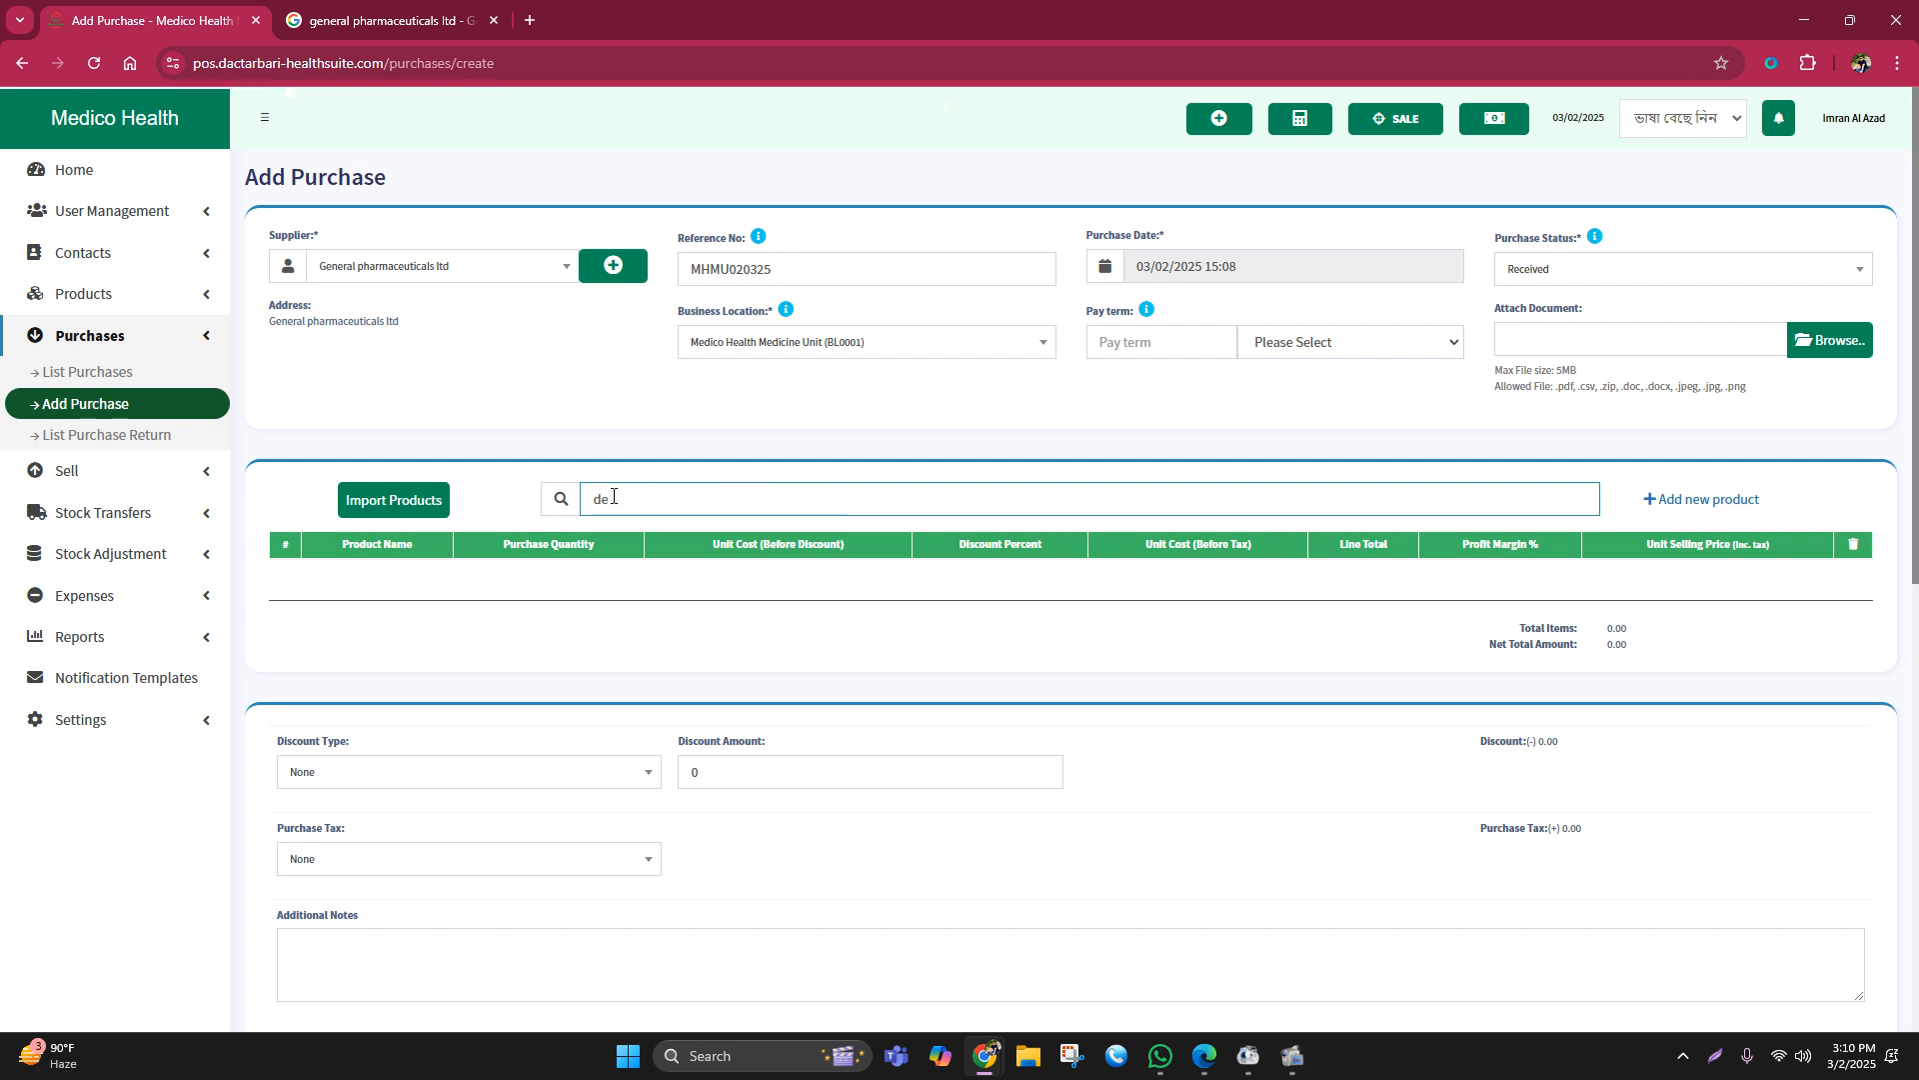
{"action": "key", "text": "BackSpace"}
{"action": "key", "text": "BackSpace"}
{"action": "type", "text": "dlat"}
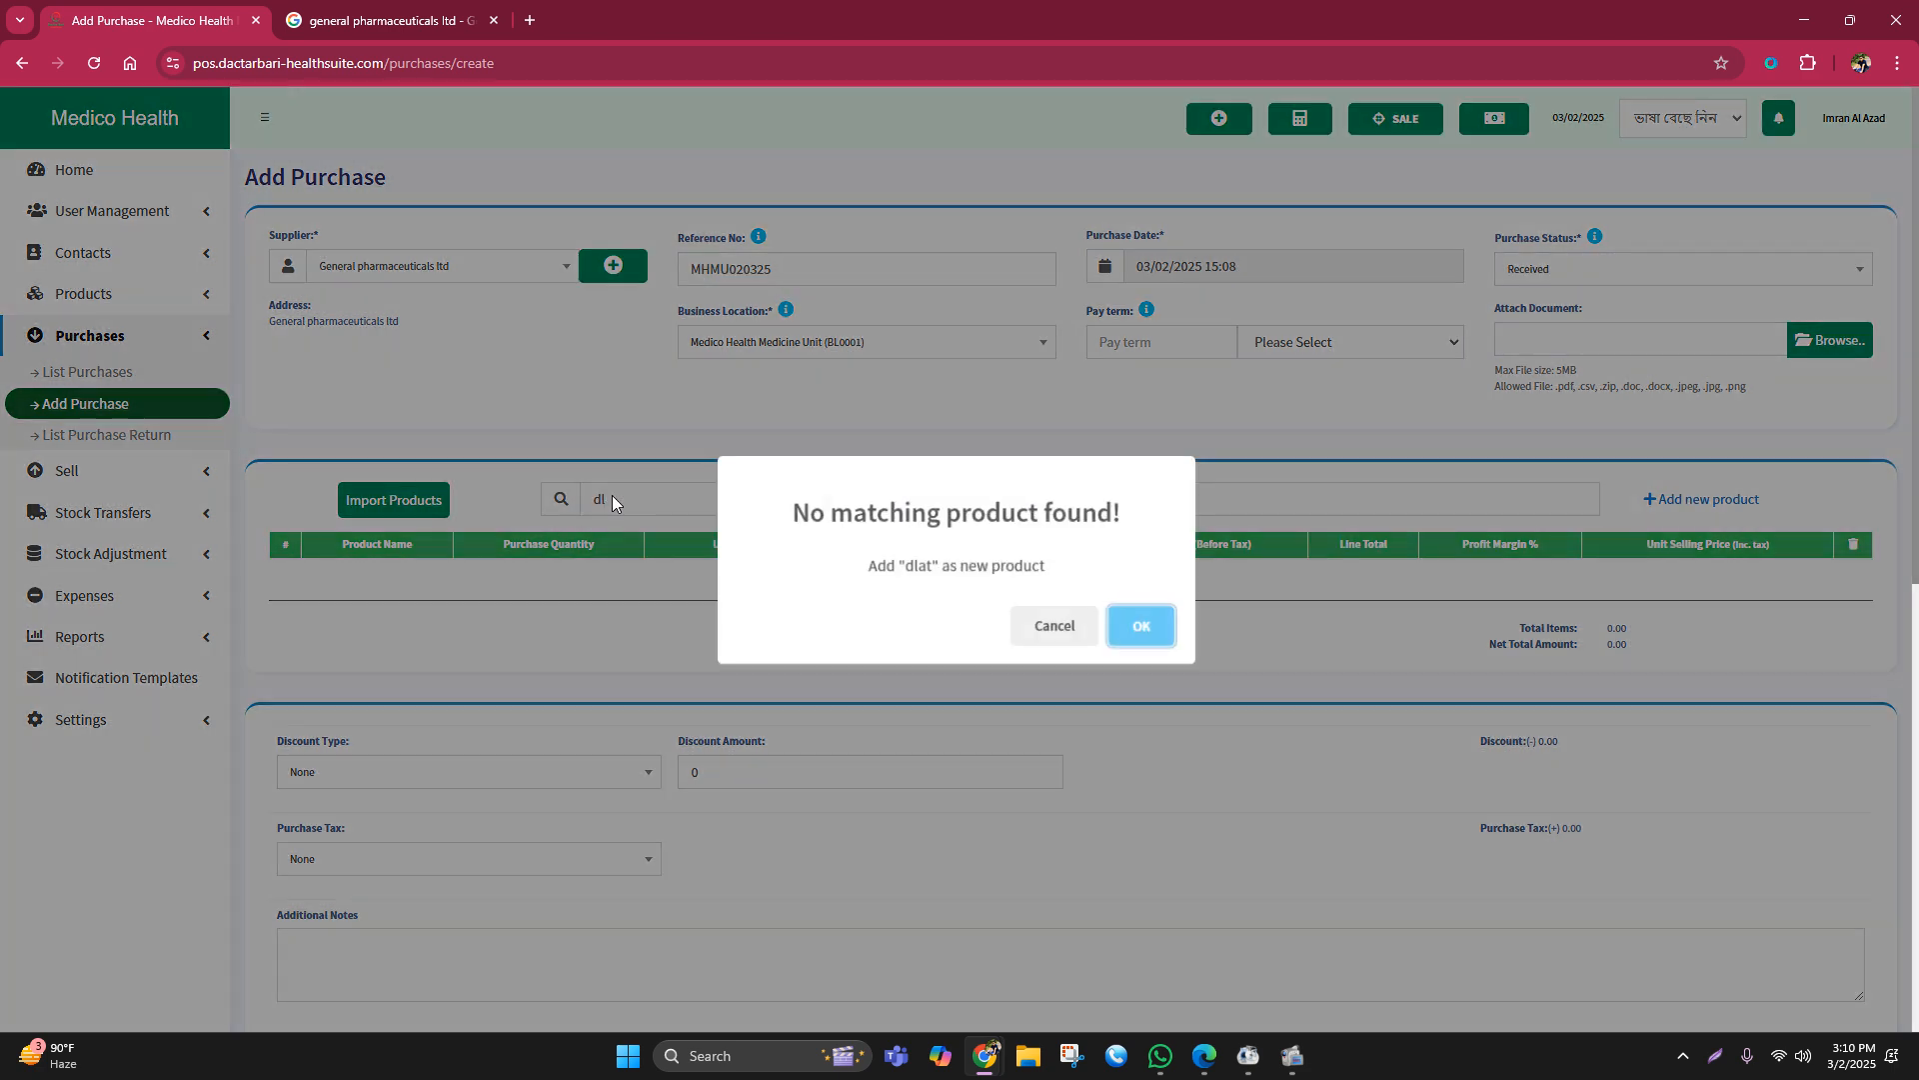
{"action": "left_click", "coordinate": [1030, 638]}
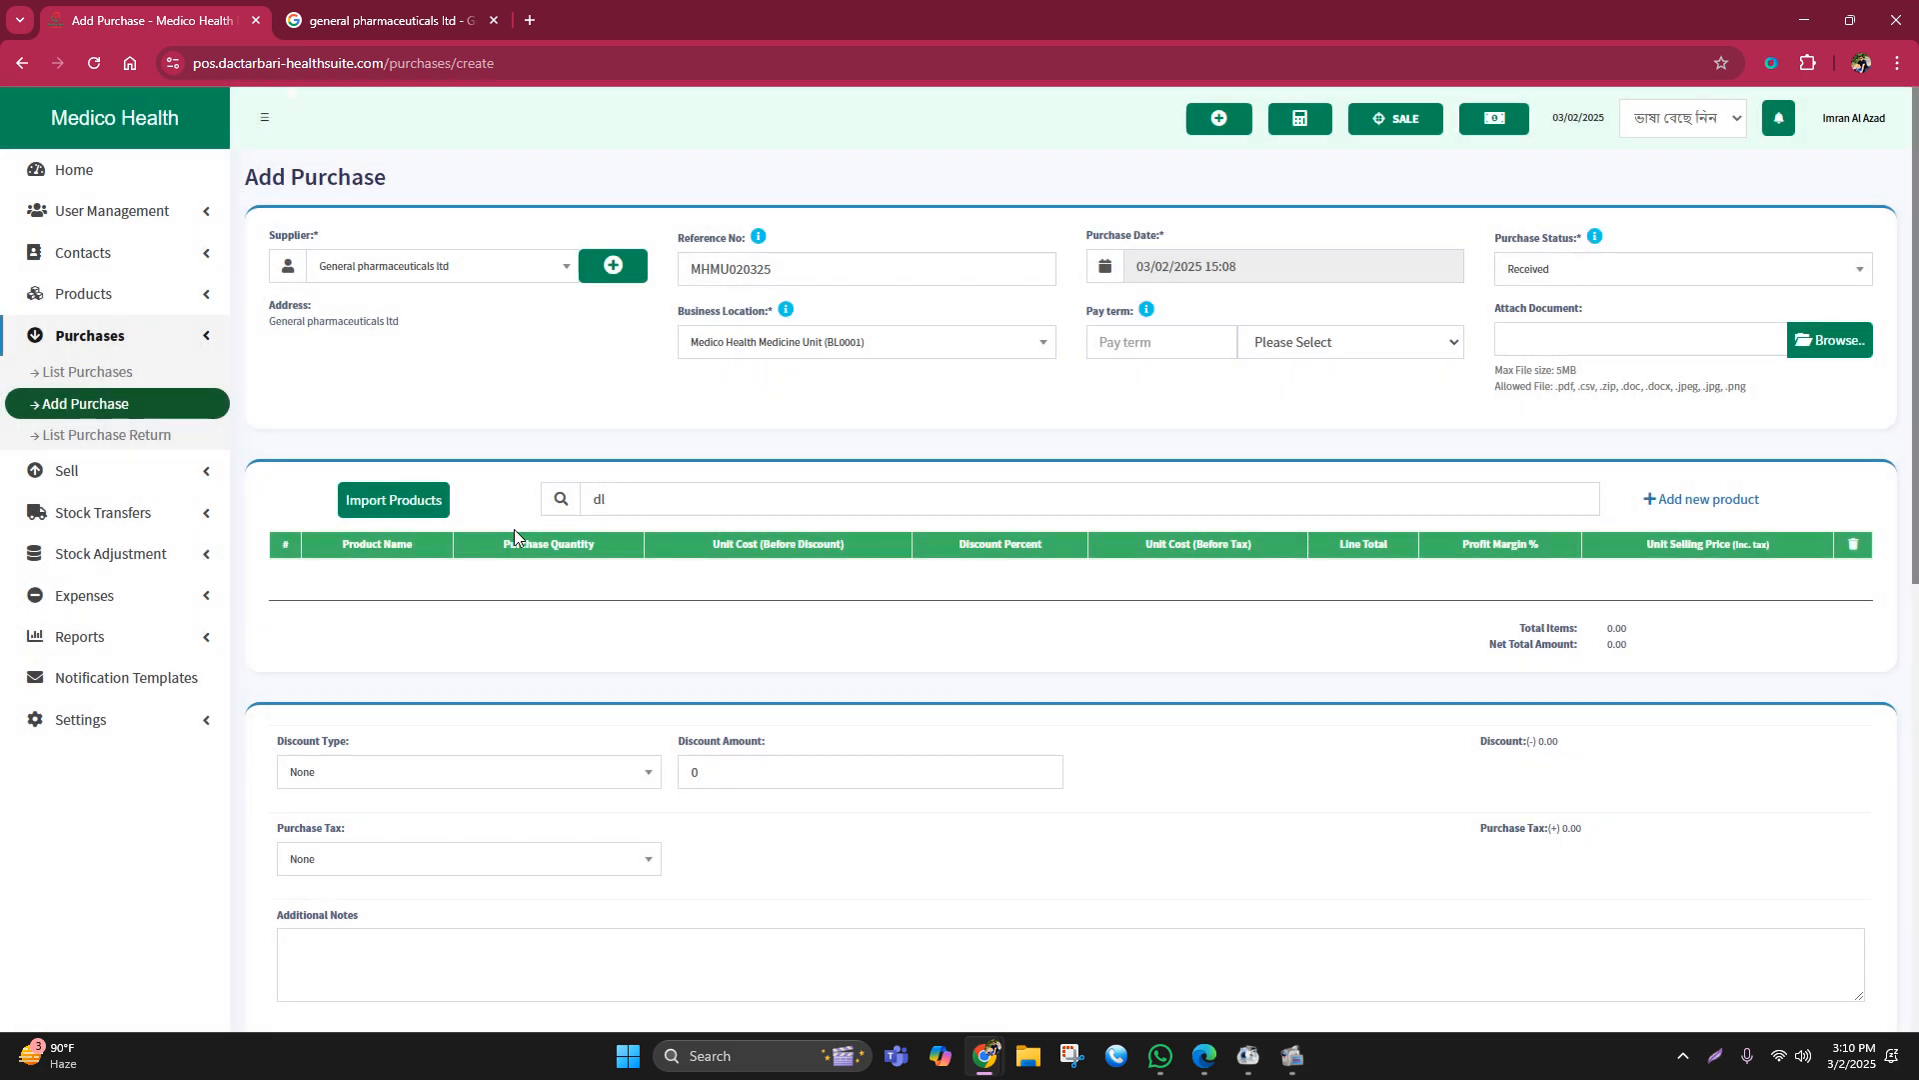
{"action": "double_click", "coordinate": [598, 499]}
{"action": "key", "text": "BackSpace"}
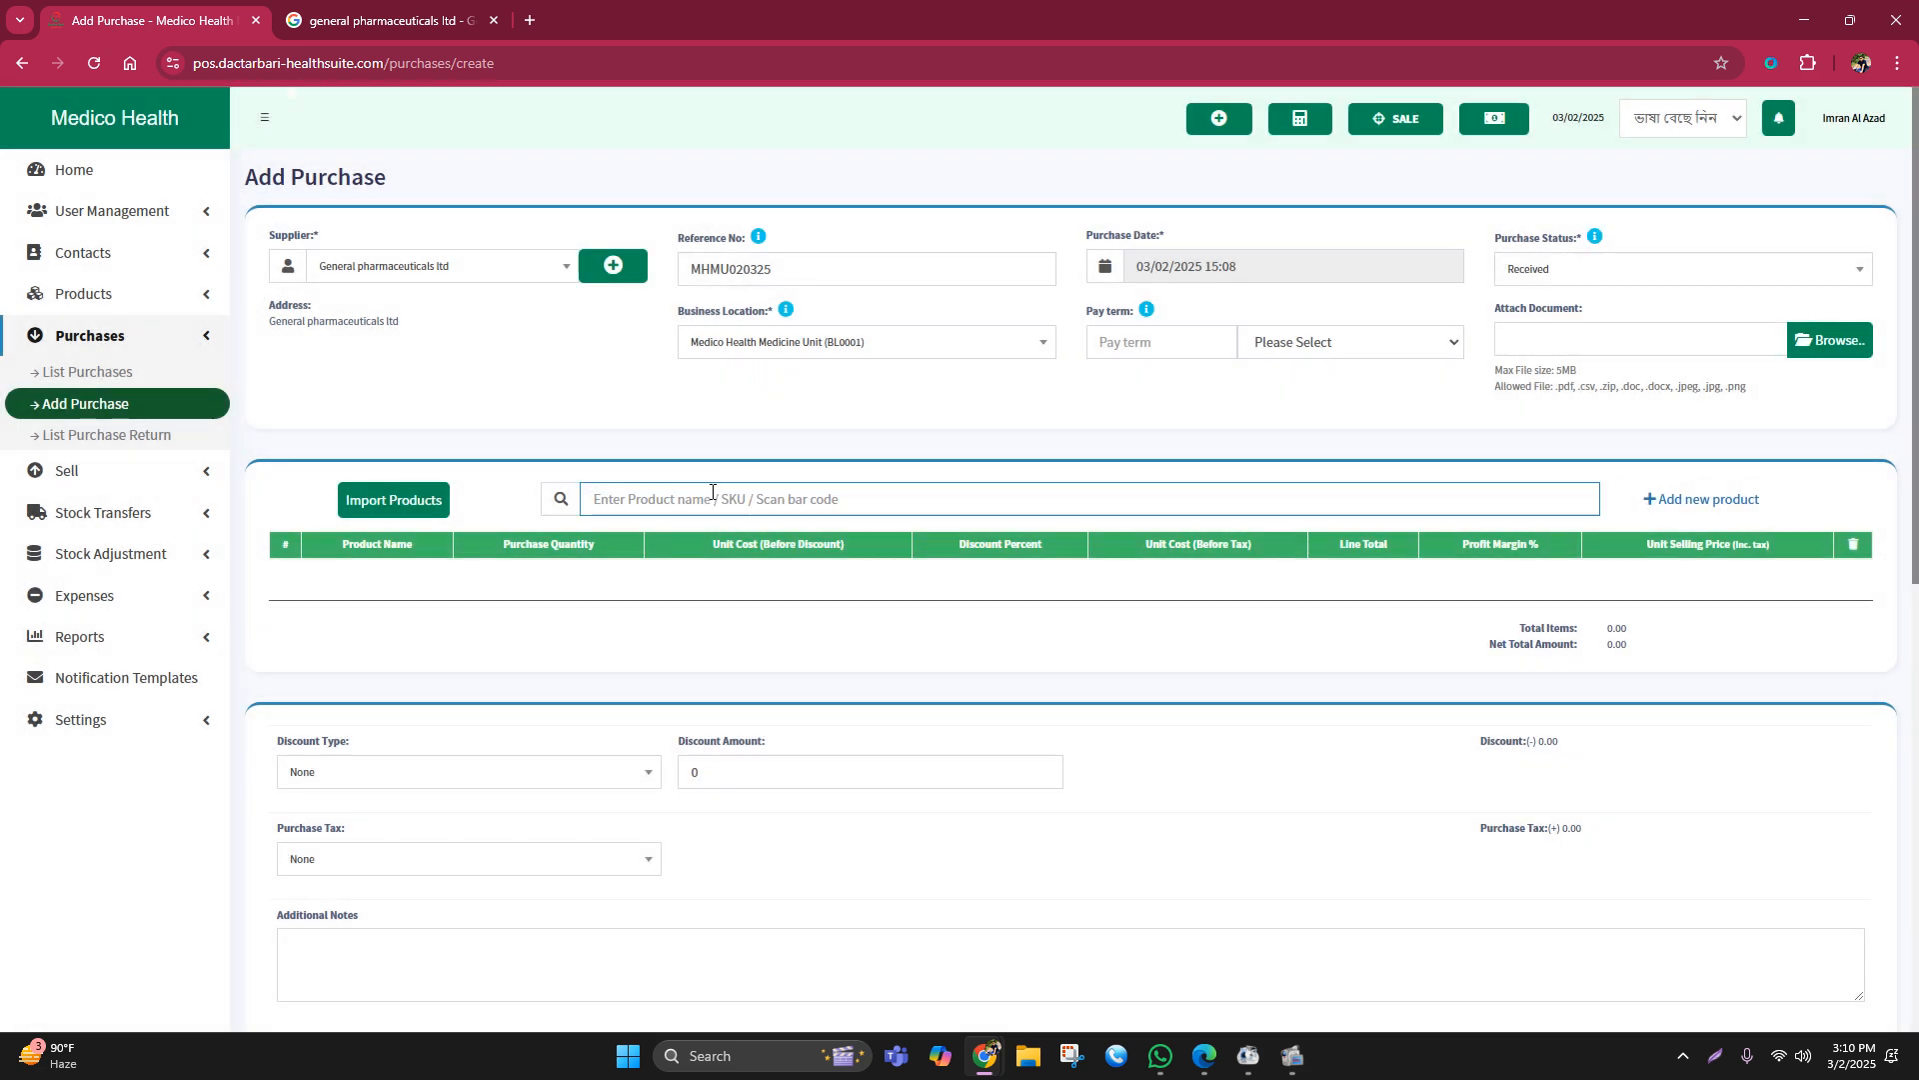
{"action": "type", "text": "mul"}
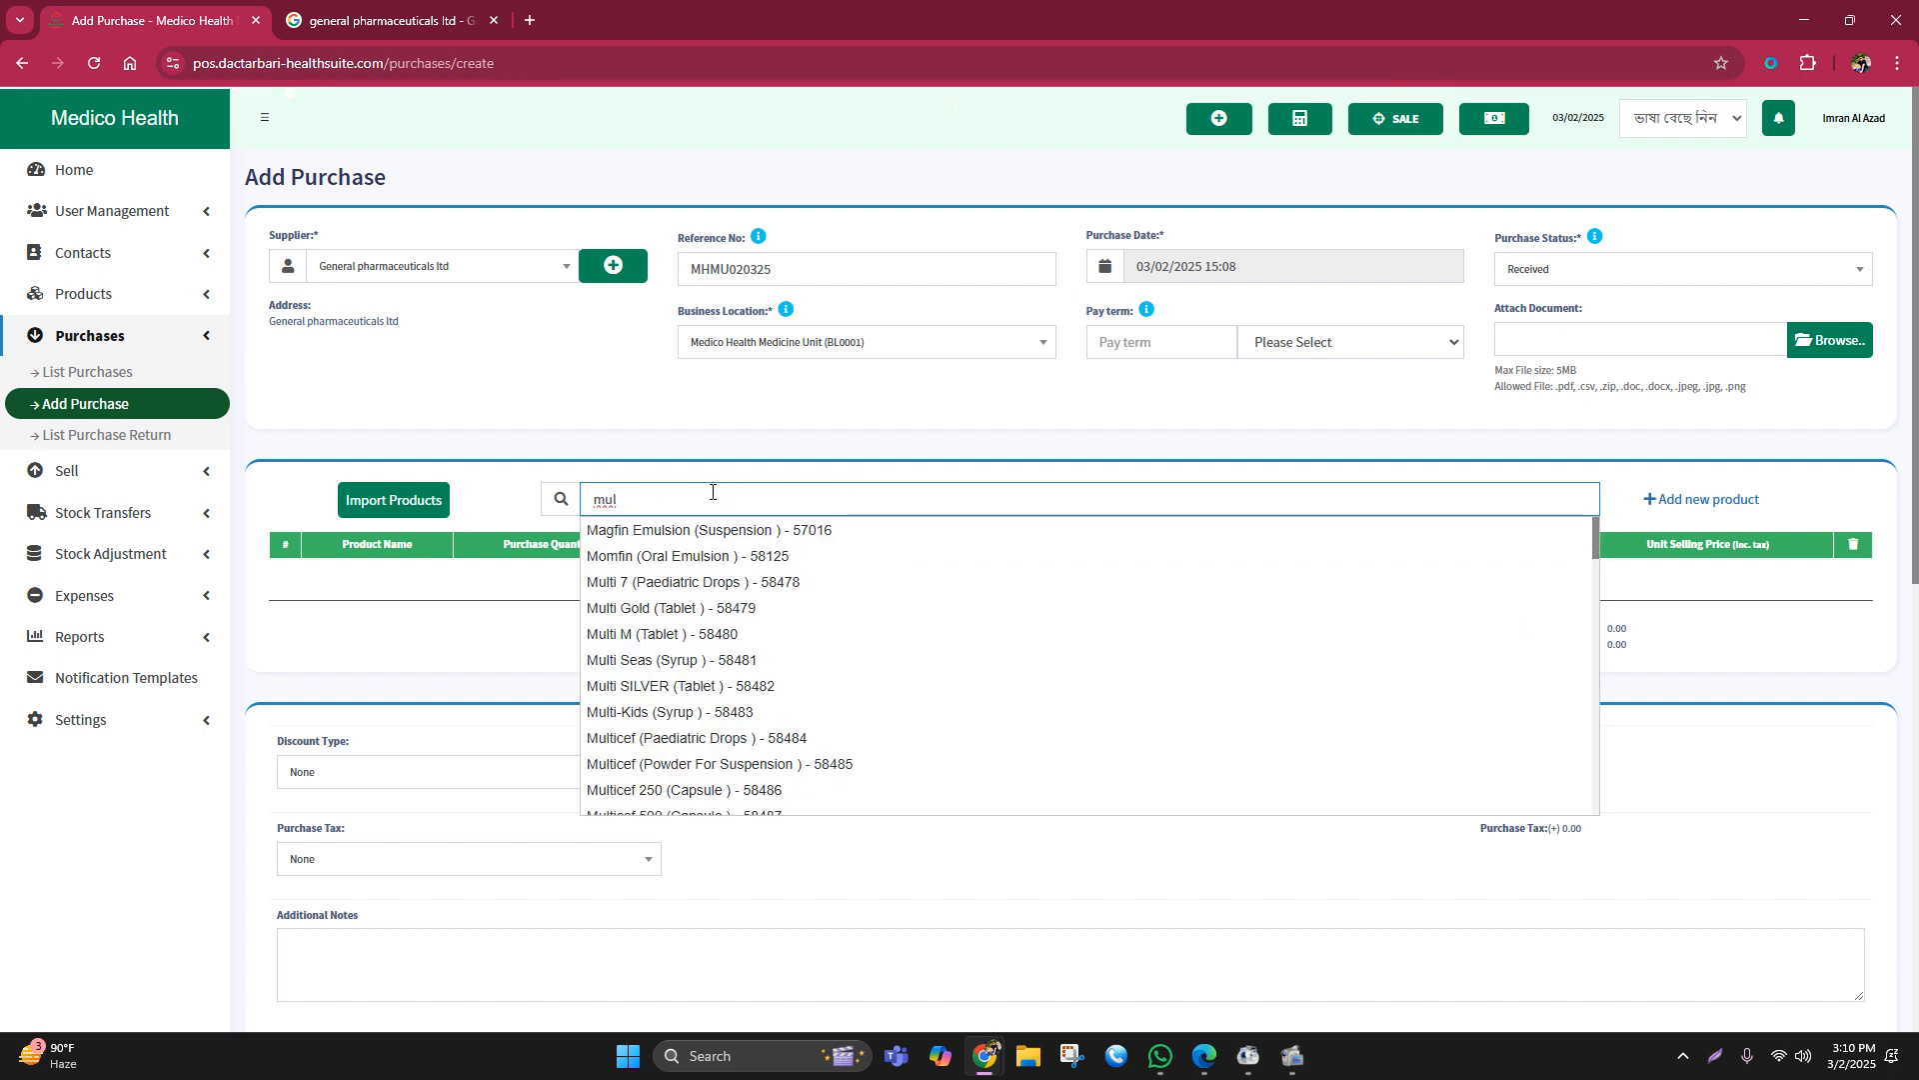
{"action": "type", "text": "ti"}
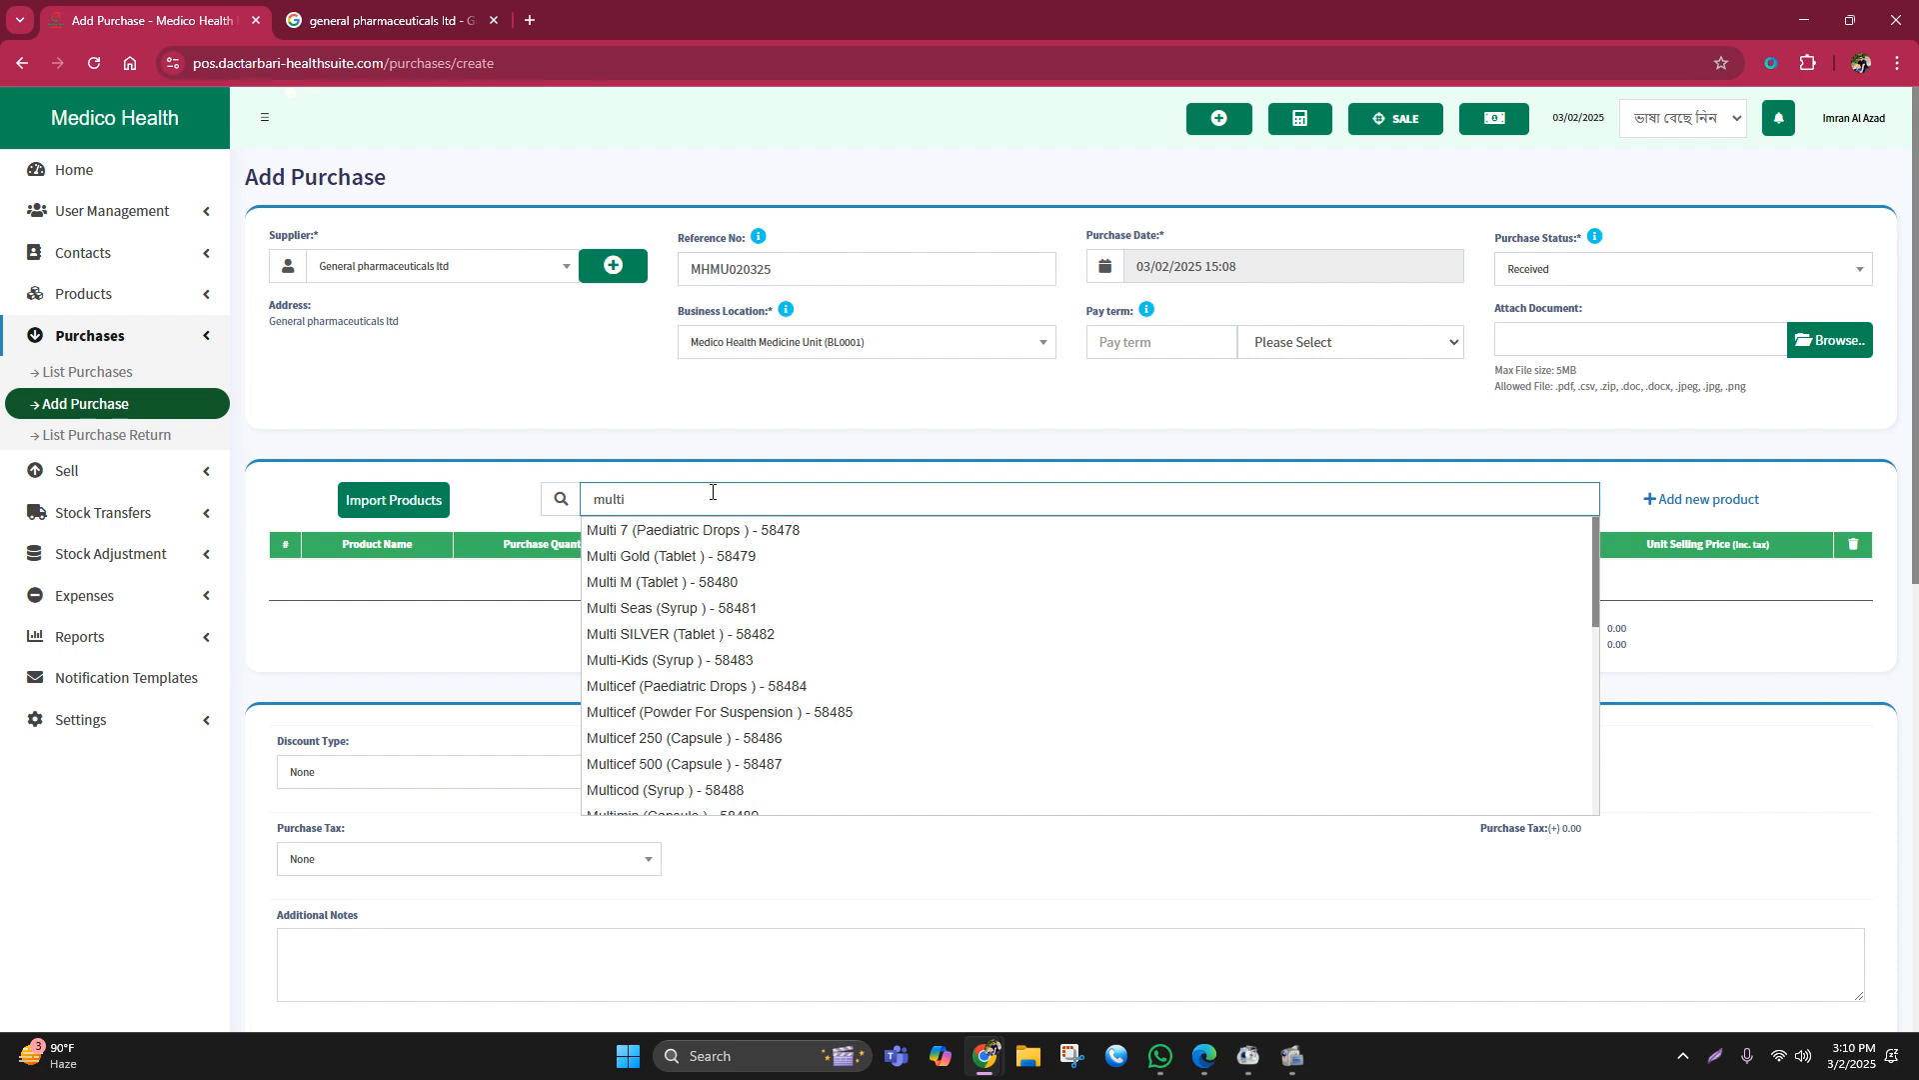
{"action": "type", "text": "se"}
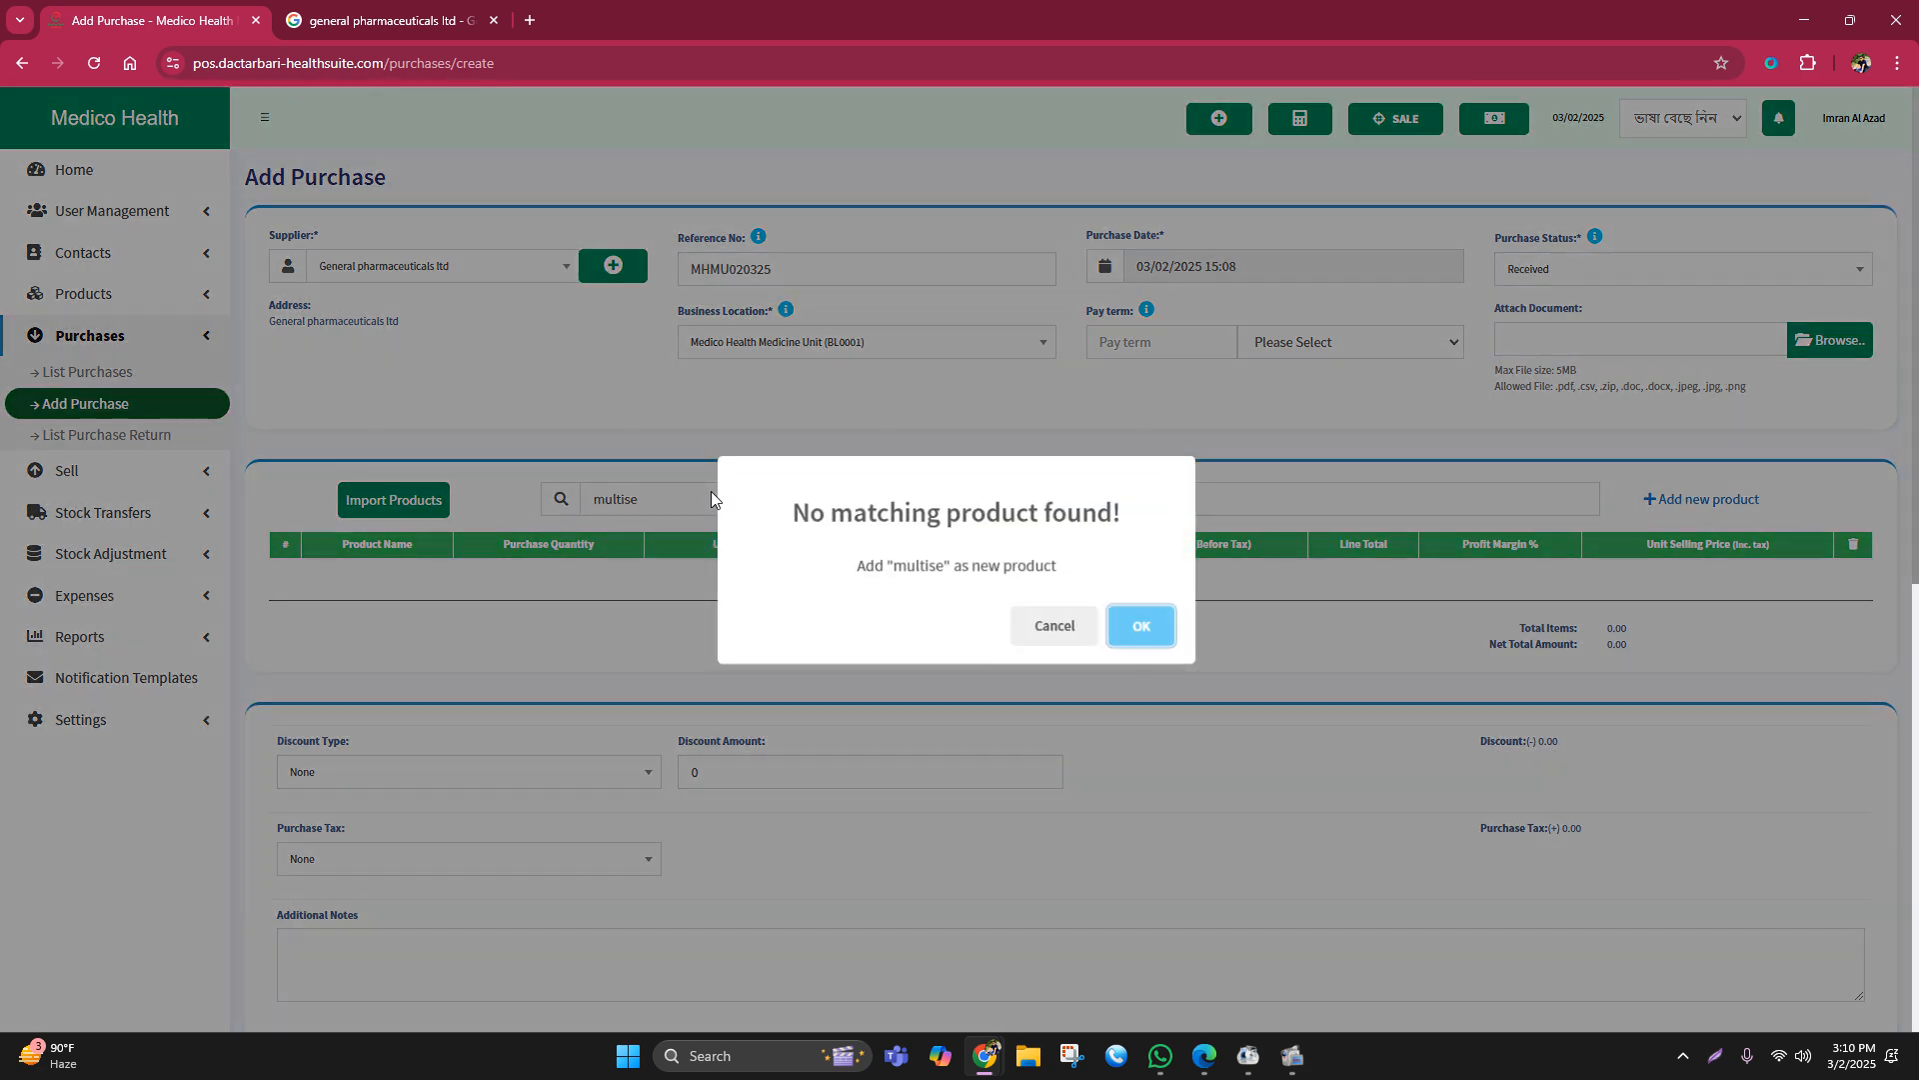
{"action": "left_click", "coordinate": [1055, 627]}
{"action": "double_click", "coordinate": [667, 506]}
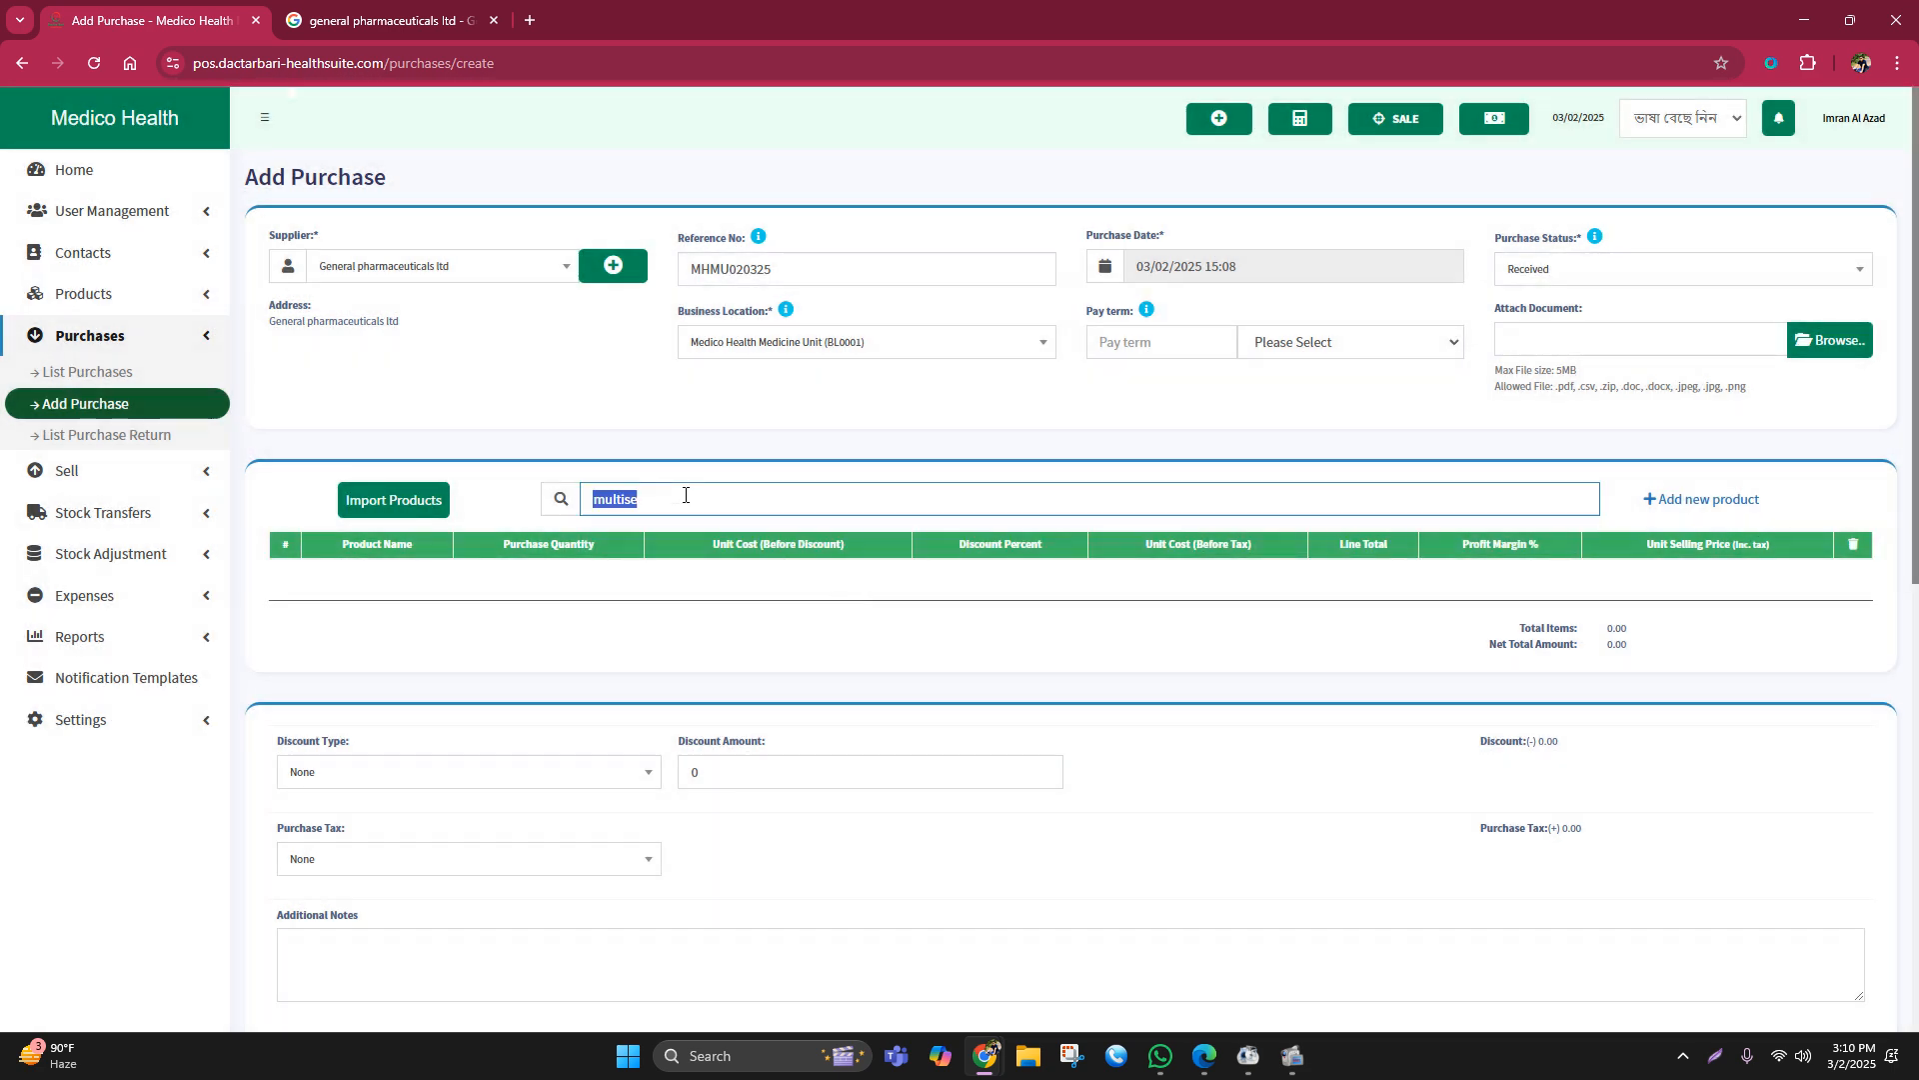
{"action": "left_click", "coordinate": [643, 497]}
{"action": "key", "text": "BackSpace"}
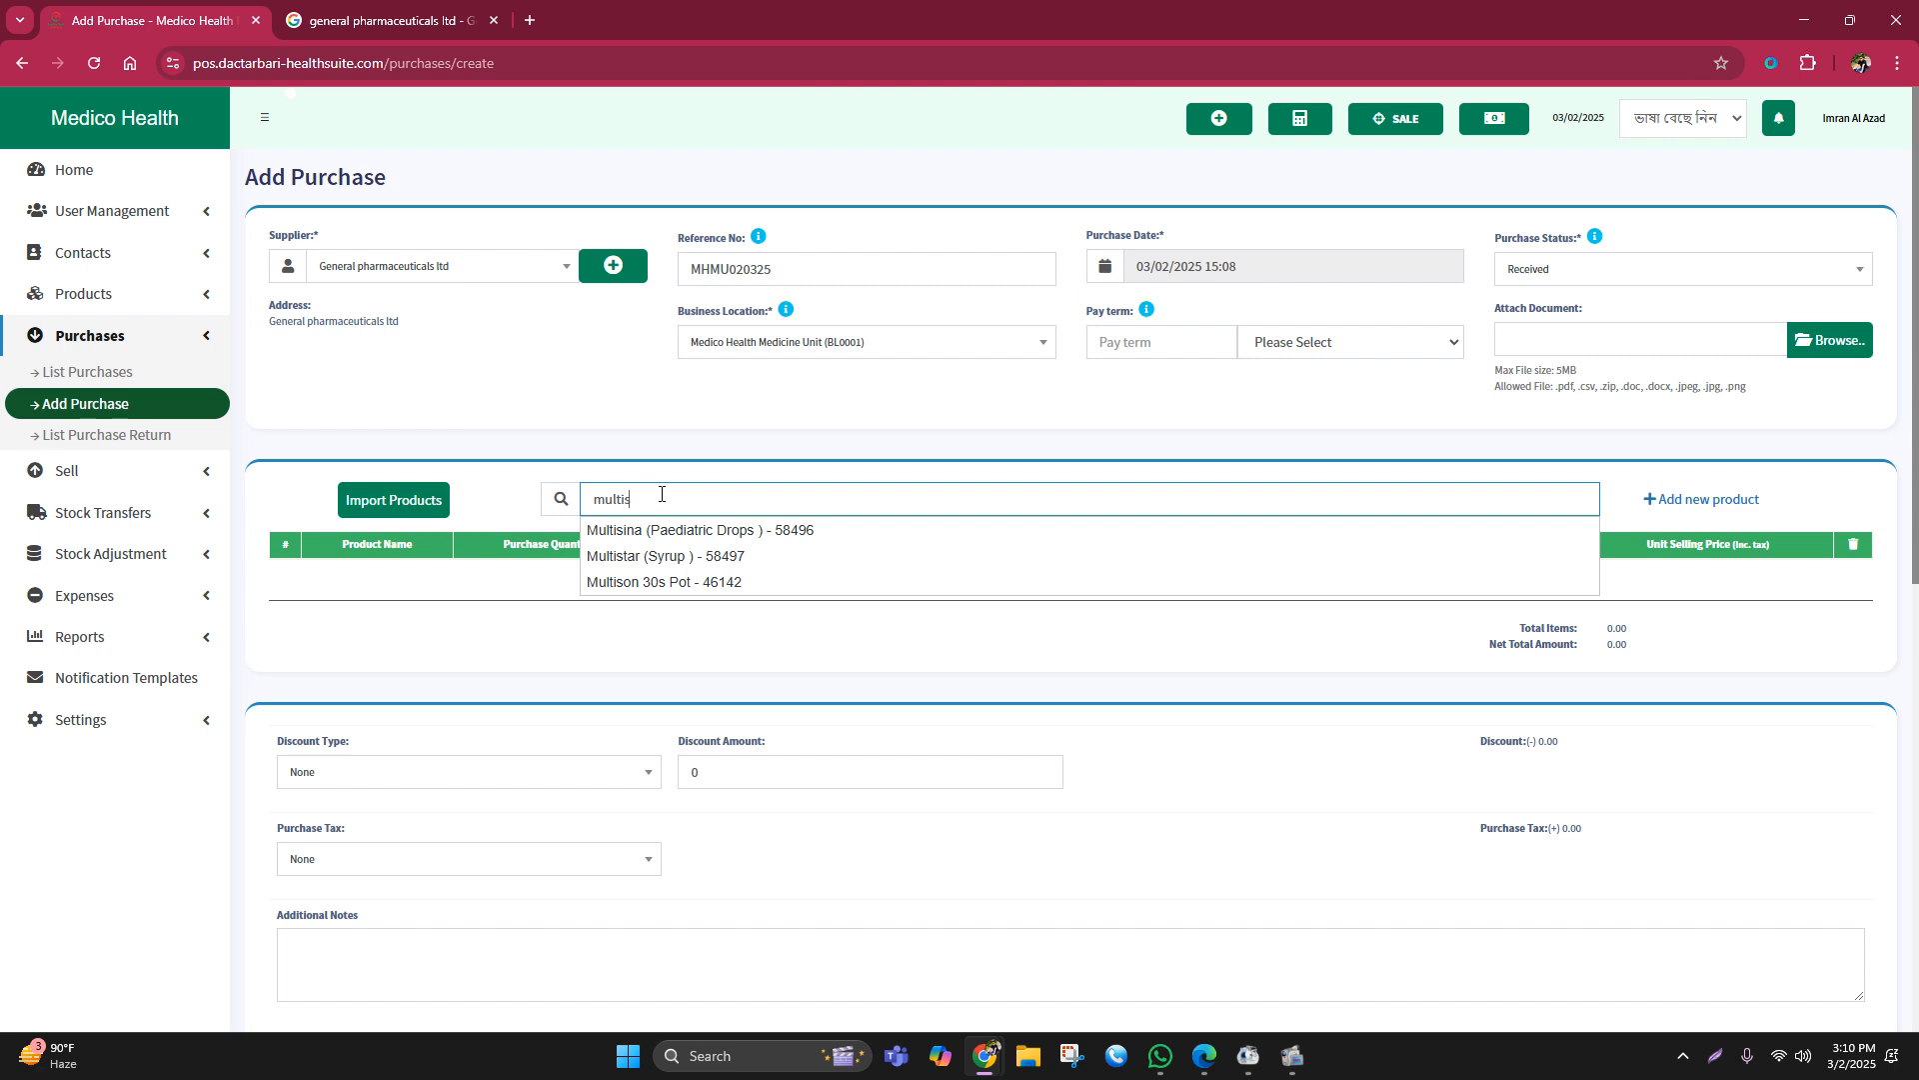
{"action": "left_click_drag", "start_coordinate": [648, 493], "coordinate": [558, 504]}
{"action": "key", "text": "BackSpace"}
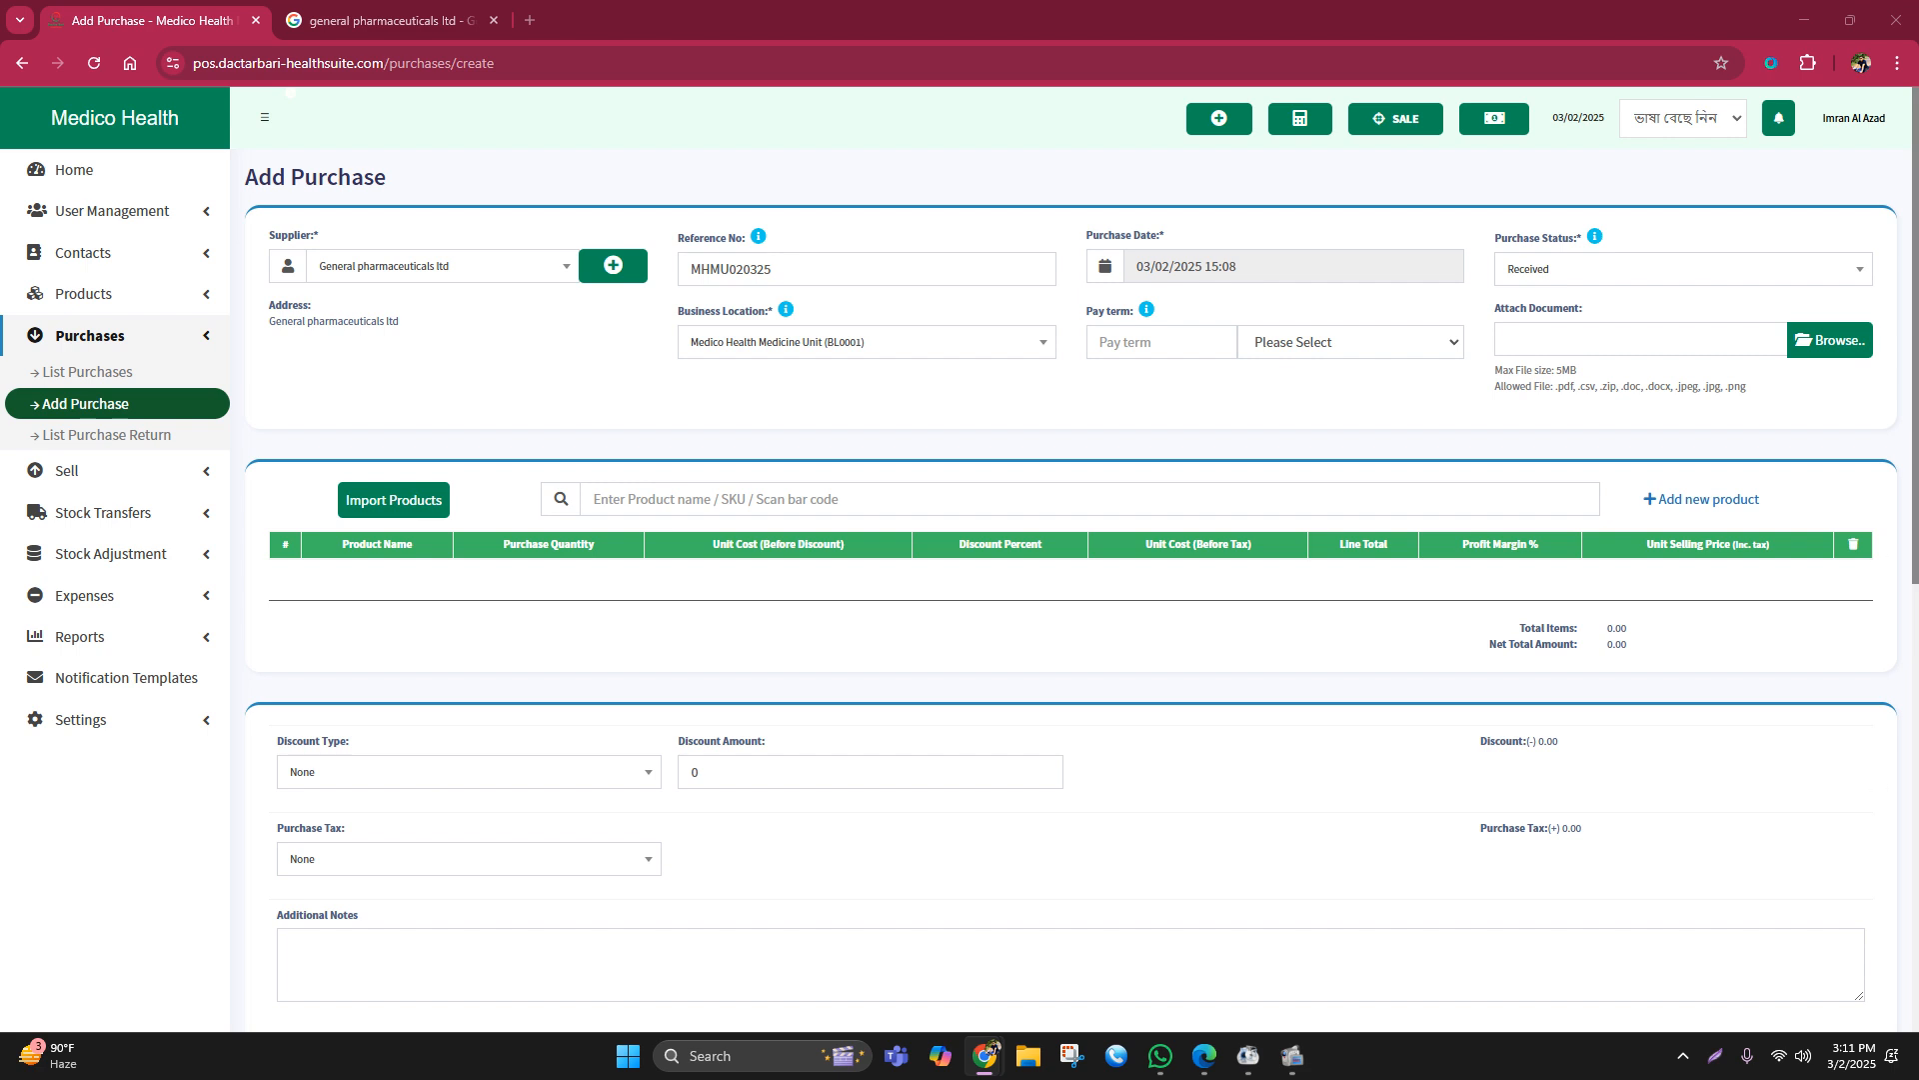
Step: Add Napa 500, Seclo 20 (Capsule) and Sergel Mups 20 (Tablet) to the purchase
{"action": "left_click", "coordinate": [612, 498]}
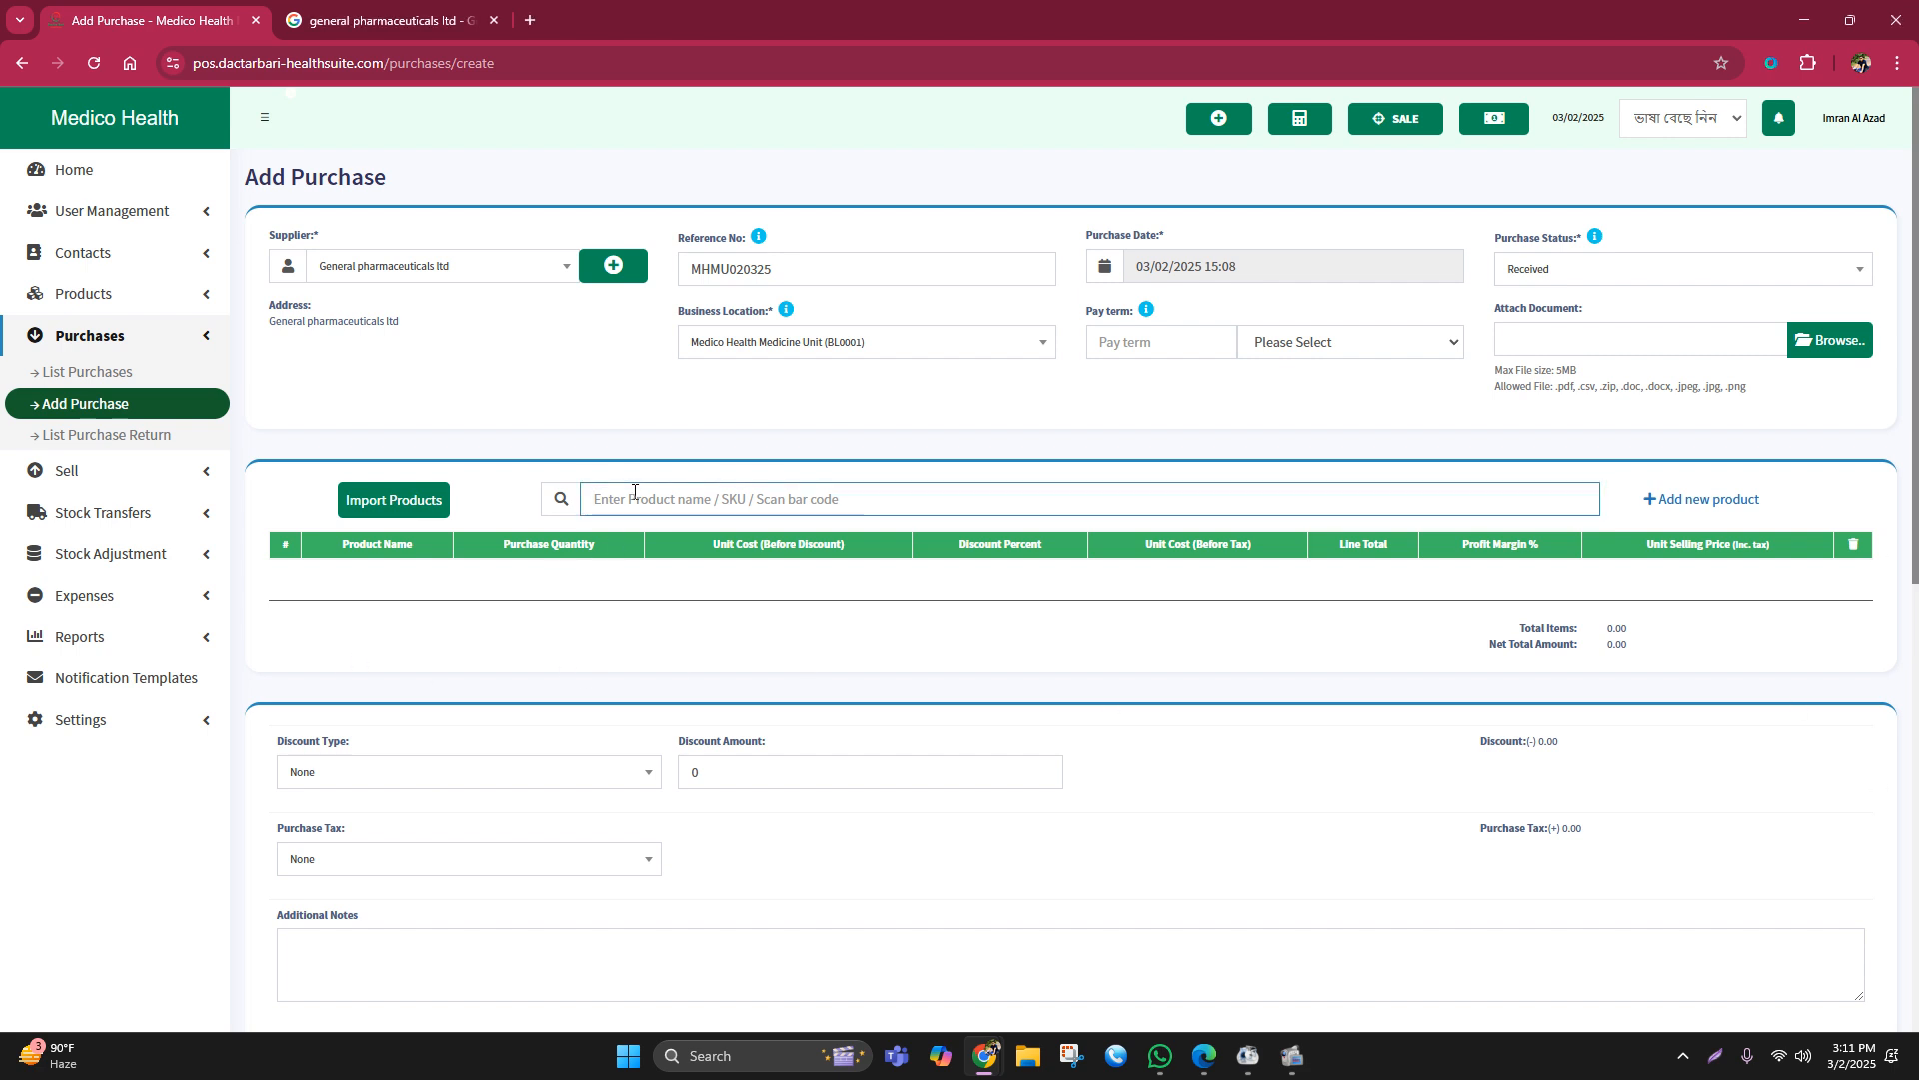
{"action": "type", "text": "nap"}
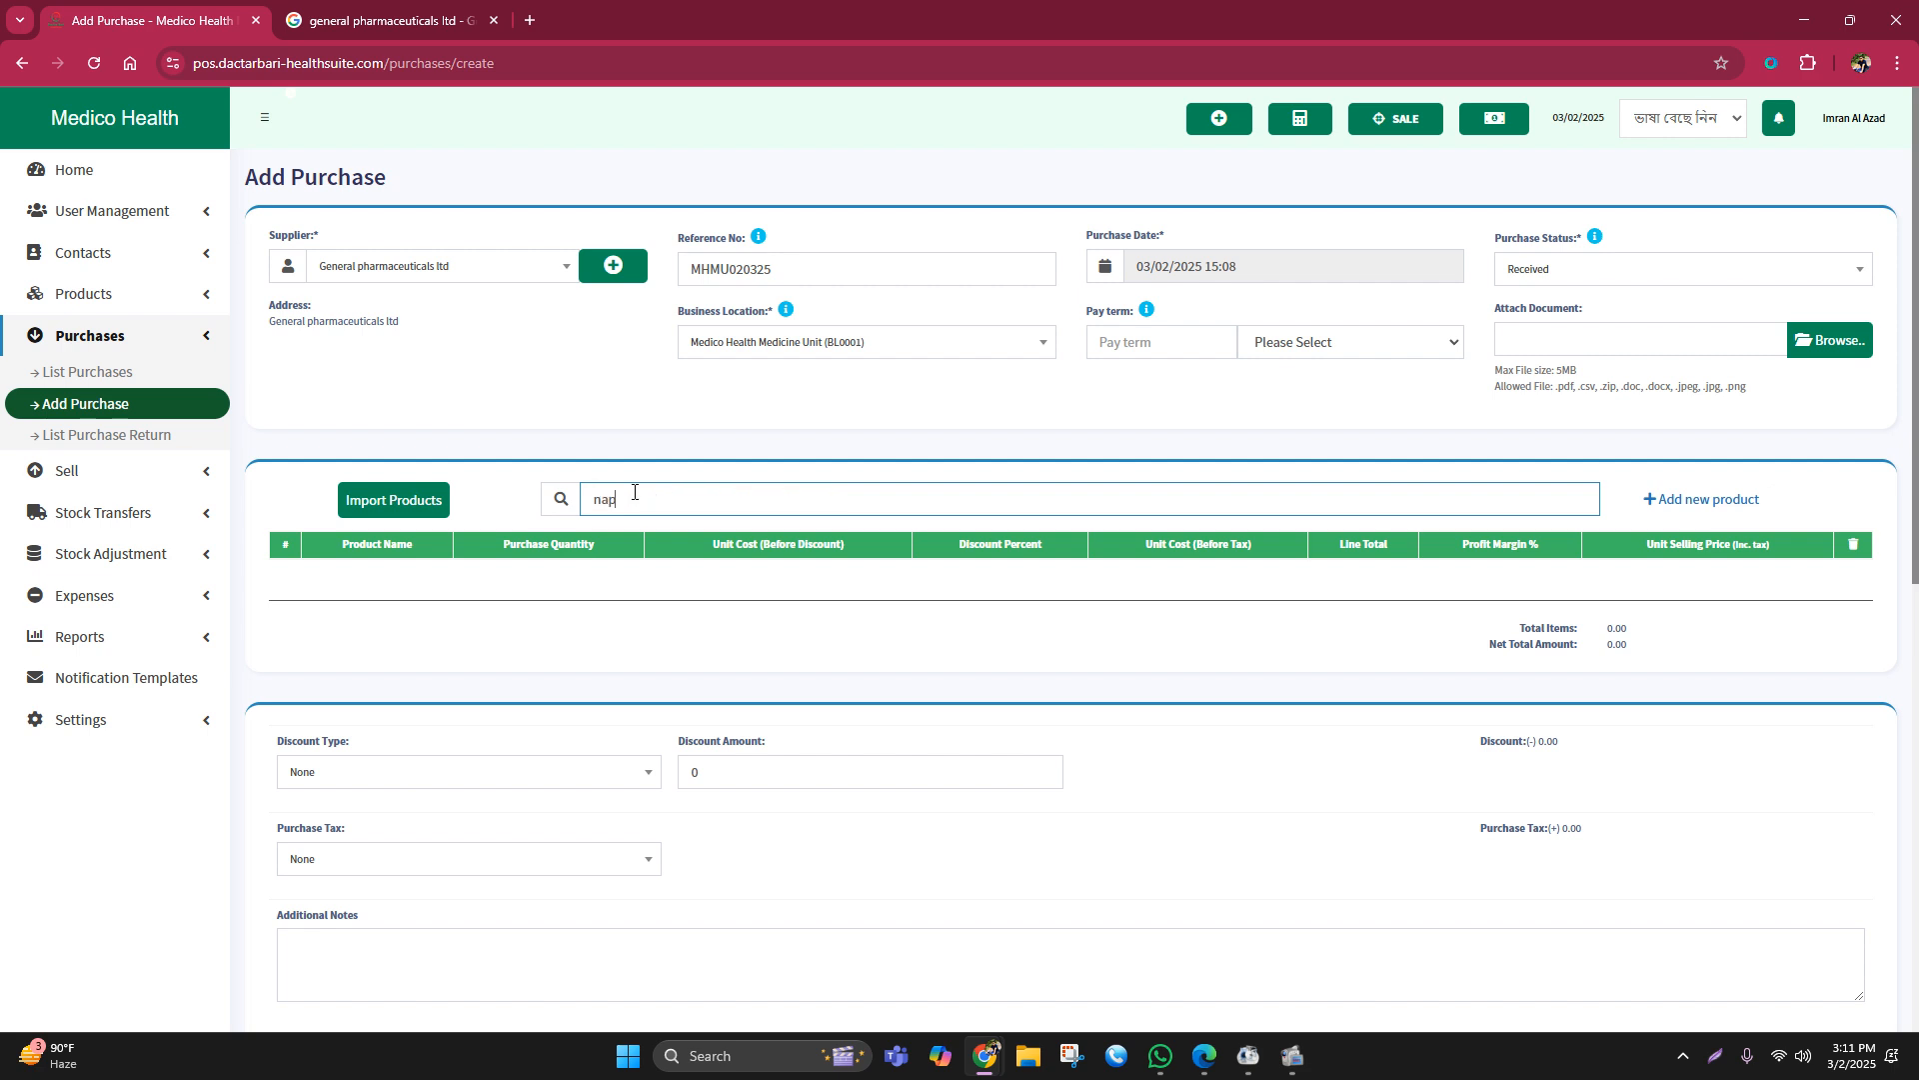
{"action": "type", "text": "a"}
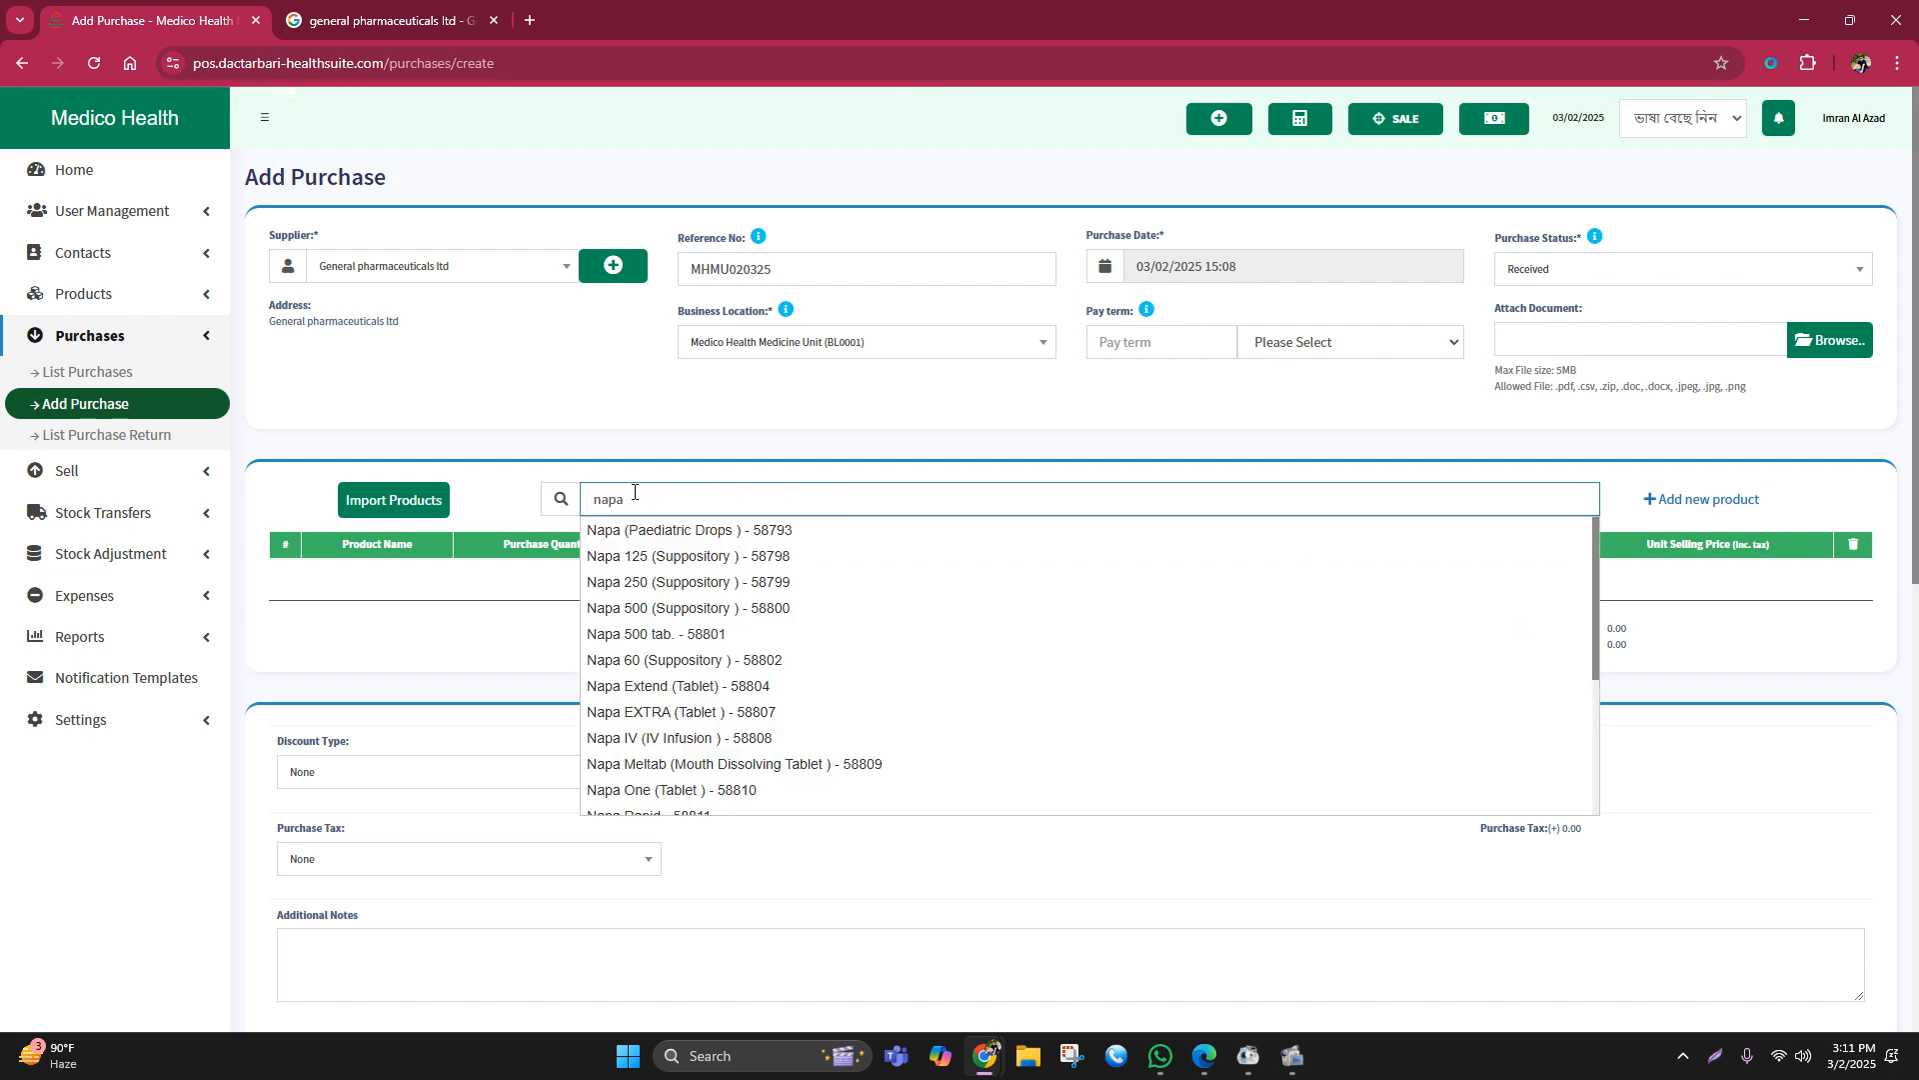
{"action": "left_click", "coordinate": [680, 634]}
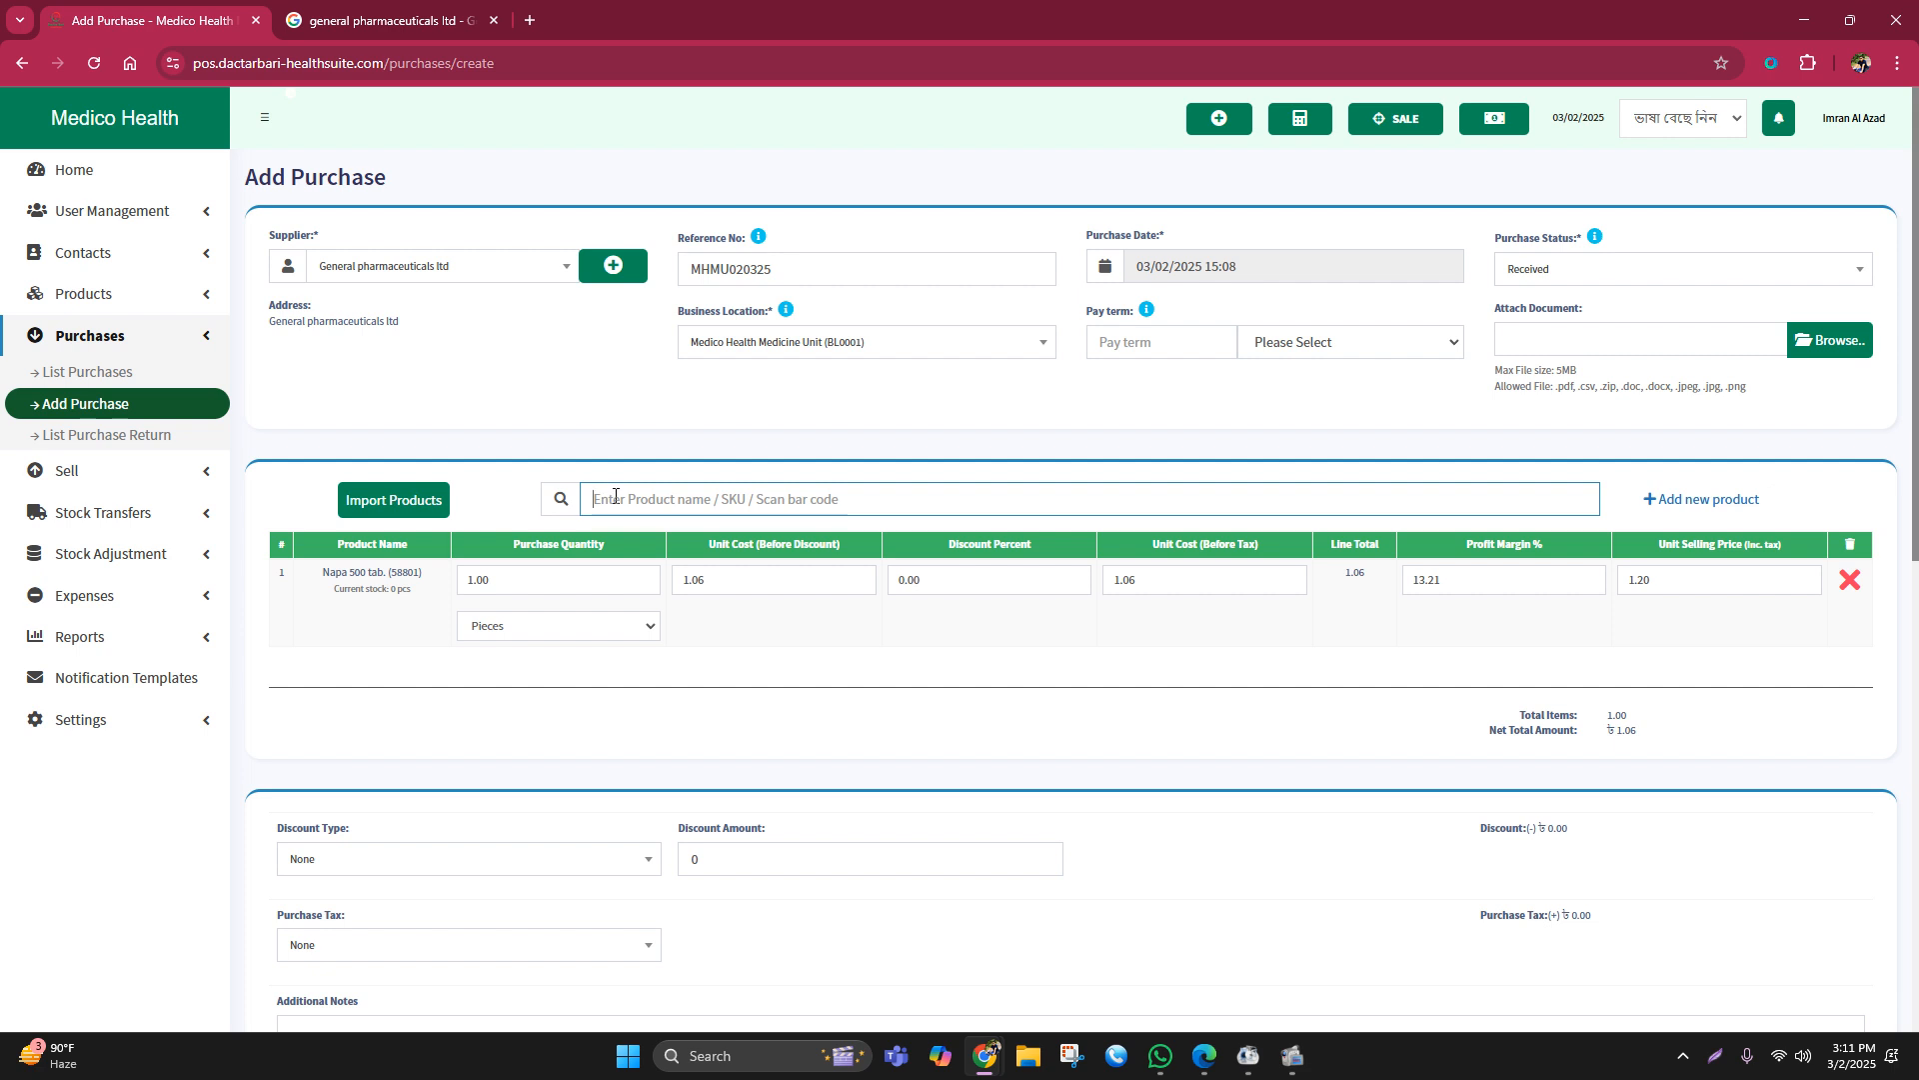
{"action": "type", "text": "seco"}
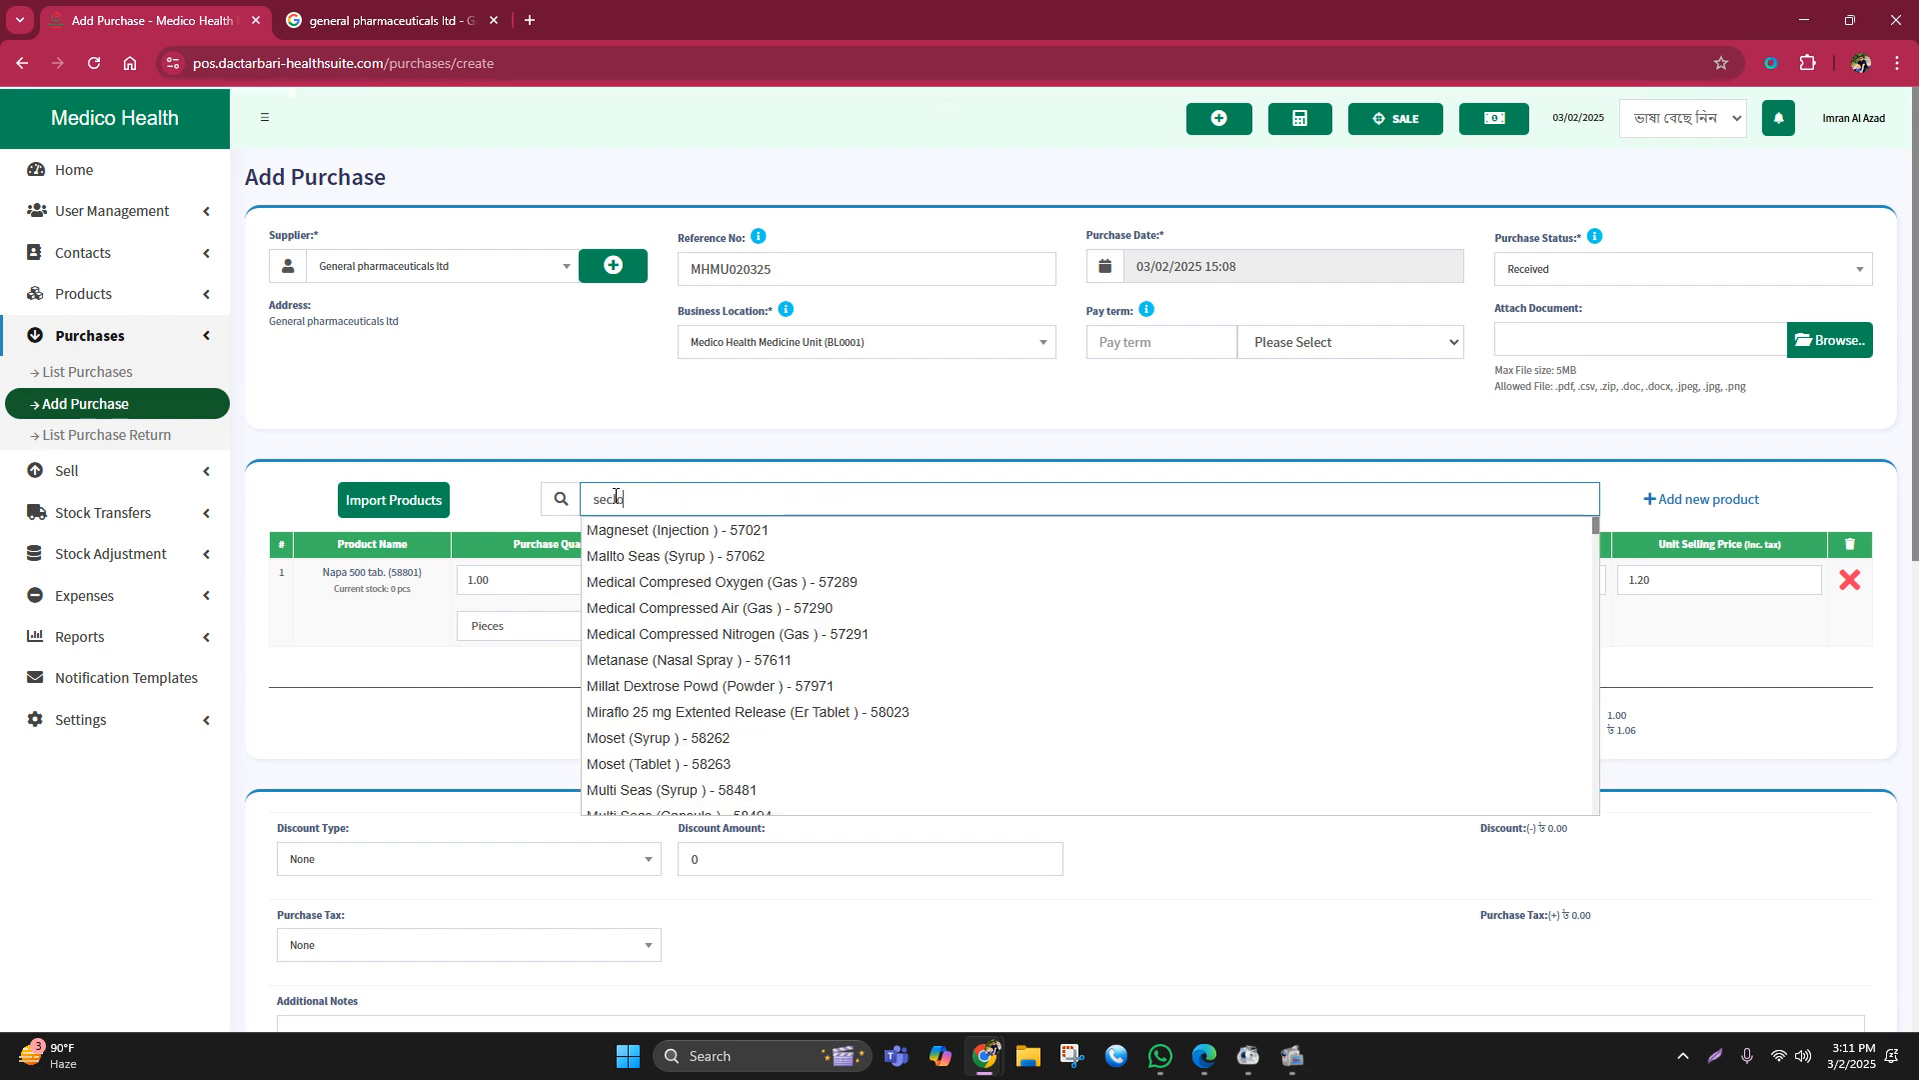
{"action": "left_click", "coordinate": [648, 530]}
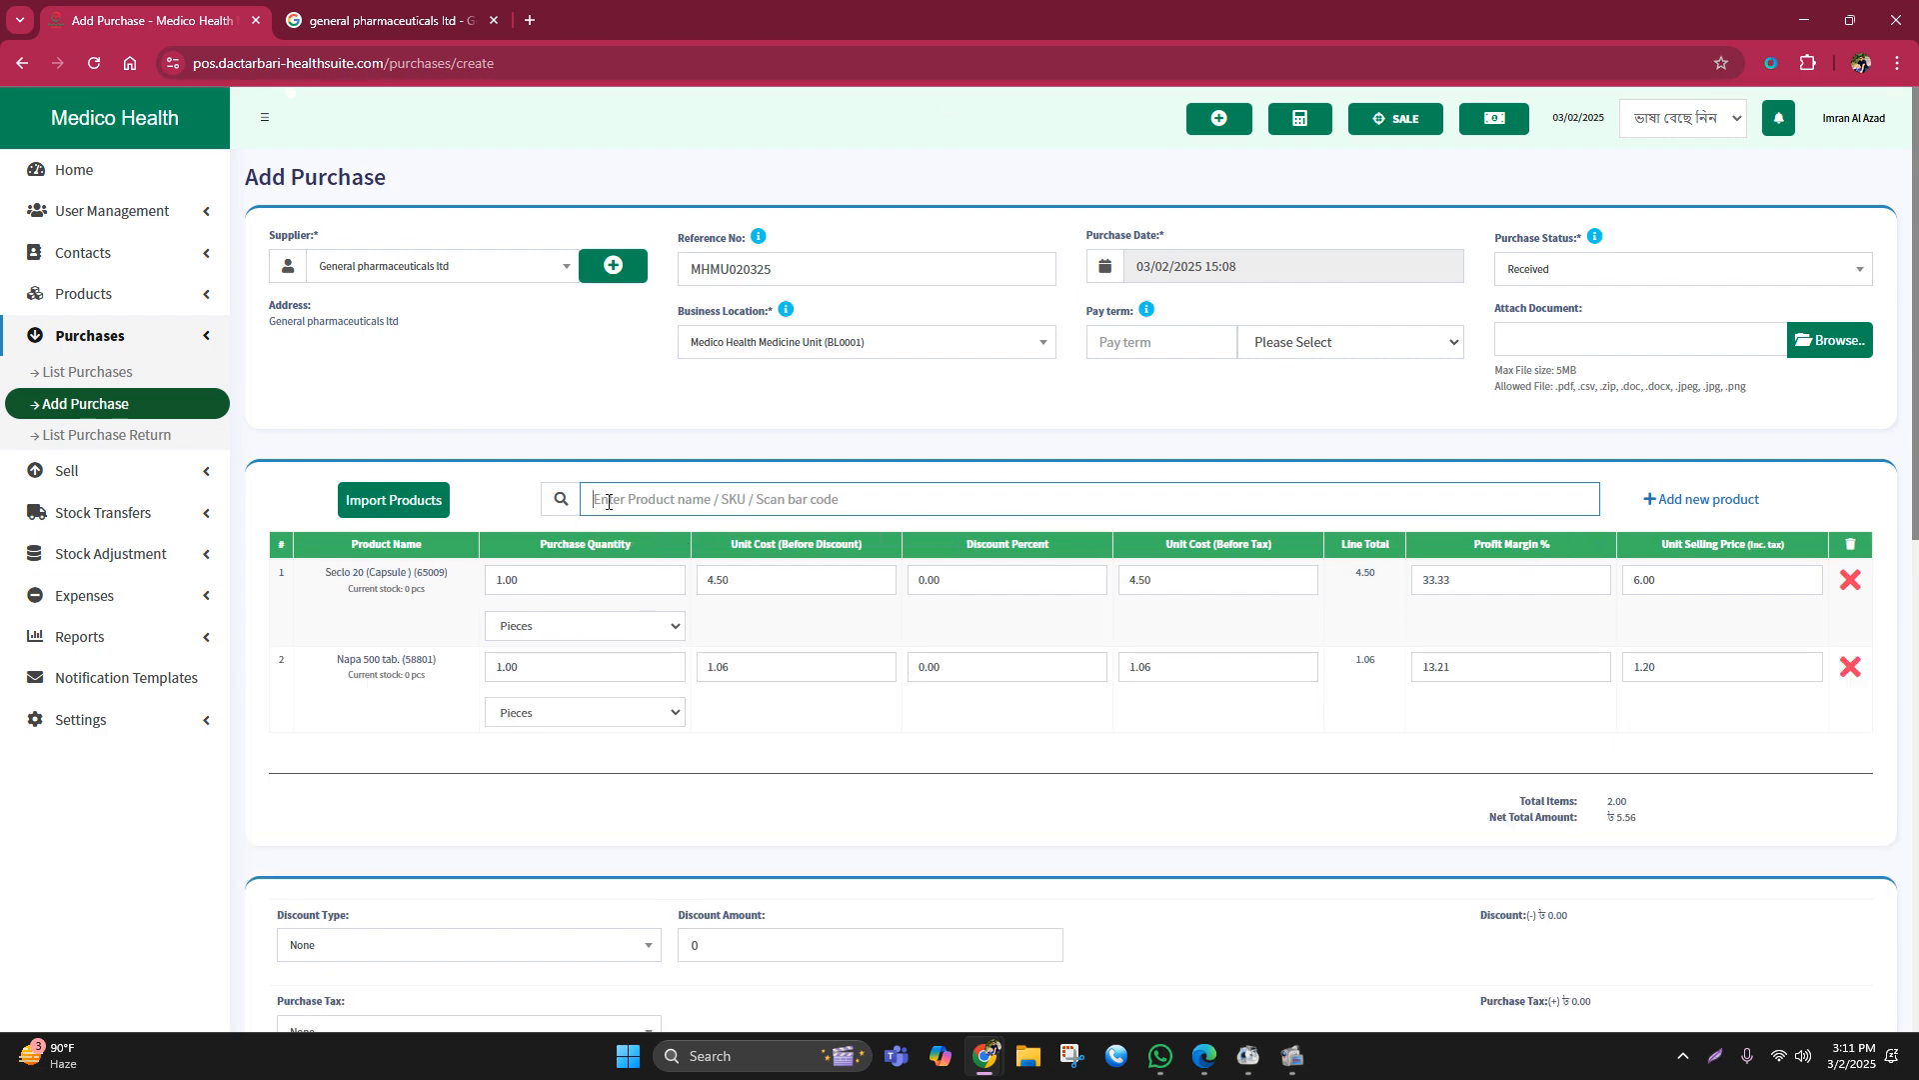
{"action": "type", "text": "sergel"}
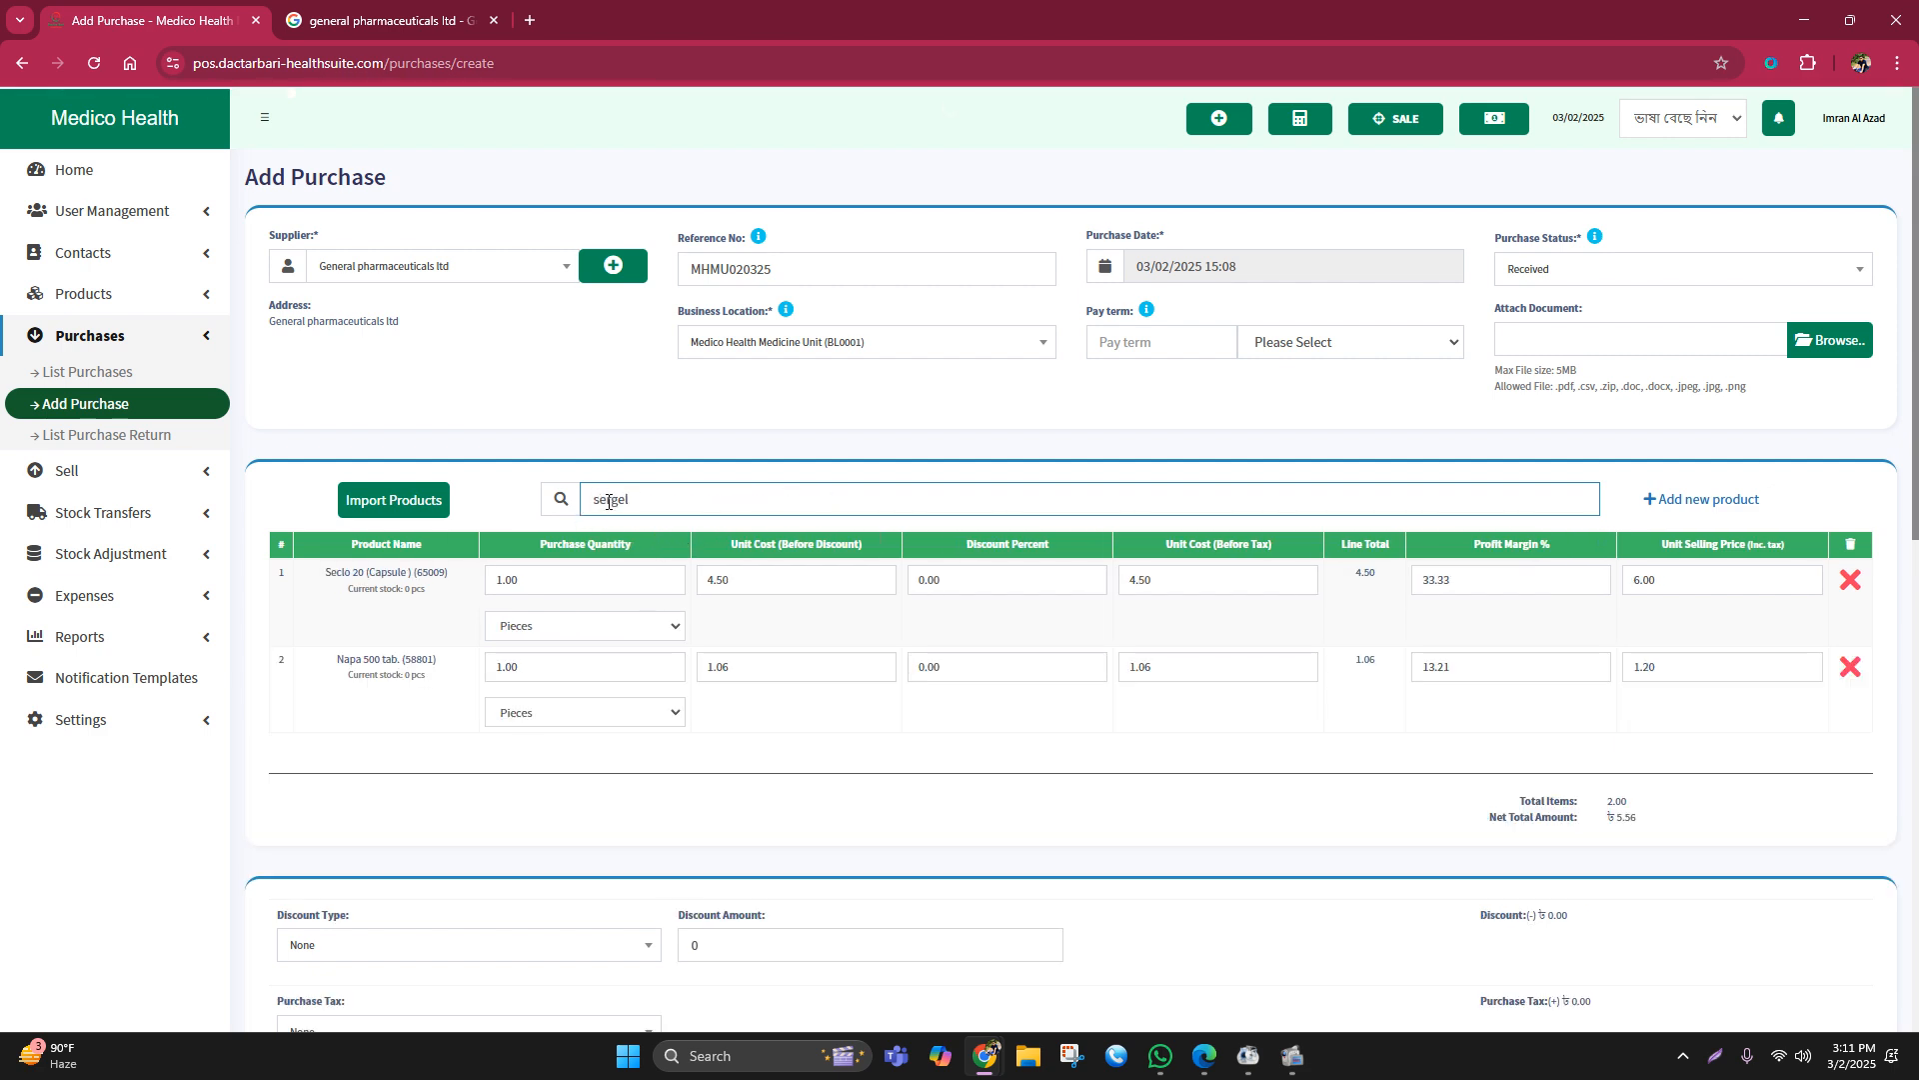
{"action": "left_click", "coordinate": [615, 550]}
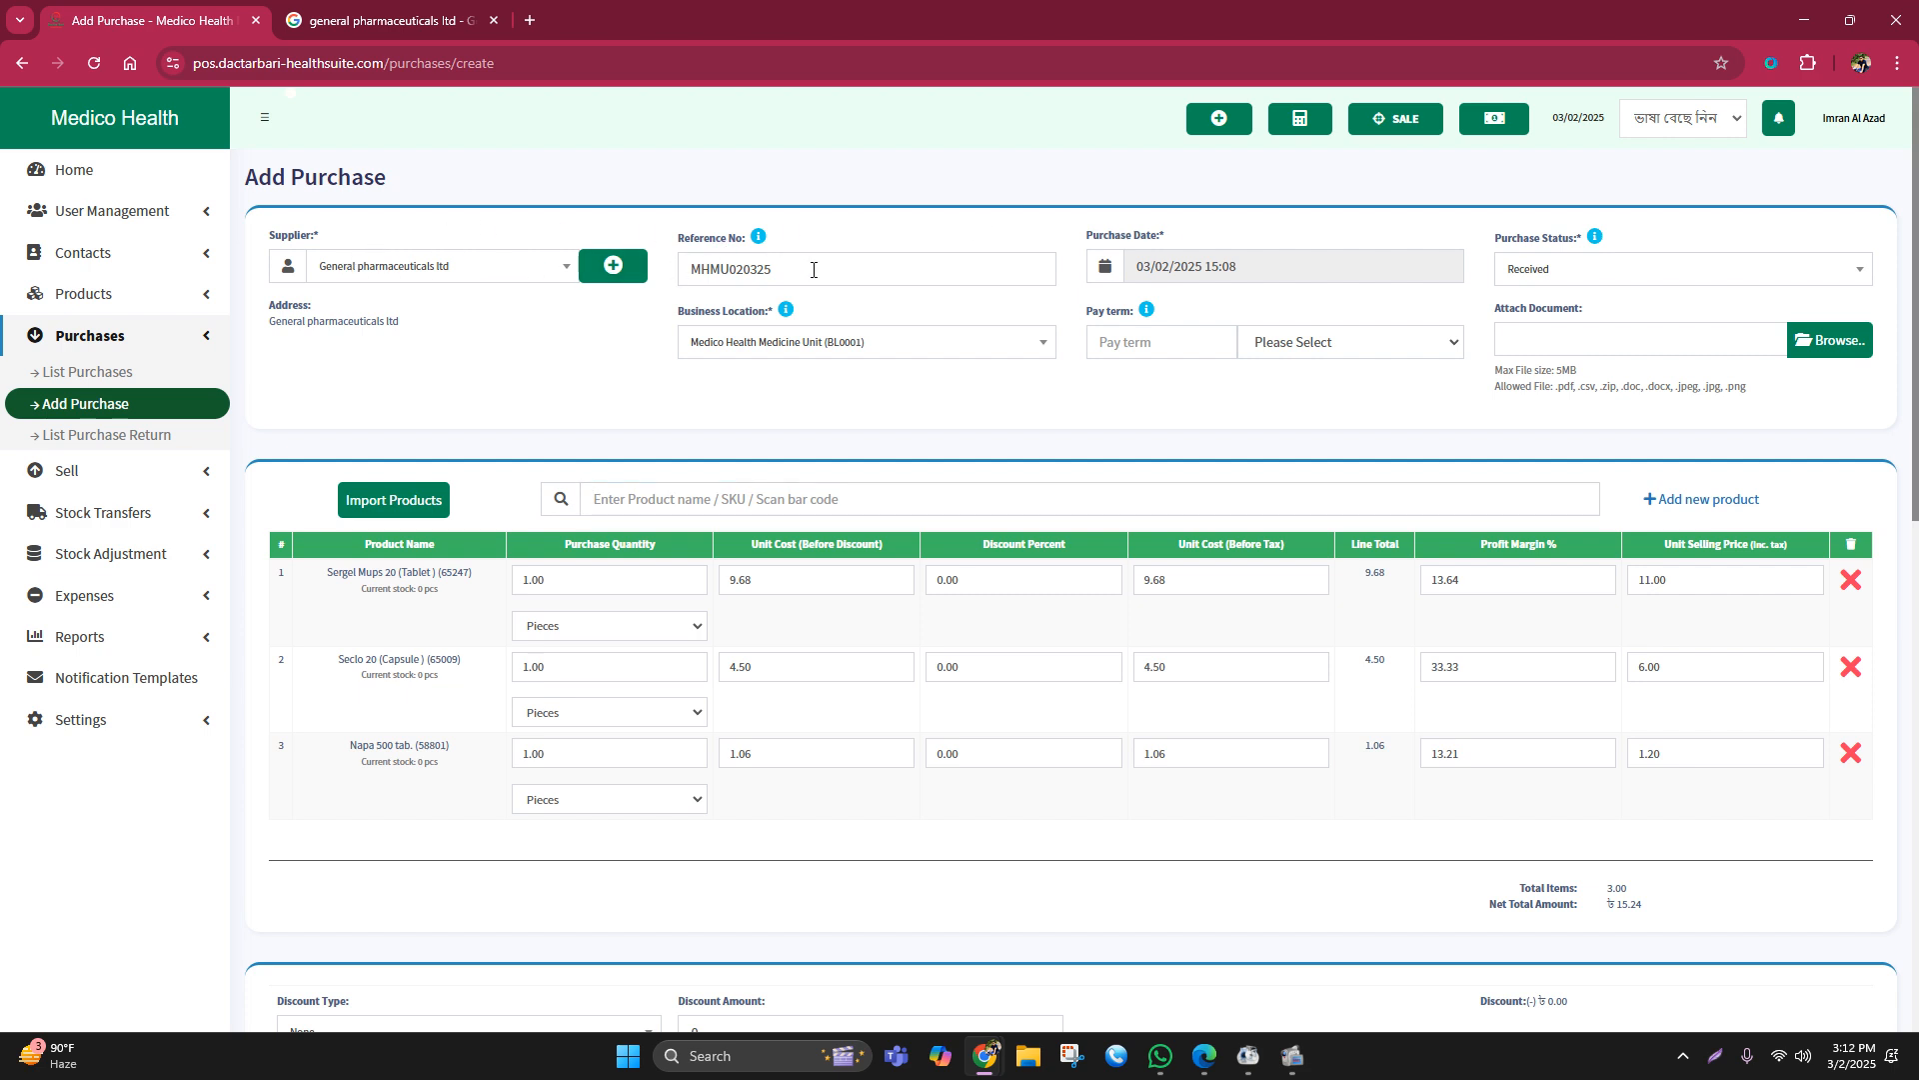
{"action": "double_click", "coordinate": [680, 270]}
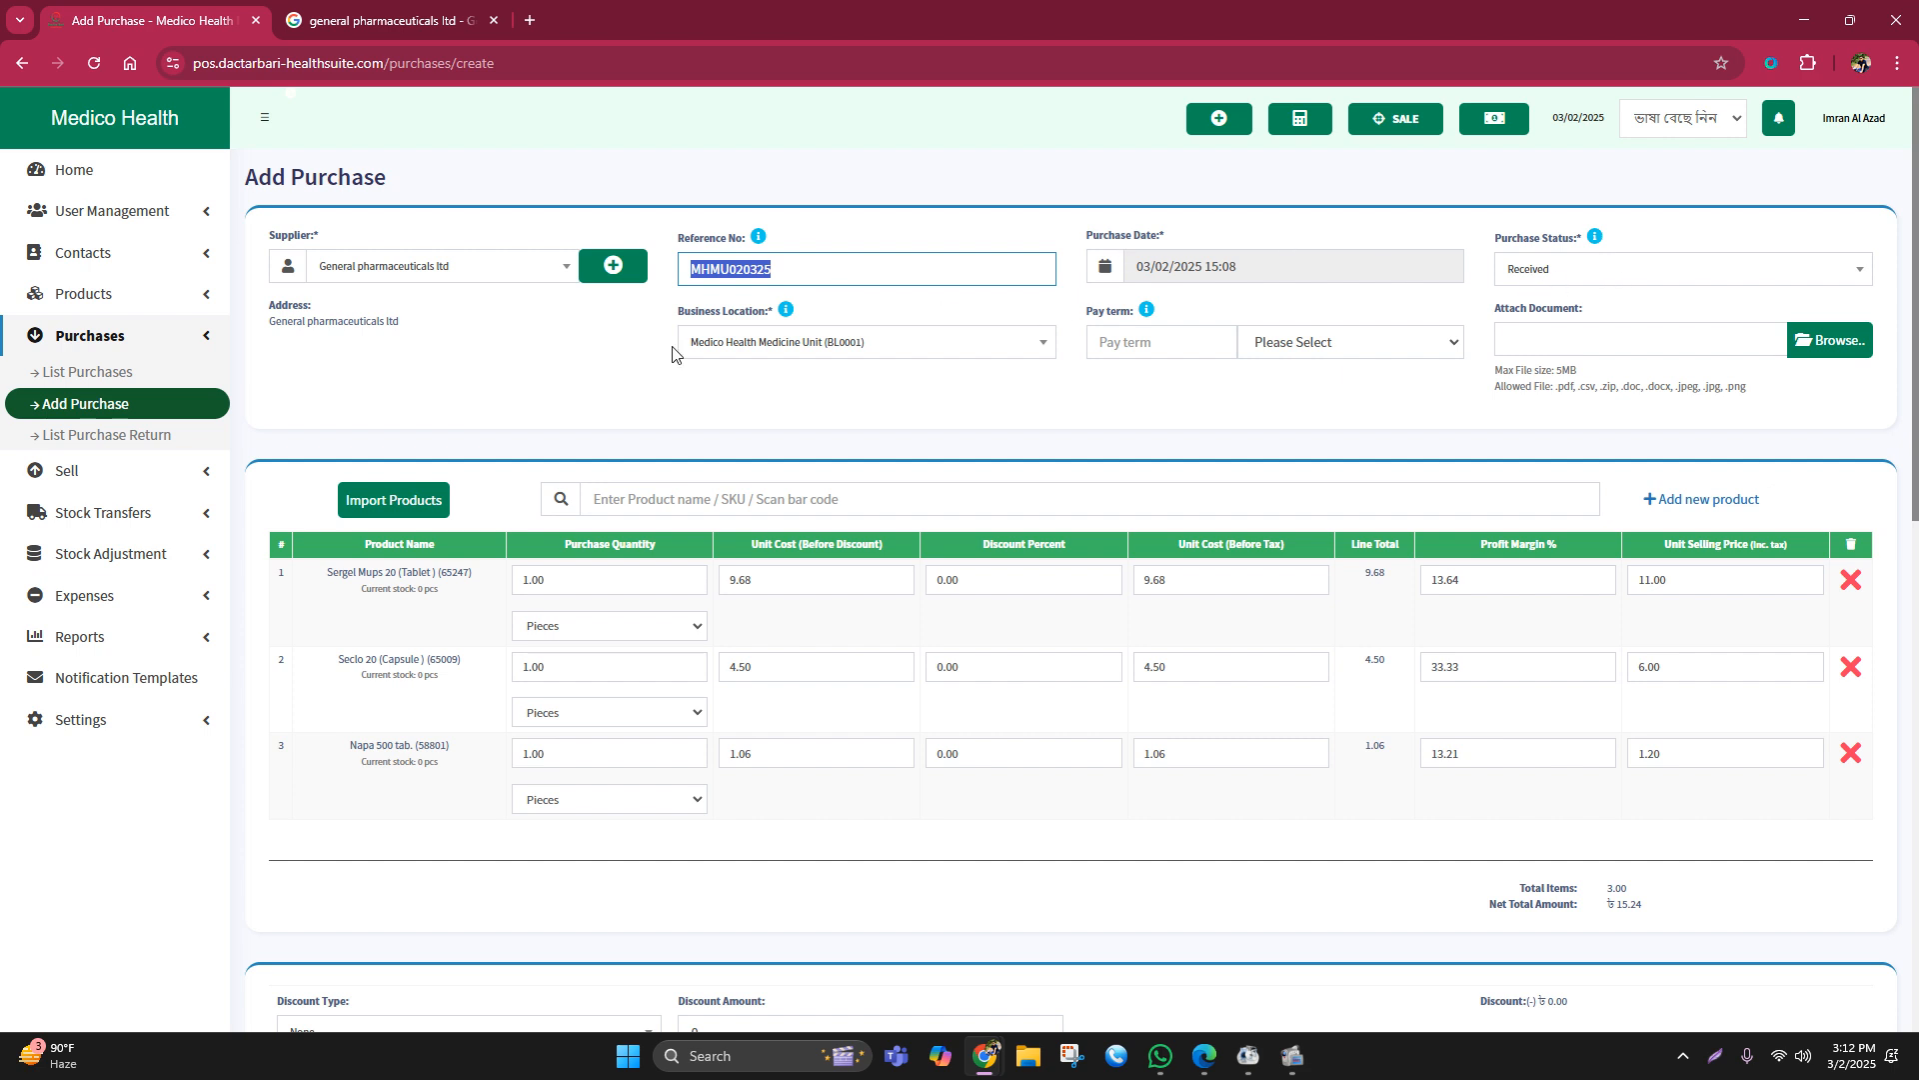
{"action": "left_click", "coordinate": [601, 504]}
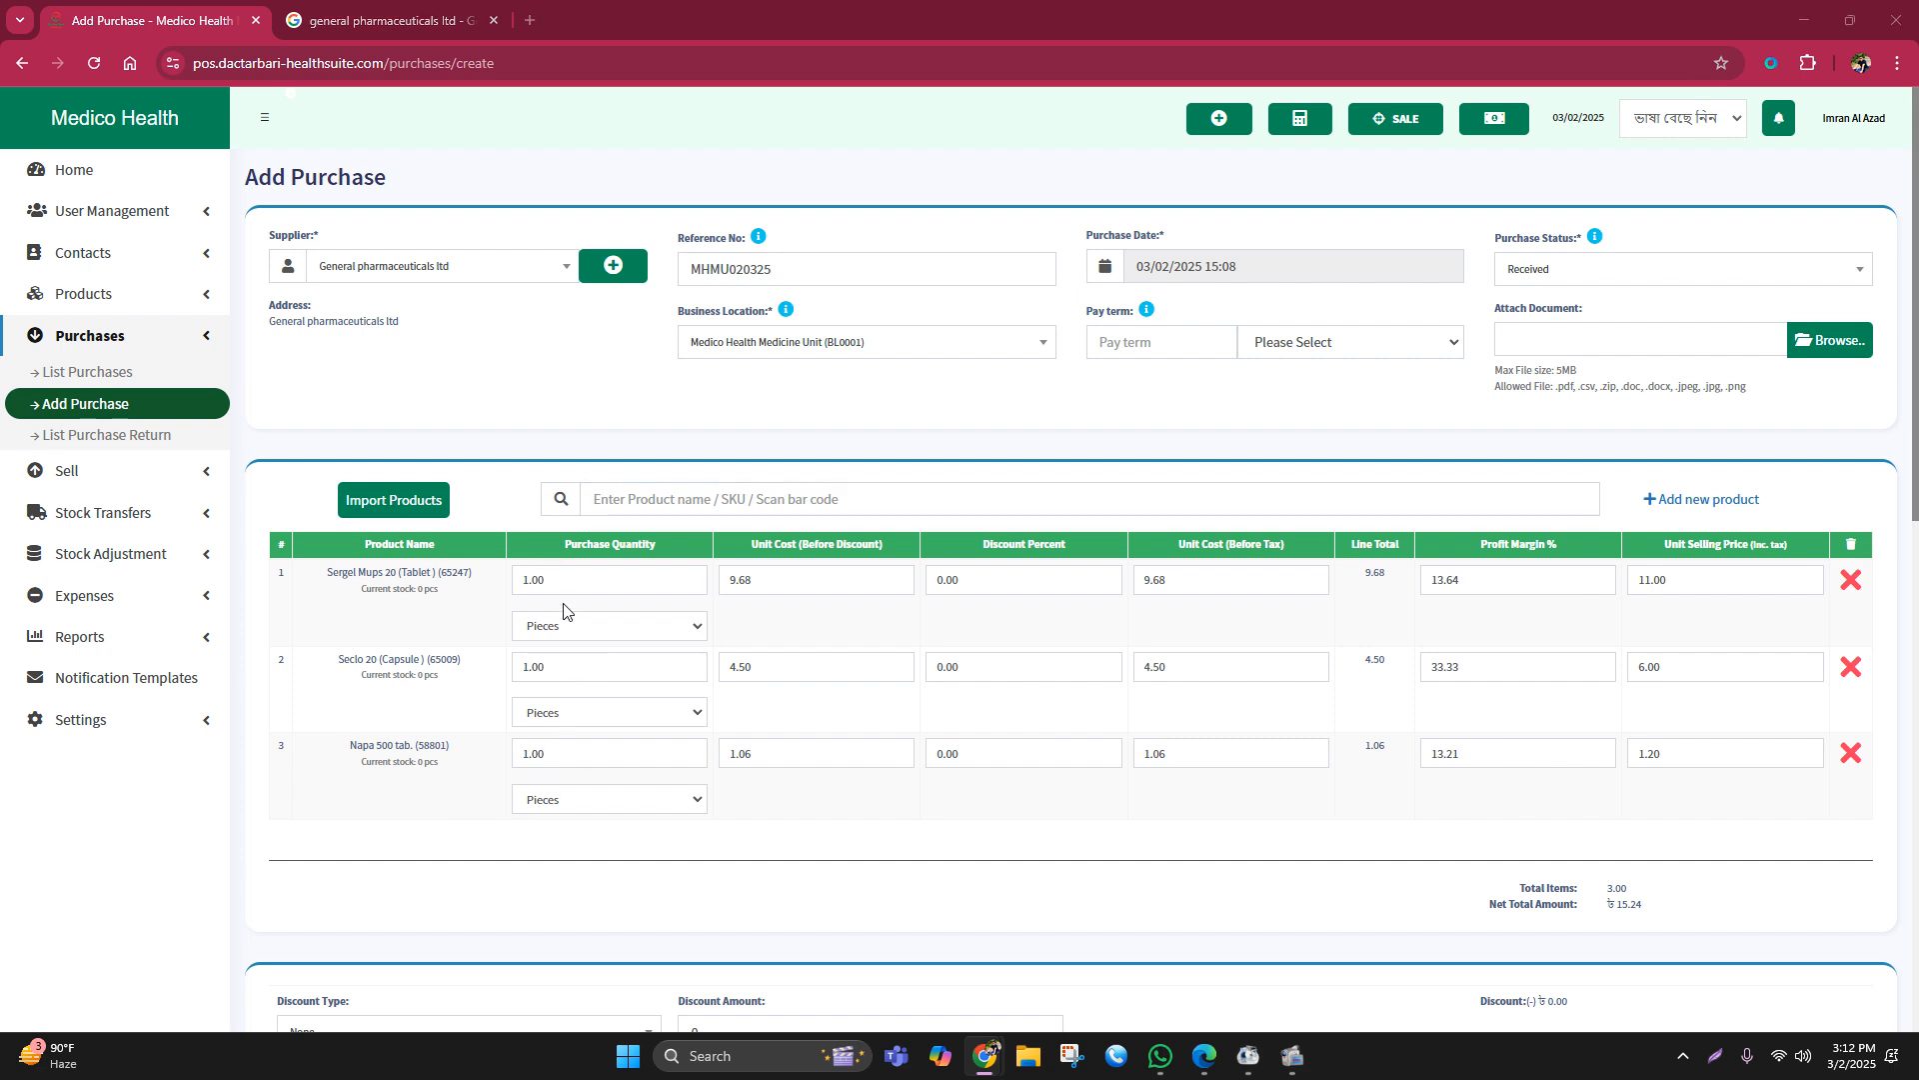
Step: Set quantities: Sergel Mups 150, Seclo 20 60, Napa 500 20
{"action": "left_click_drag", "start_coordinate": [558, 580], "coordinate": [467, 565]}
{"action": "type", "text": "150"}
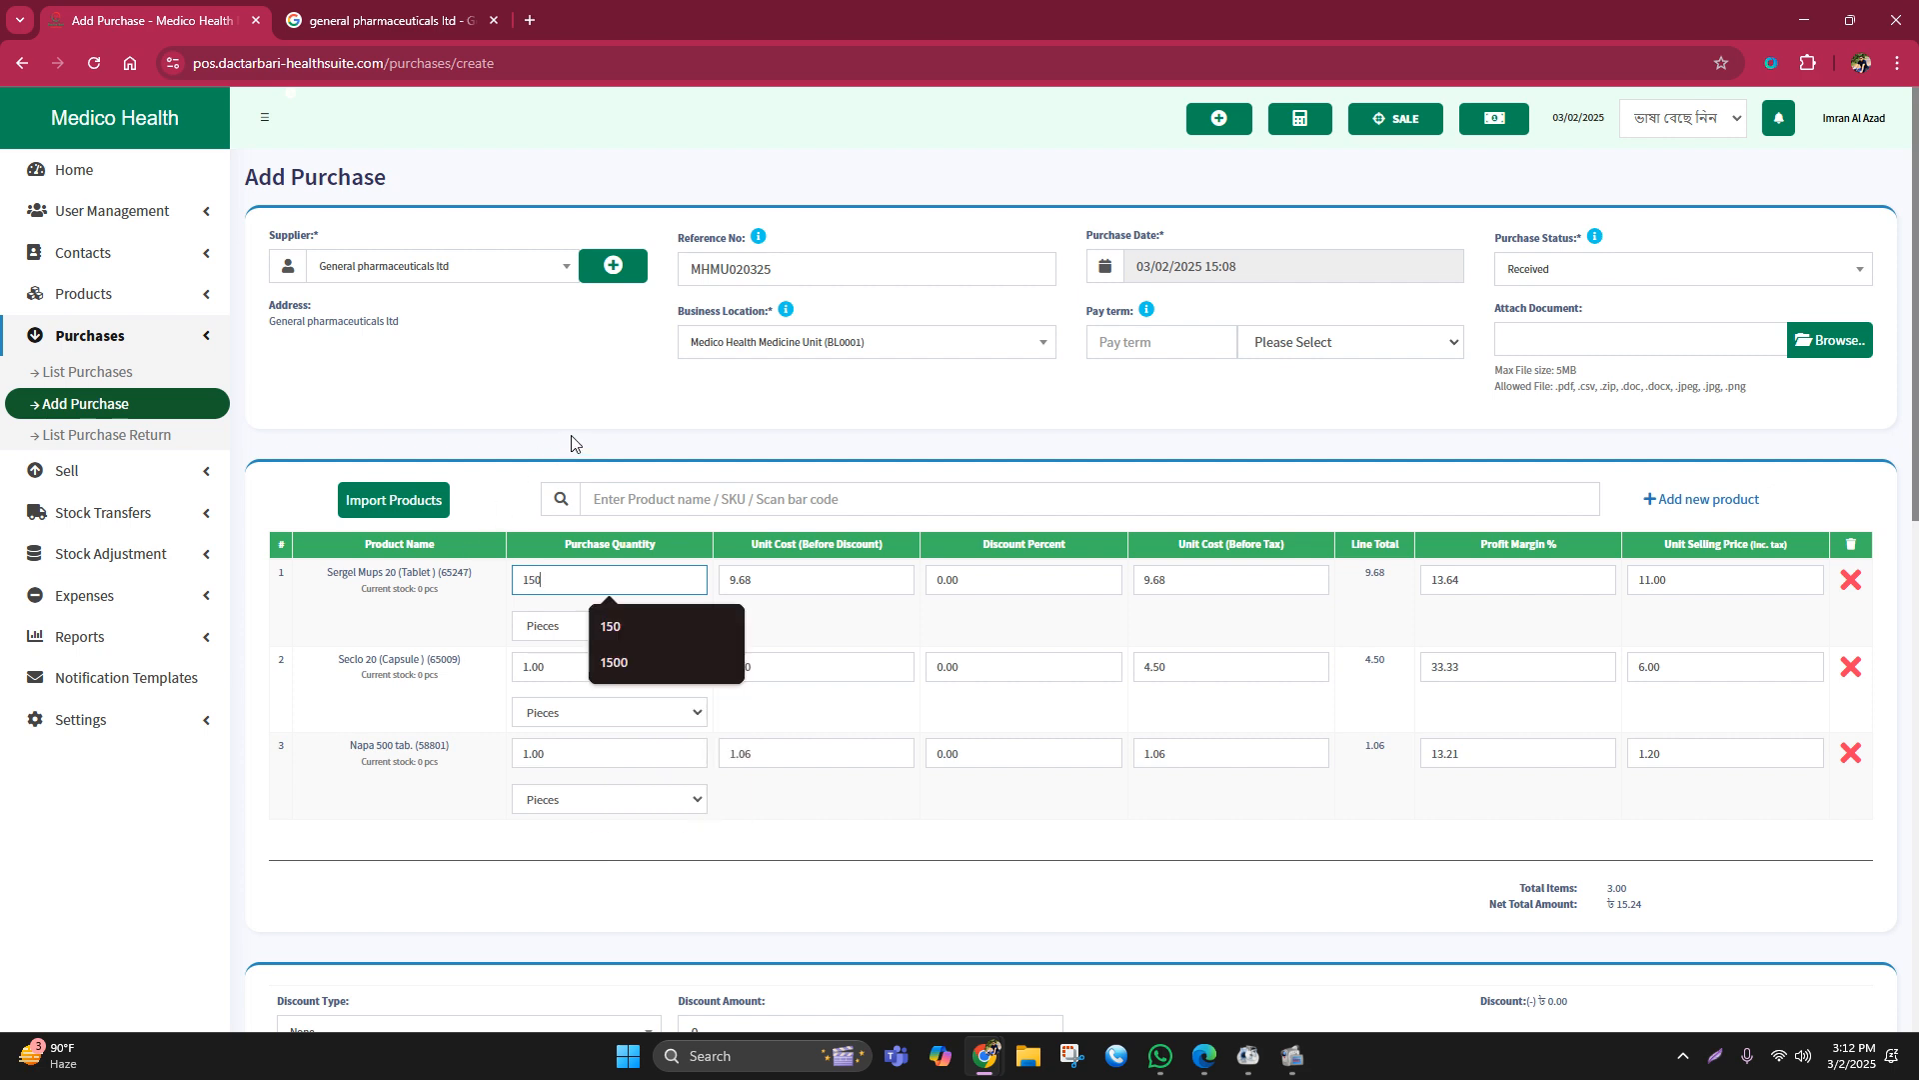
{"action": "left_click", "coordinate": [659, 408]}
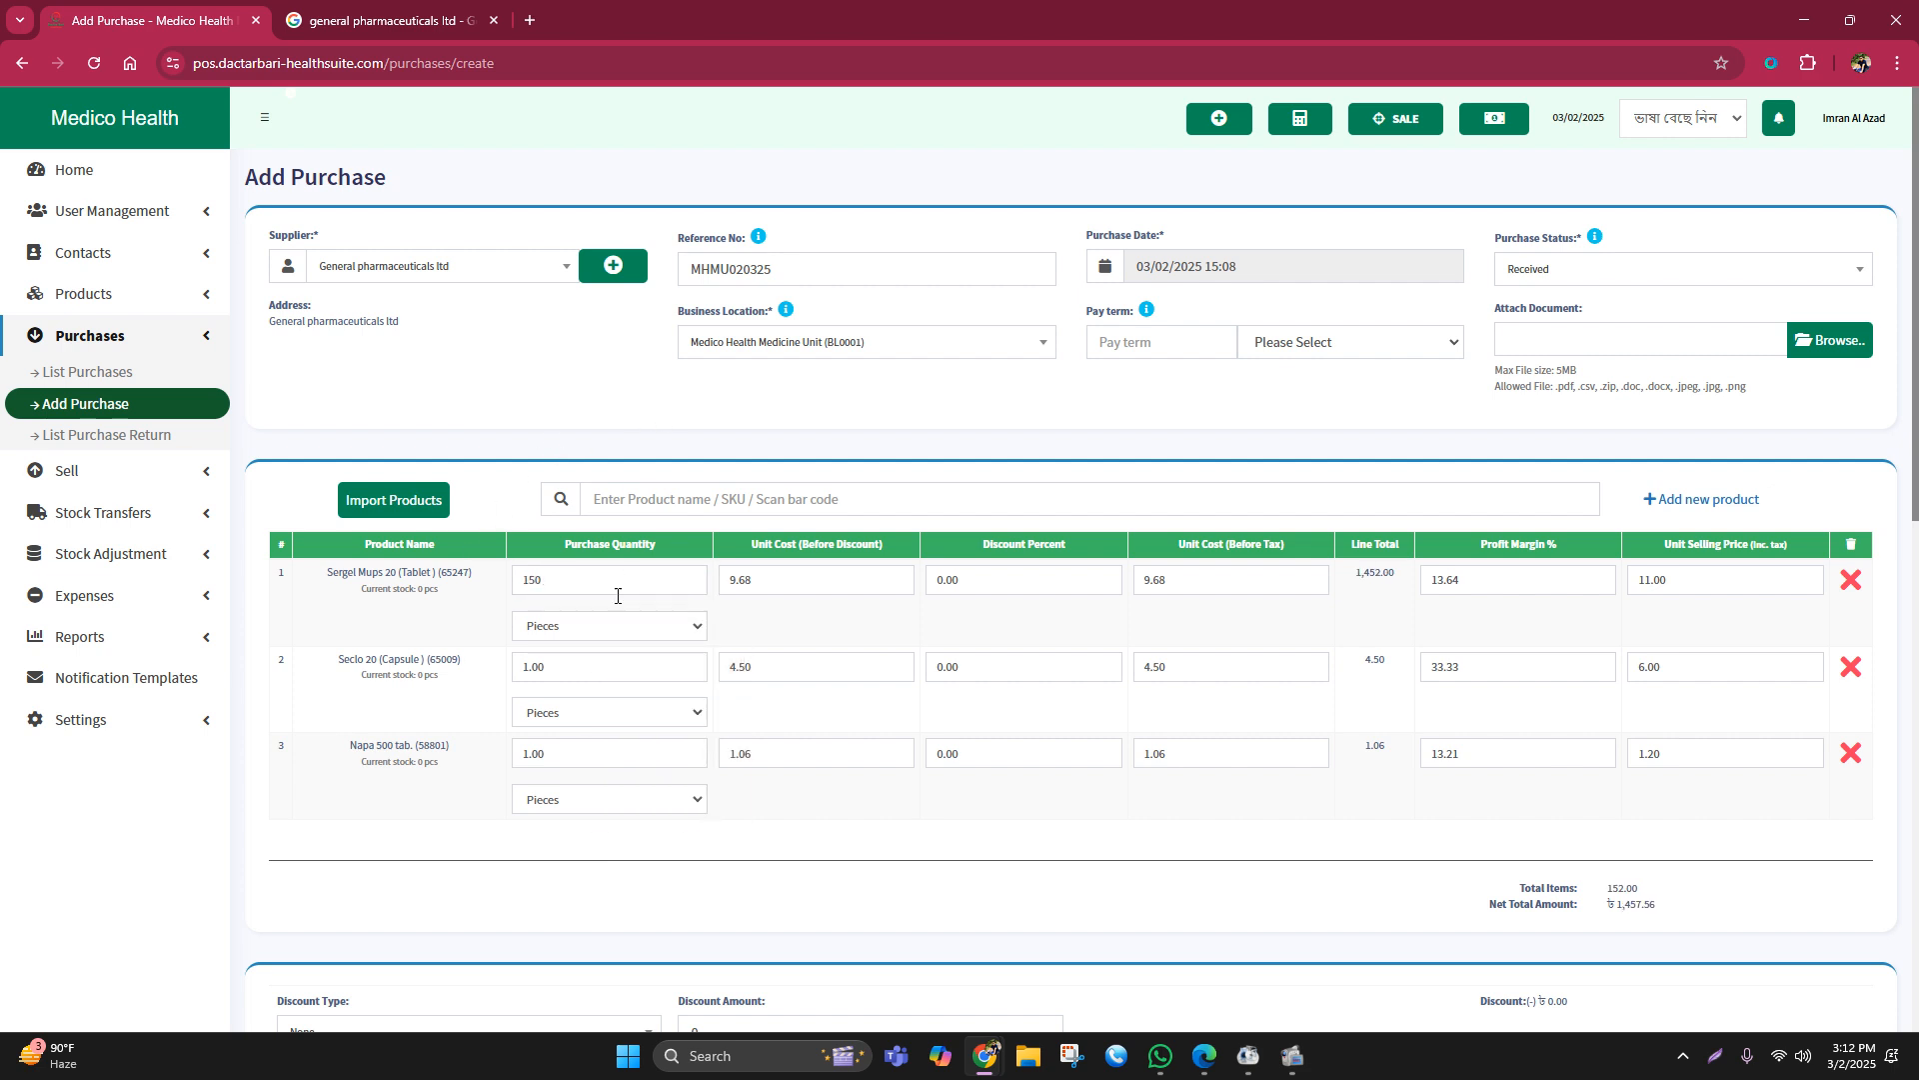
{"action": "left_click_drag", "start_coordinate": [561, 667], "coordinate": [466, 671]}
{"action": "type", "text": "60"}
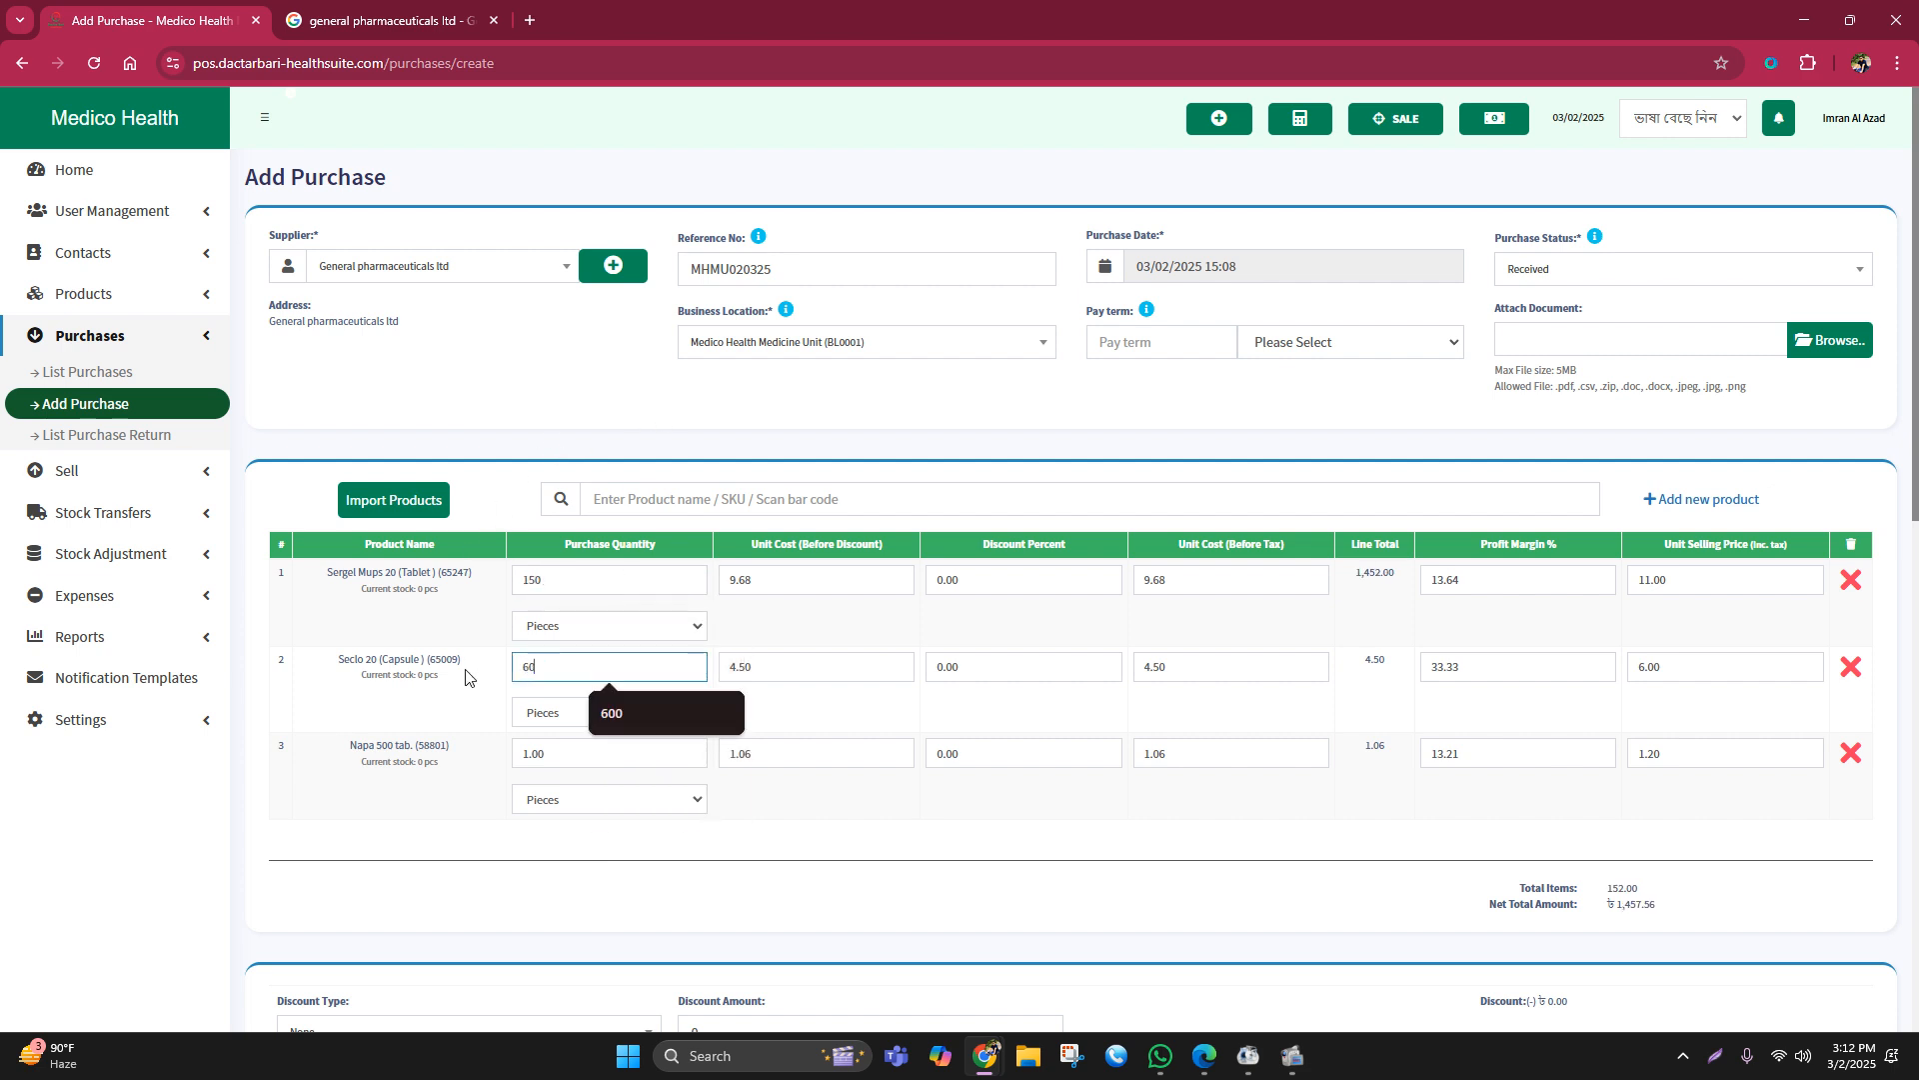
{"action": "left_click_drag", "start_coordinate": [547, 754], "coordinate": [505, 768]}
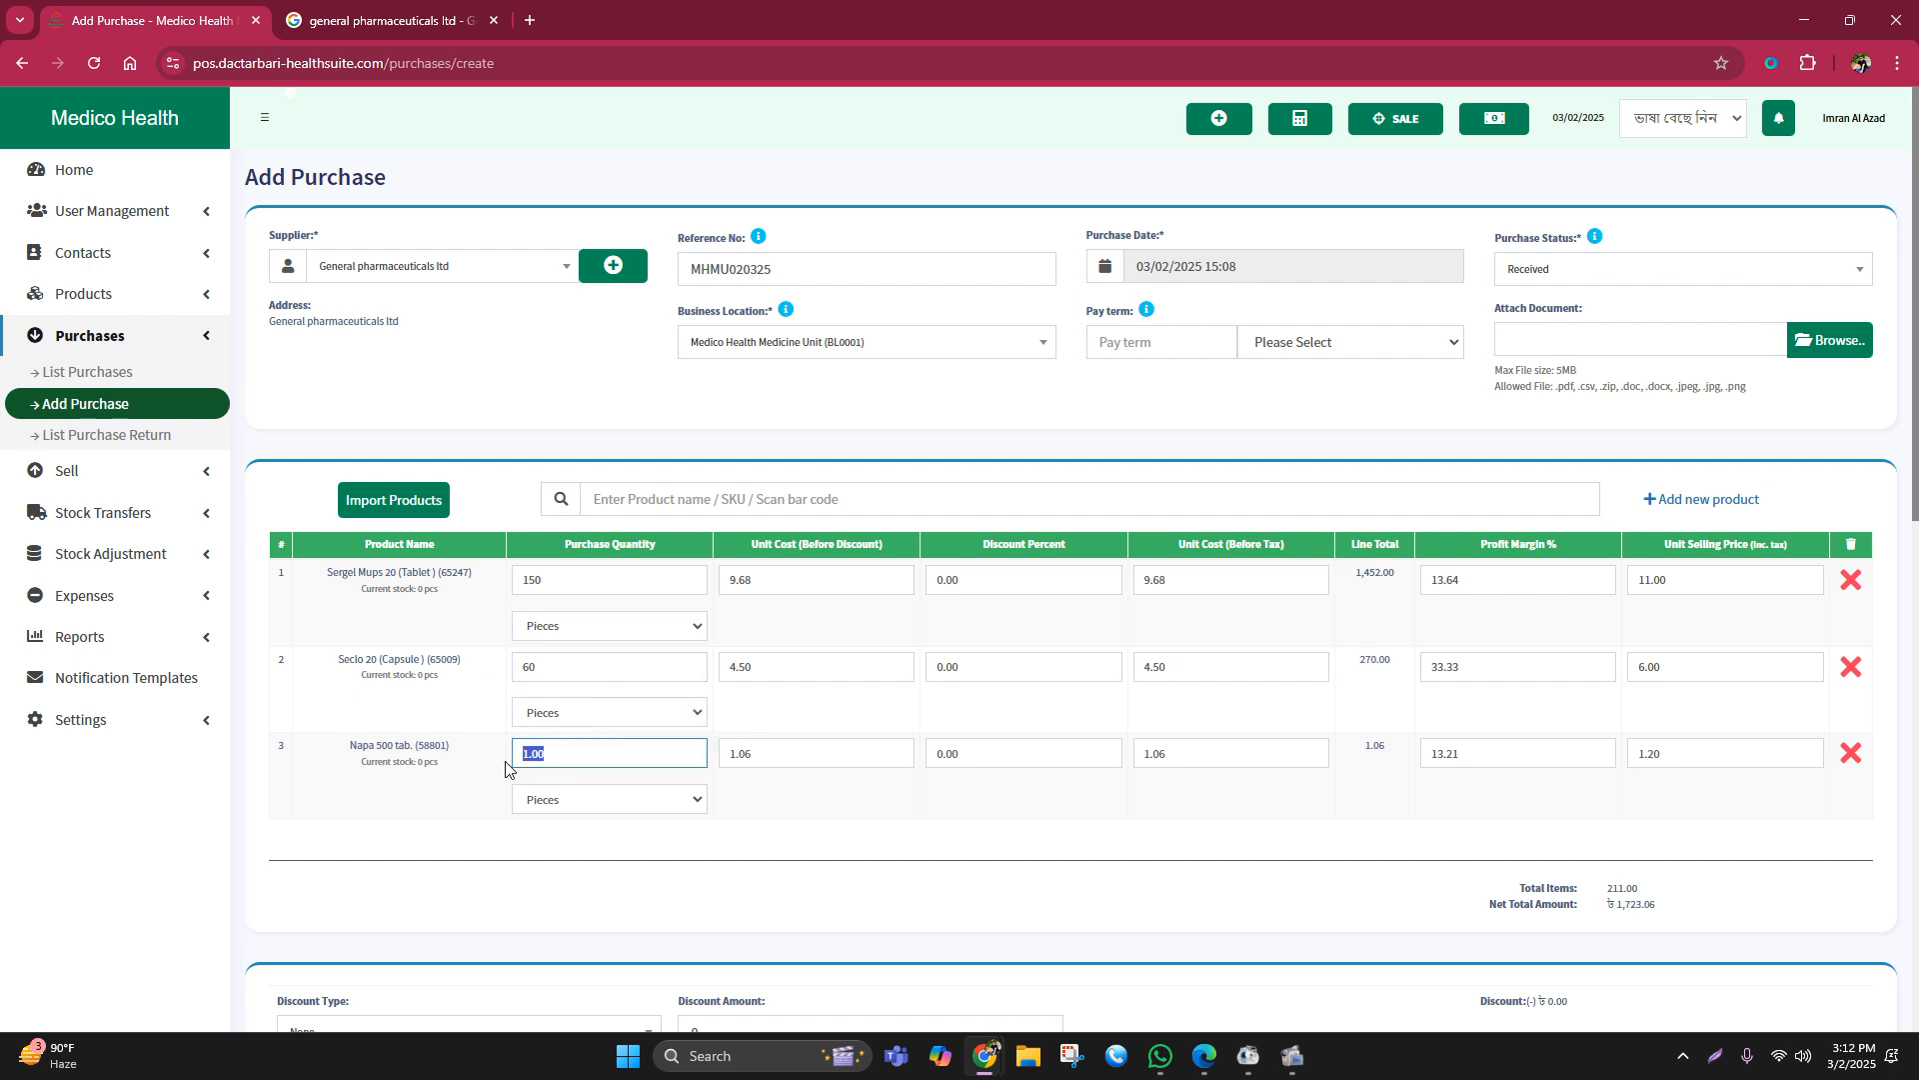
{"action": "type", "text": "20"}
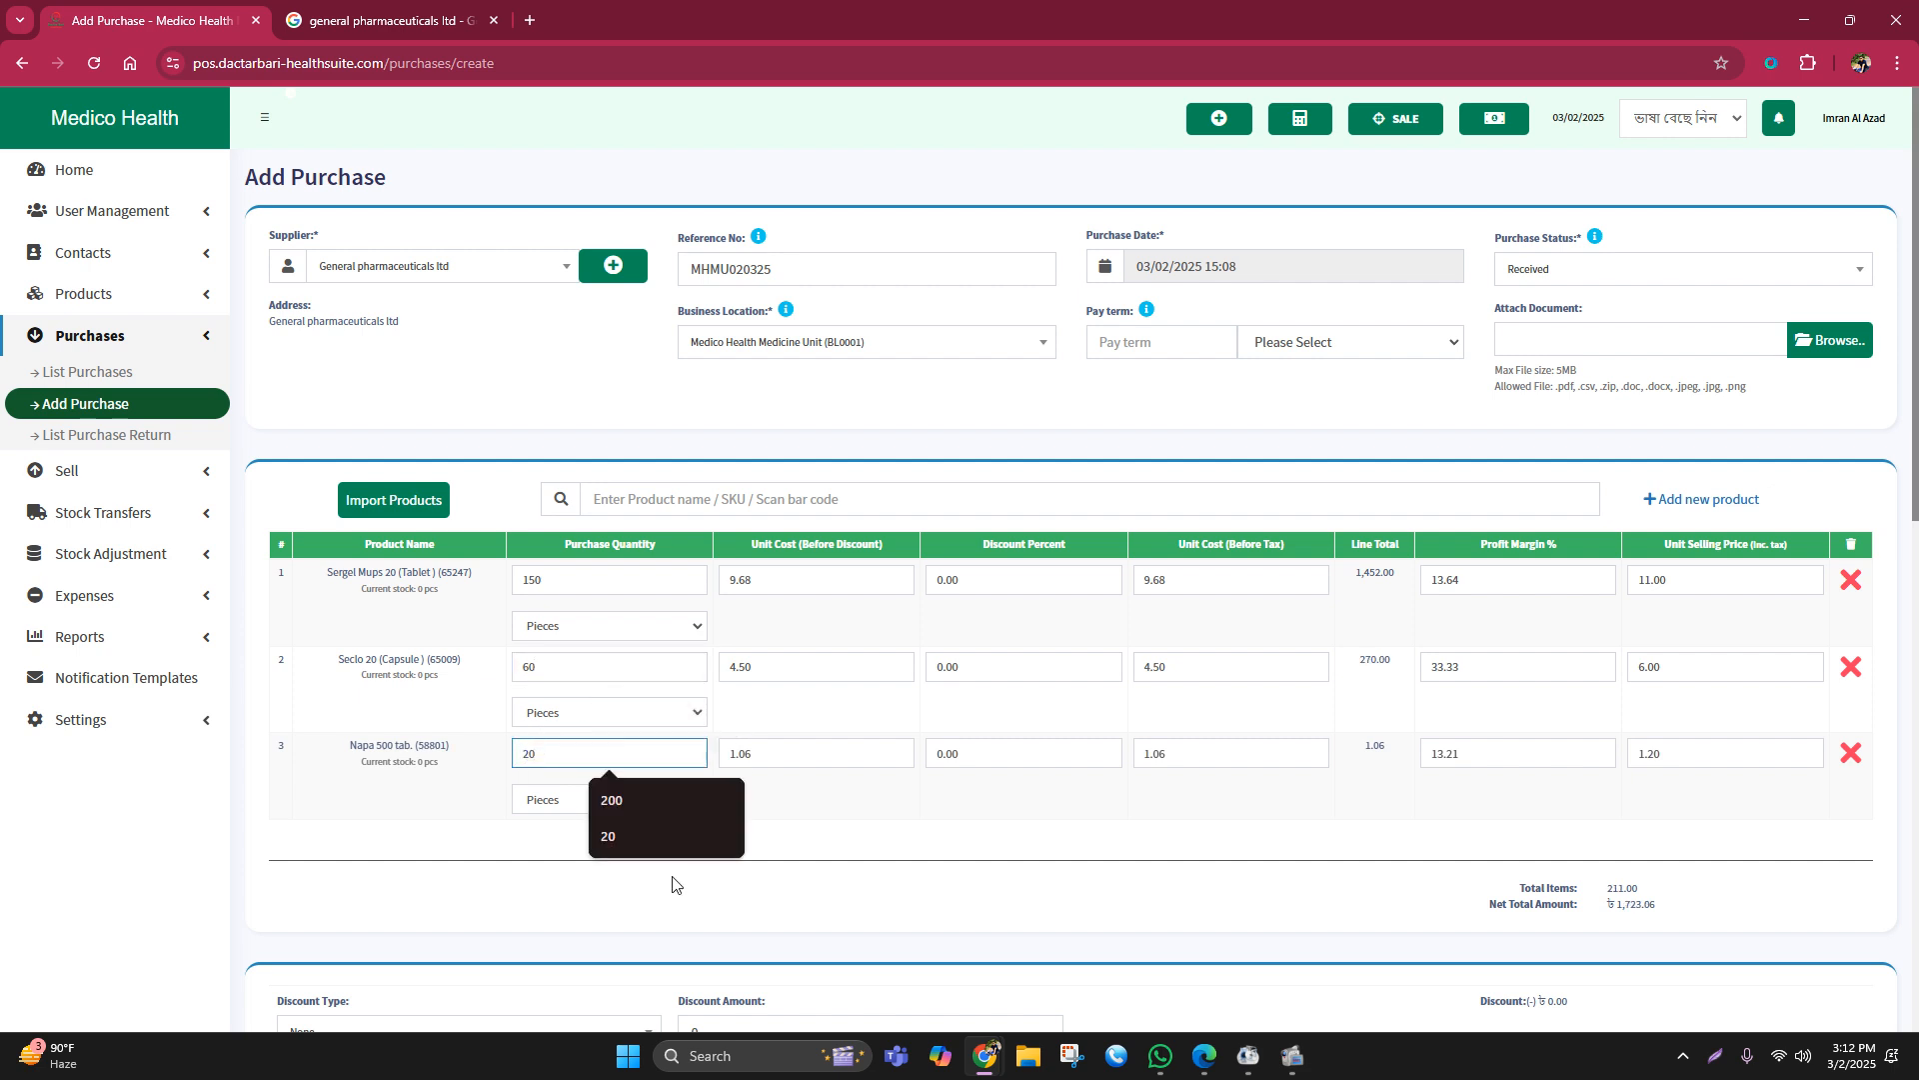
{"action": "left_click", "coordinate": [941, 832]}
Step: Recheck the quantities and save the purchase with its ৳ 1,743.20 total
{"action": "scroll", "coordinate": [924, 513], "scroll_direction": "down", "scroll_amount": 3}
{"action": "scroll", "coordinate": [860, 626], "scroll_direction": "up", "scroll_amount": 2}
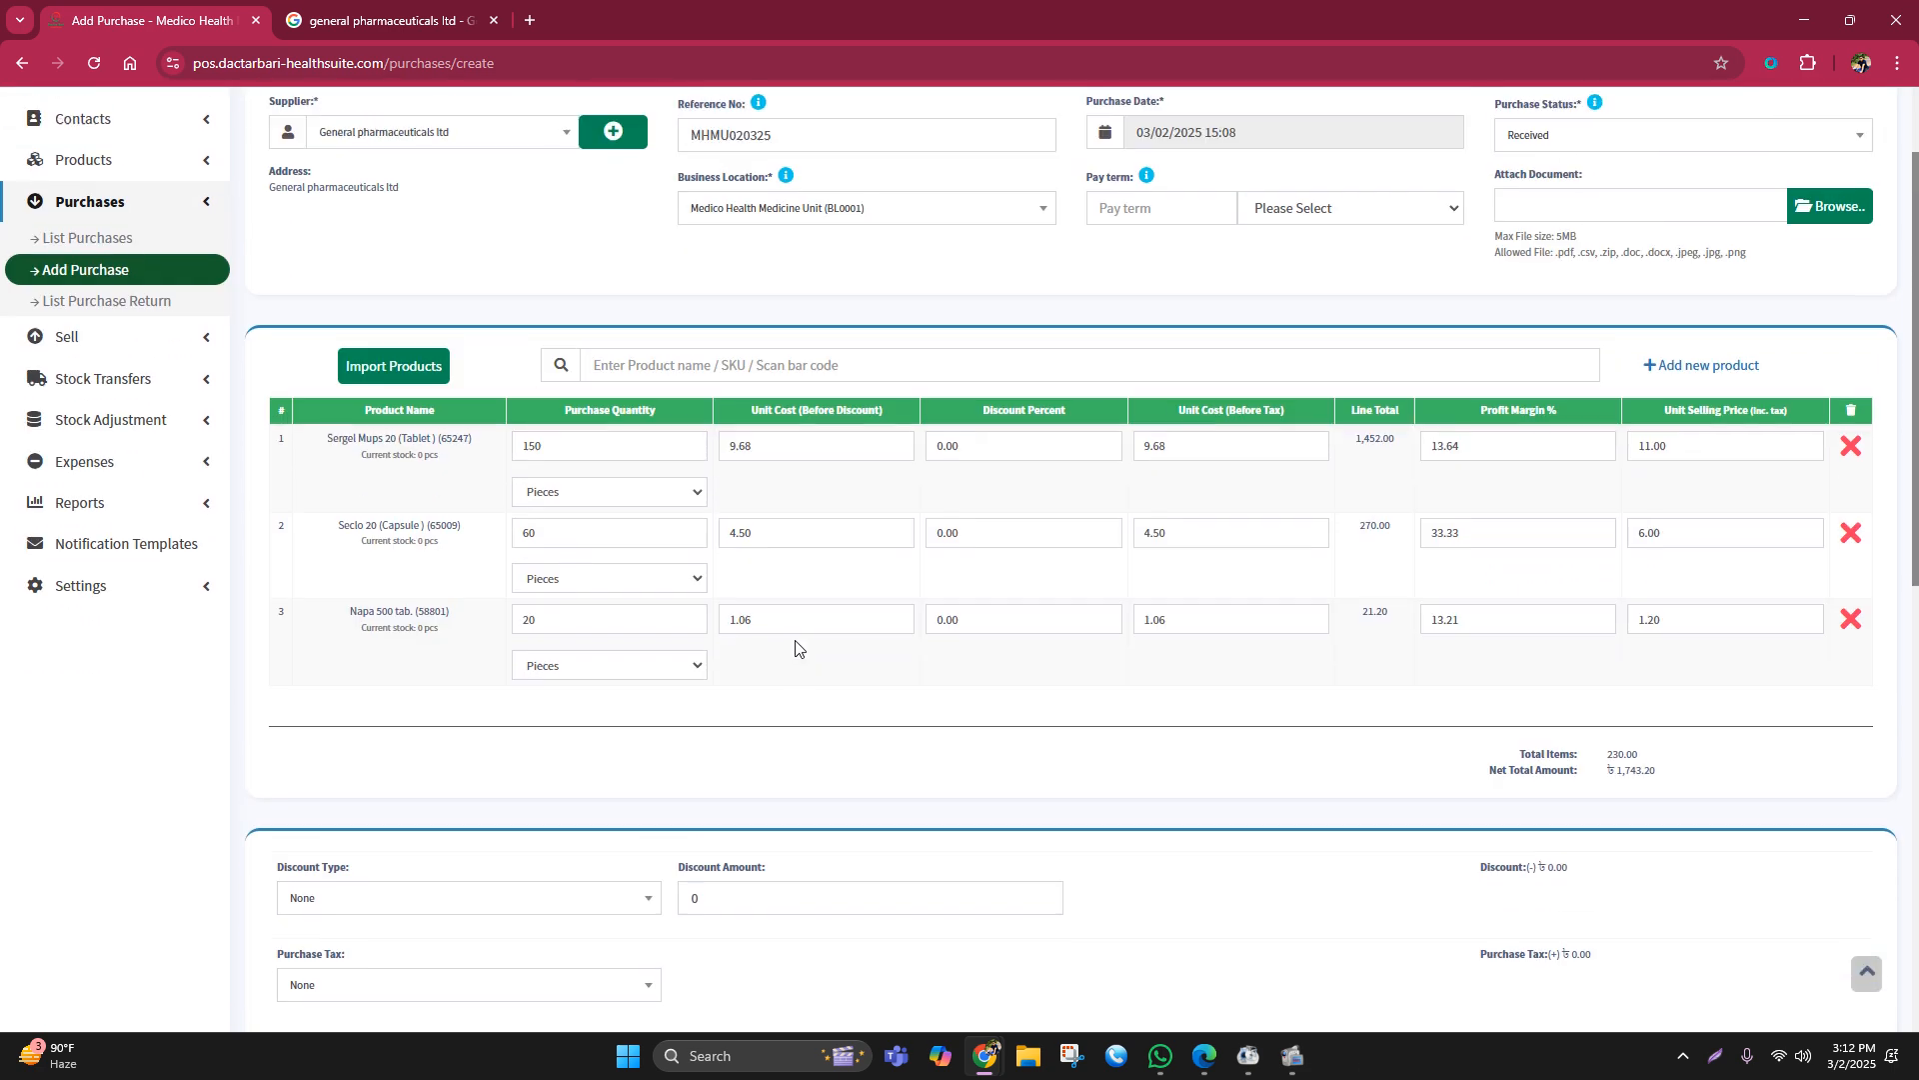
{"action": "scroll", "coordinate": [600, 737], "scroll_direction": "down", "scroll_amount": 2}
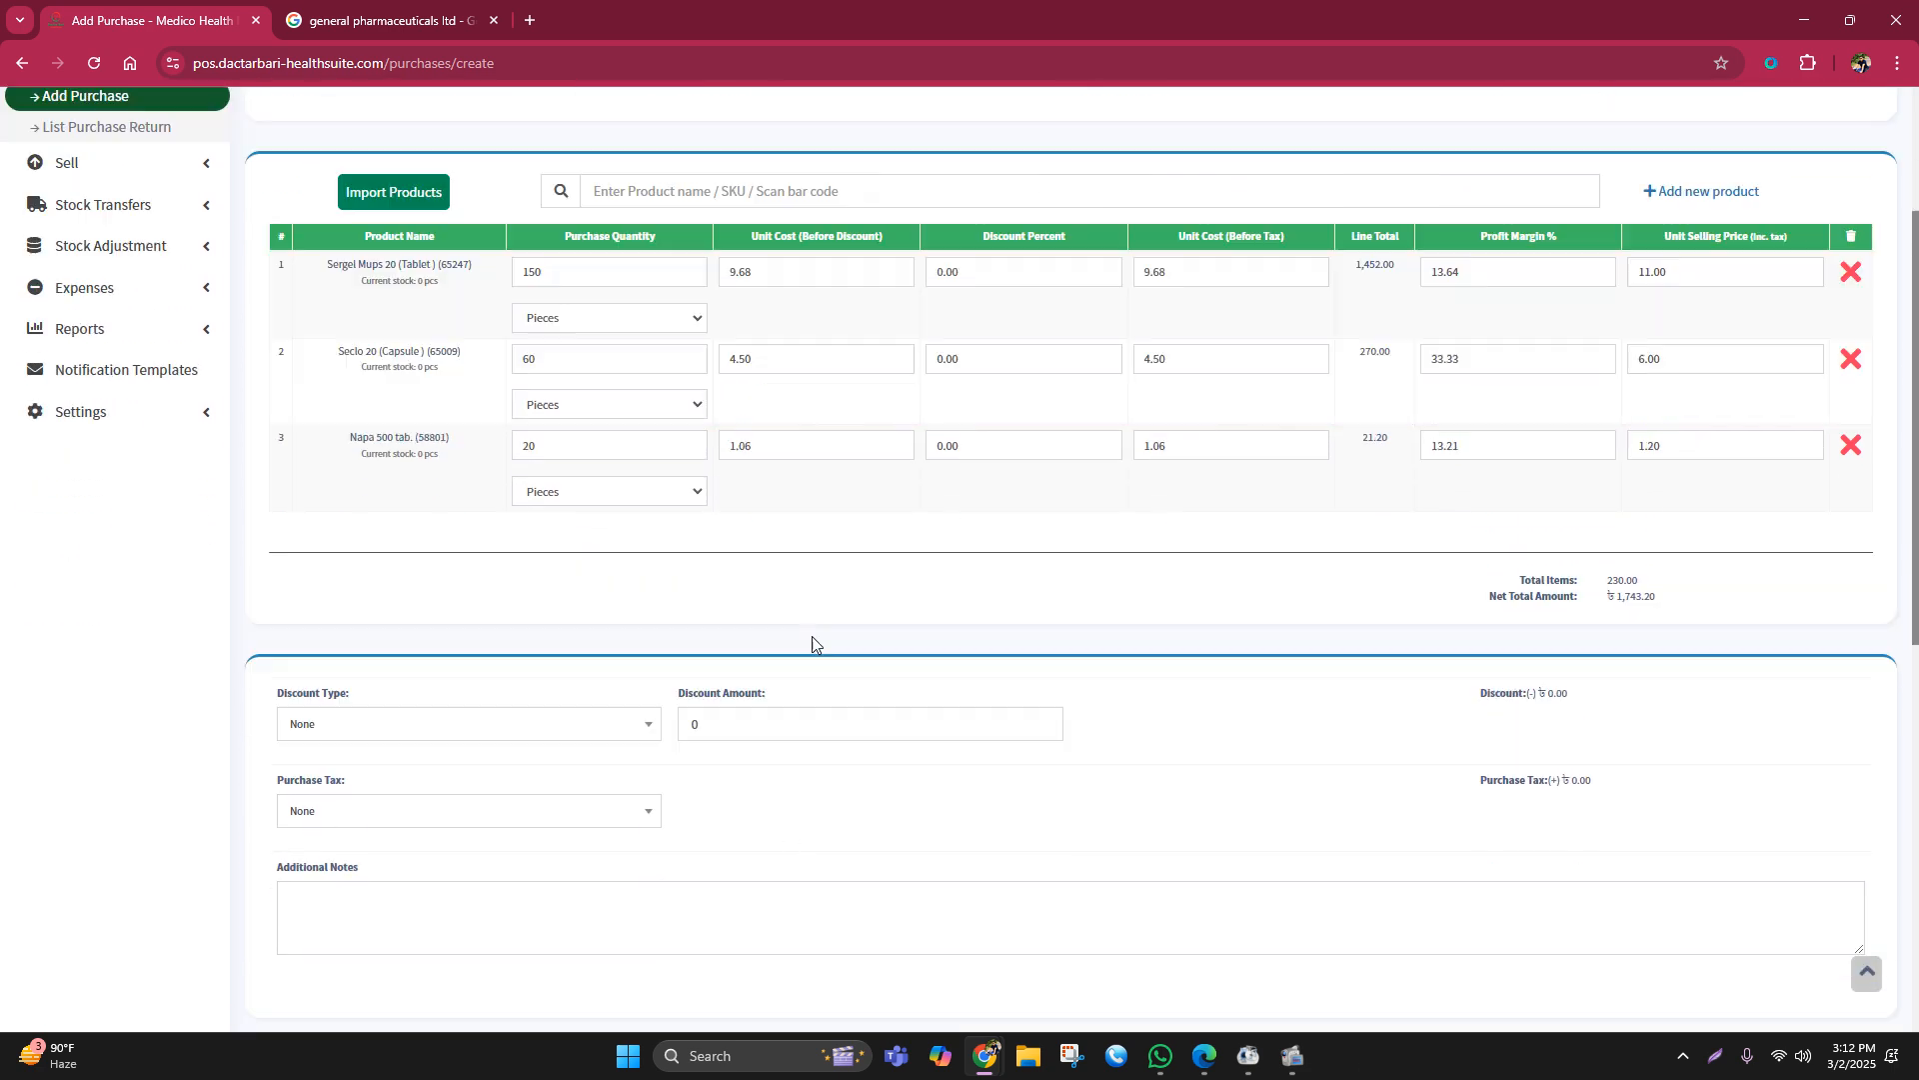
{"action": "scroll", "coordinate": [830, 649], "scroll_direction": "up", "scroll_amount": 1}
{"action": "scroll", "coordinate": [700, 470], "scroll_direction": "up", "scroll_amount": 3}
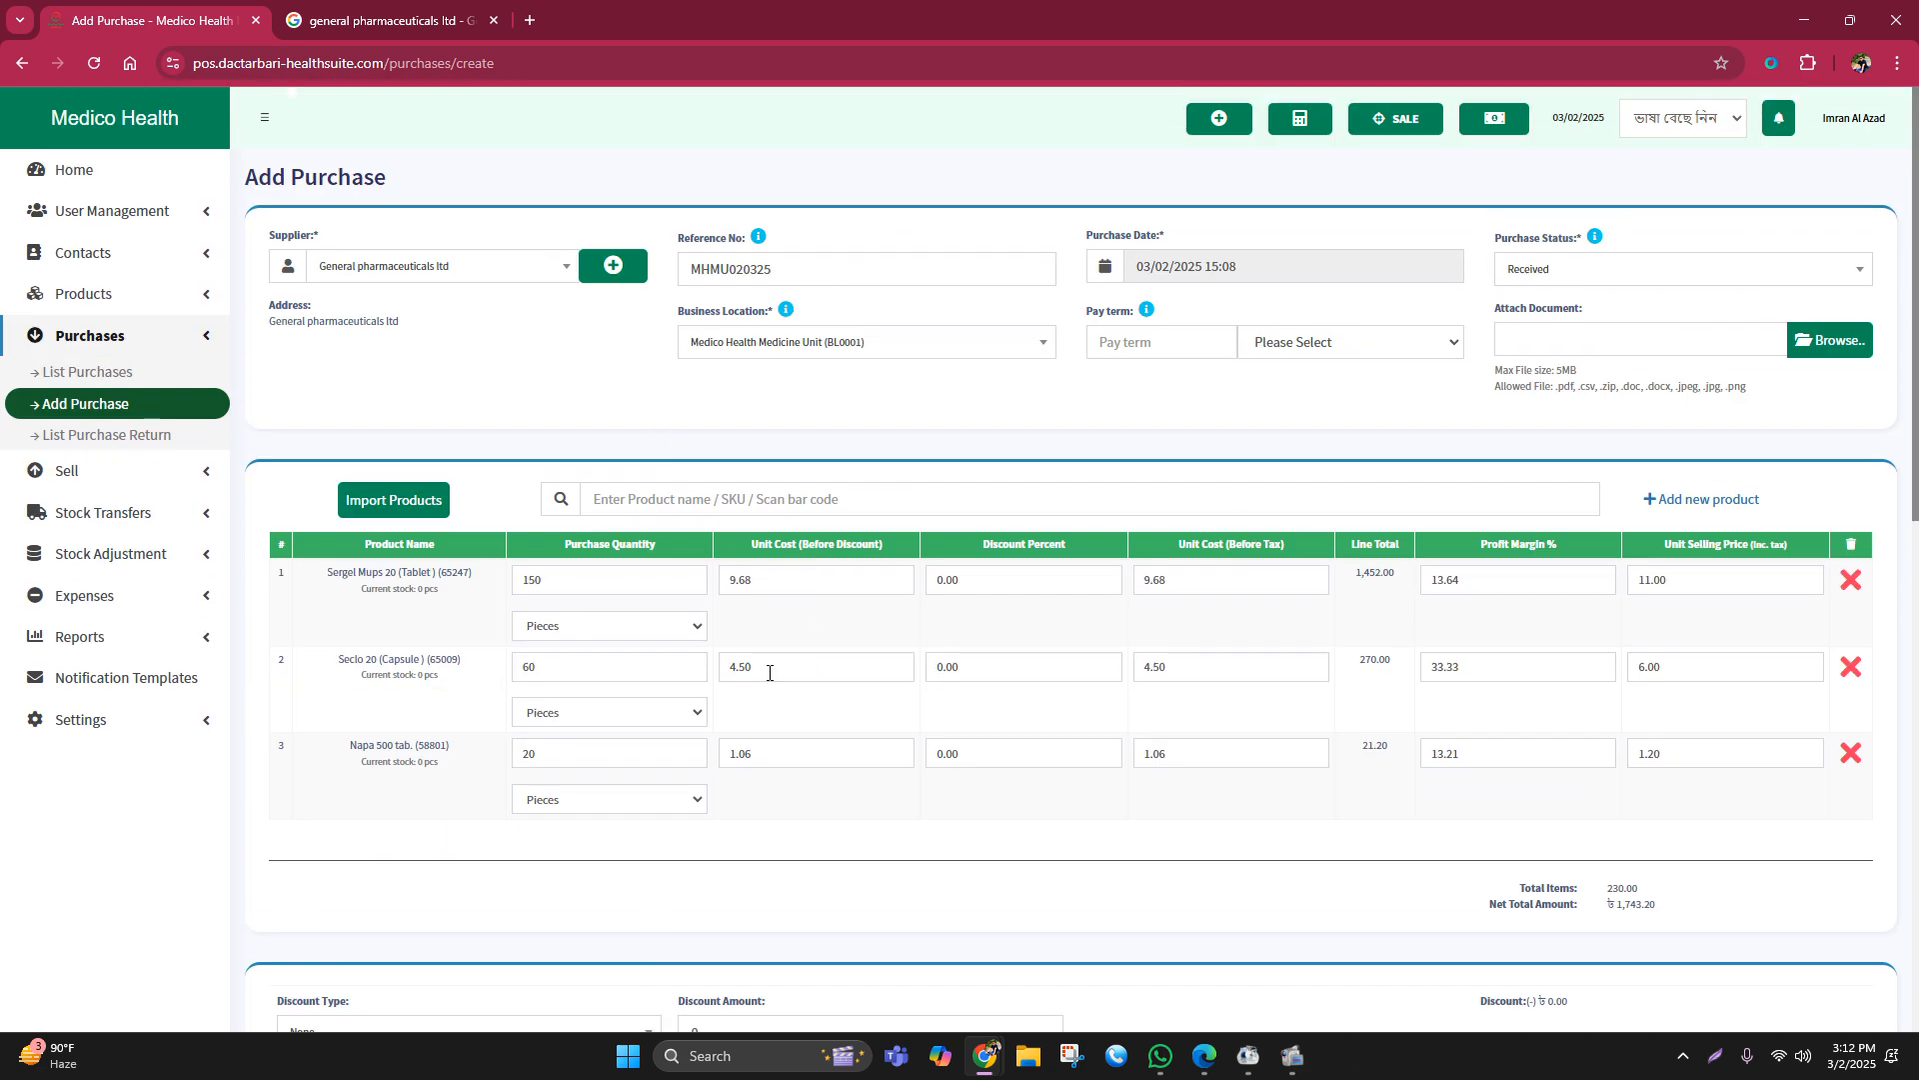
{"action": "double_click", "coordinate": [536, 753]}
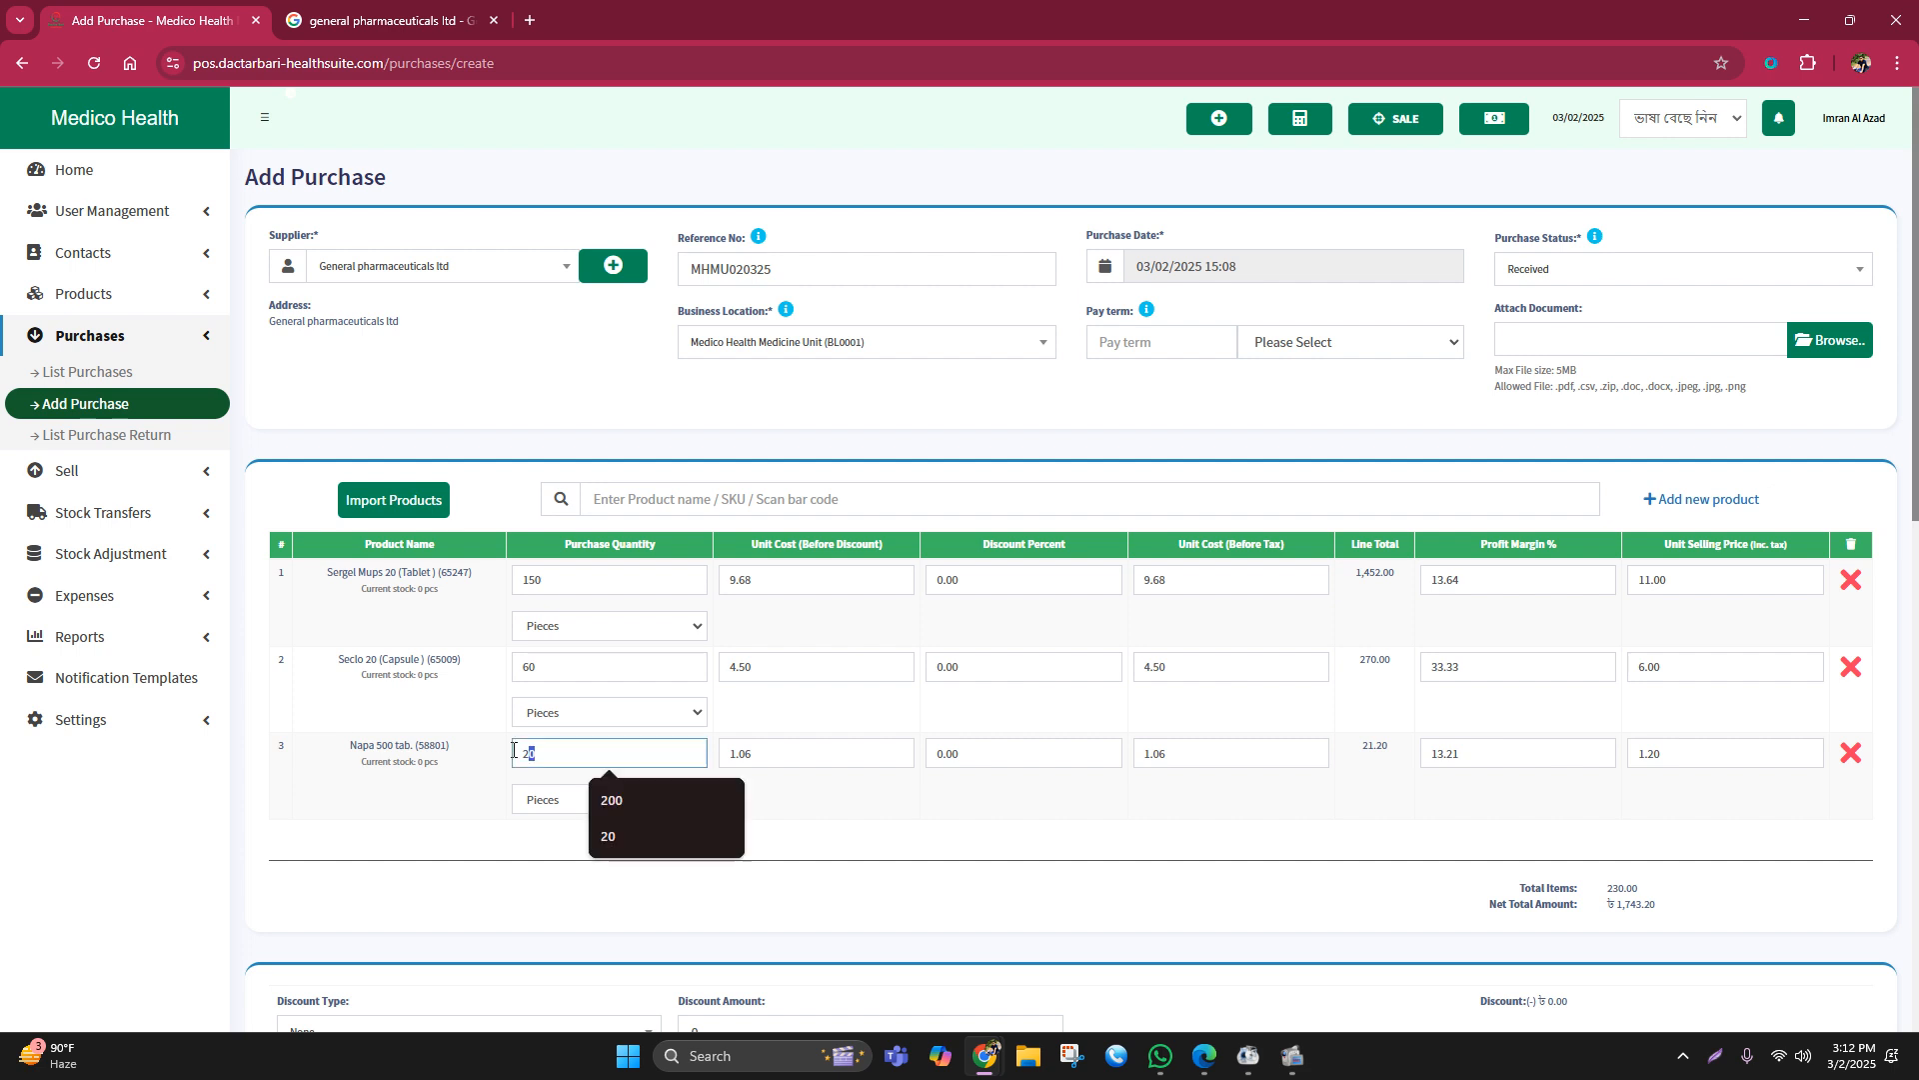
{"action": "double_click", "coordinate": [520, 579]}
{"action": "scroll", "coordinate": [898, 838], "scroll_direction": "down", "scroll_amount": 8}
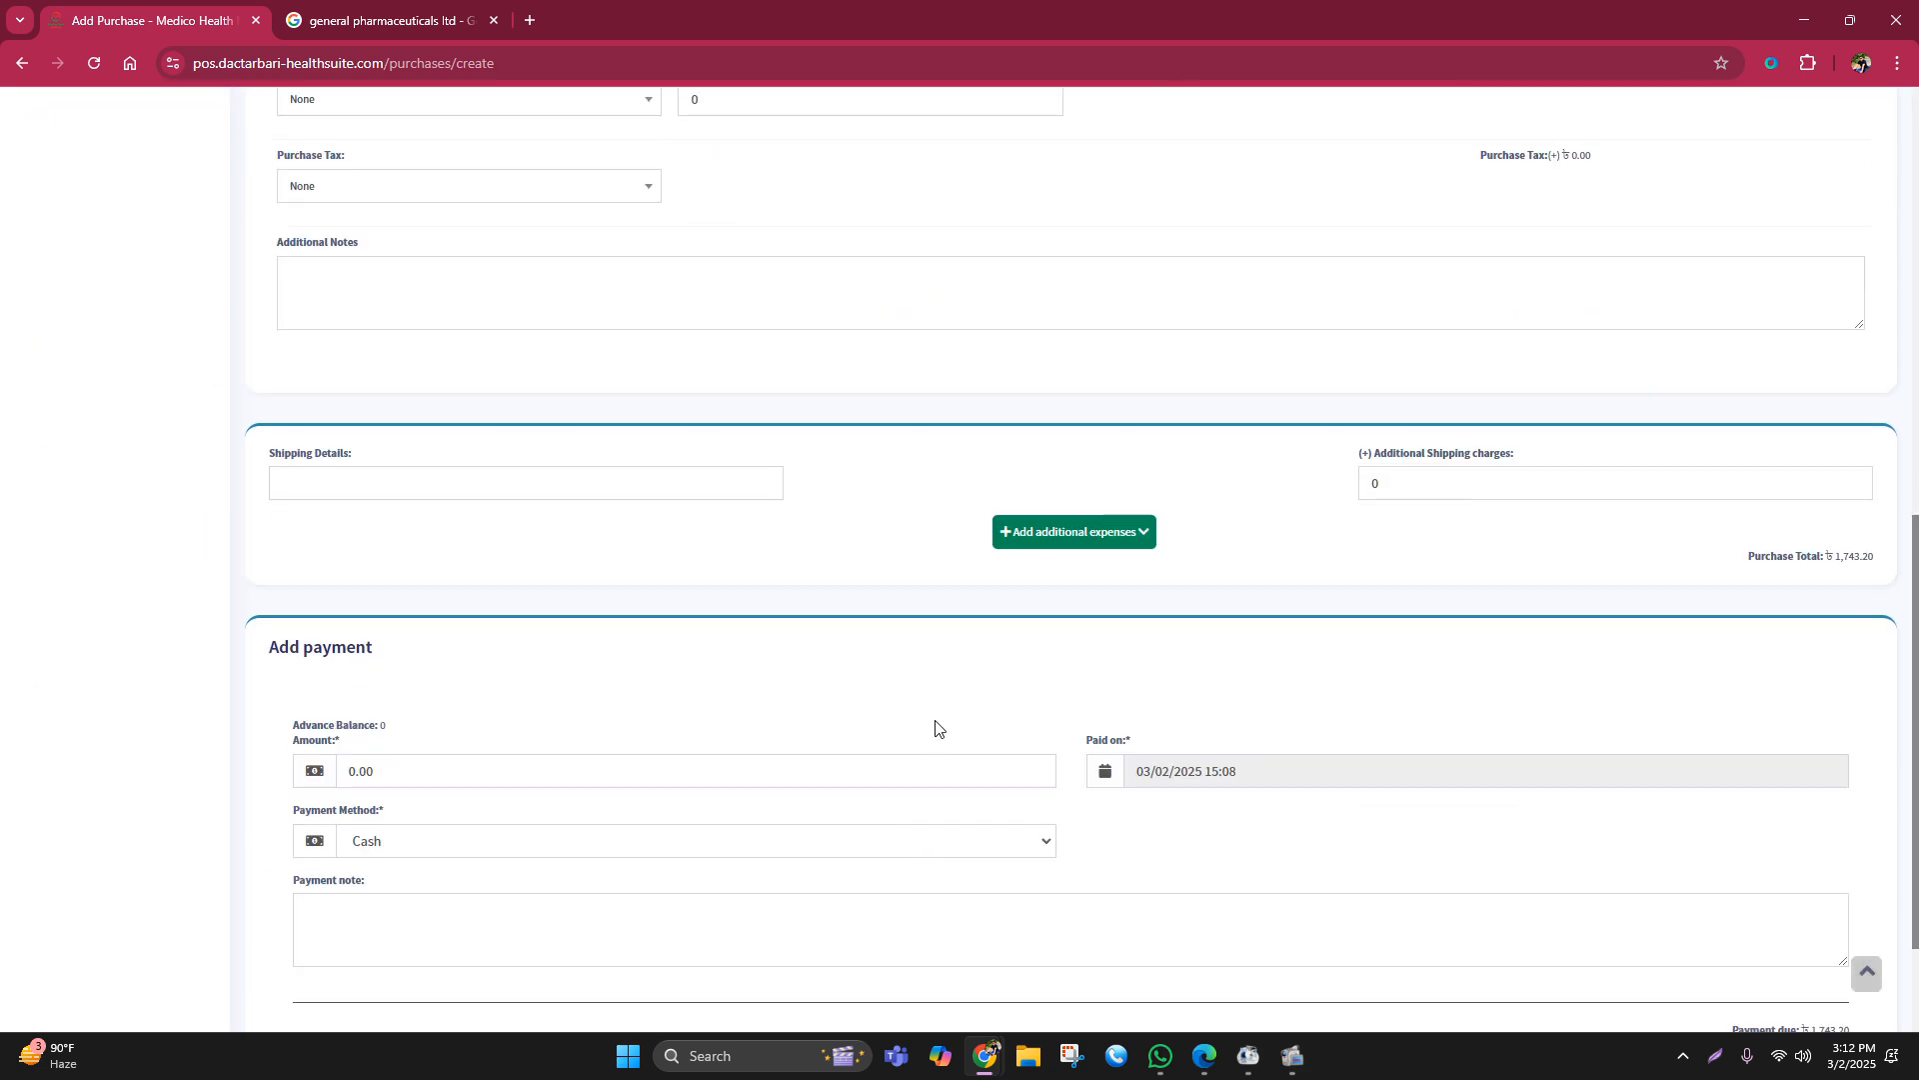
{"action": "scroll", "coordinate": [936, 728], "scroll_direction": "down", "scroll_amount": 2}
{"action": "left_click", "coordinate": [1072, 896]}
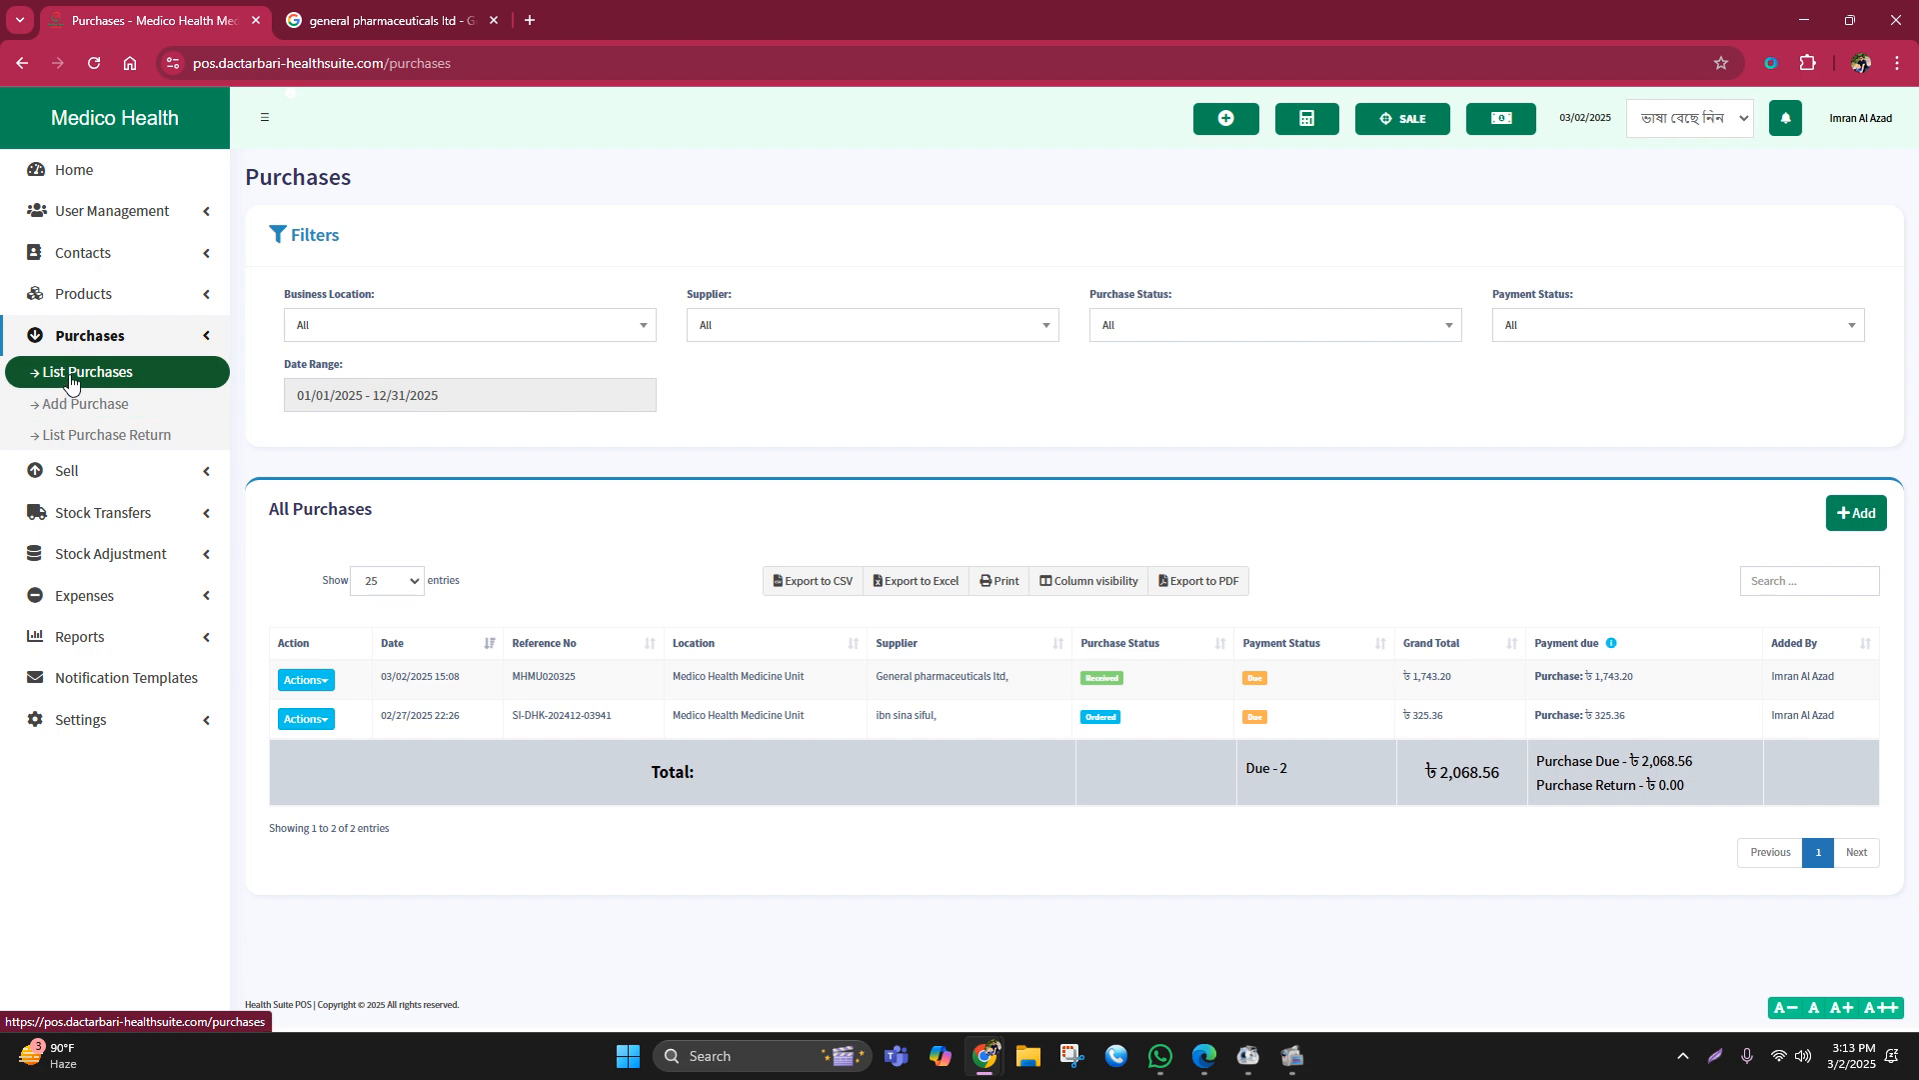
Step: Edit purchase MHMU020325 from the Purchases list and update it without changes
{"action": "left_click", "coordinate": [70, 383]}
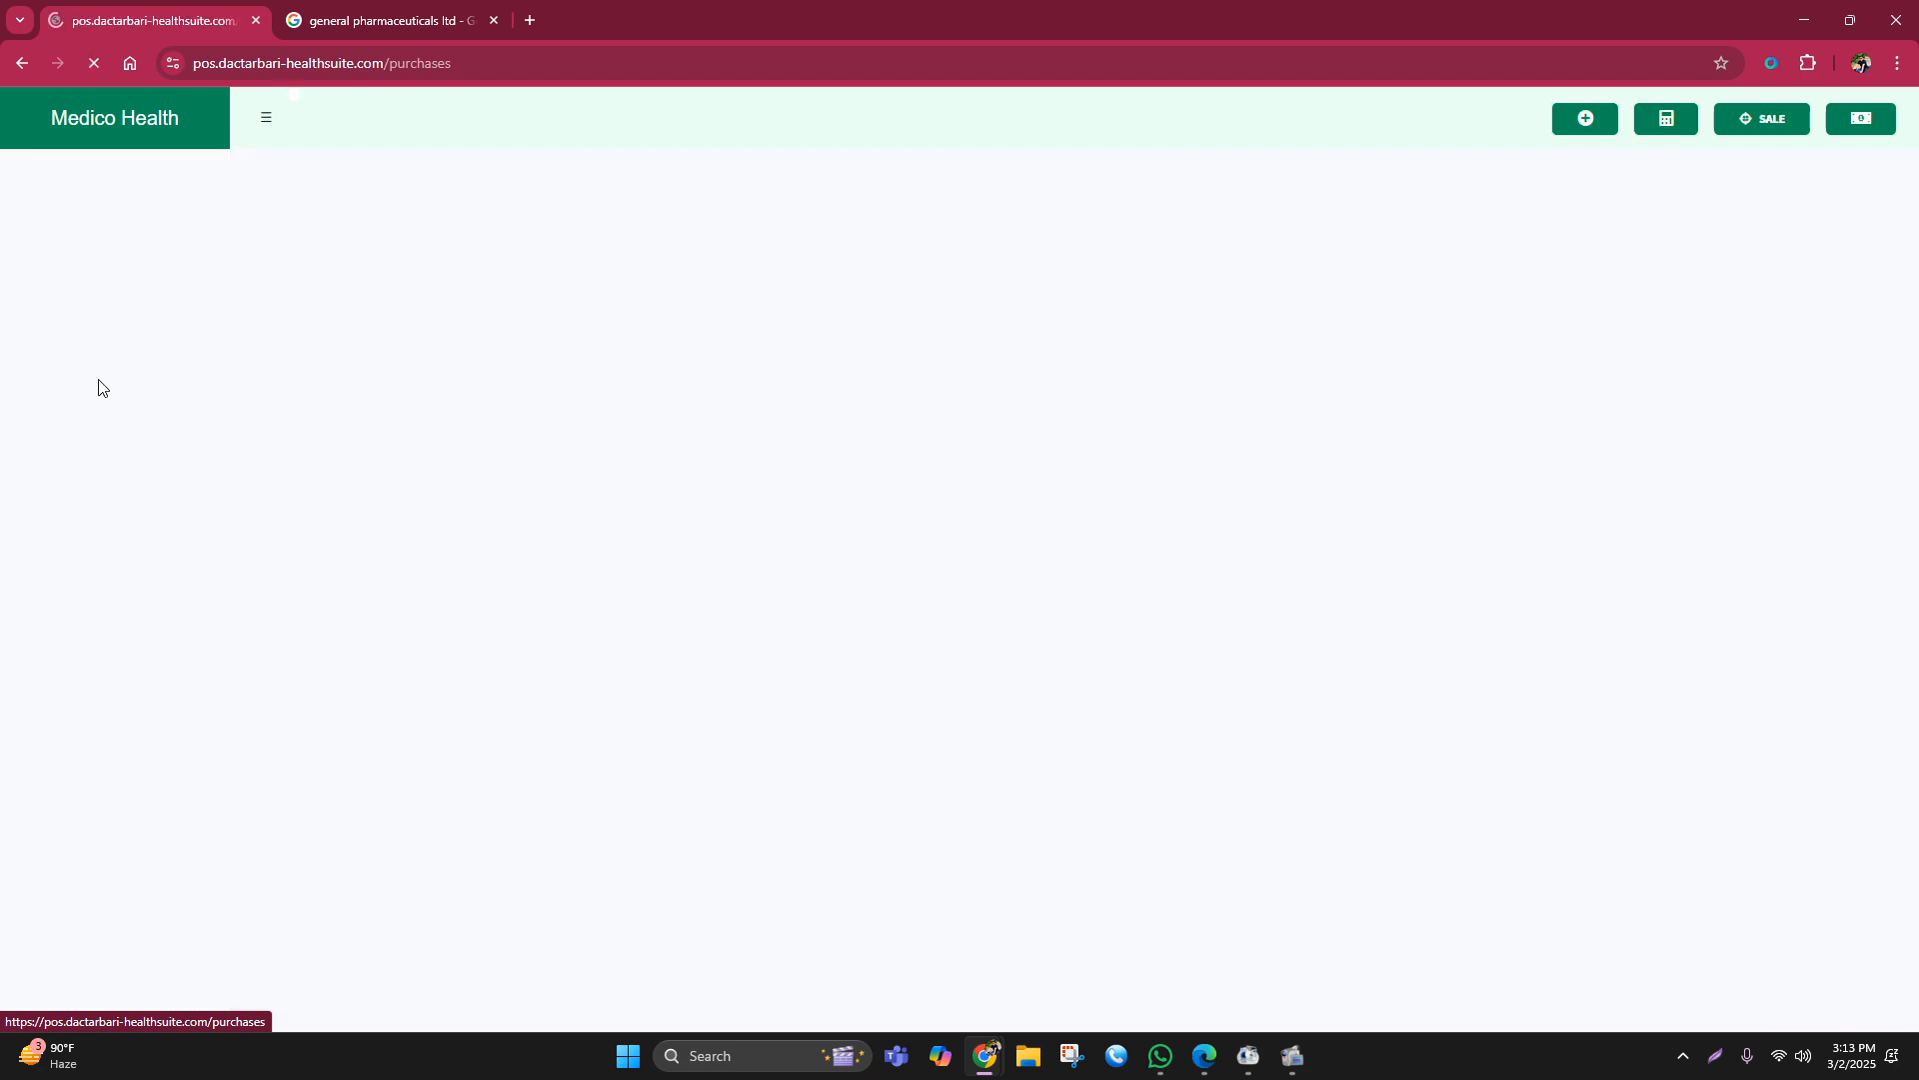
{"action": "left_click", "coordinate": [322, 690]}
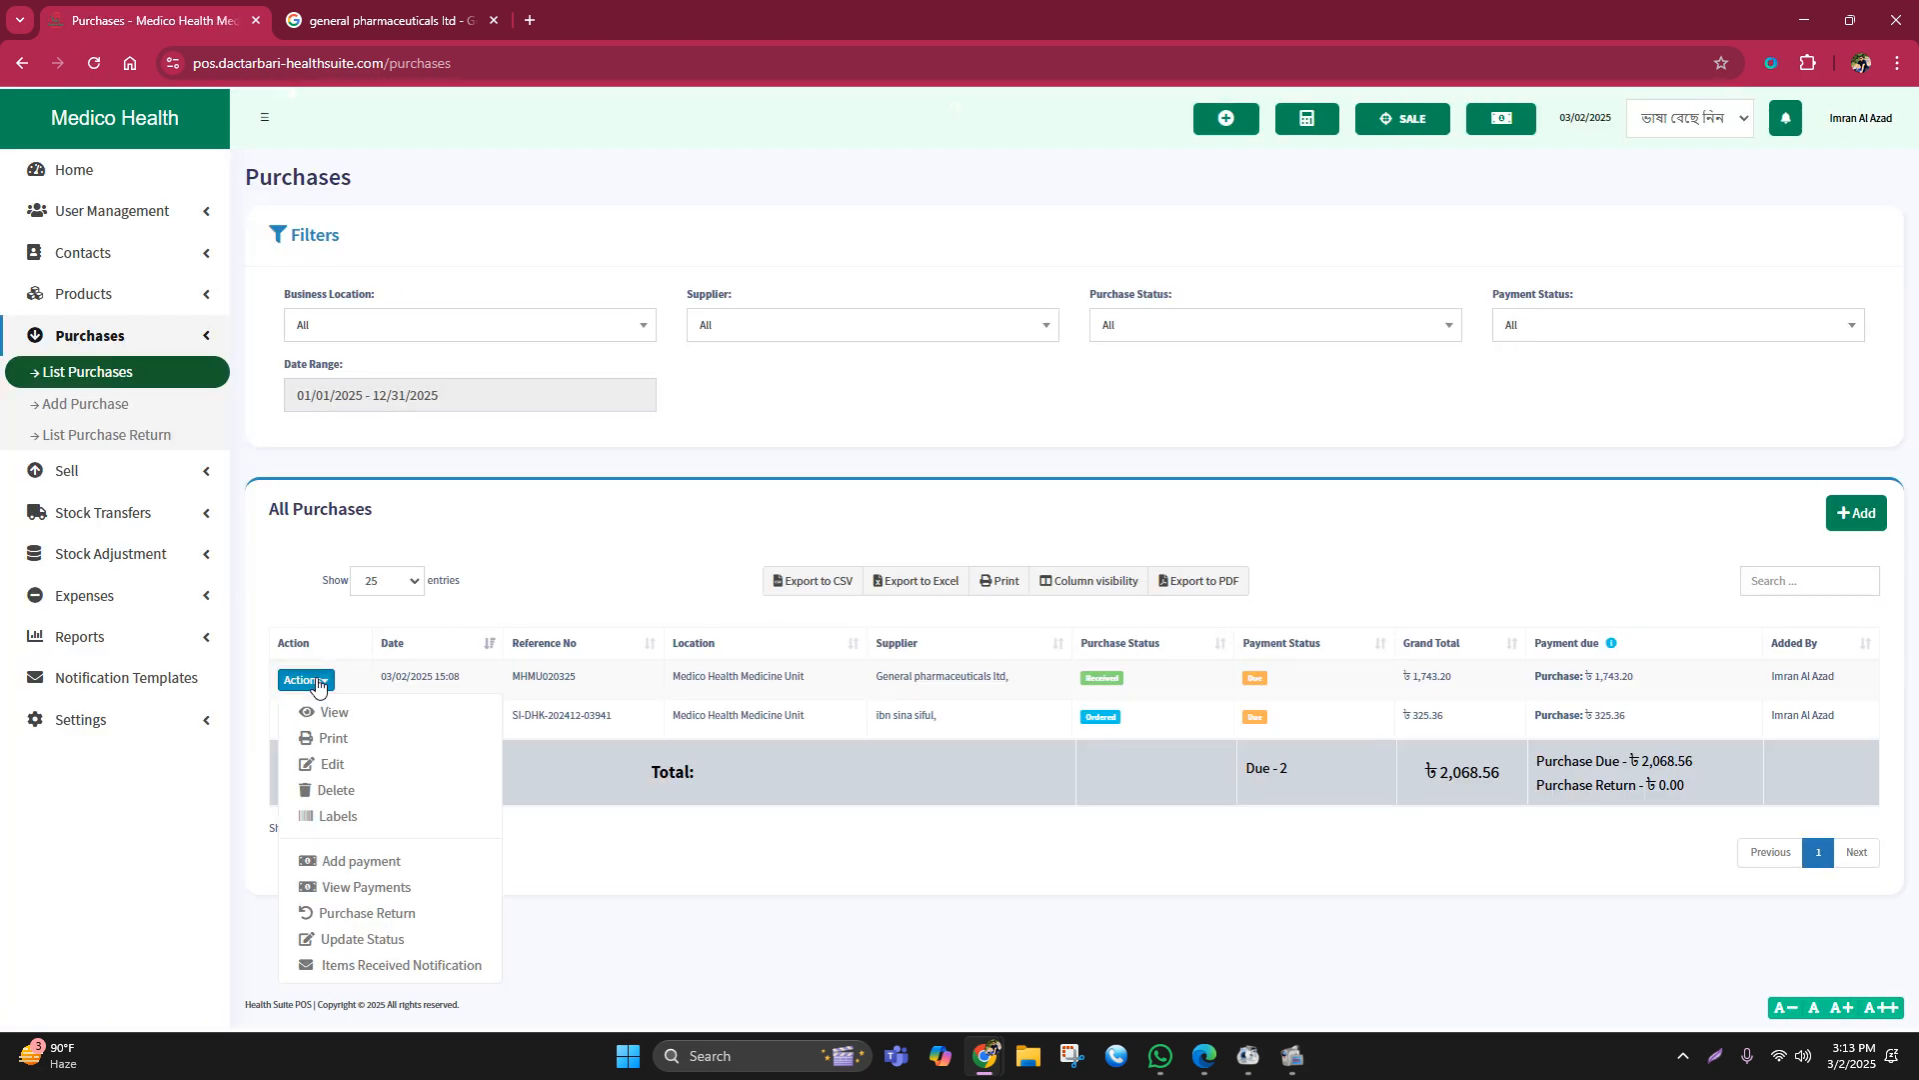
{"action": "left_click", "coordinate": [333, 759]}
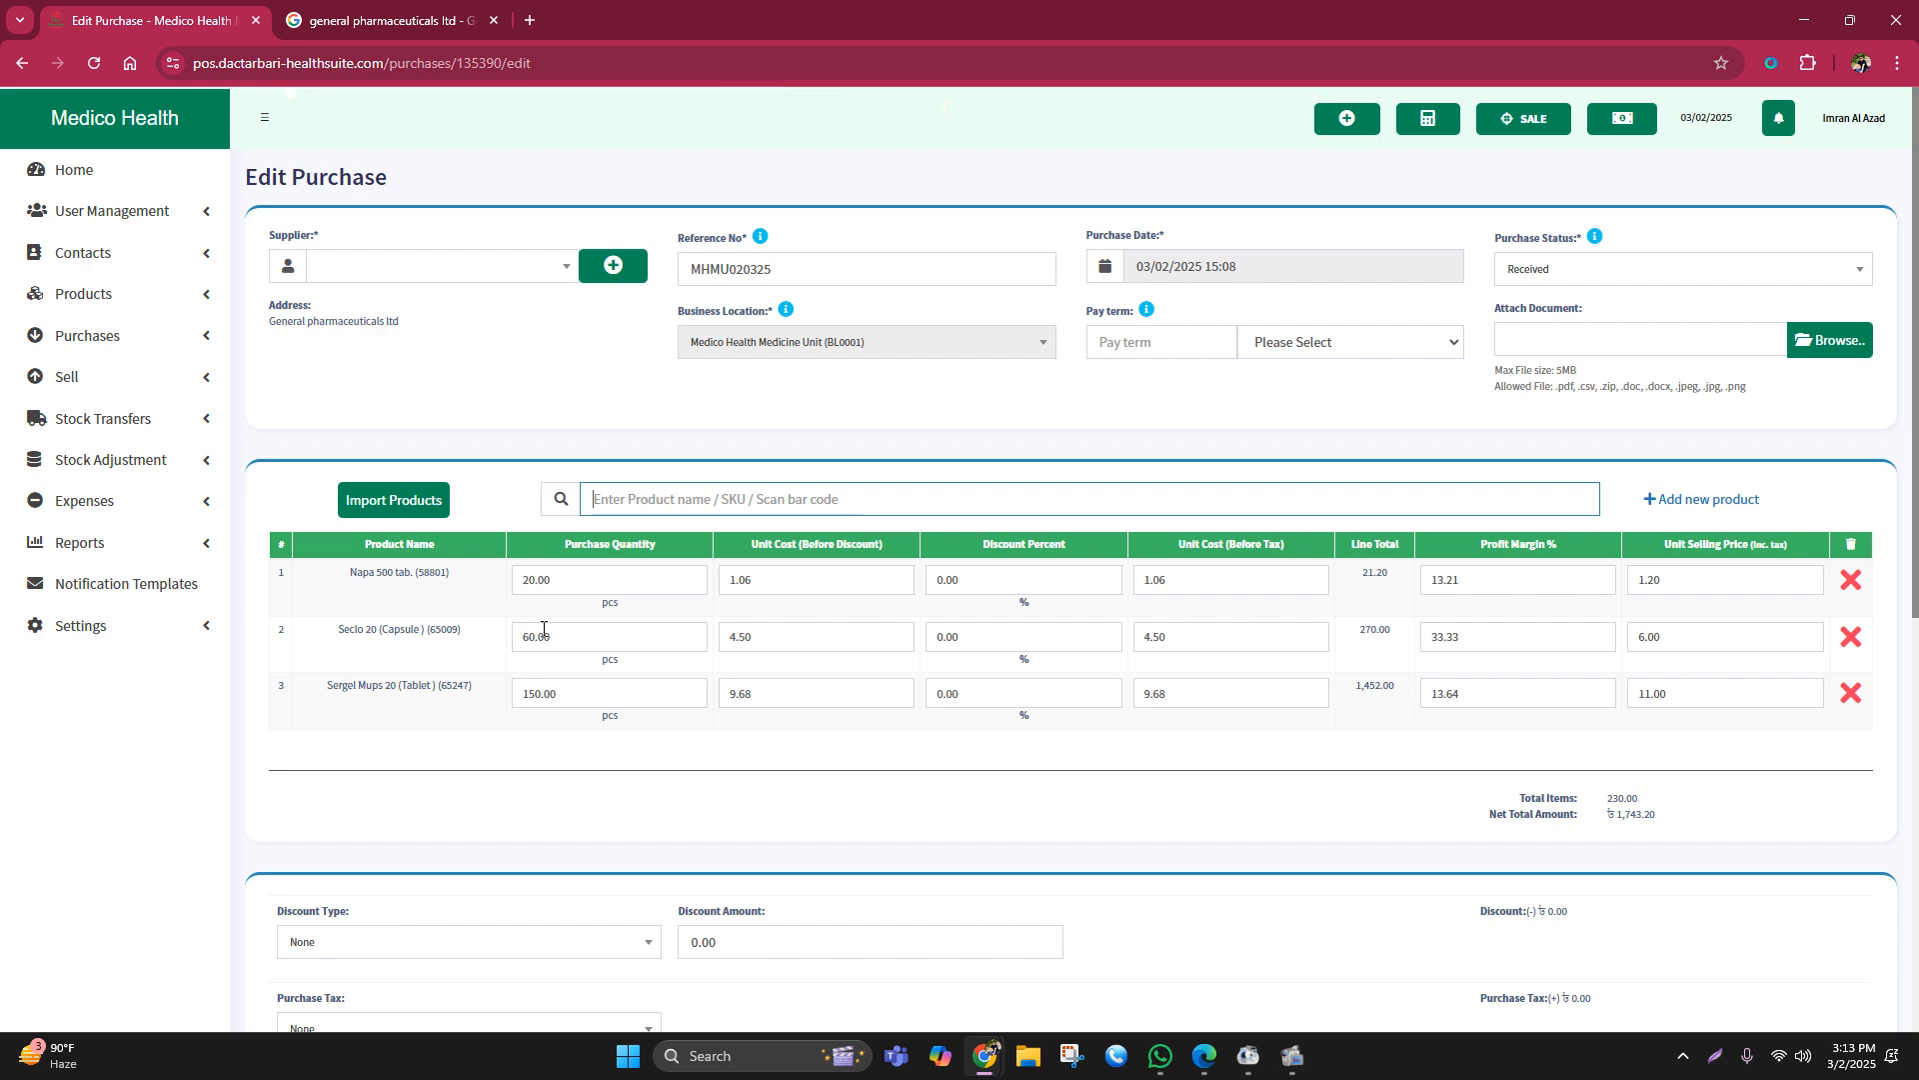
{"action": "scroll", "coordinate": [708, 558], "scroll_direction": "down", "scroll_amount": 3}
{"action": "scroll", "coordinate": [655, 484], "scroll_direction": "up", "scroll_amount": 3}
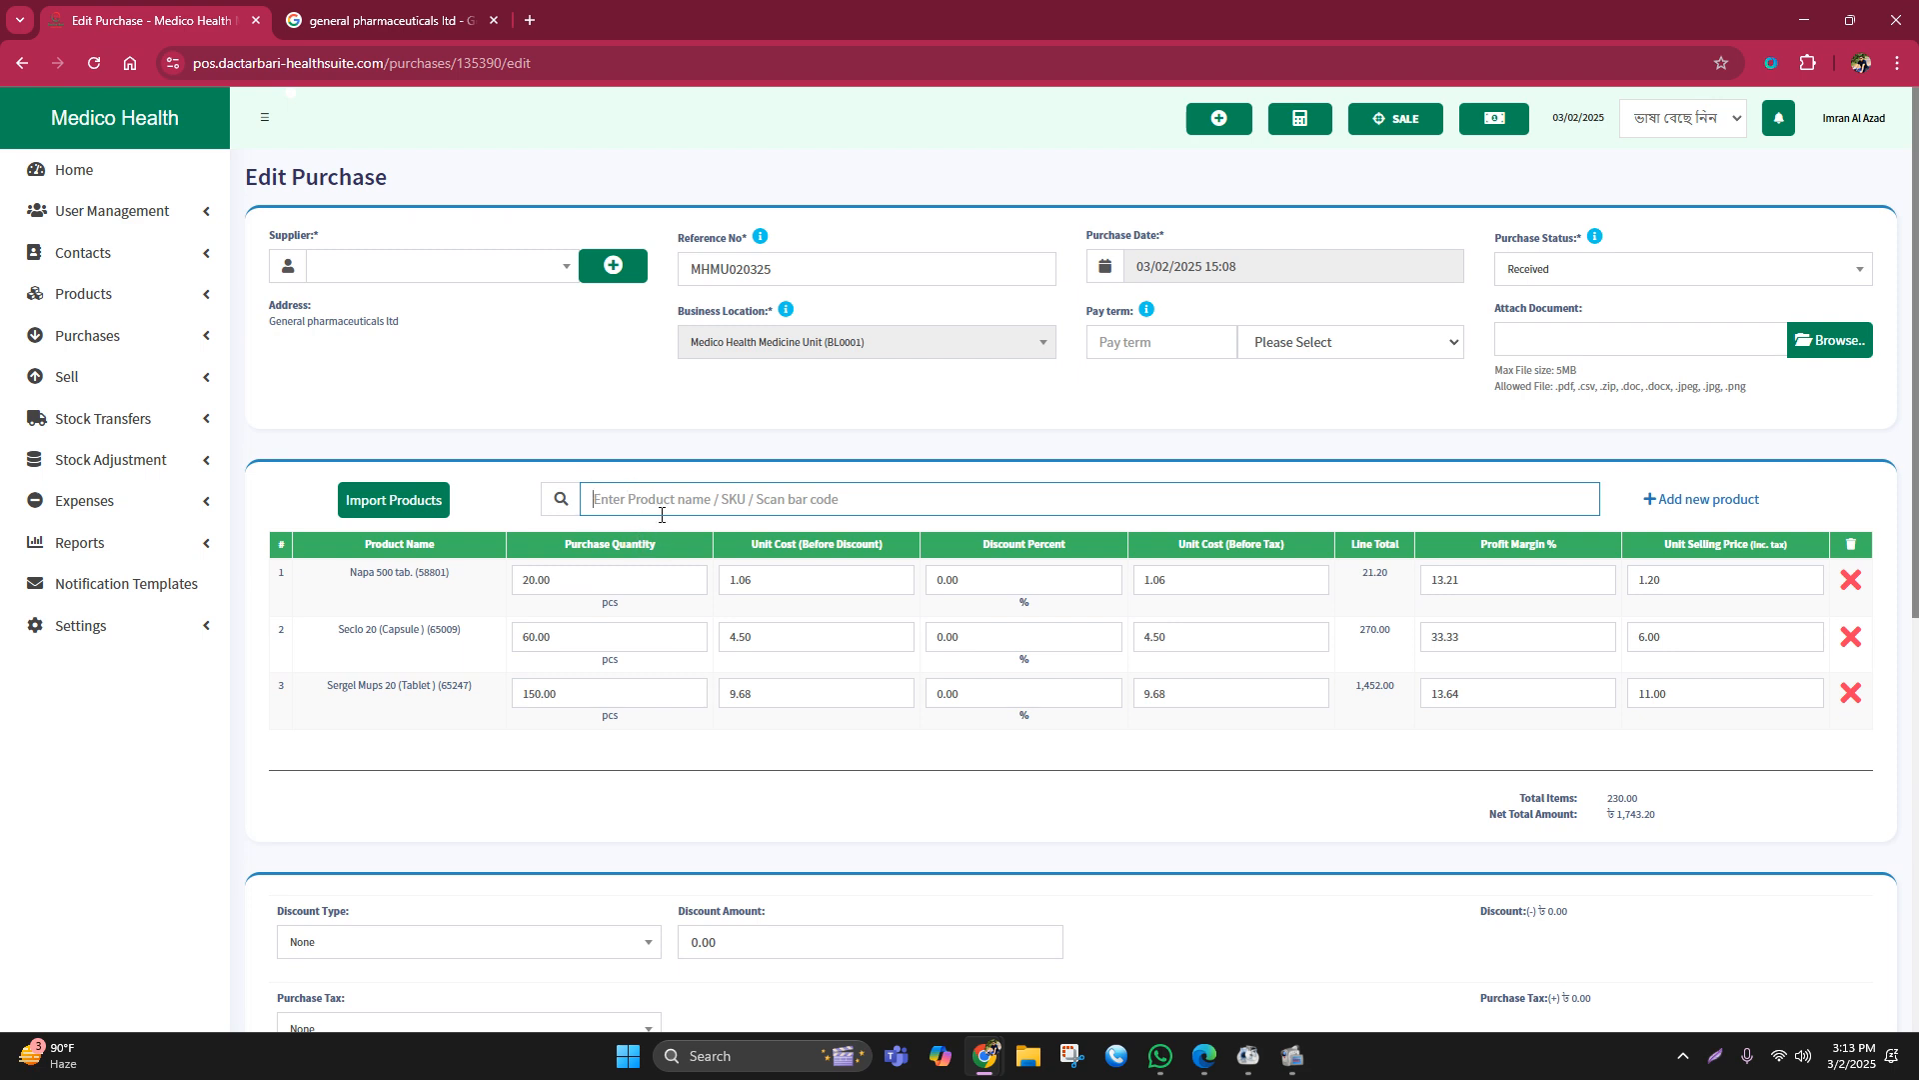
{"action": "scroll", "coordinate": [699, 514], "scroll_direction": "down", "scroll_amount": 3}
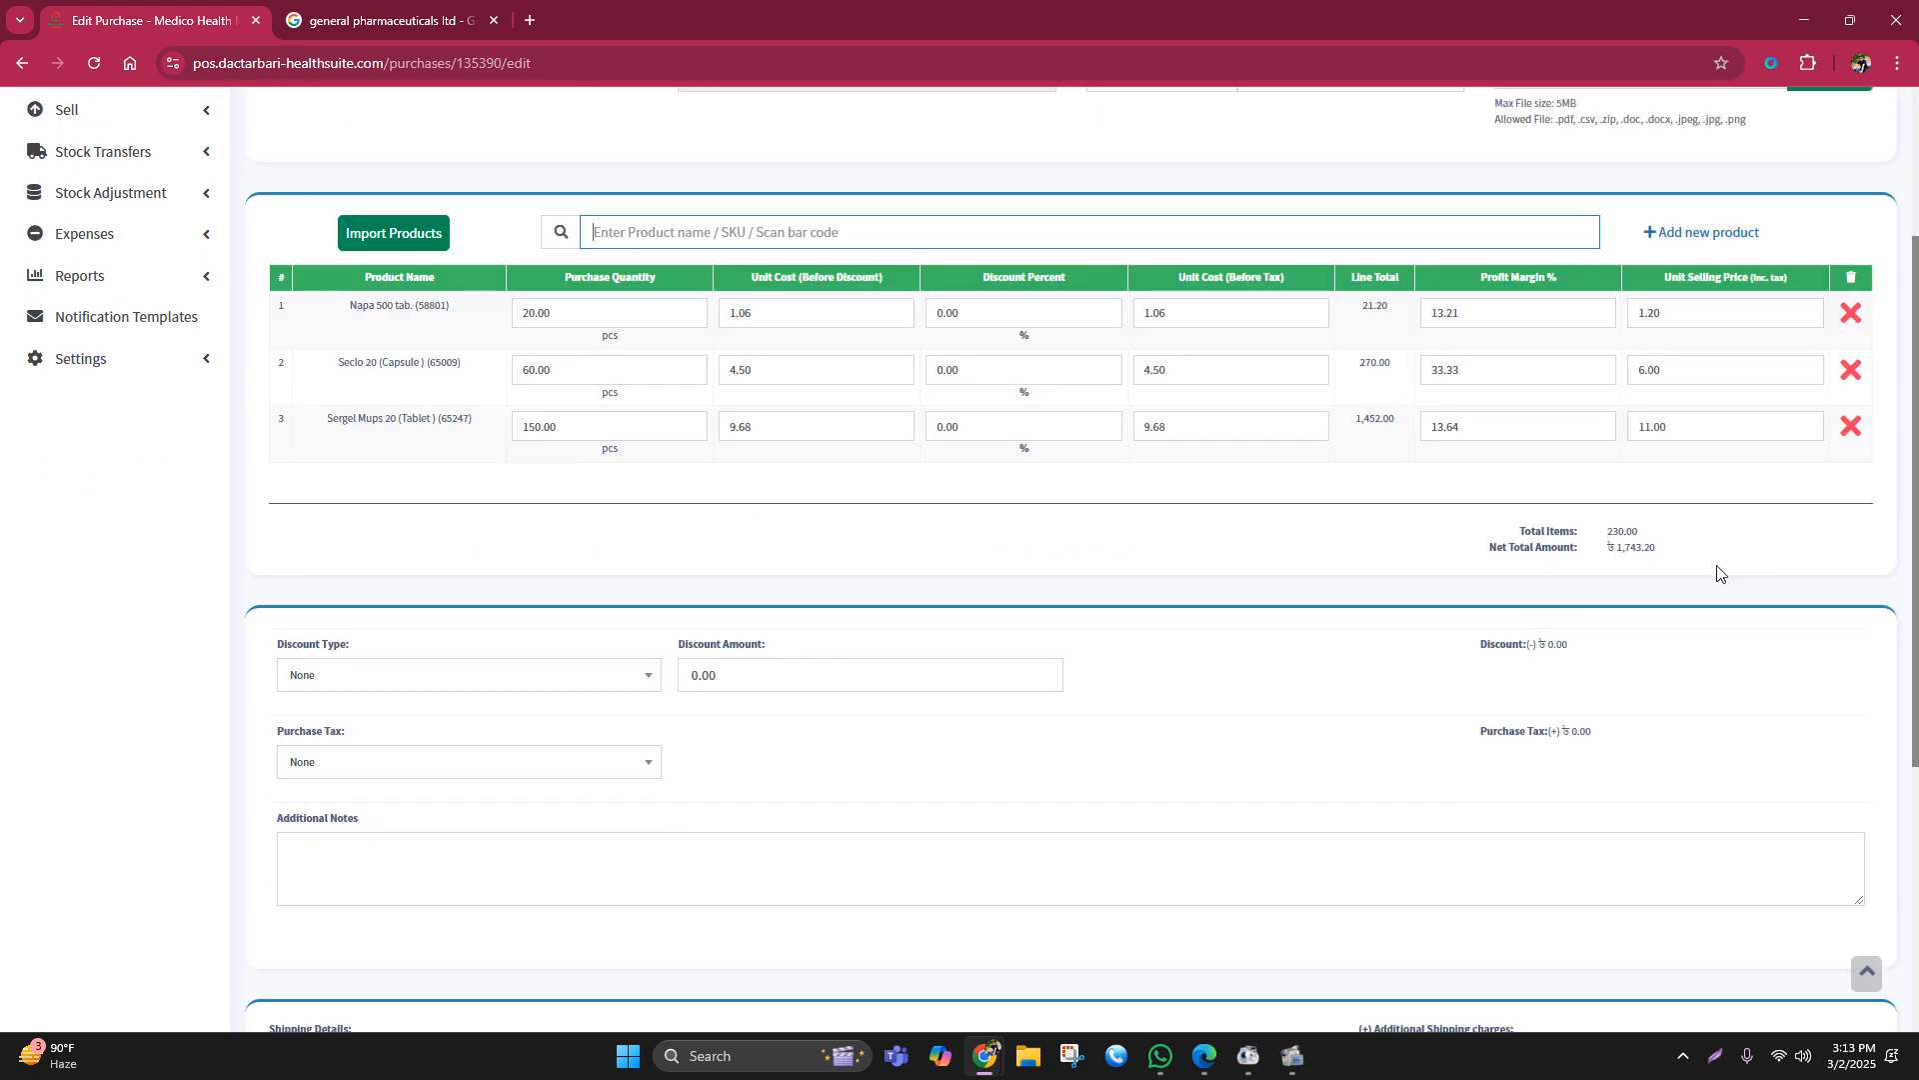
{"action": "scroll", "coordinate": [1063, 672], "scroll_direction": "down", "scroll_amount": 5}
{"action": "left_click", "coordinate": [1061, 967]}
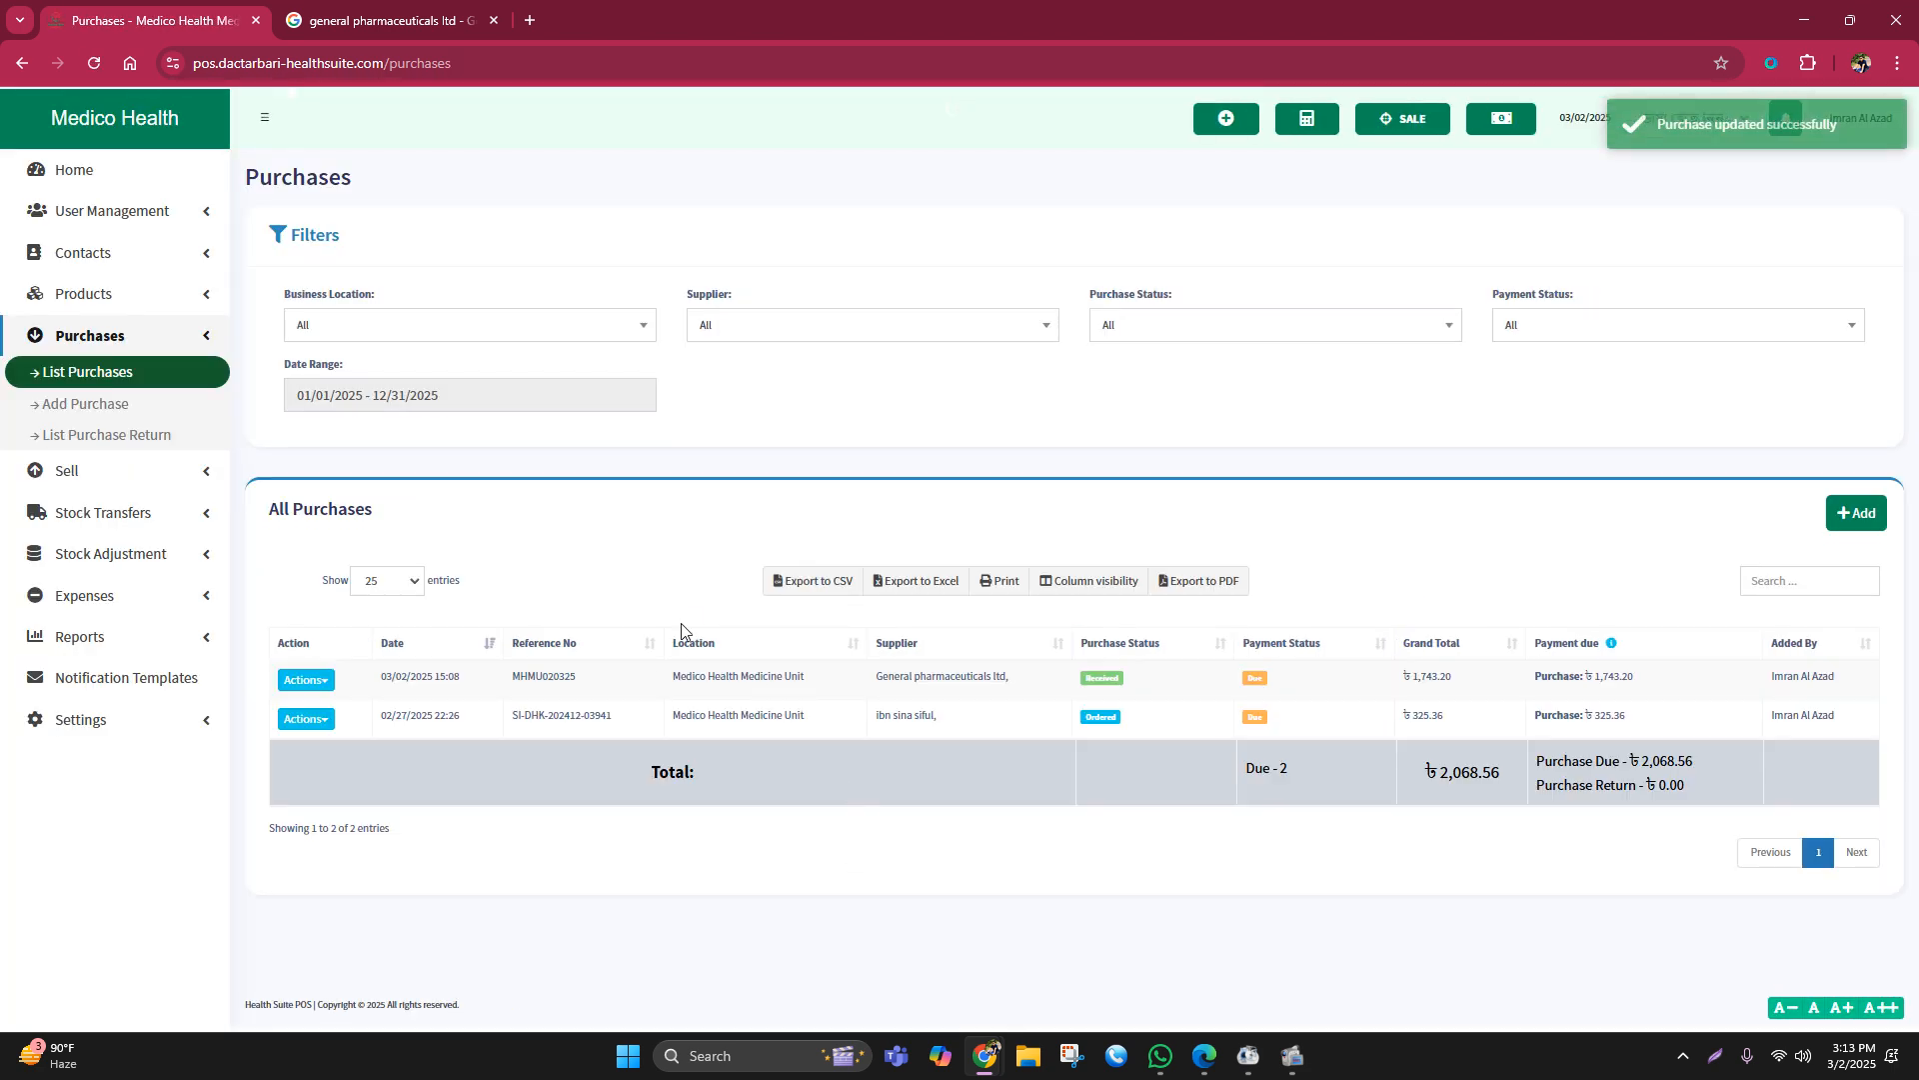
Step: Browse the product list, home dashboard and purchases list from the sidebar
{"action": "left_click", "coordinate": [84, 294]}
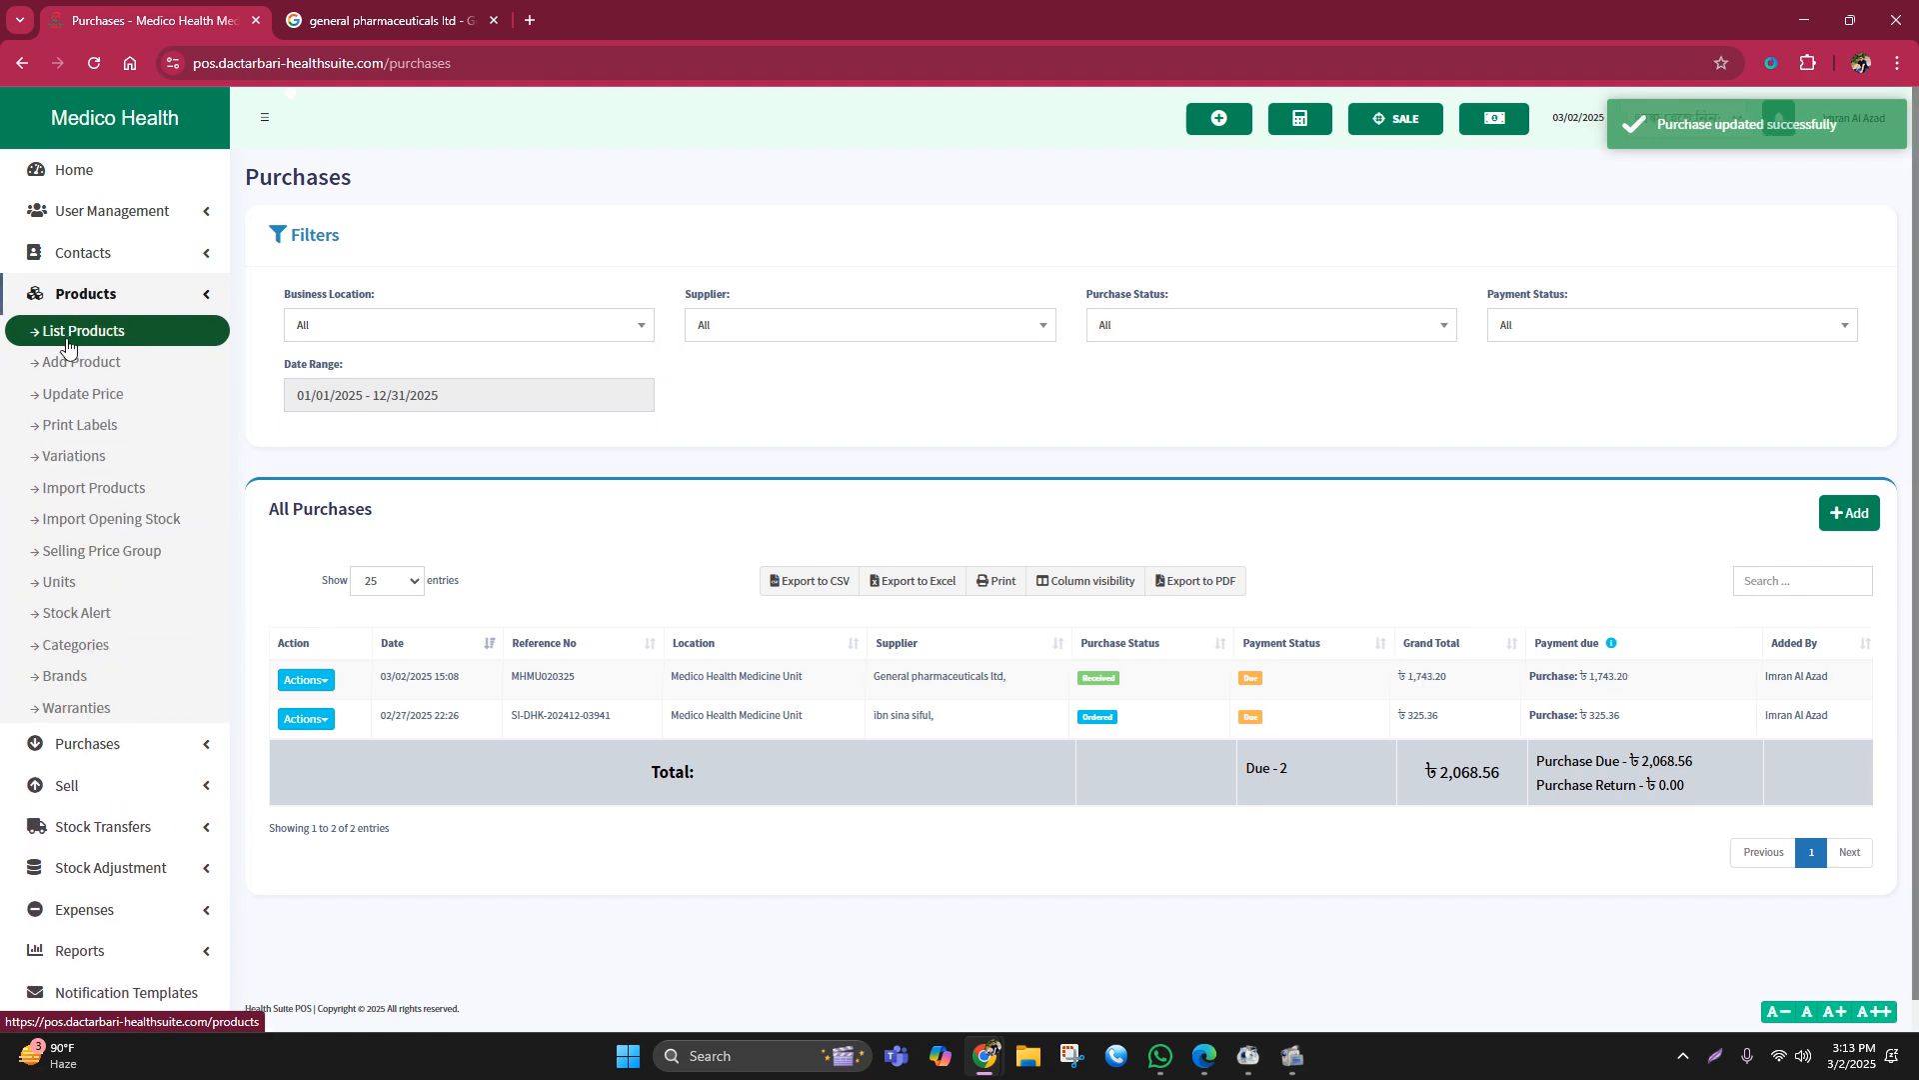
{"action": "left_click", "coordinate": [67, 342]}
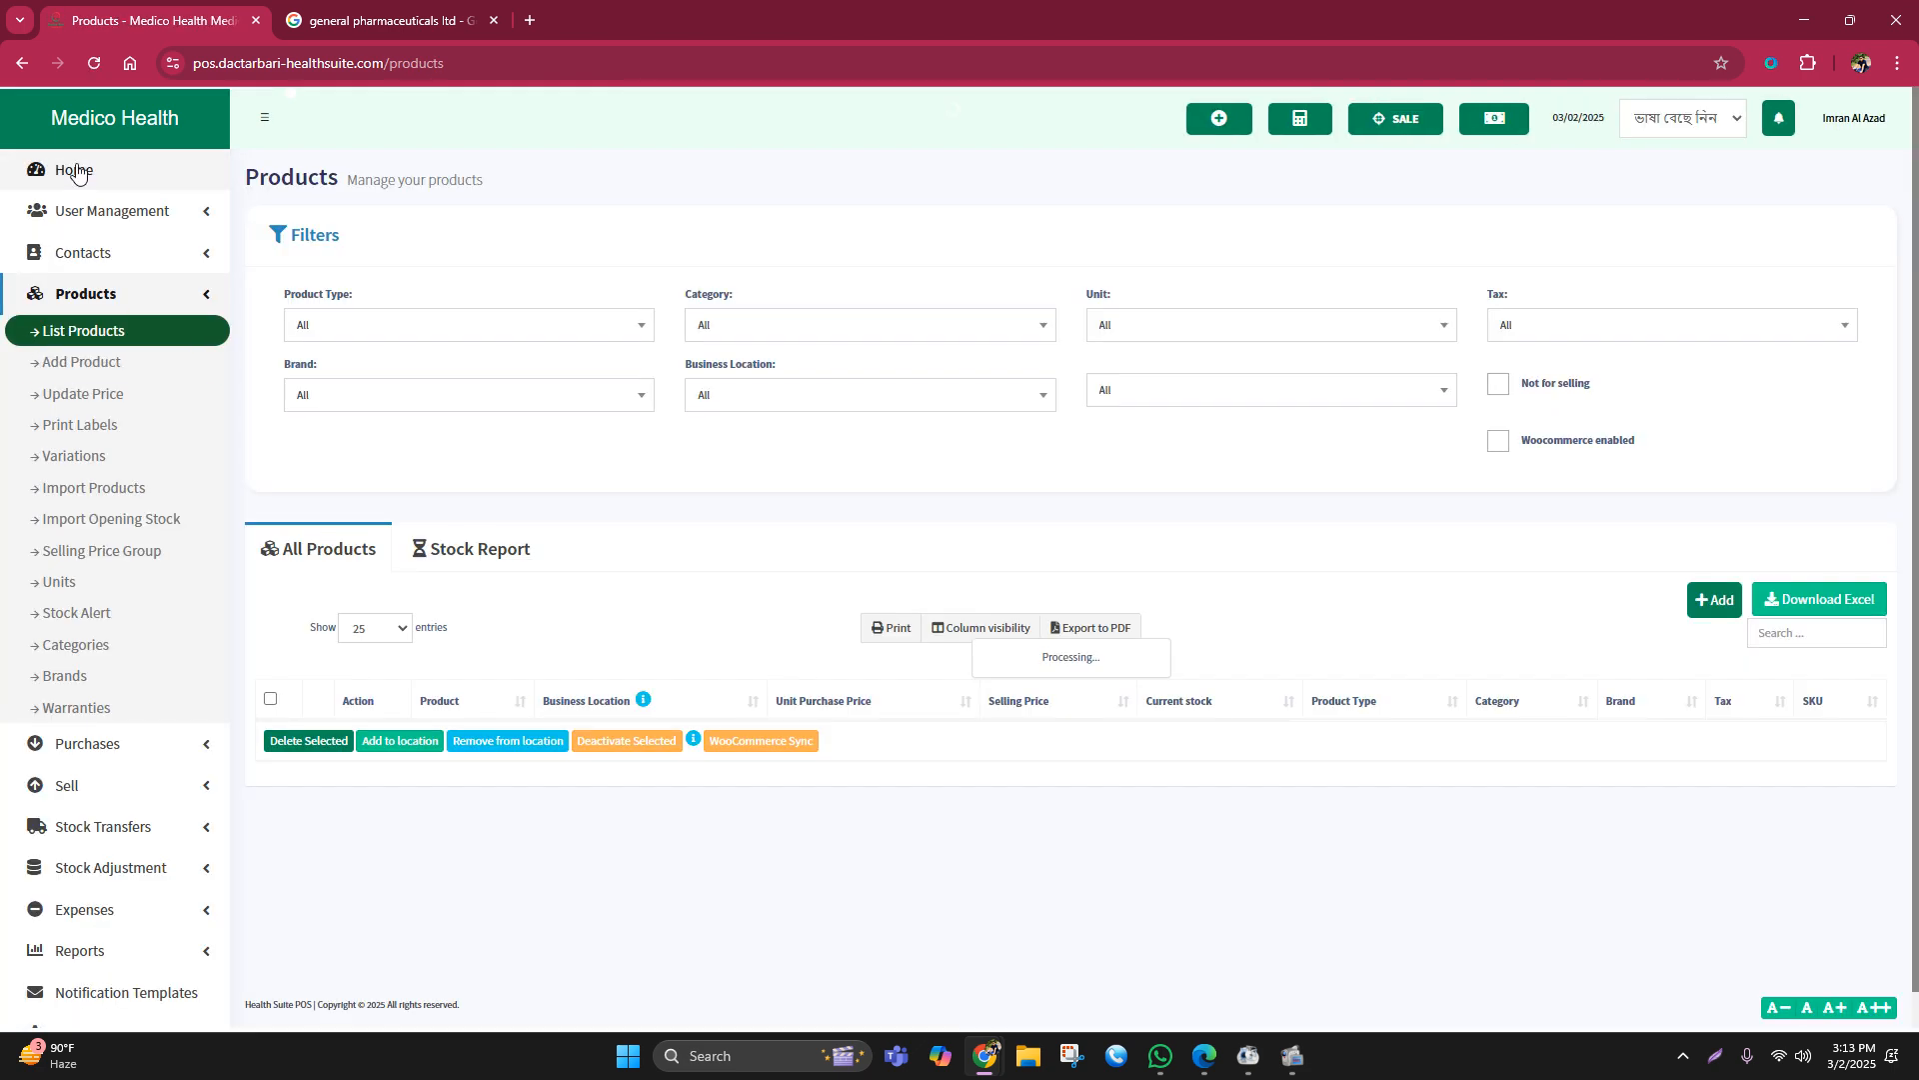
{"action": "left_click", "coordinate": [75, 171]}
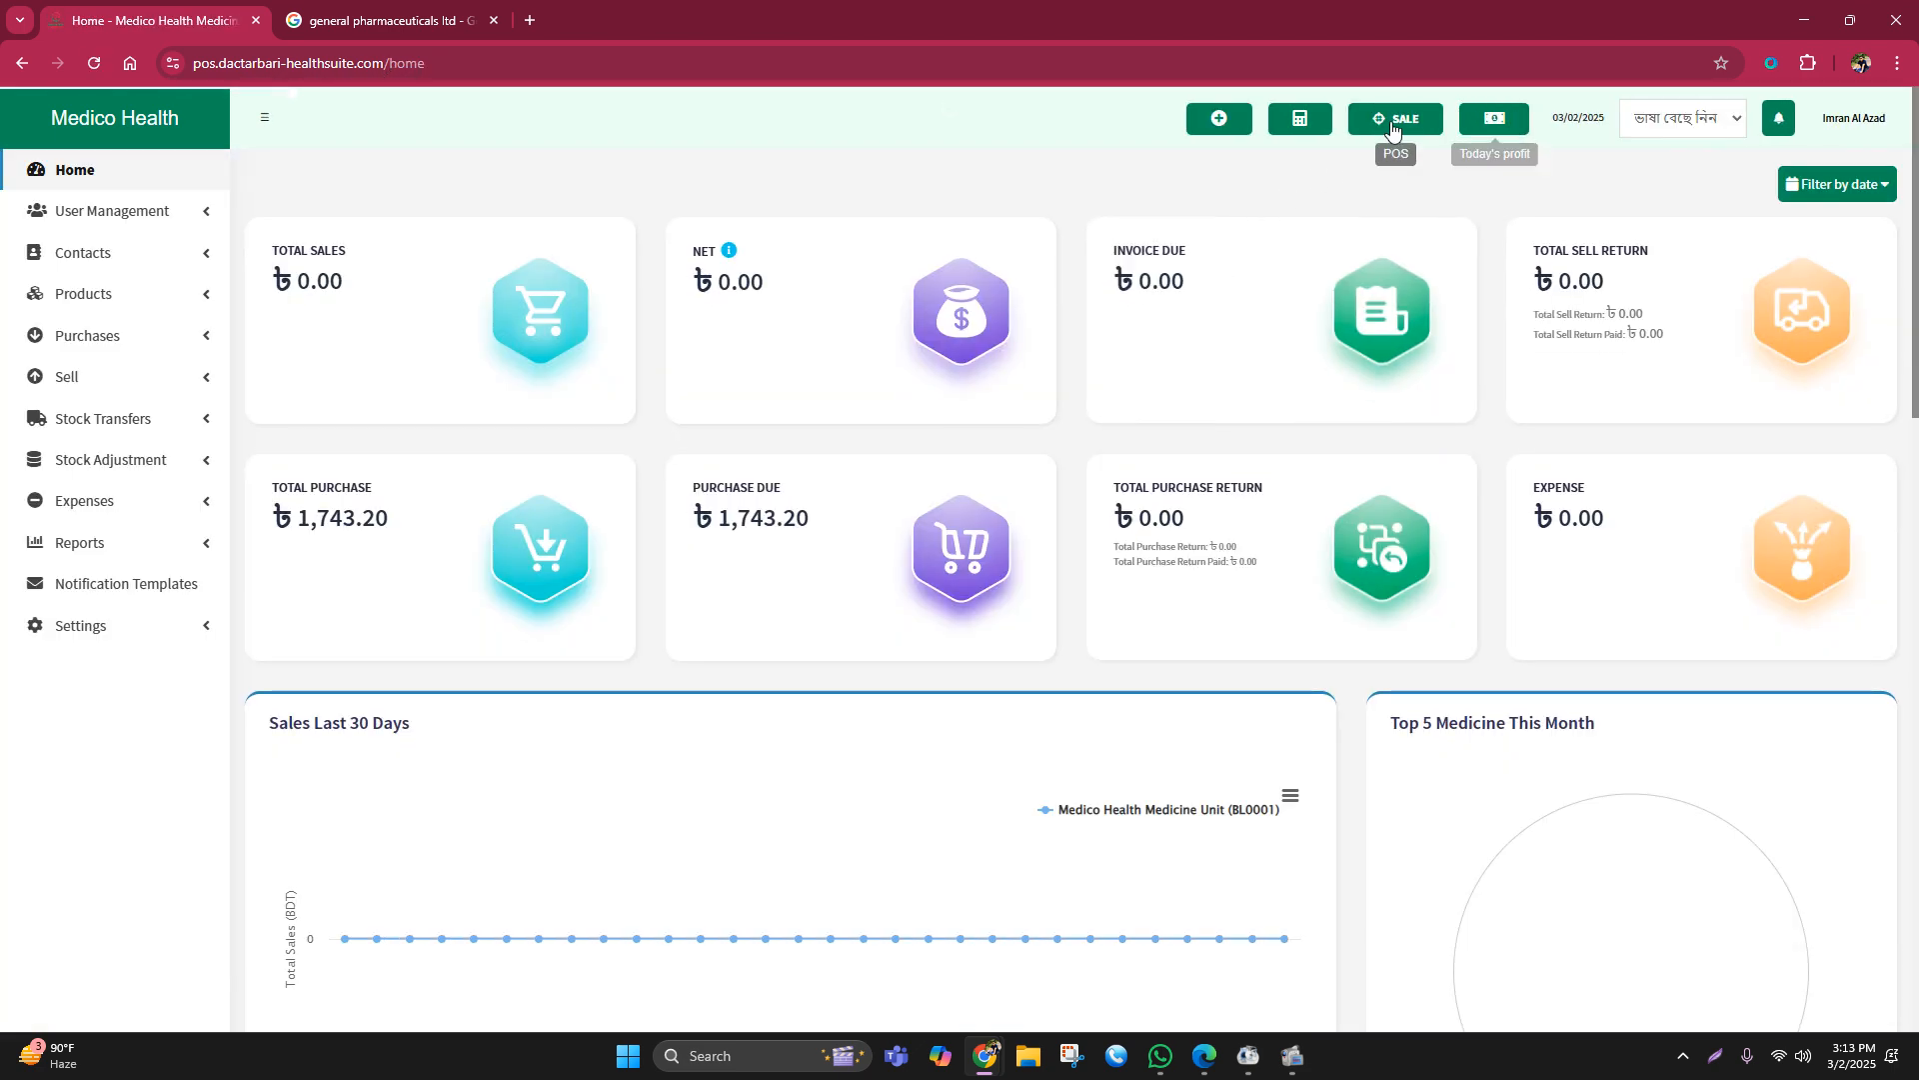
{"action": "left_click", "coordinate": [87, 336]}
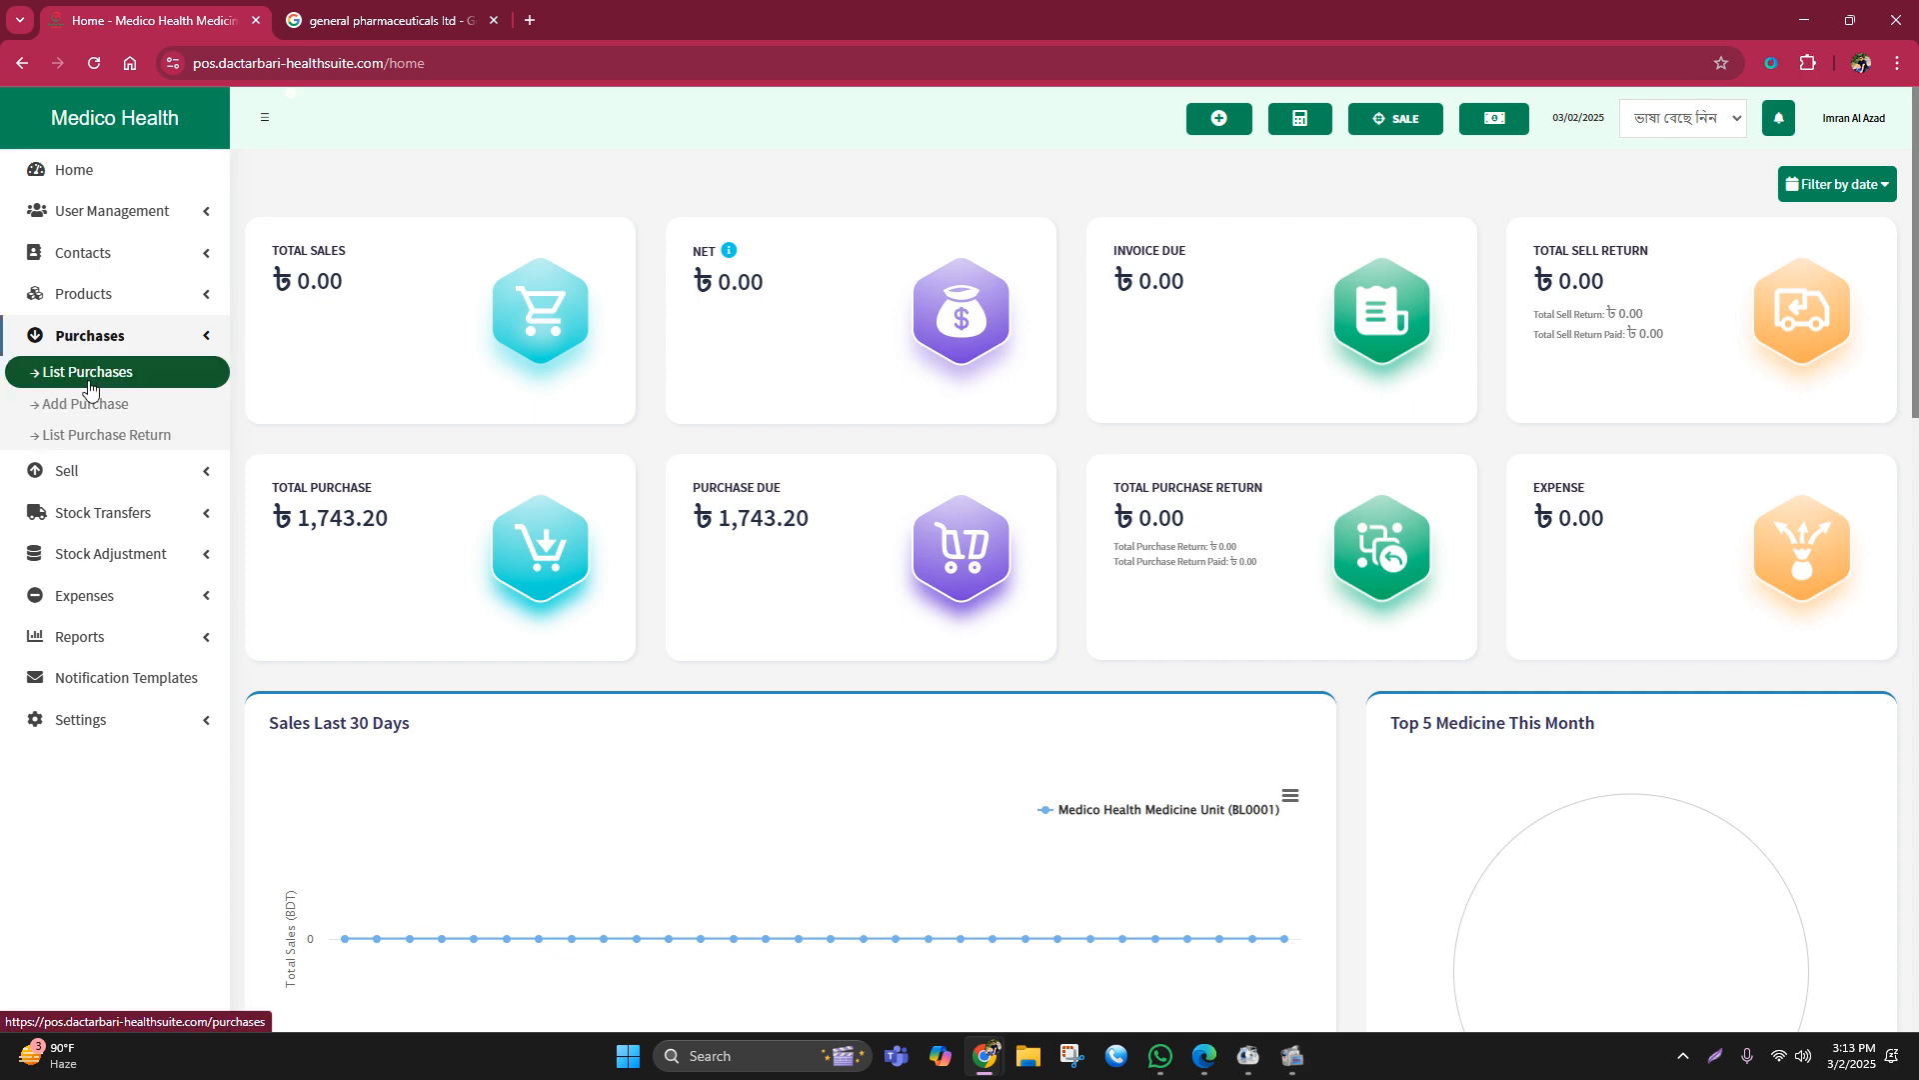
{"action": "left_click", "coordinate": [74, 385]}
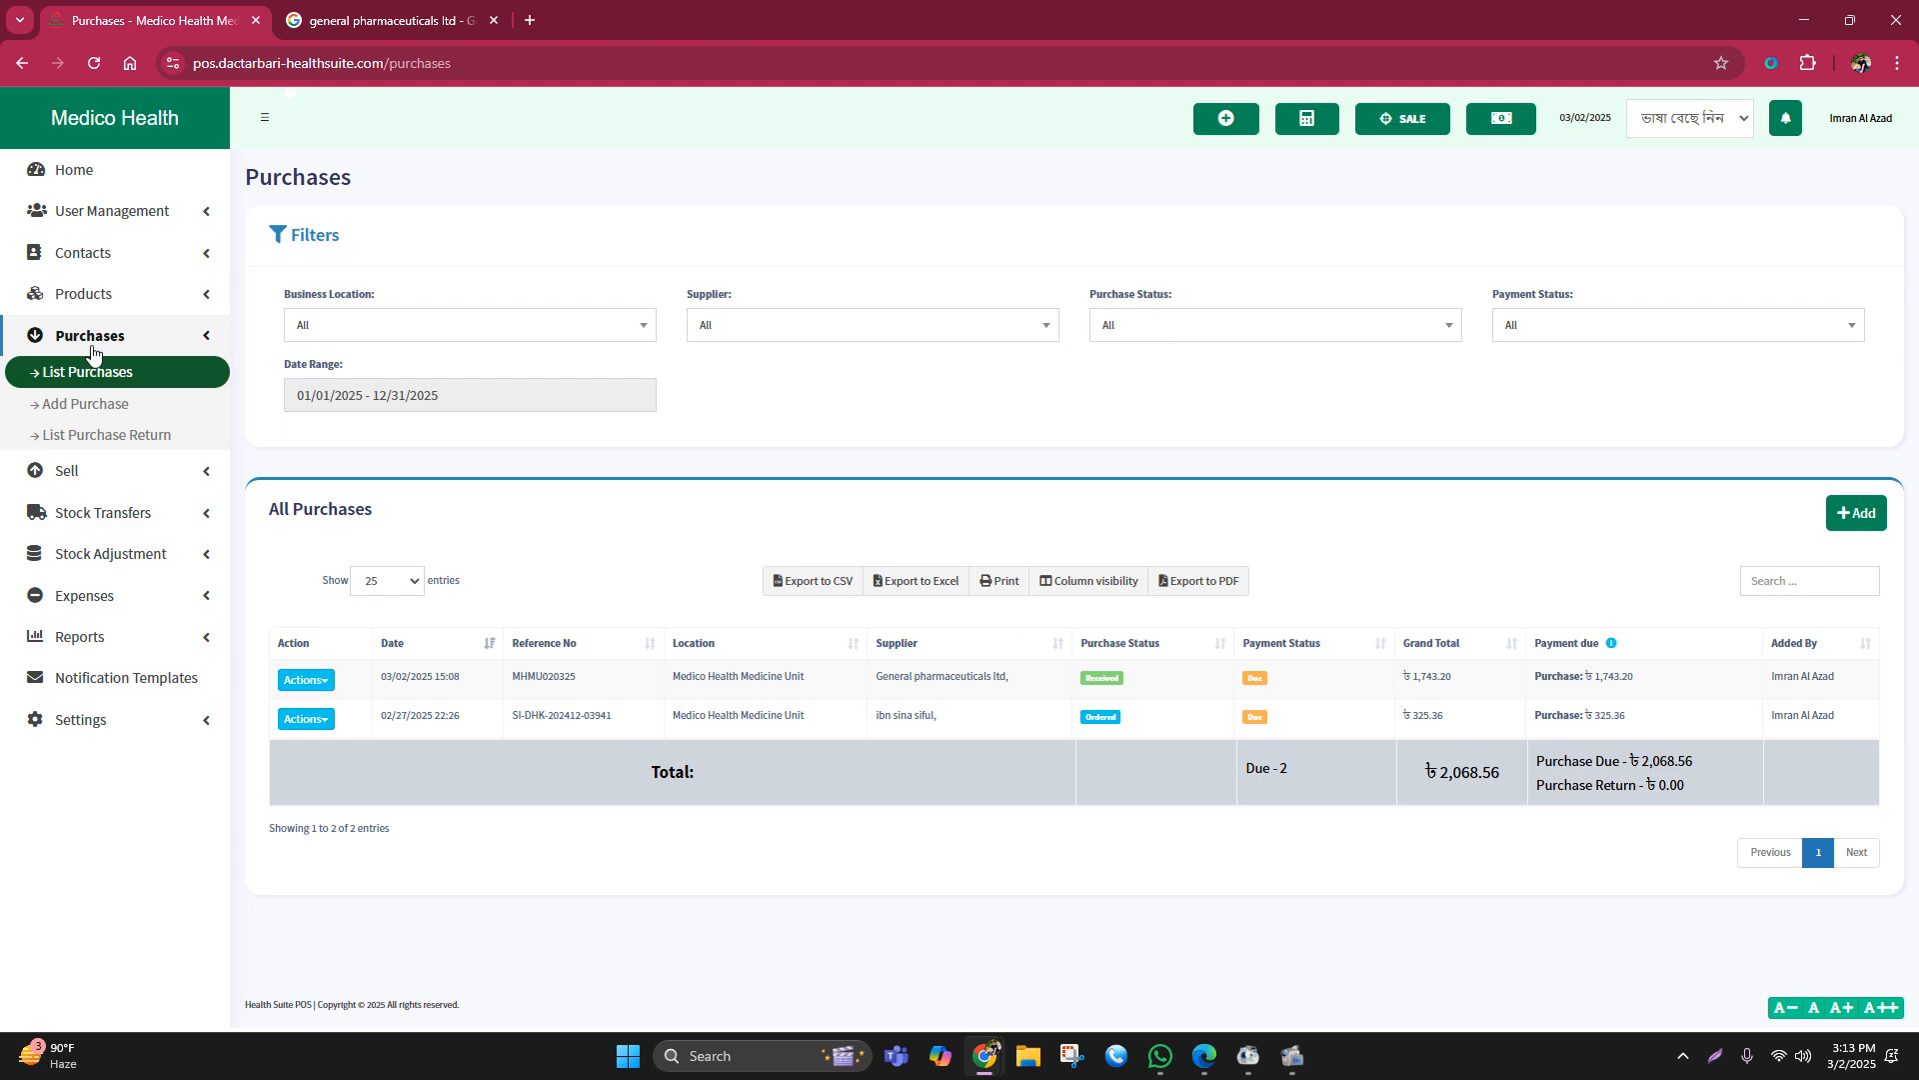
{"action": "left_click", "coordinate": [92, 338]}
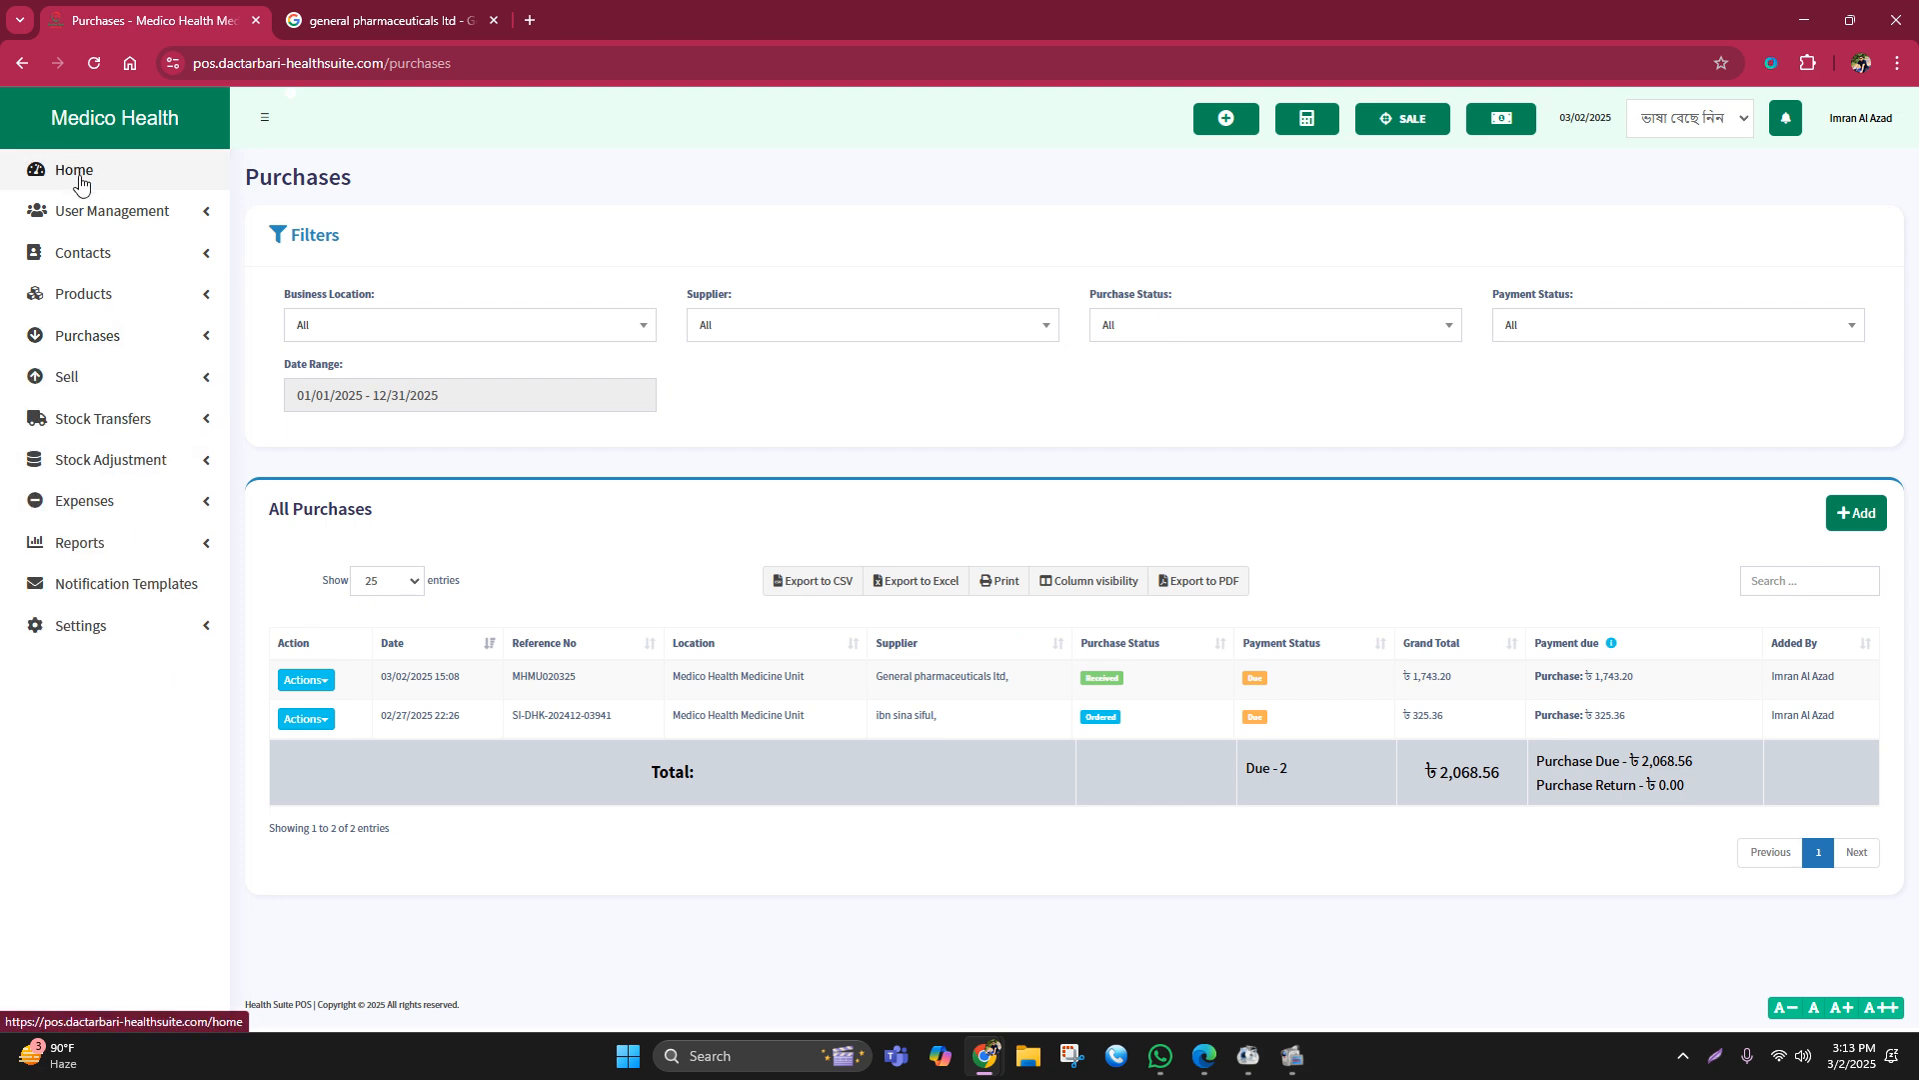
Step: Start a POS sale and open the cash register with 0 cash in hand
{"action": "left_click", "coordinate": [1406, 129]}
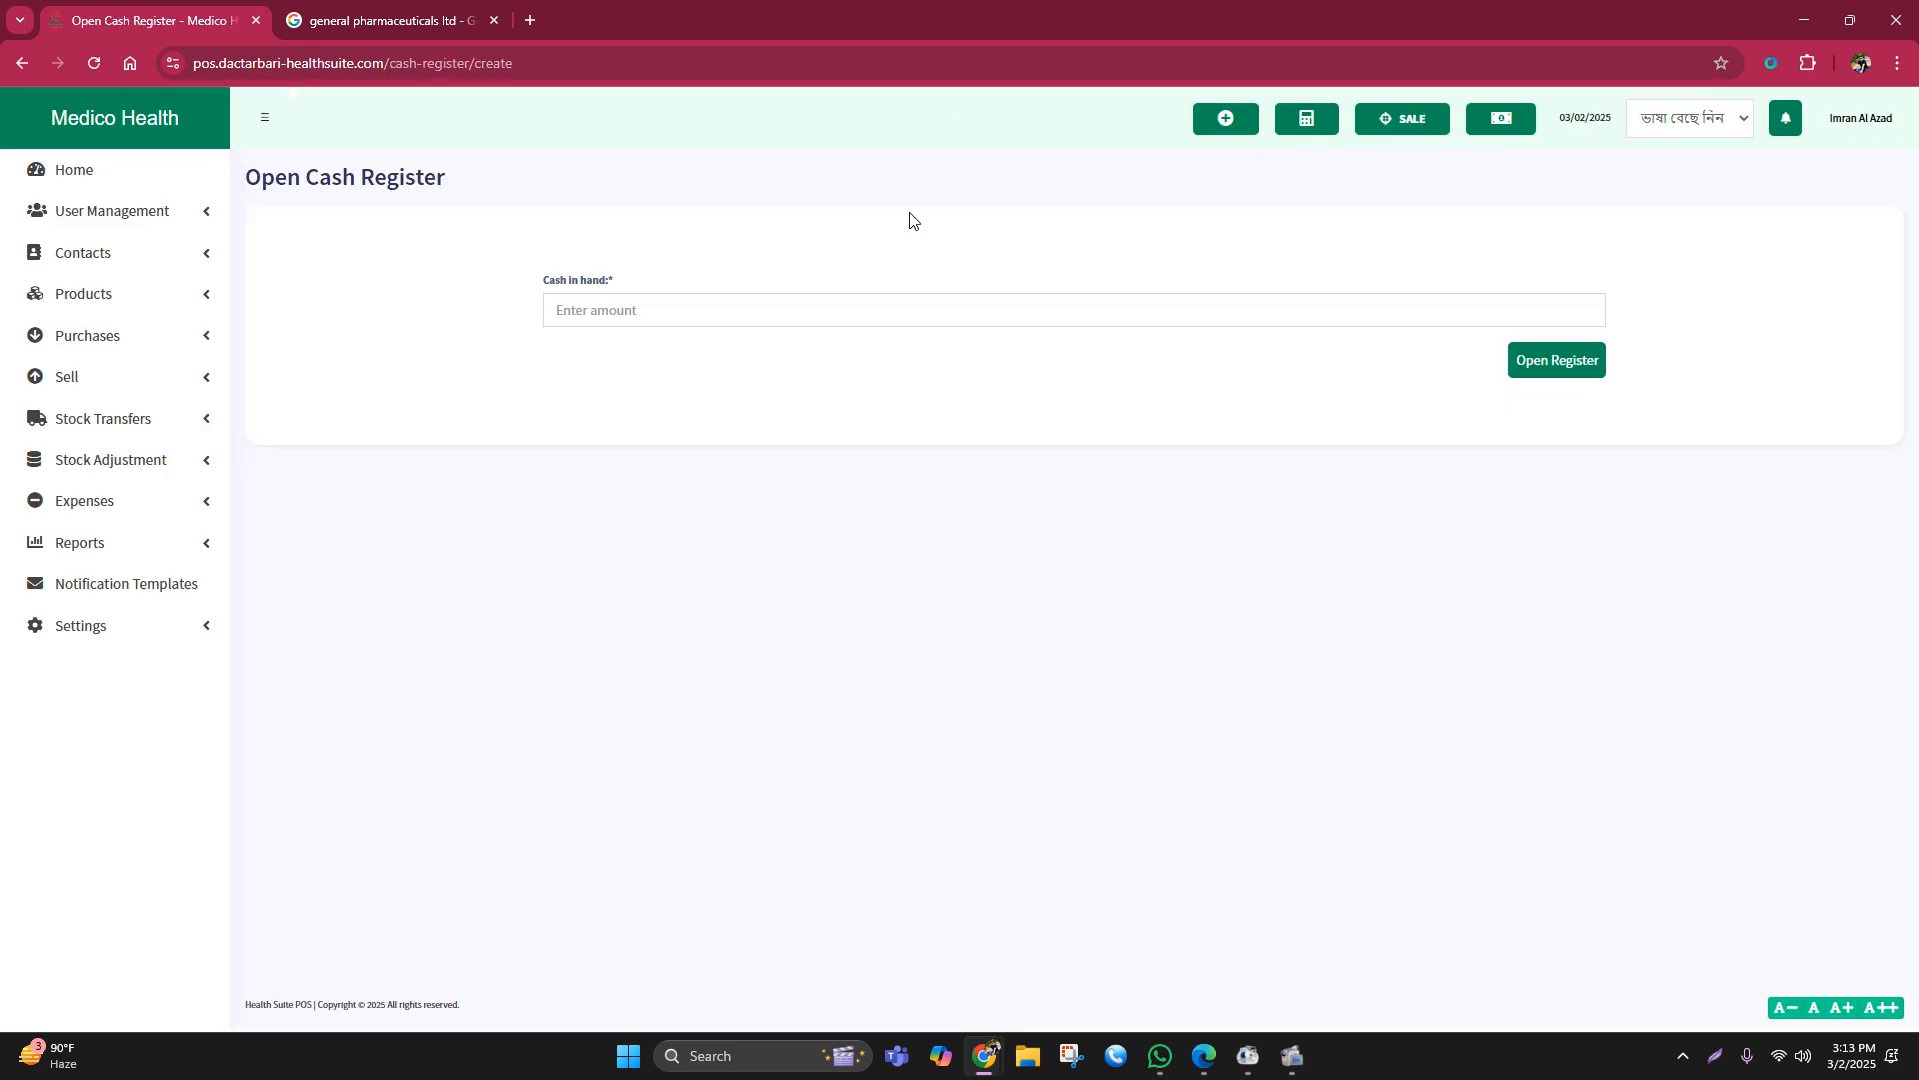
{"action": "left_click", "coordinate": [578, 321]}
{"action": "type", "text": "0"}
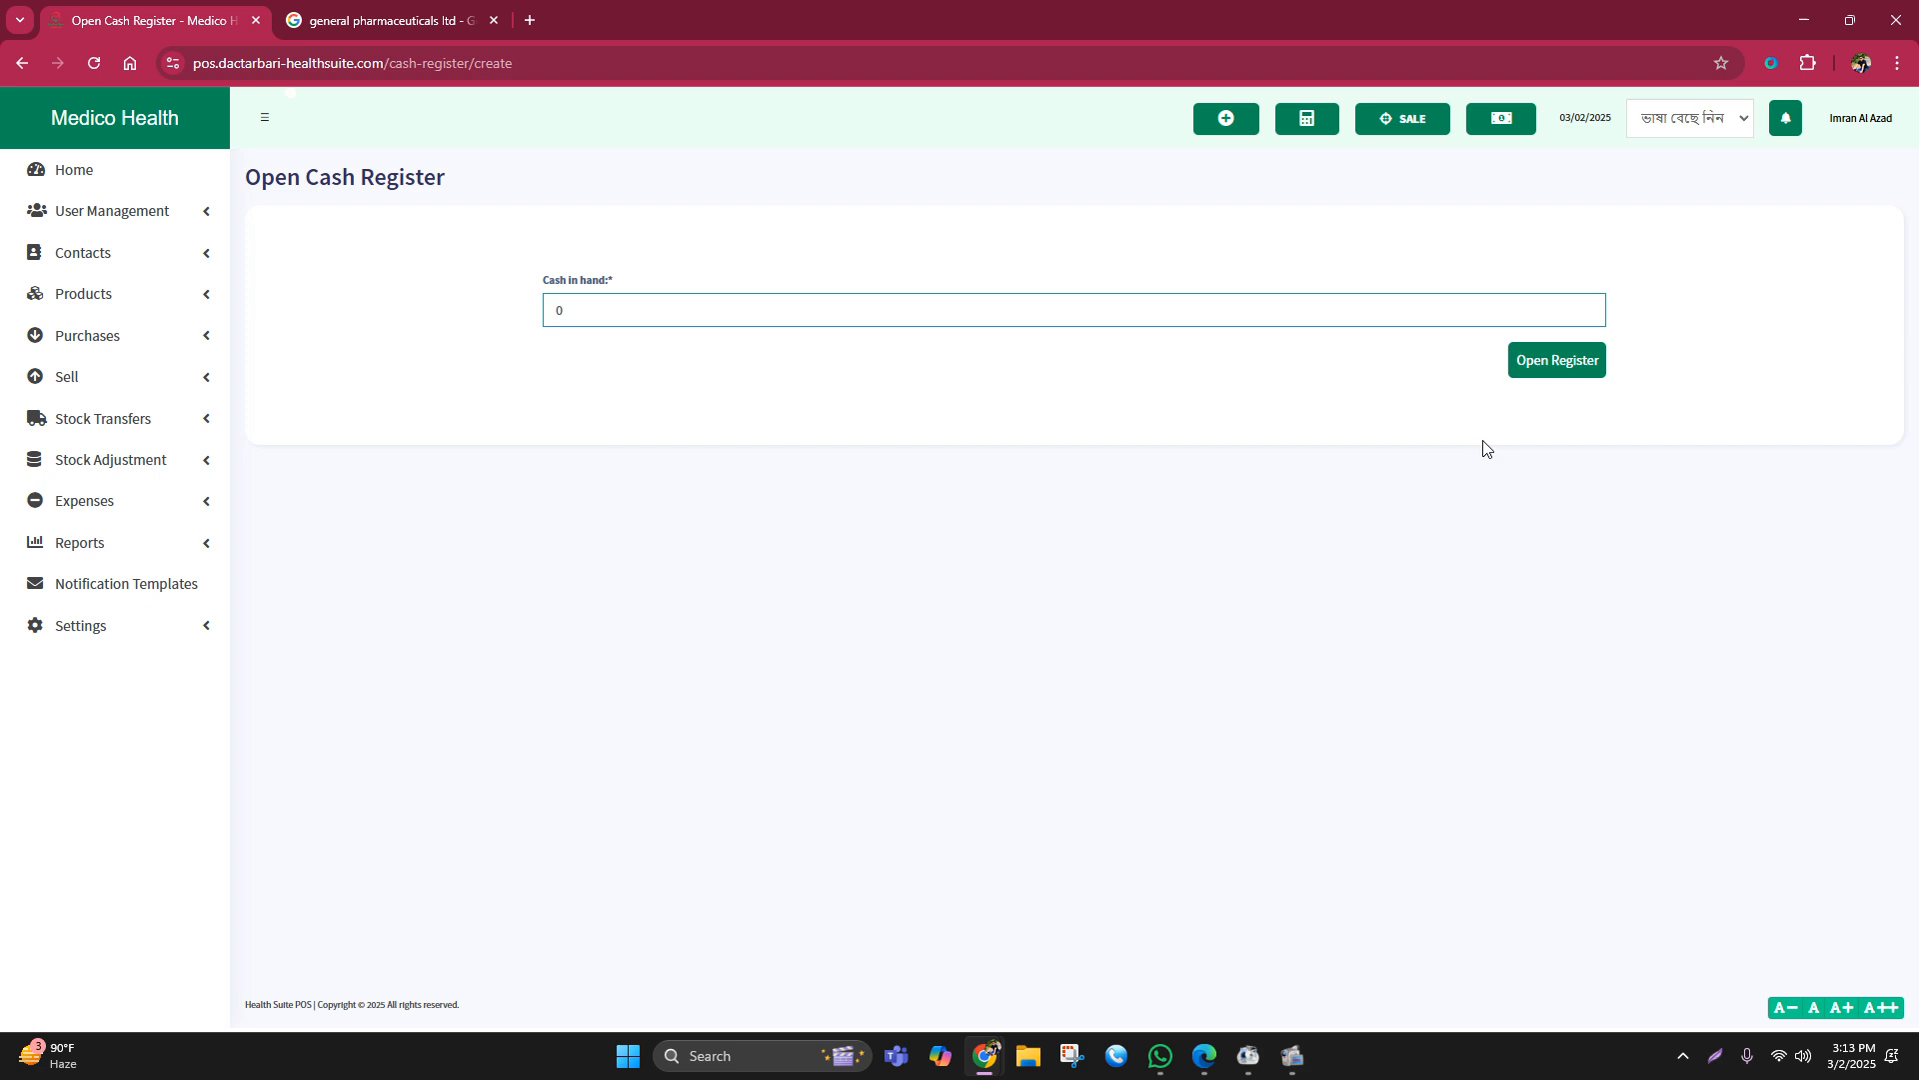
{"action": "left_click", "coordinate": [1518, 362]}
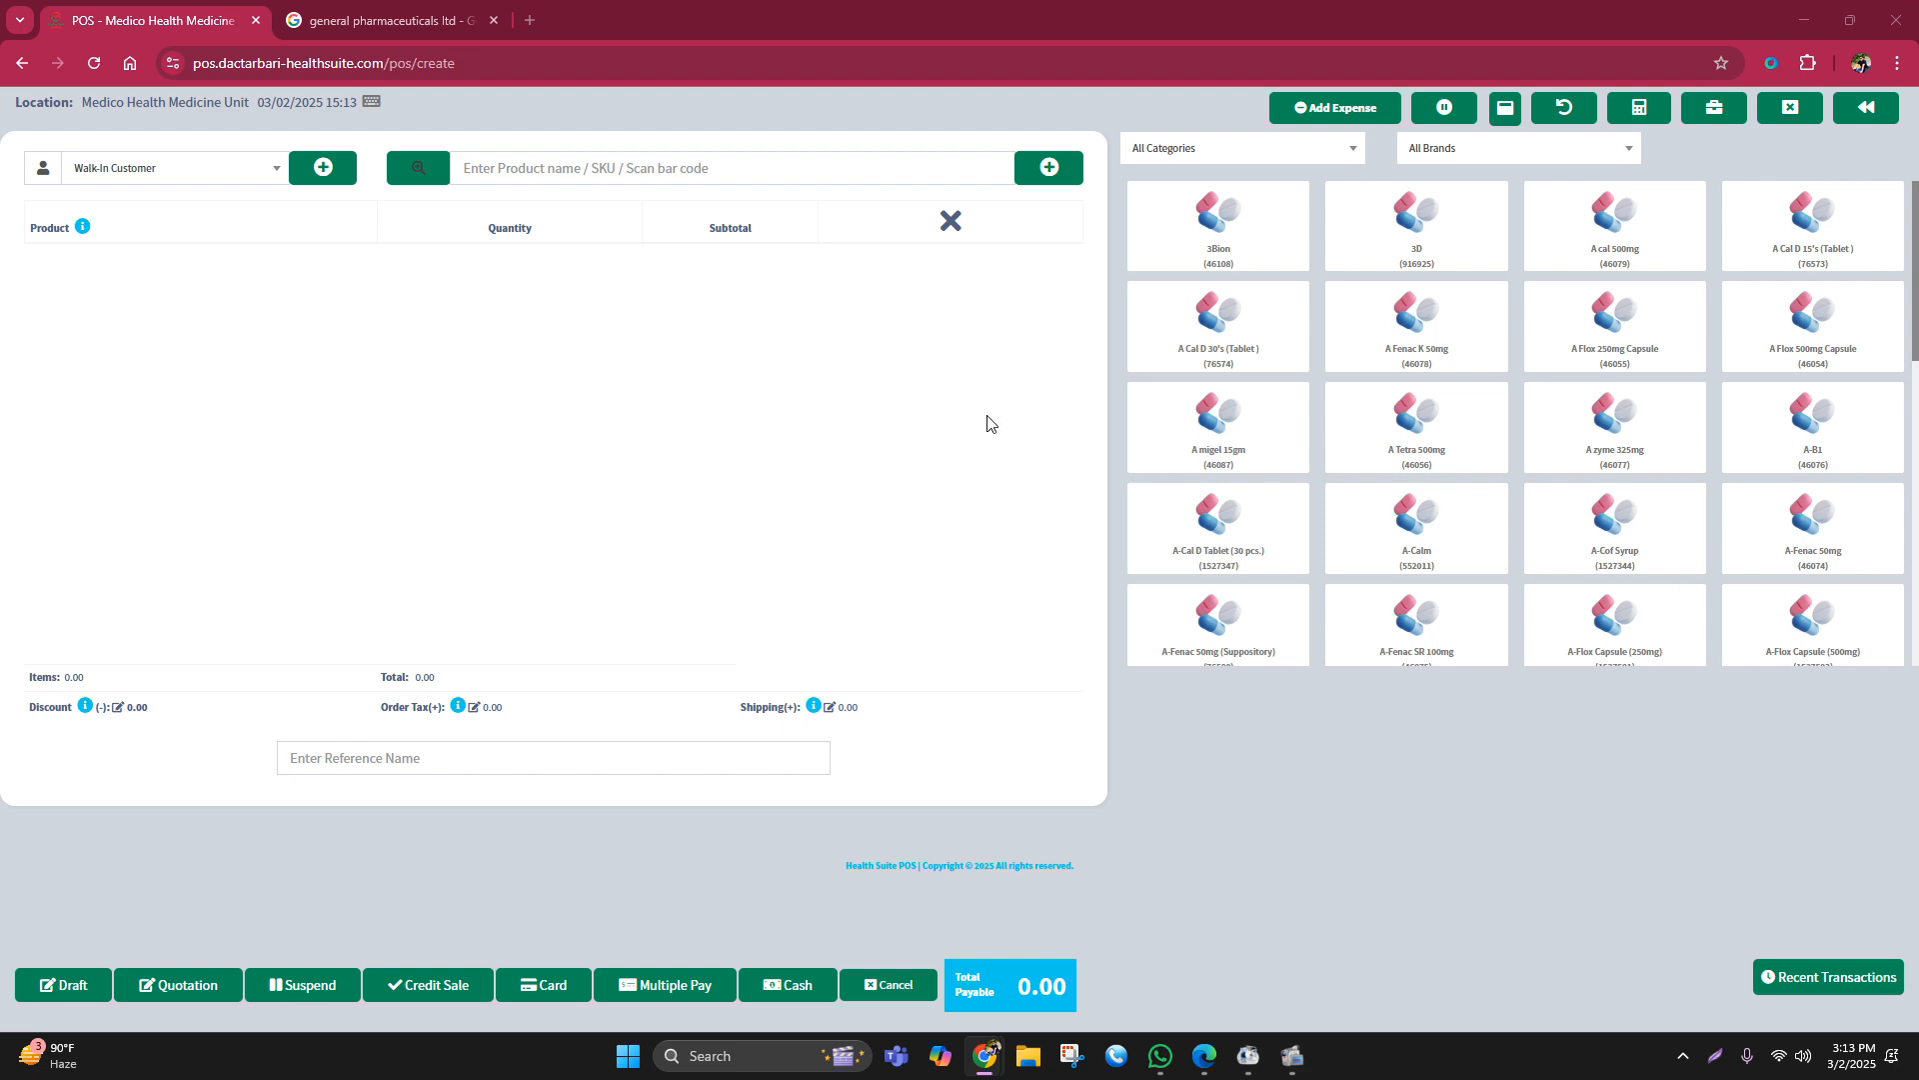
{"action": "left_click", "coordinate": [495, 156]}
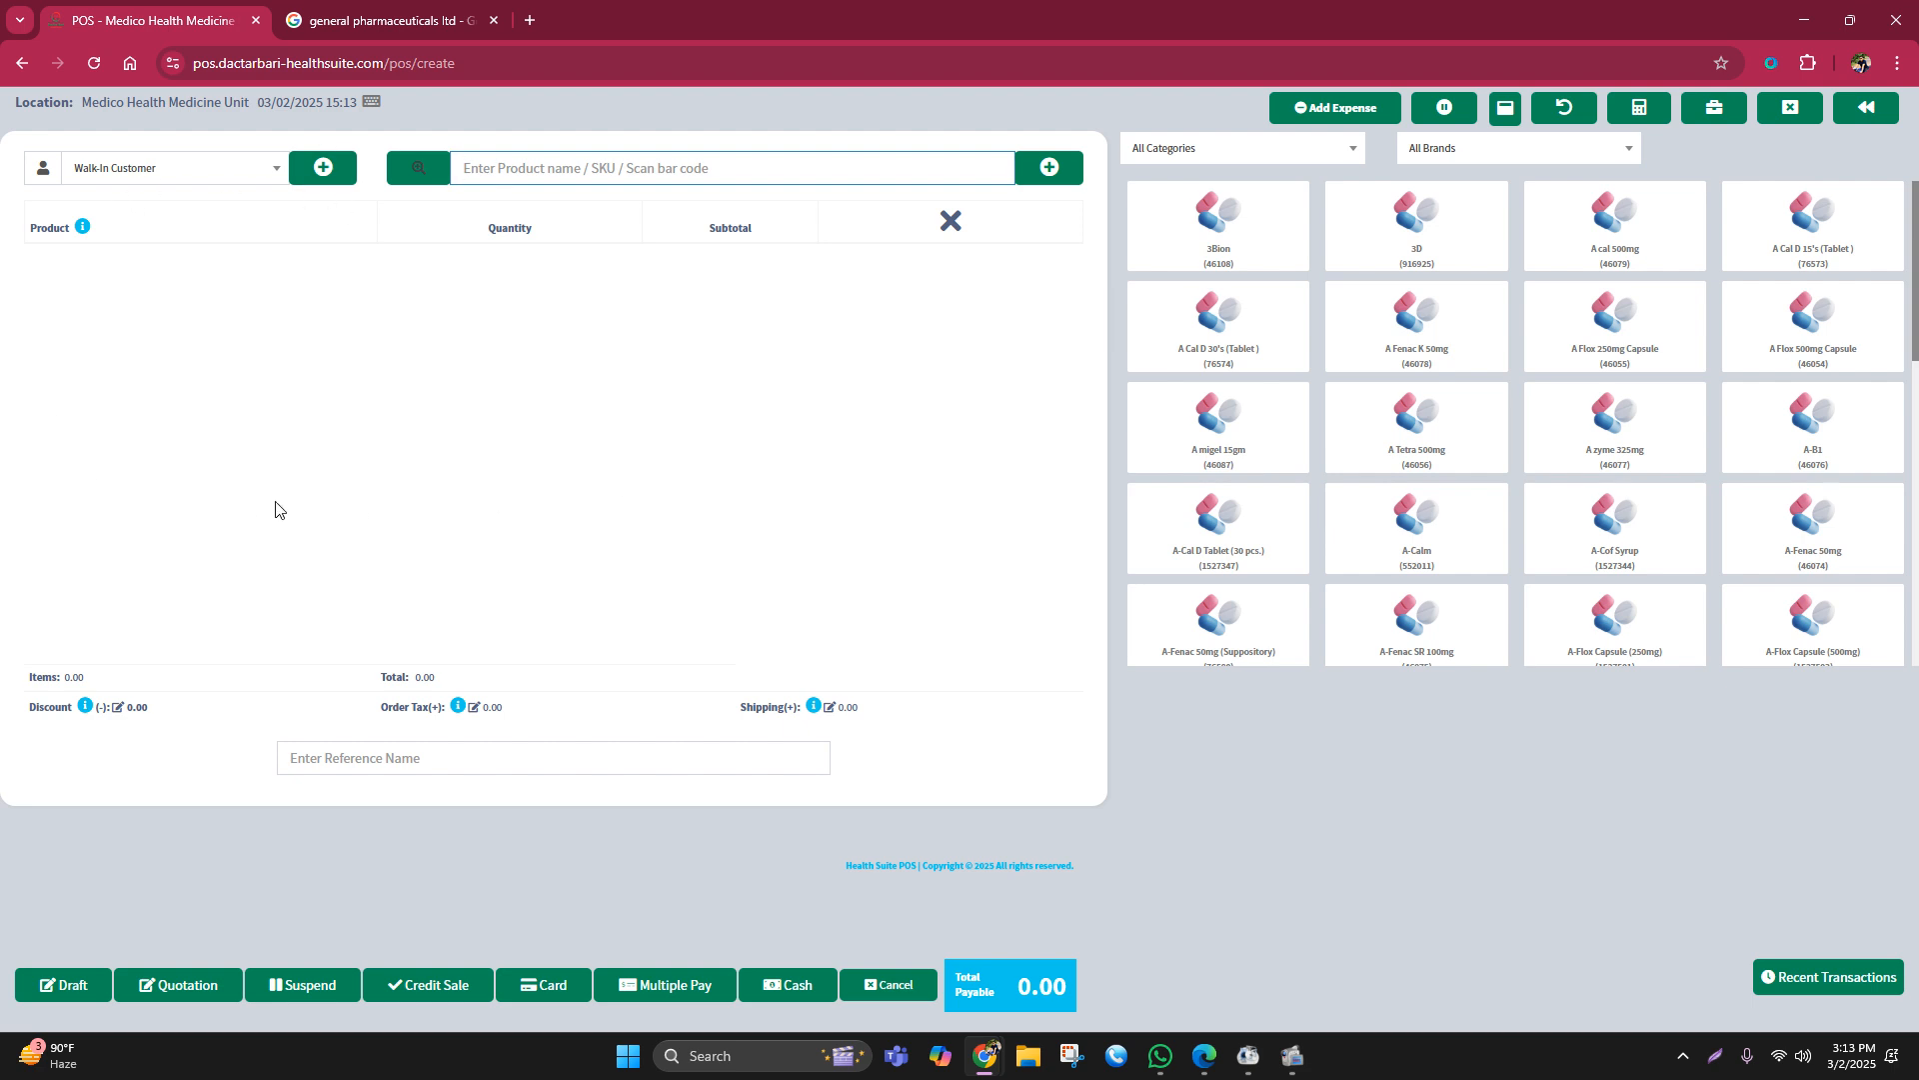
{"action": "left_click", "coordinate": [320, 176]}
{"action": "left_click", "coordinate": [239, 311]}
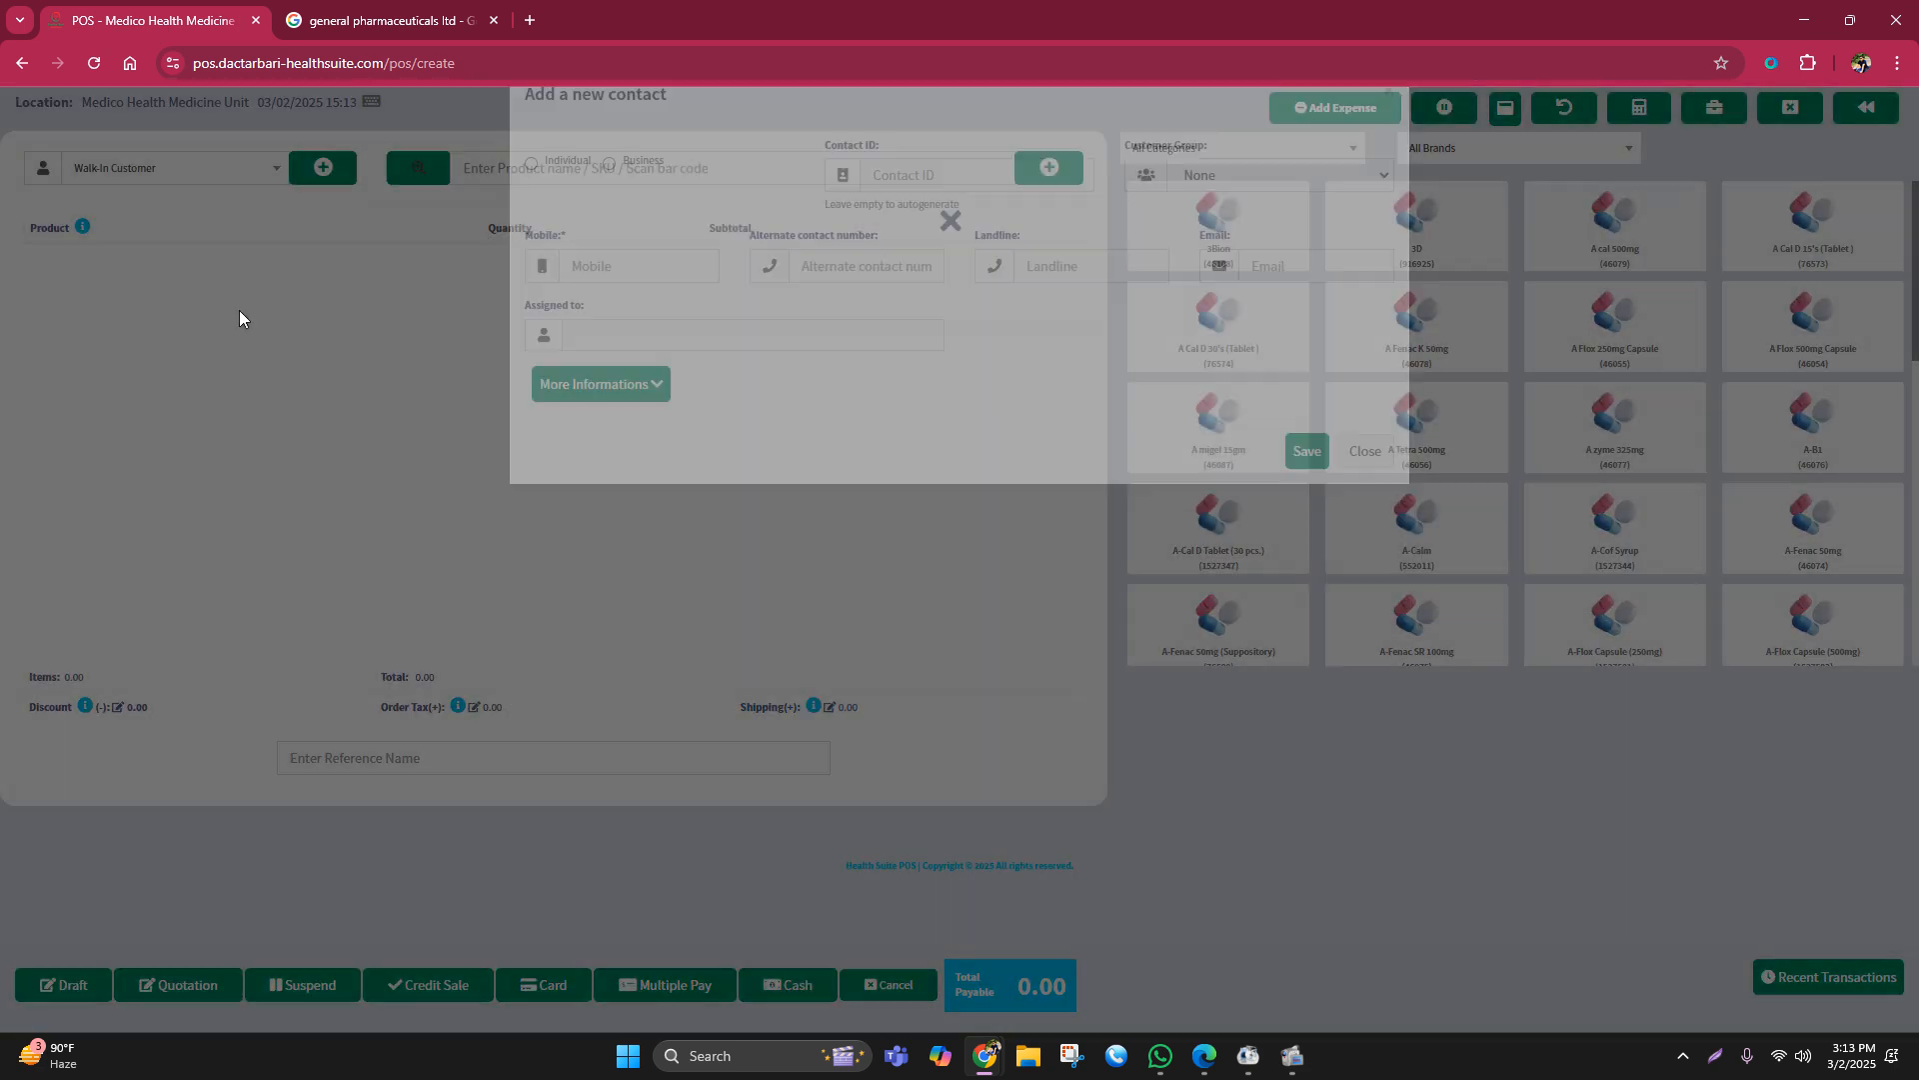
{"action": "left_click", "coordinate": [320, 170]}
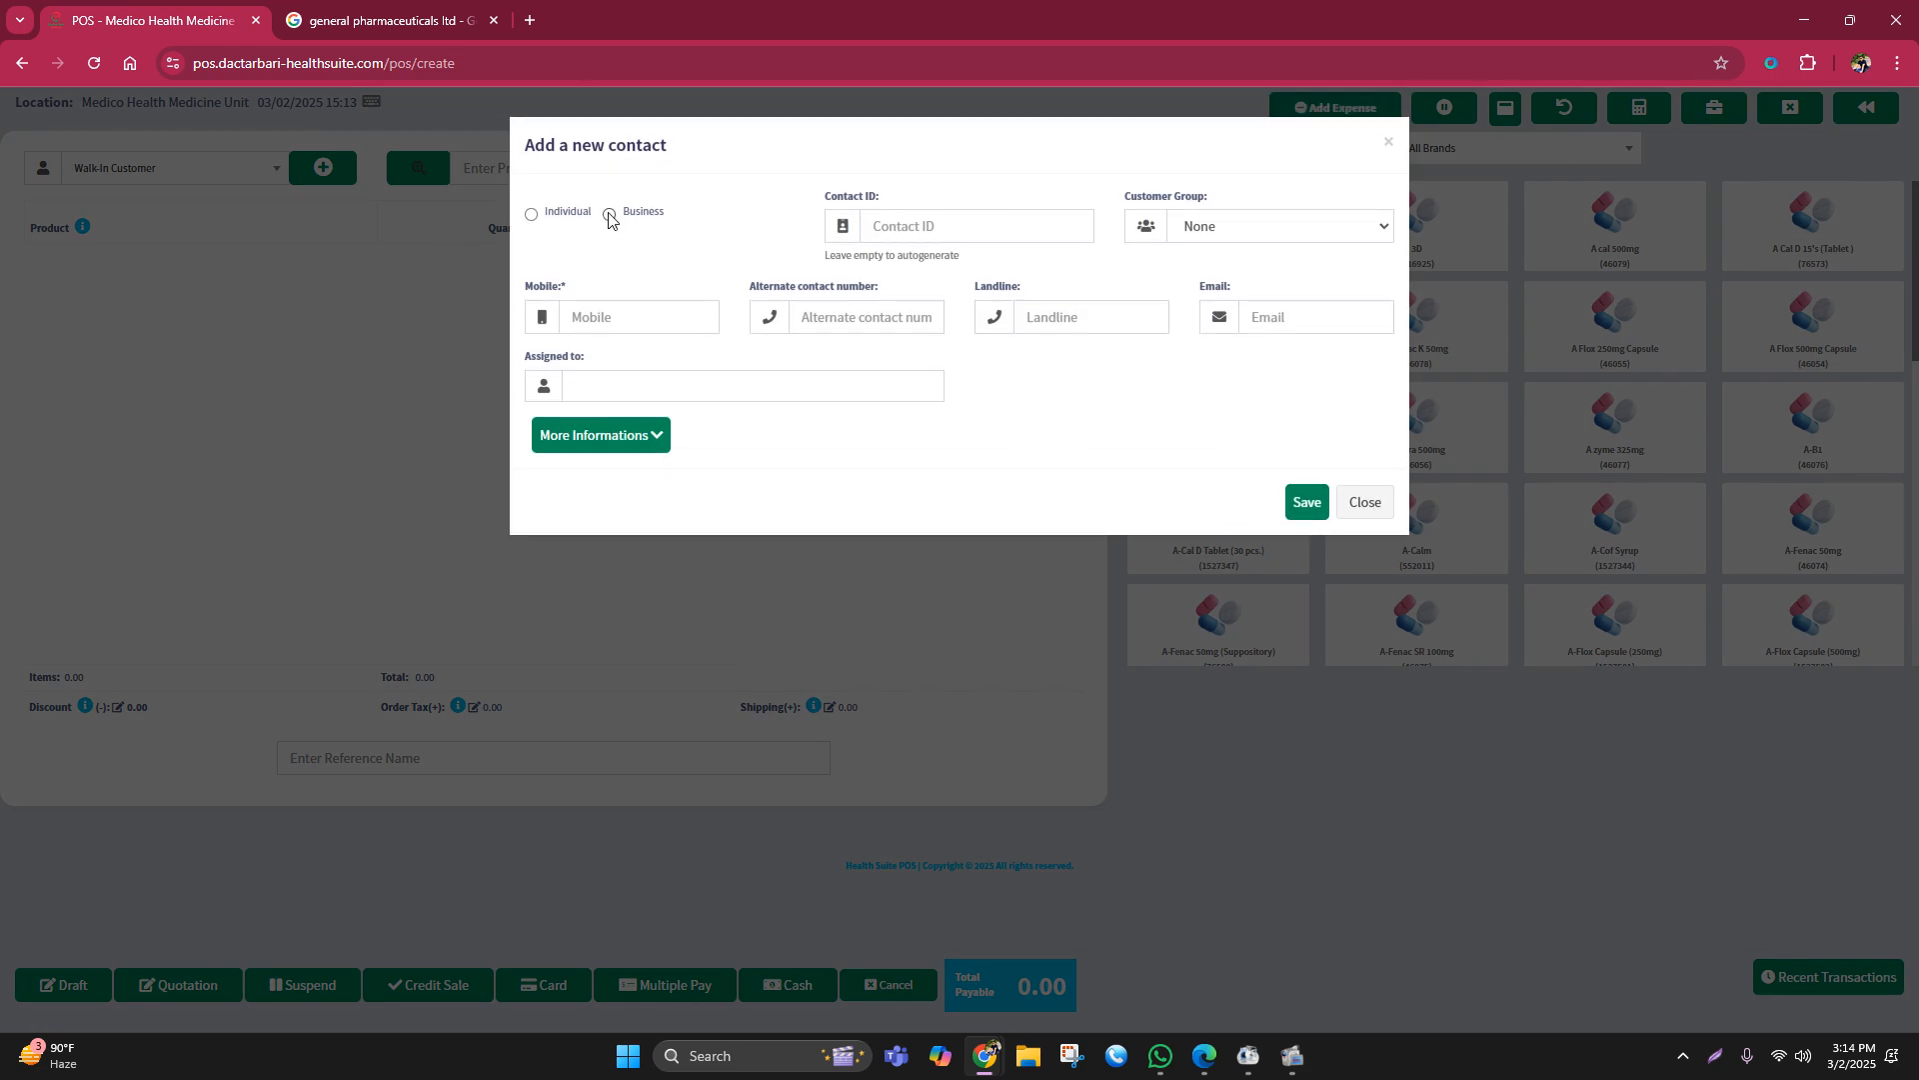
{"action": "left_click", "coordinate": [533, 217]}
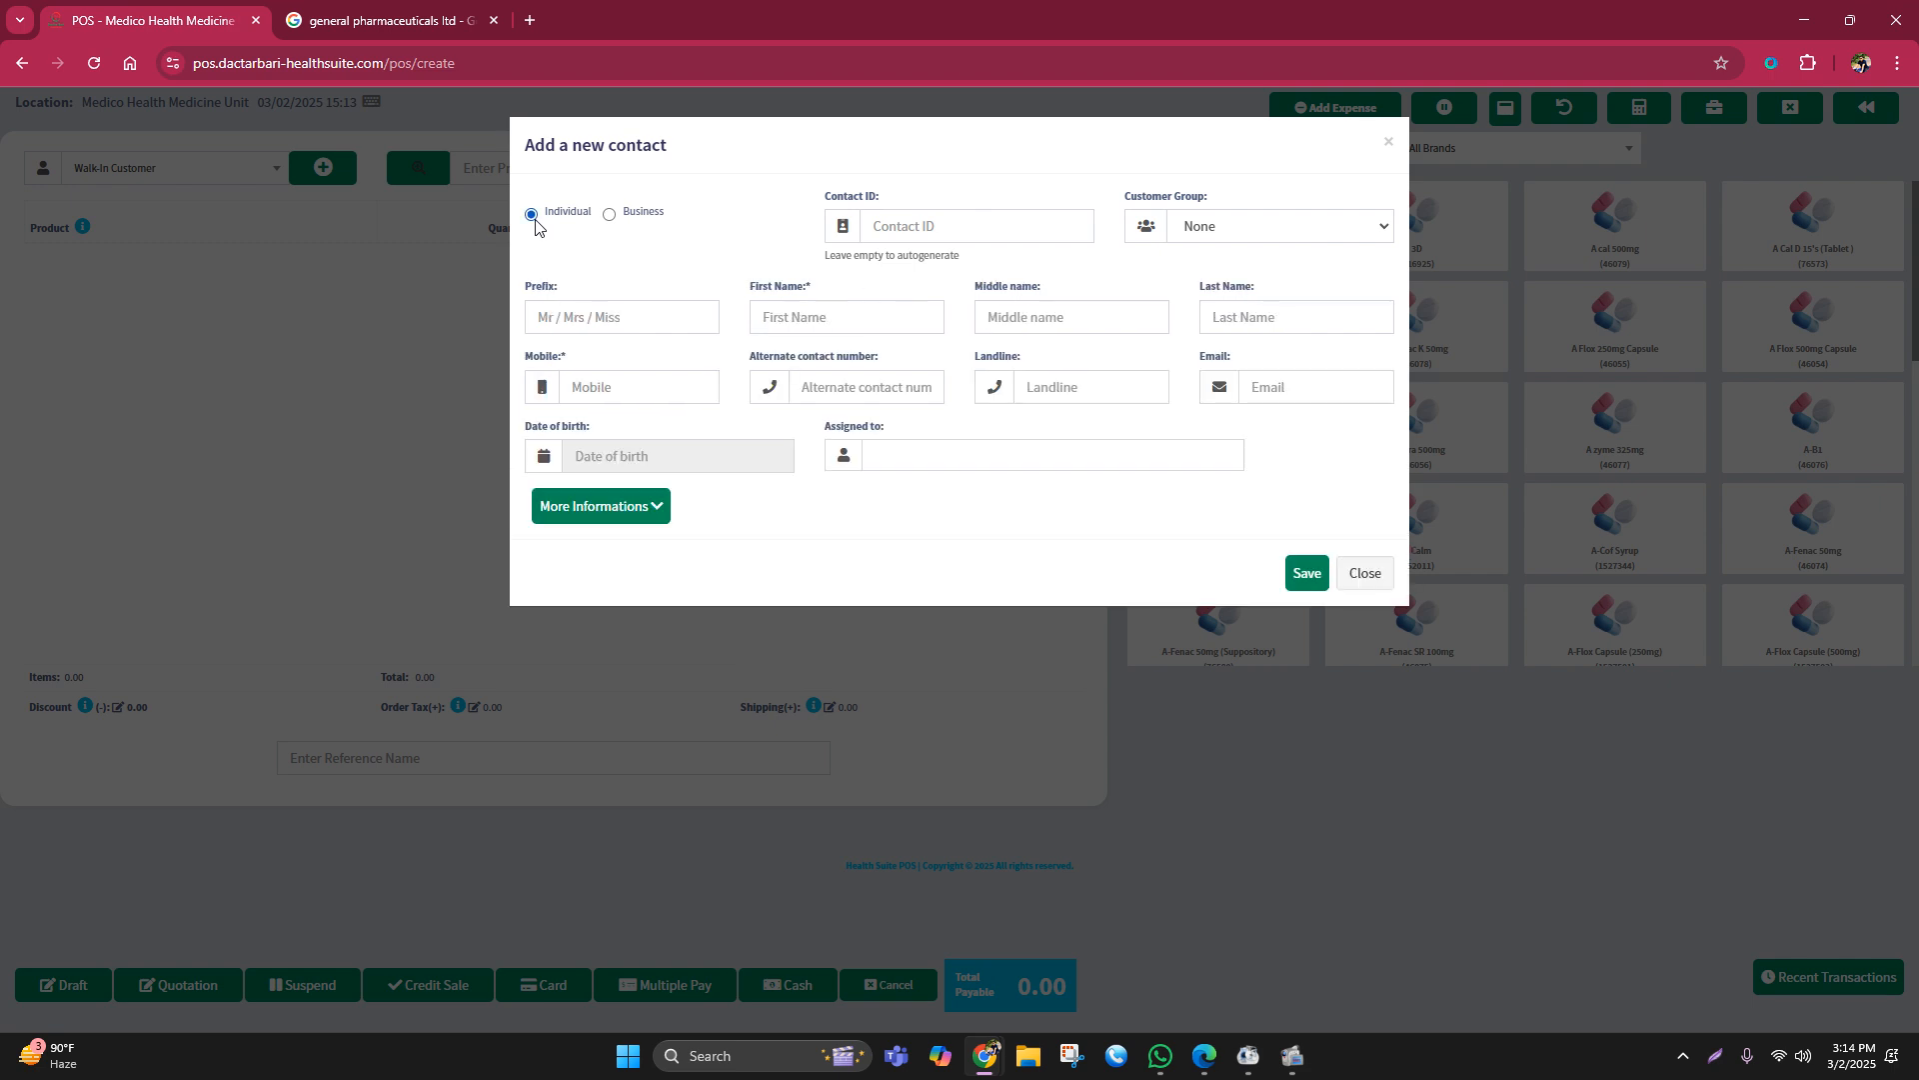
{"action": "left_click", "coordinate": [611, 215]}
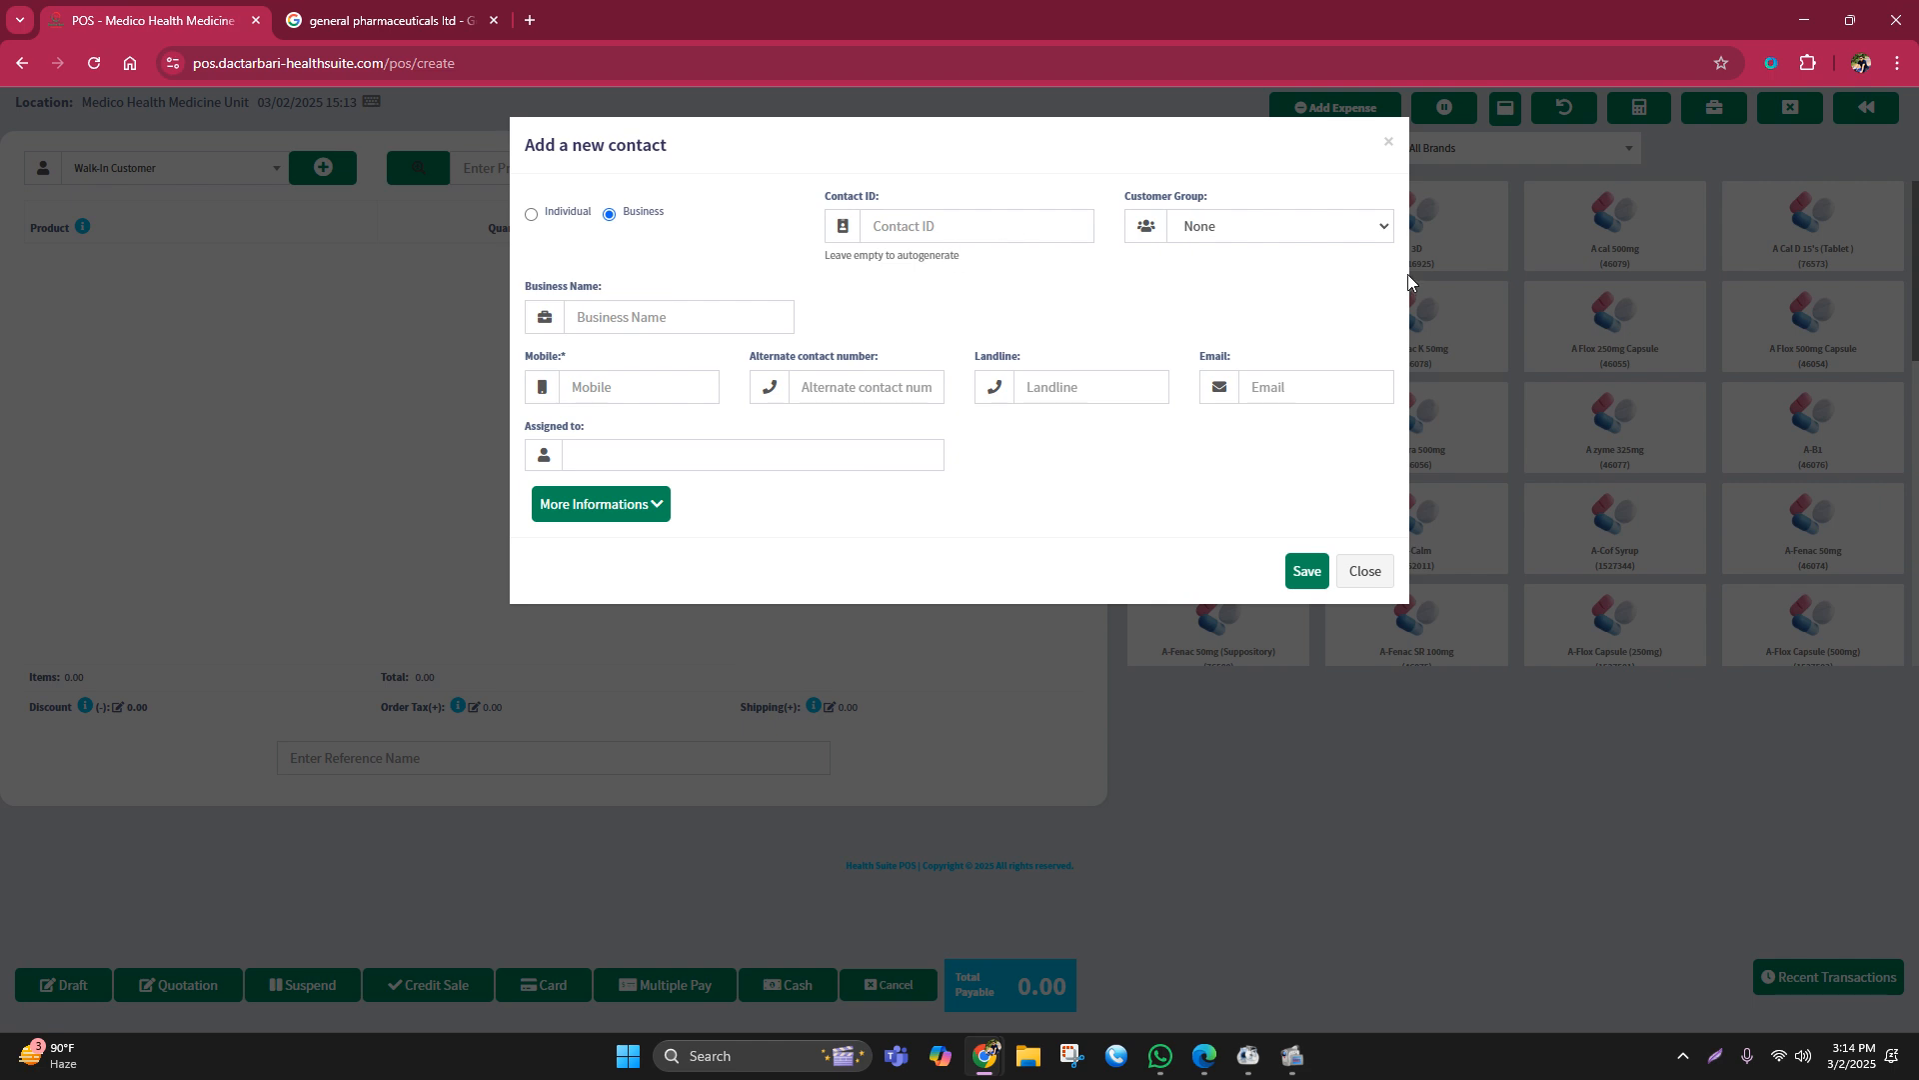
{"action": "left_click", "coordinate": [532, 216]}
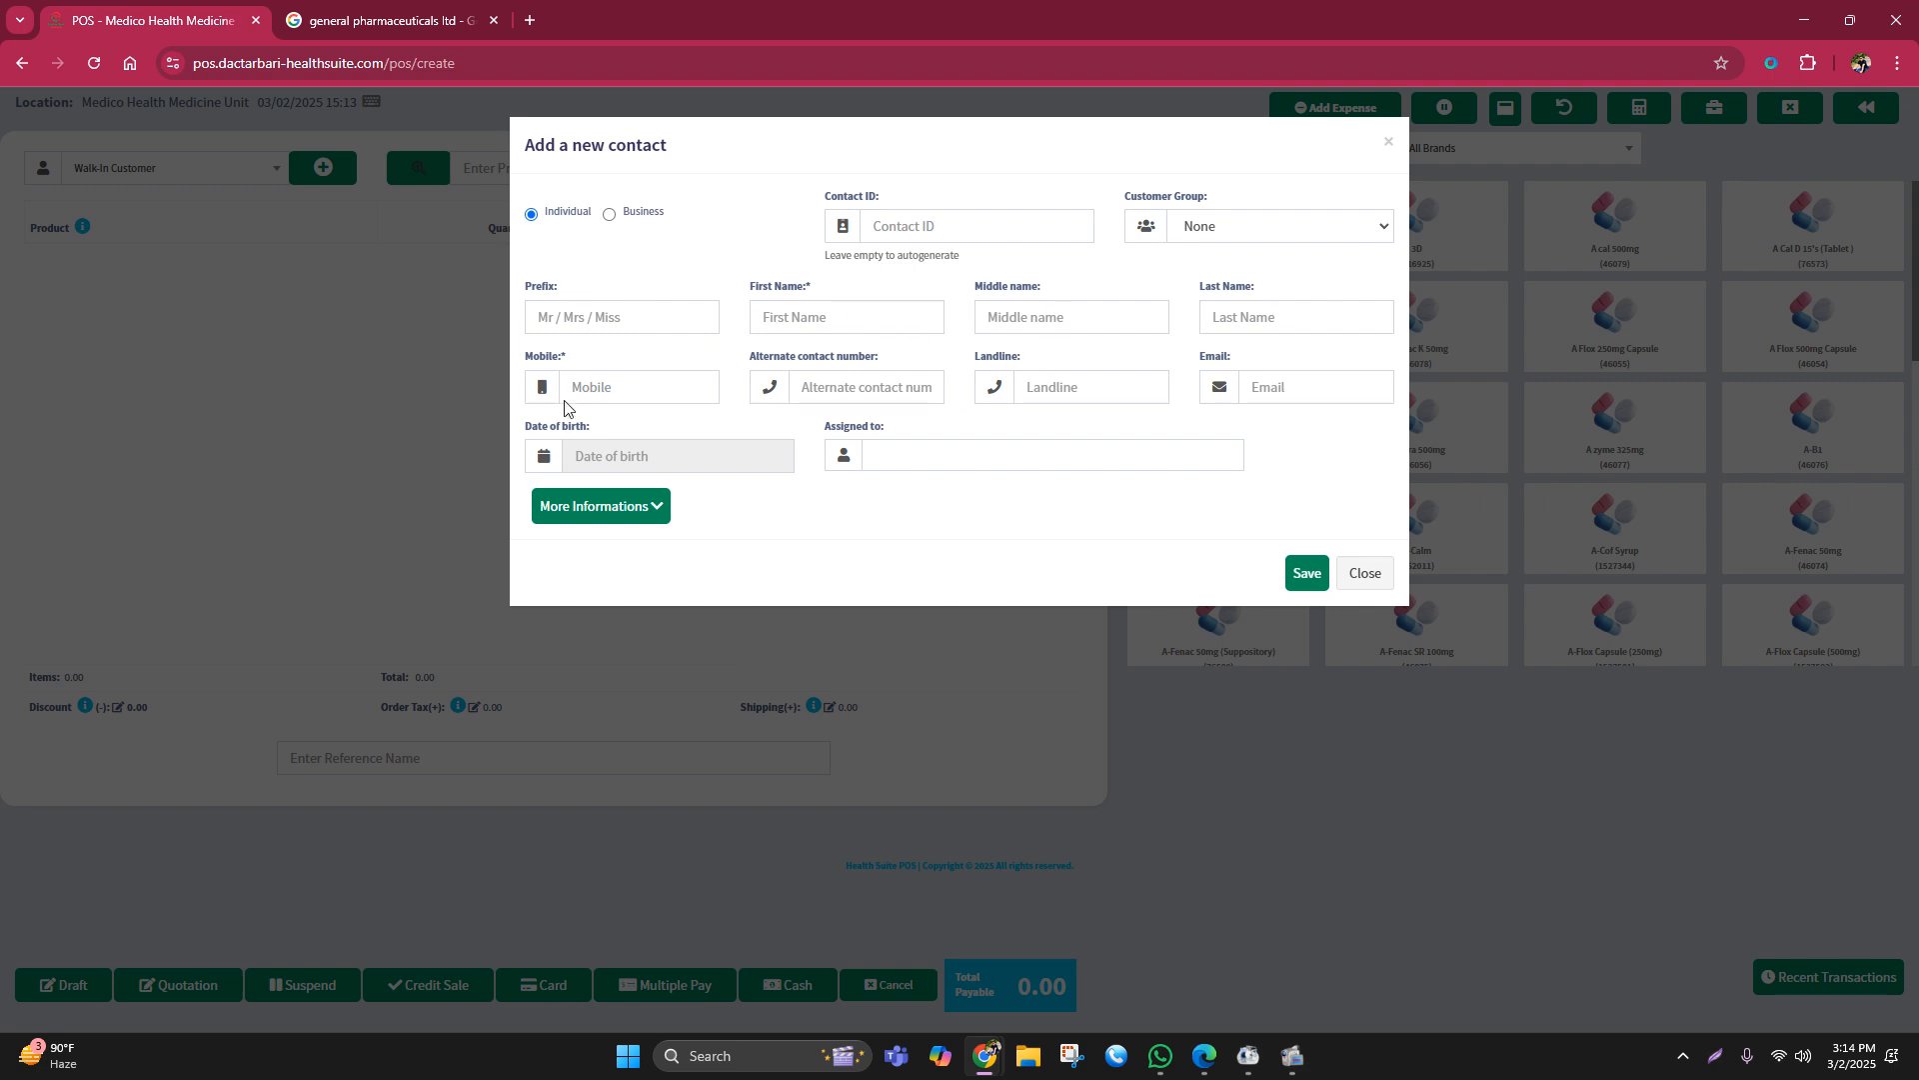
{"action": "left_click", "coordinate": [799, 316]}
{"action": "left_click", "coordinate": [588, 386]}
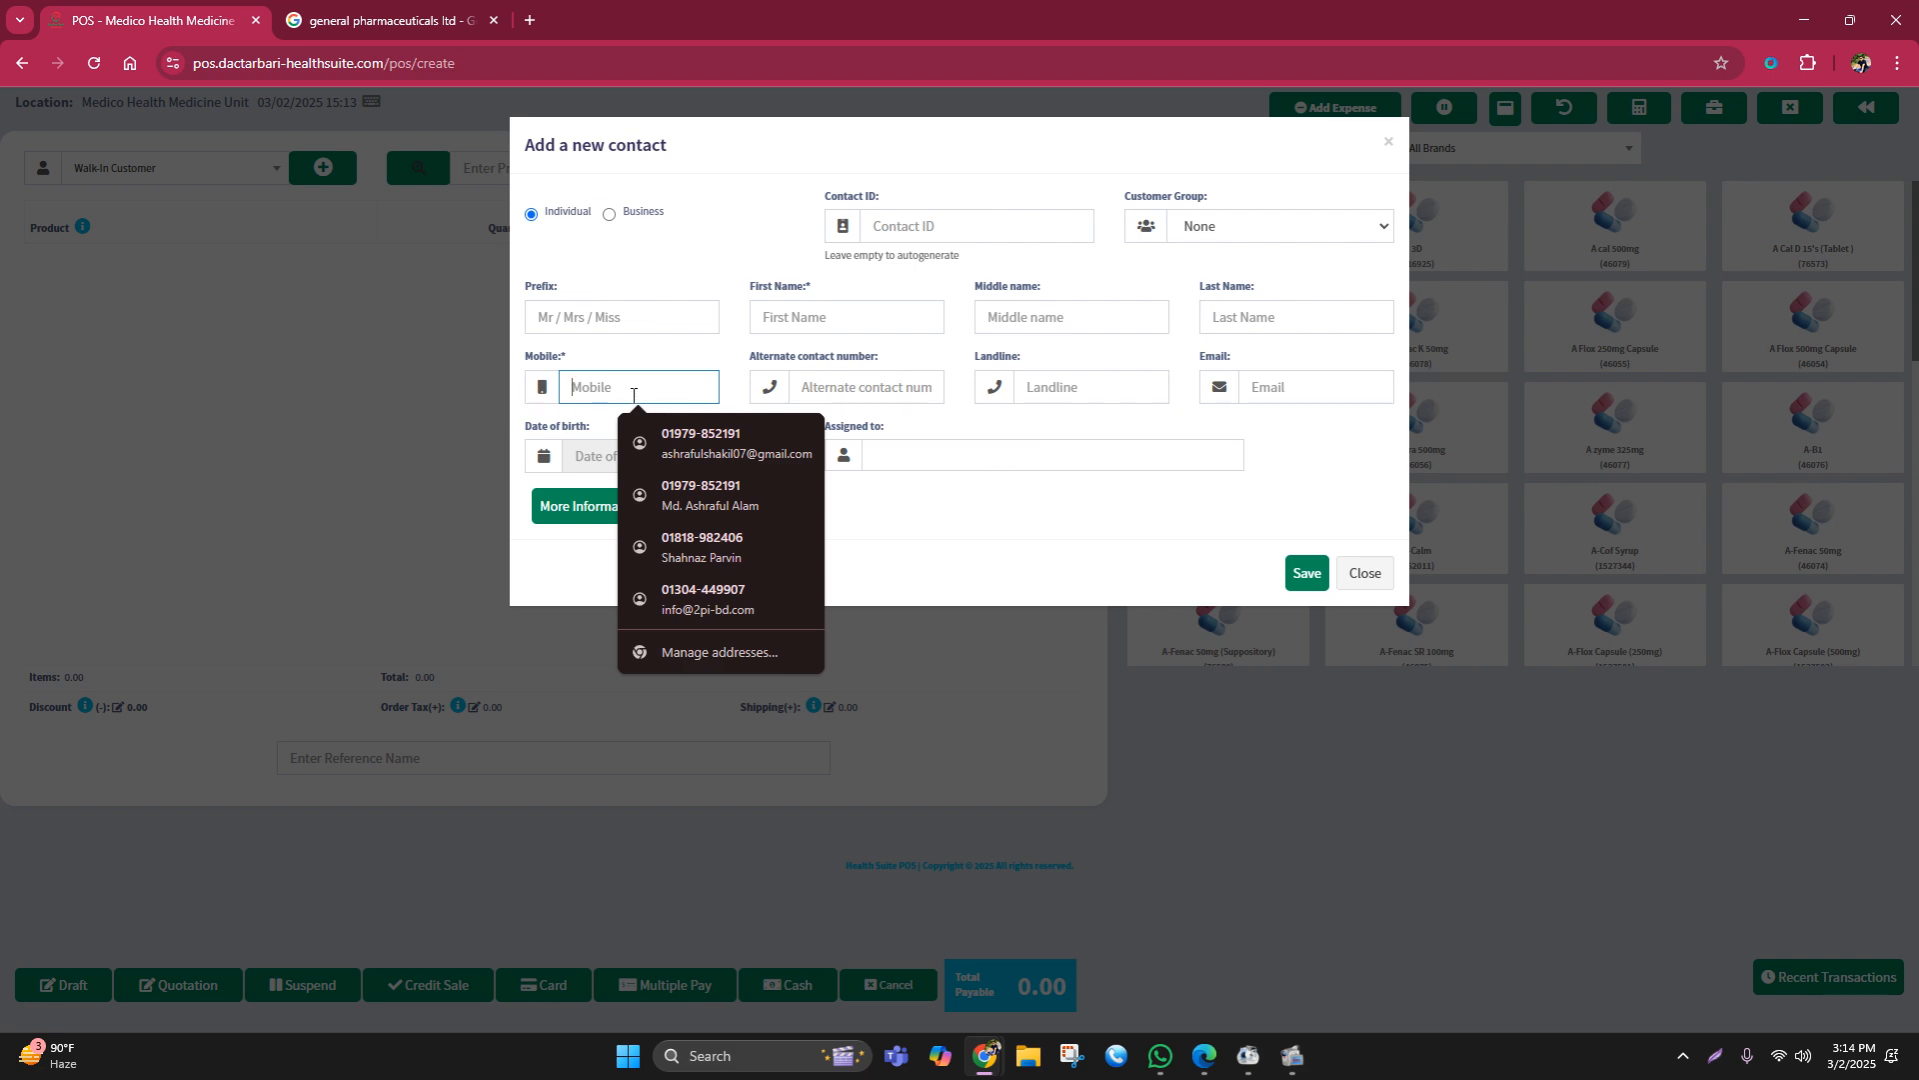
{"action": "left_click", "coordinate": [1362, 572]}
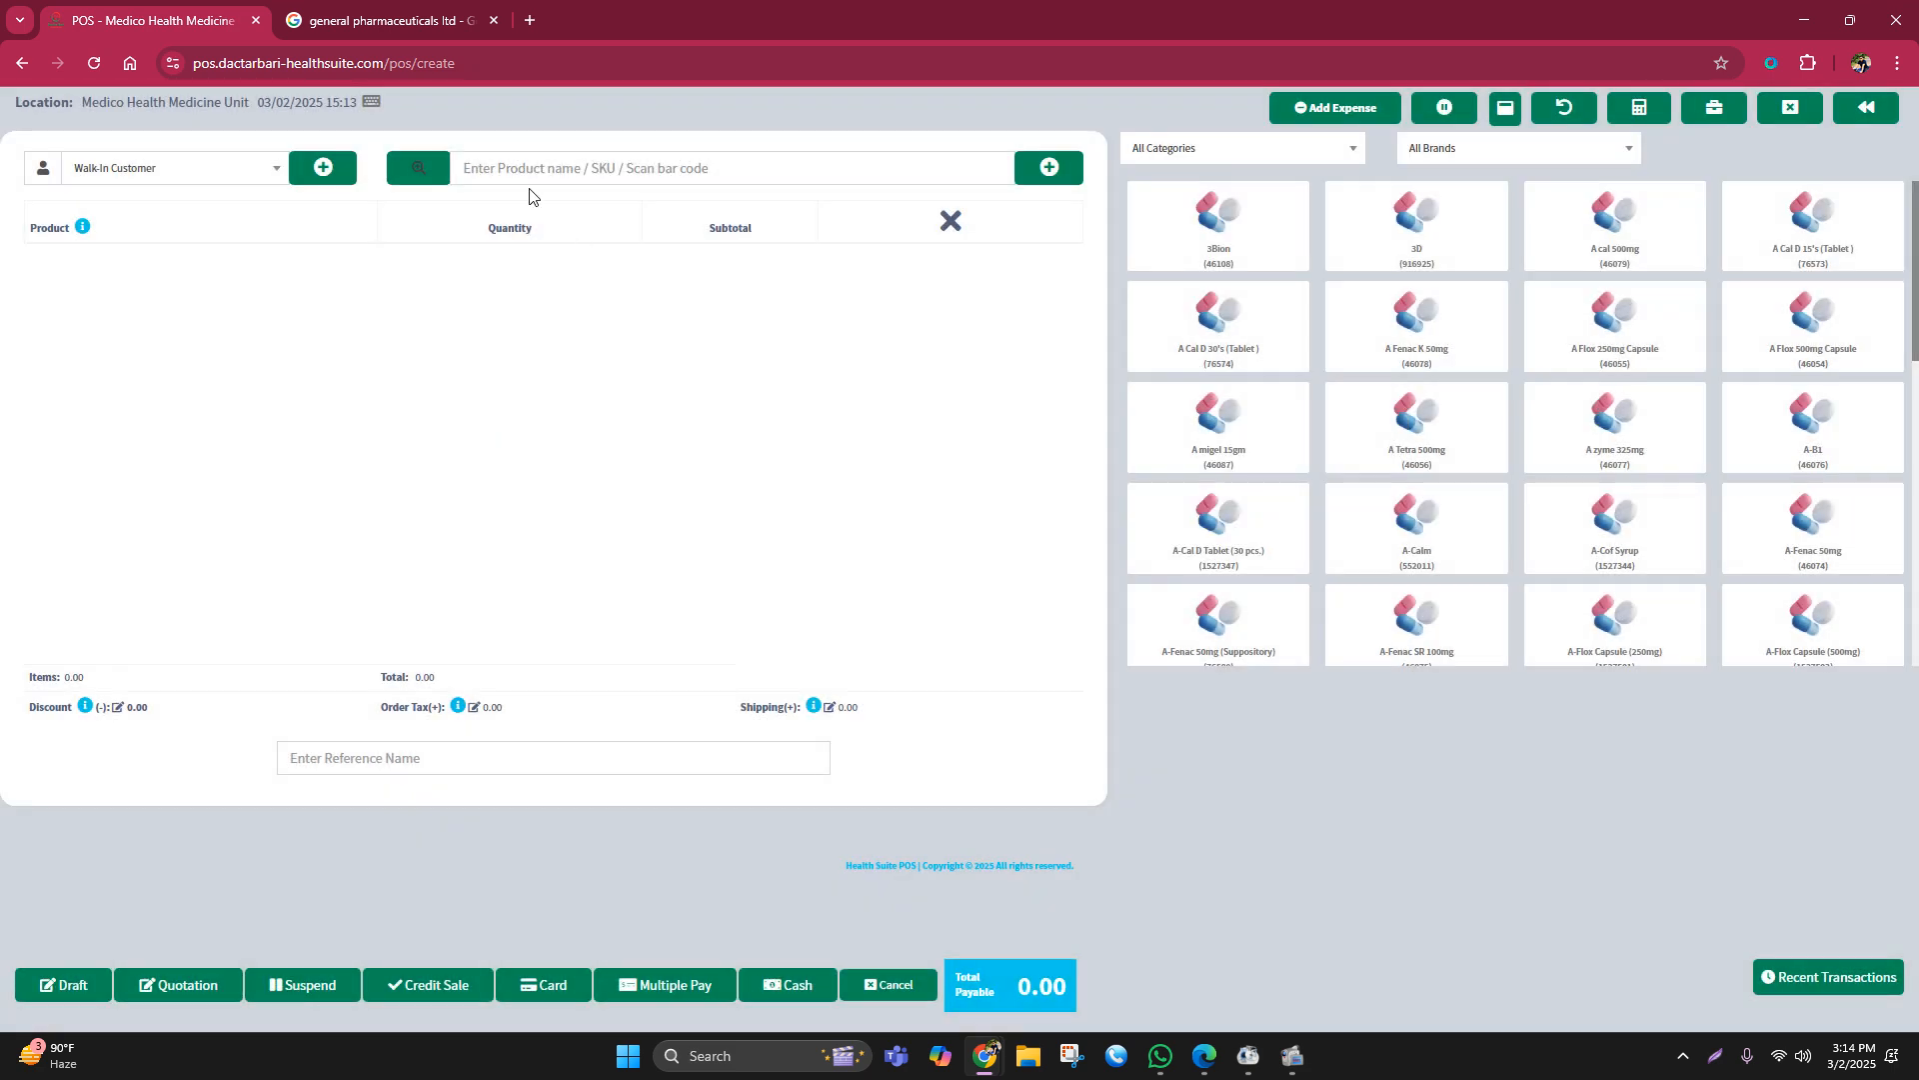
{"action": "left_click", "coordinate": [465, 162]}
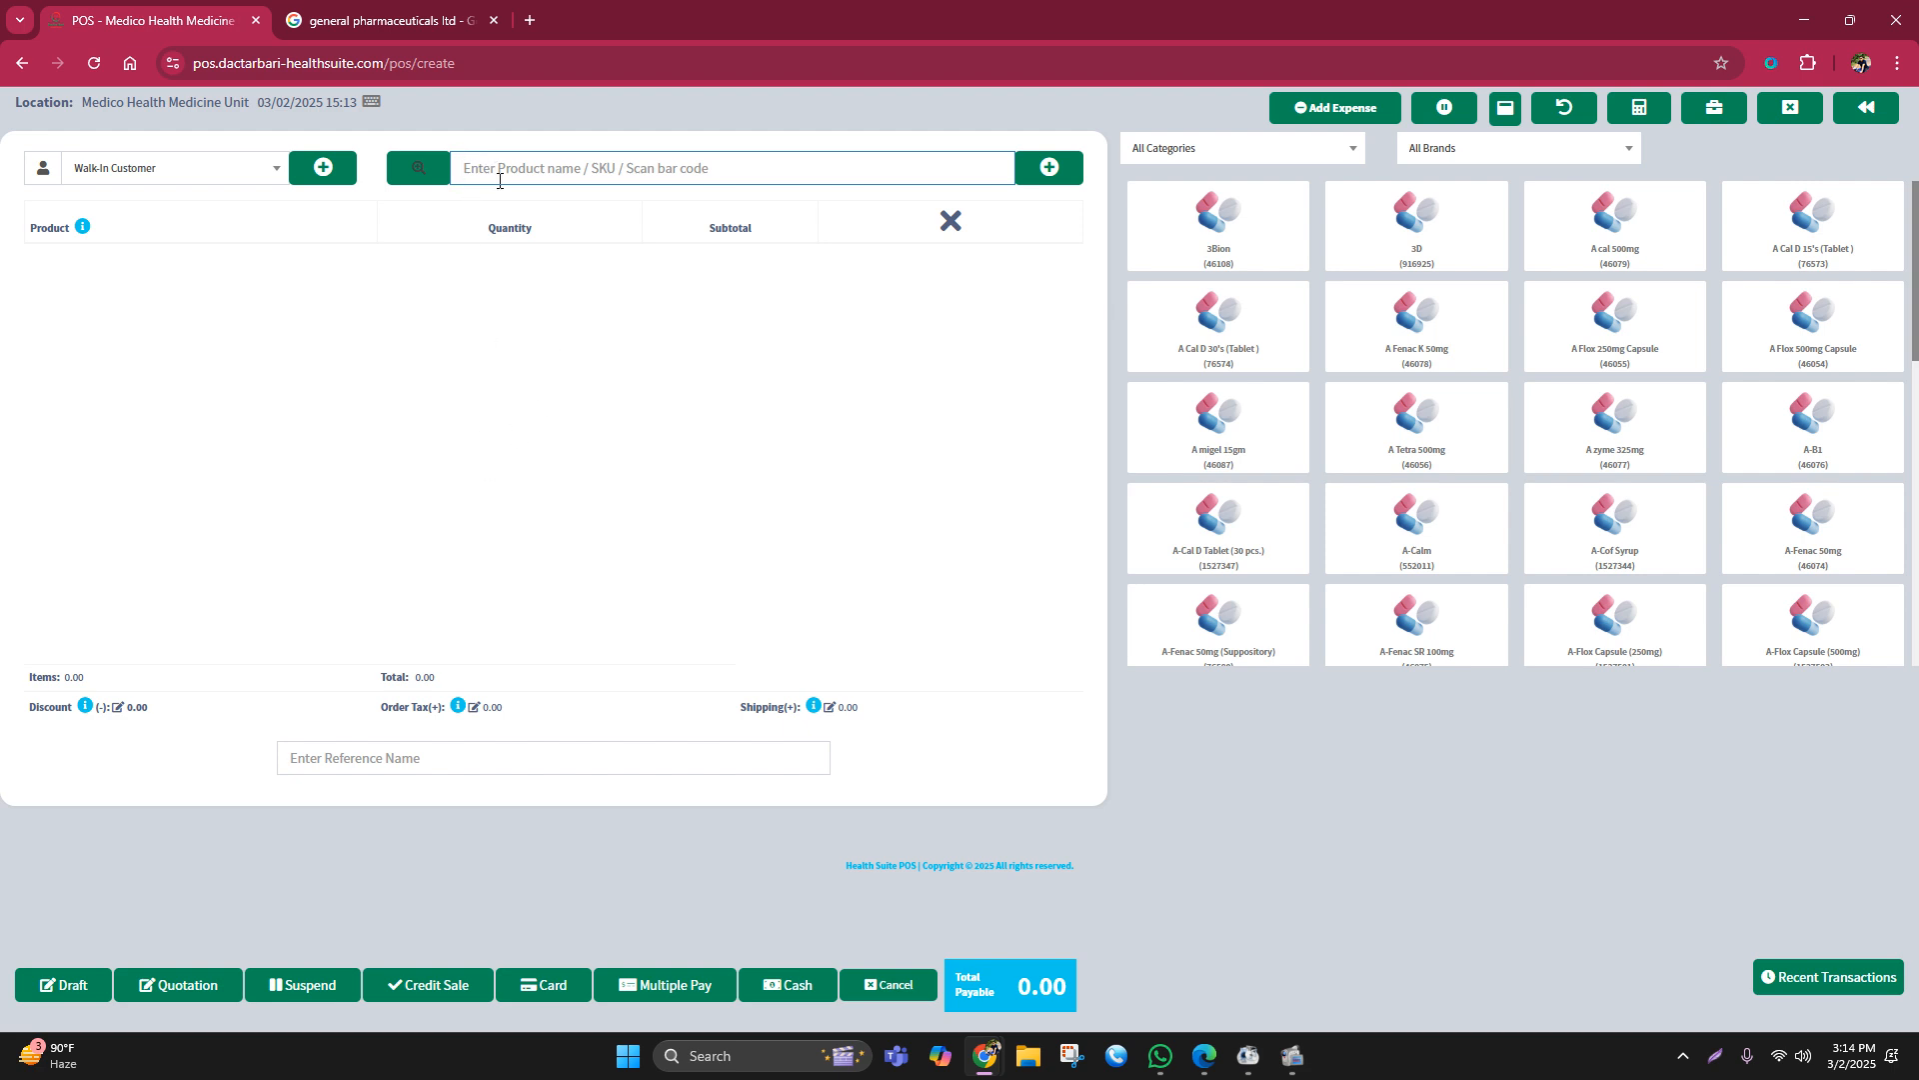
Step: Add Napa 500 tab. to the sale with a quantity of 20
{"action": "type", "text": "napa"}
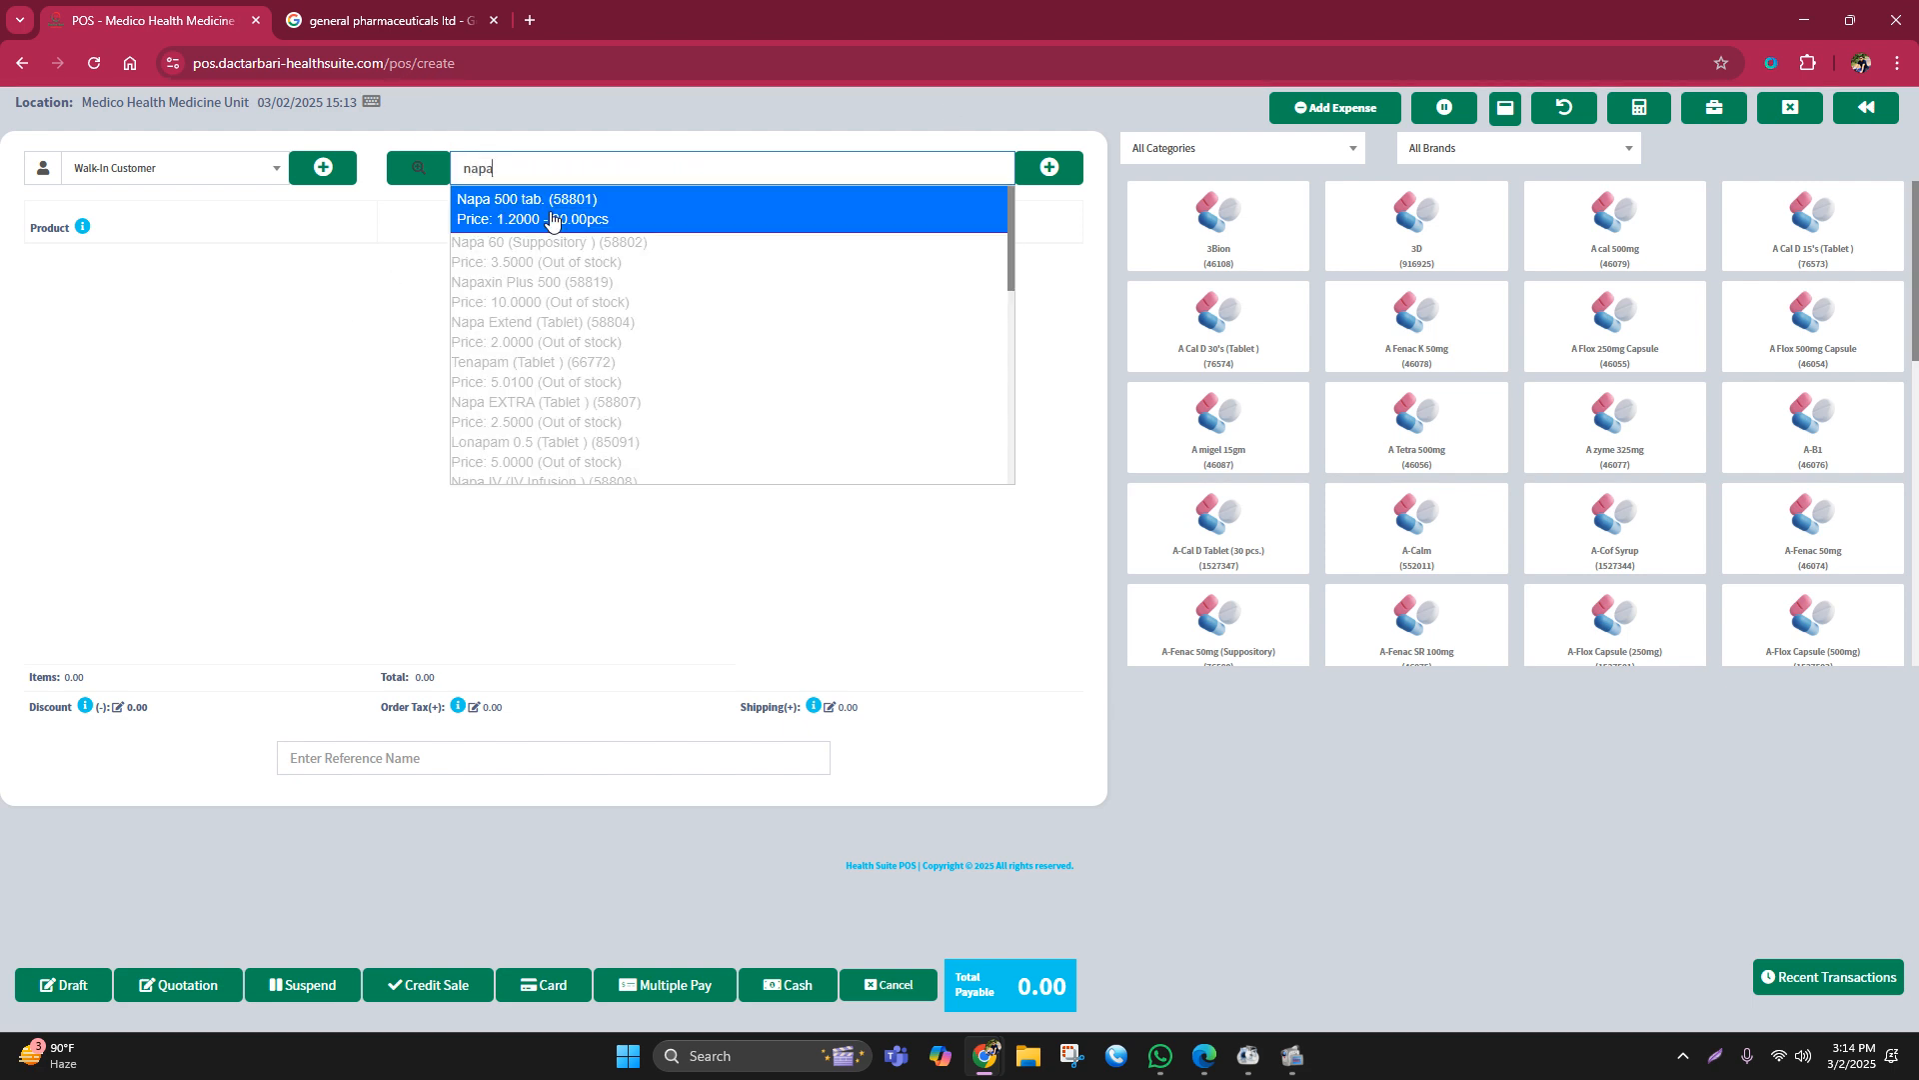
{"action": "left_click", "coordinate": [551, 217]}
{"action": "left_click", "coordinate": [461, 266]}
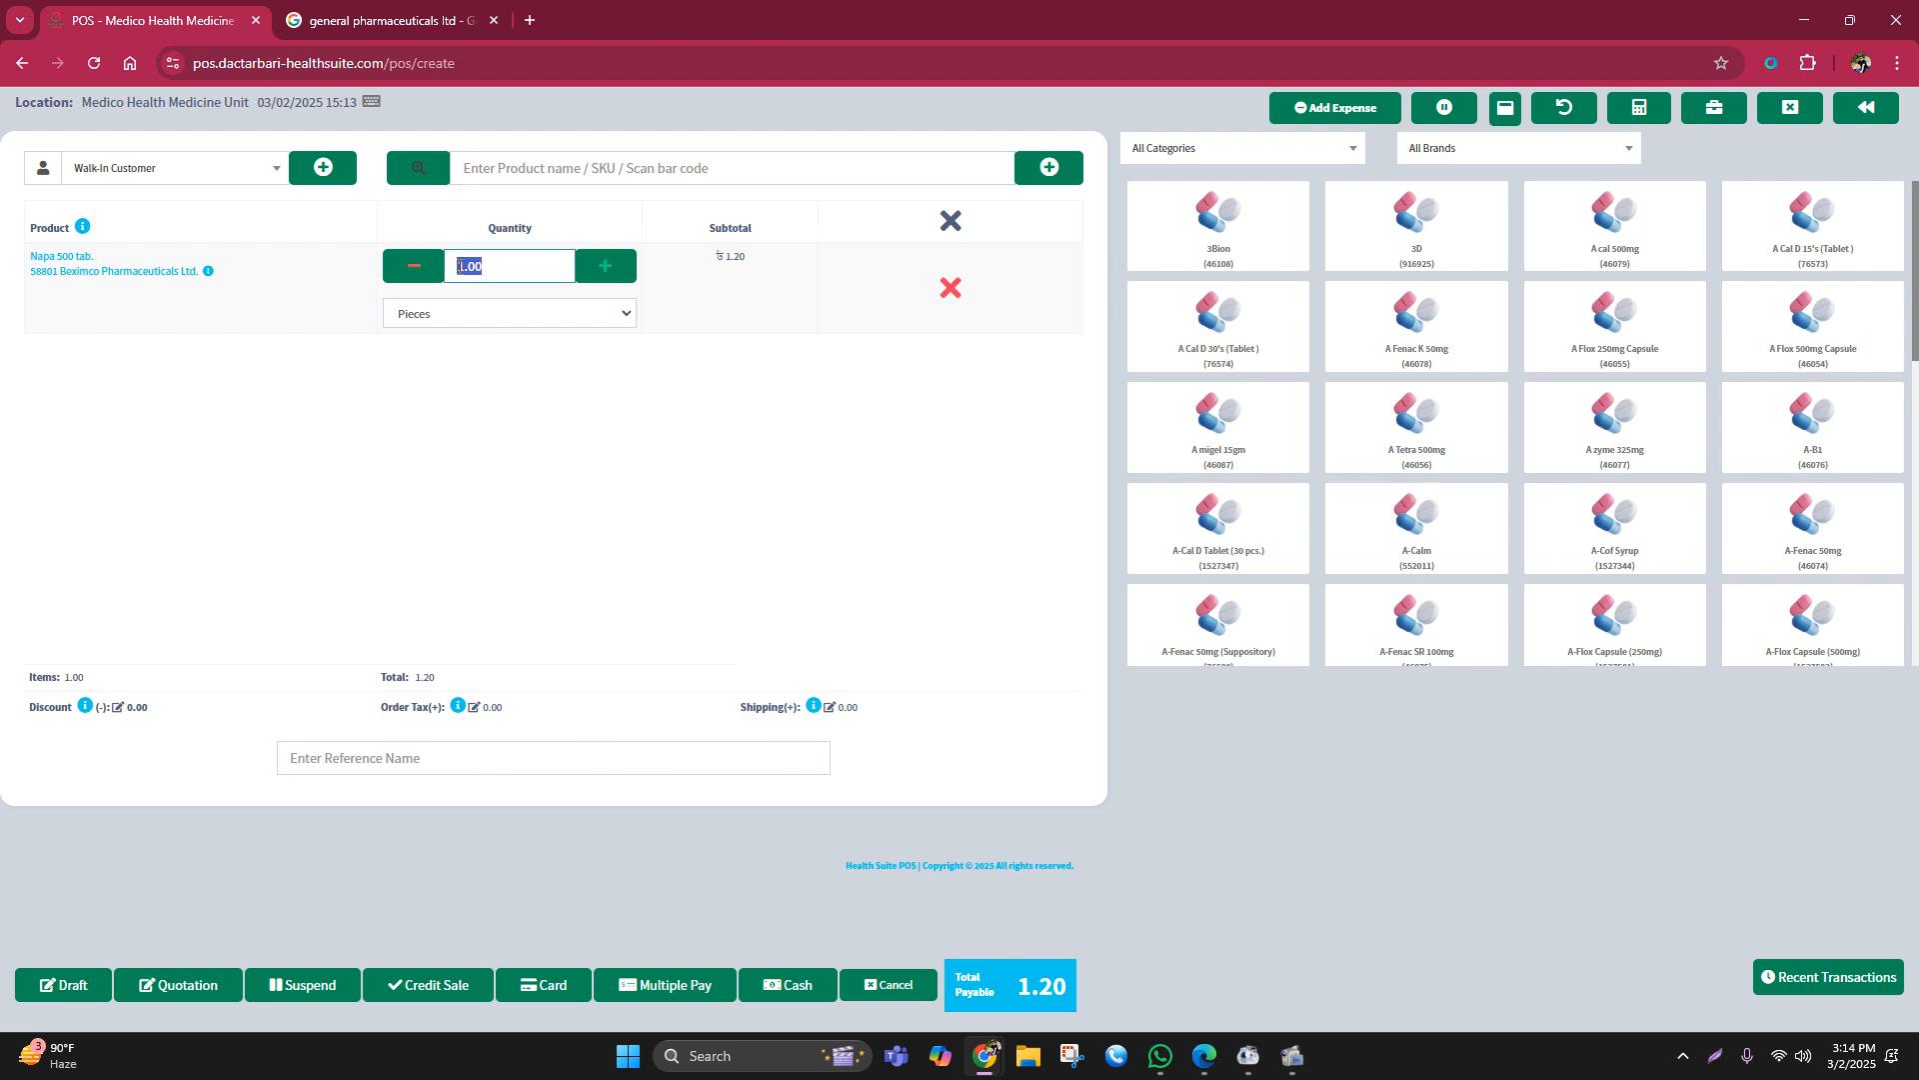
{"action": "type", "text": "20"}
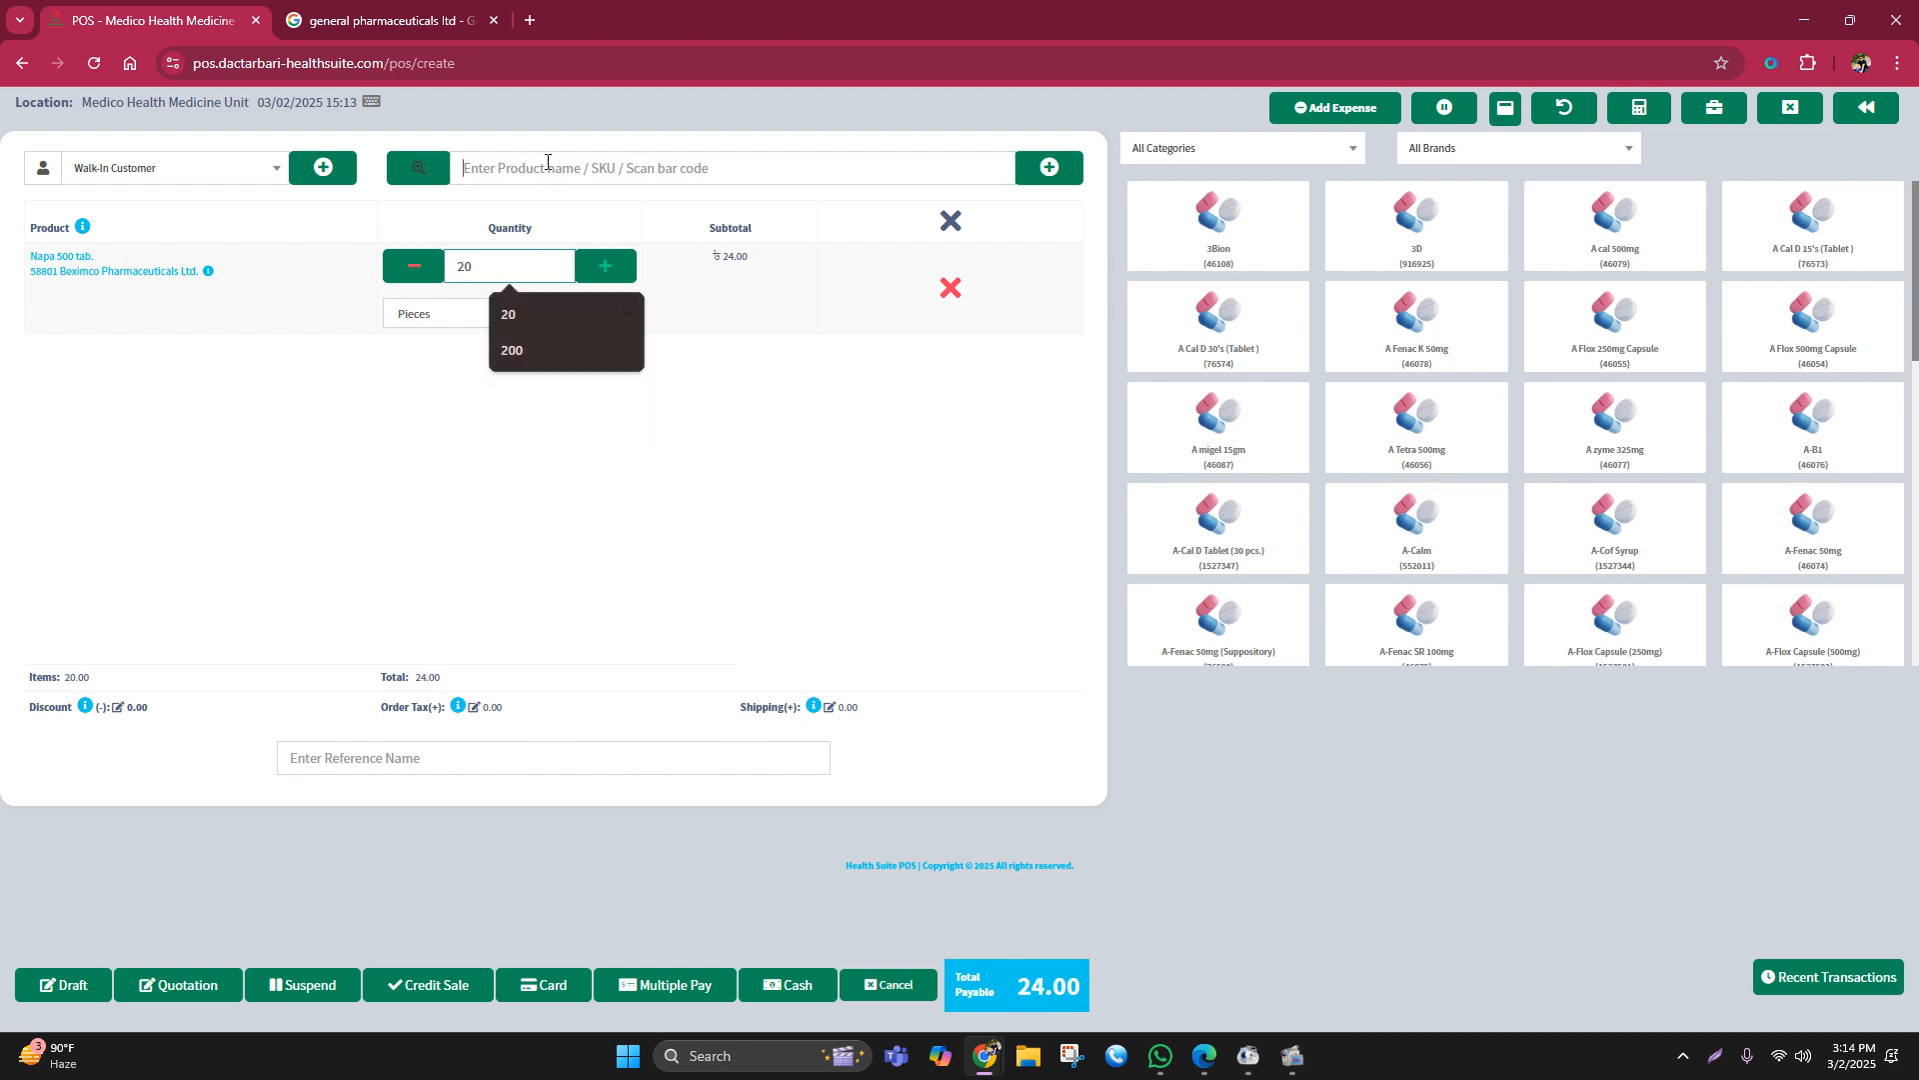
Step: Add Sergel Mups 20 (Tablet) to the sale with a quantity of 20
{"action": "left_click", "coordinate": [547, 163]}
{"action": "type", "text": "serge"}
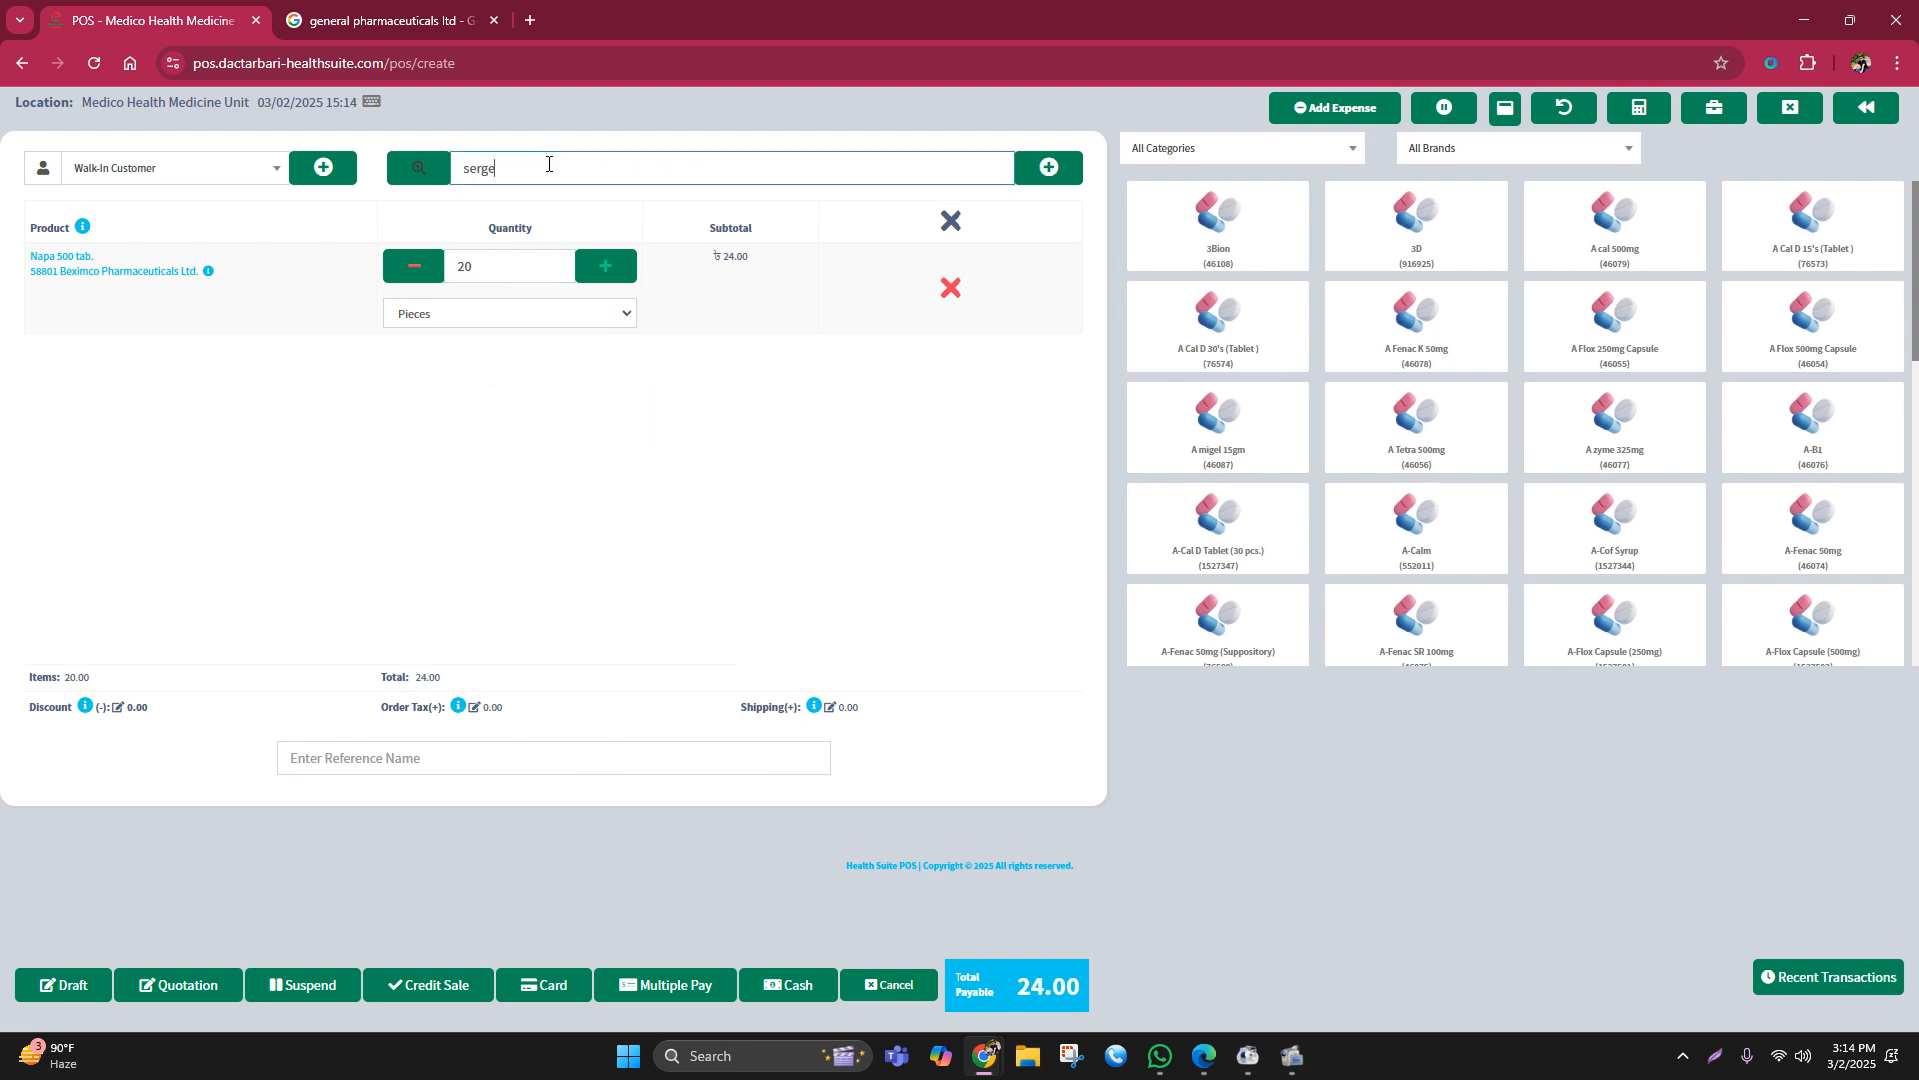
{"action": "type", "text": "l"}
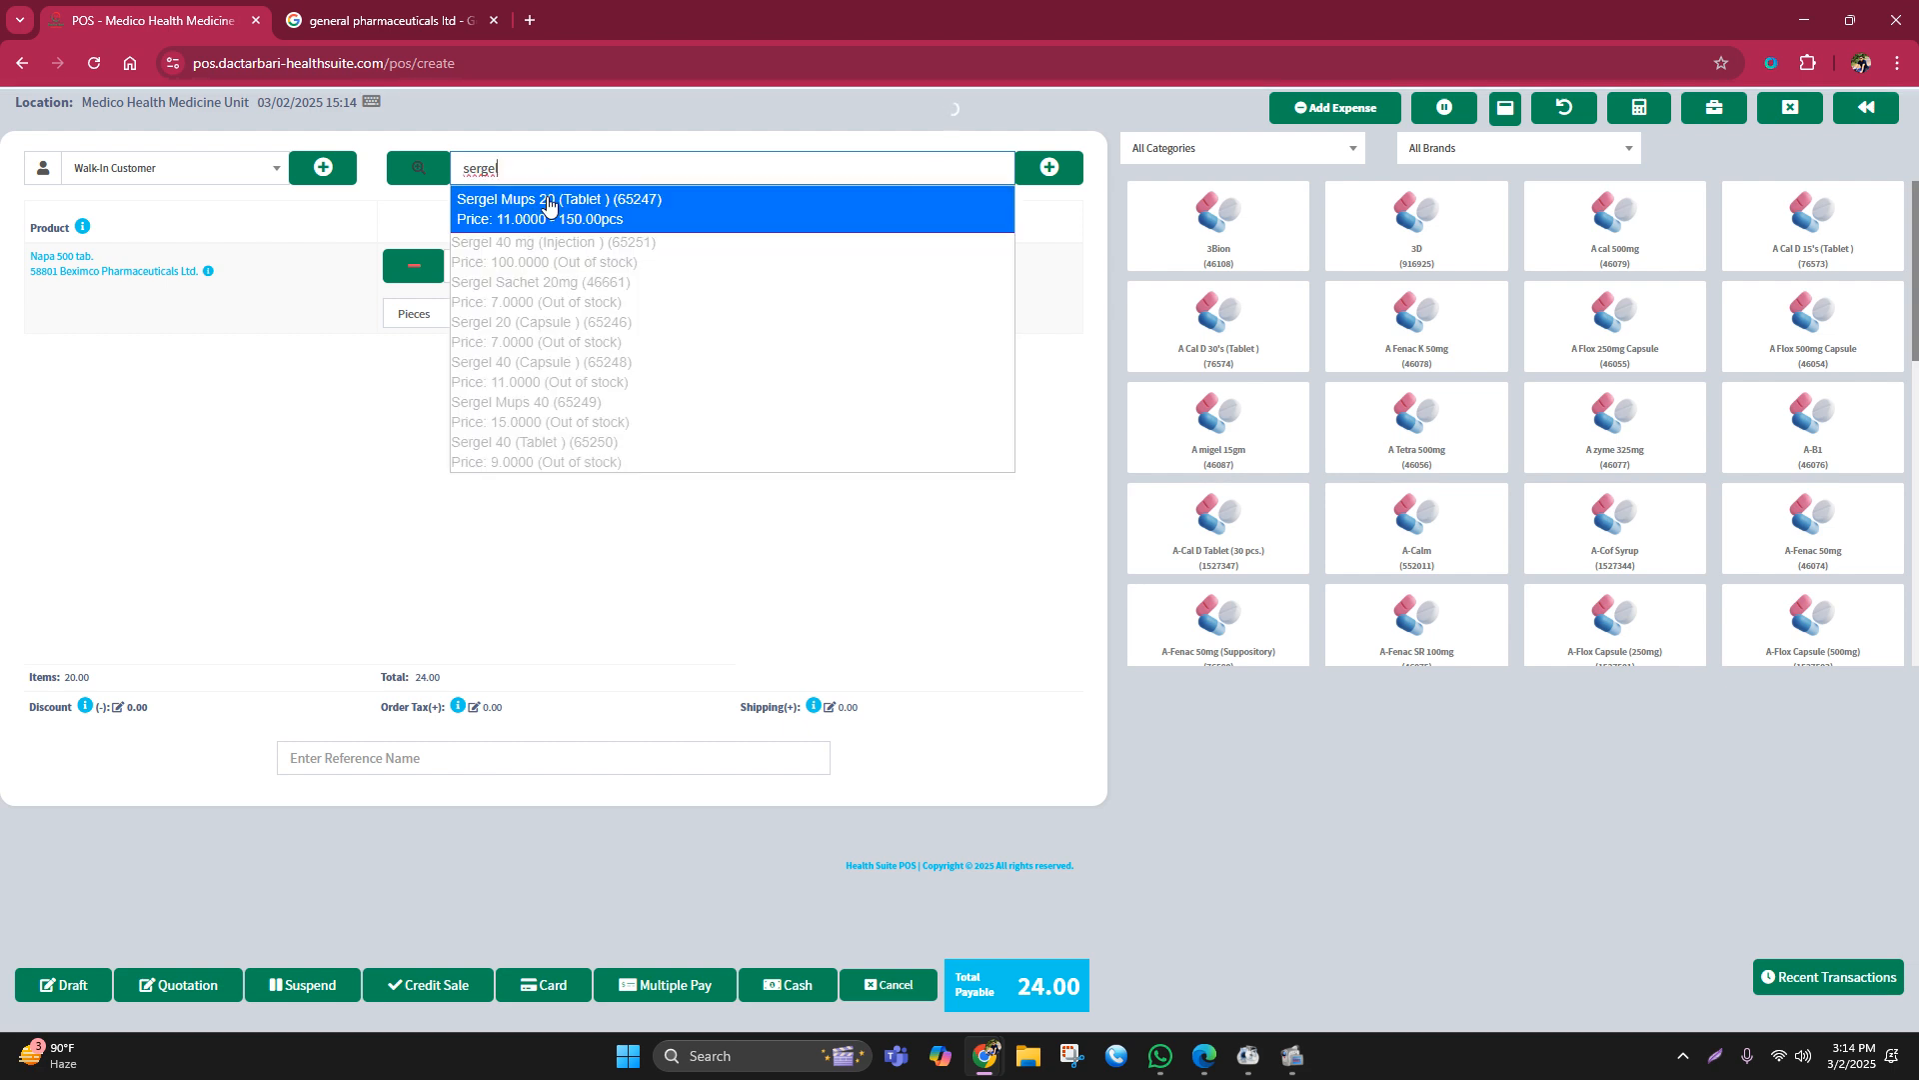
{"action": "left_click", "coordinate": [548, 205]}
{"action": "left_click", "coordinate": [455, 360]}
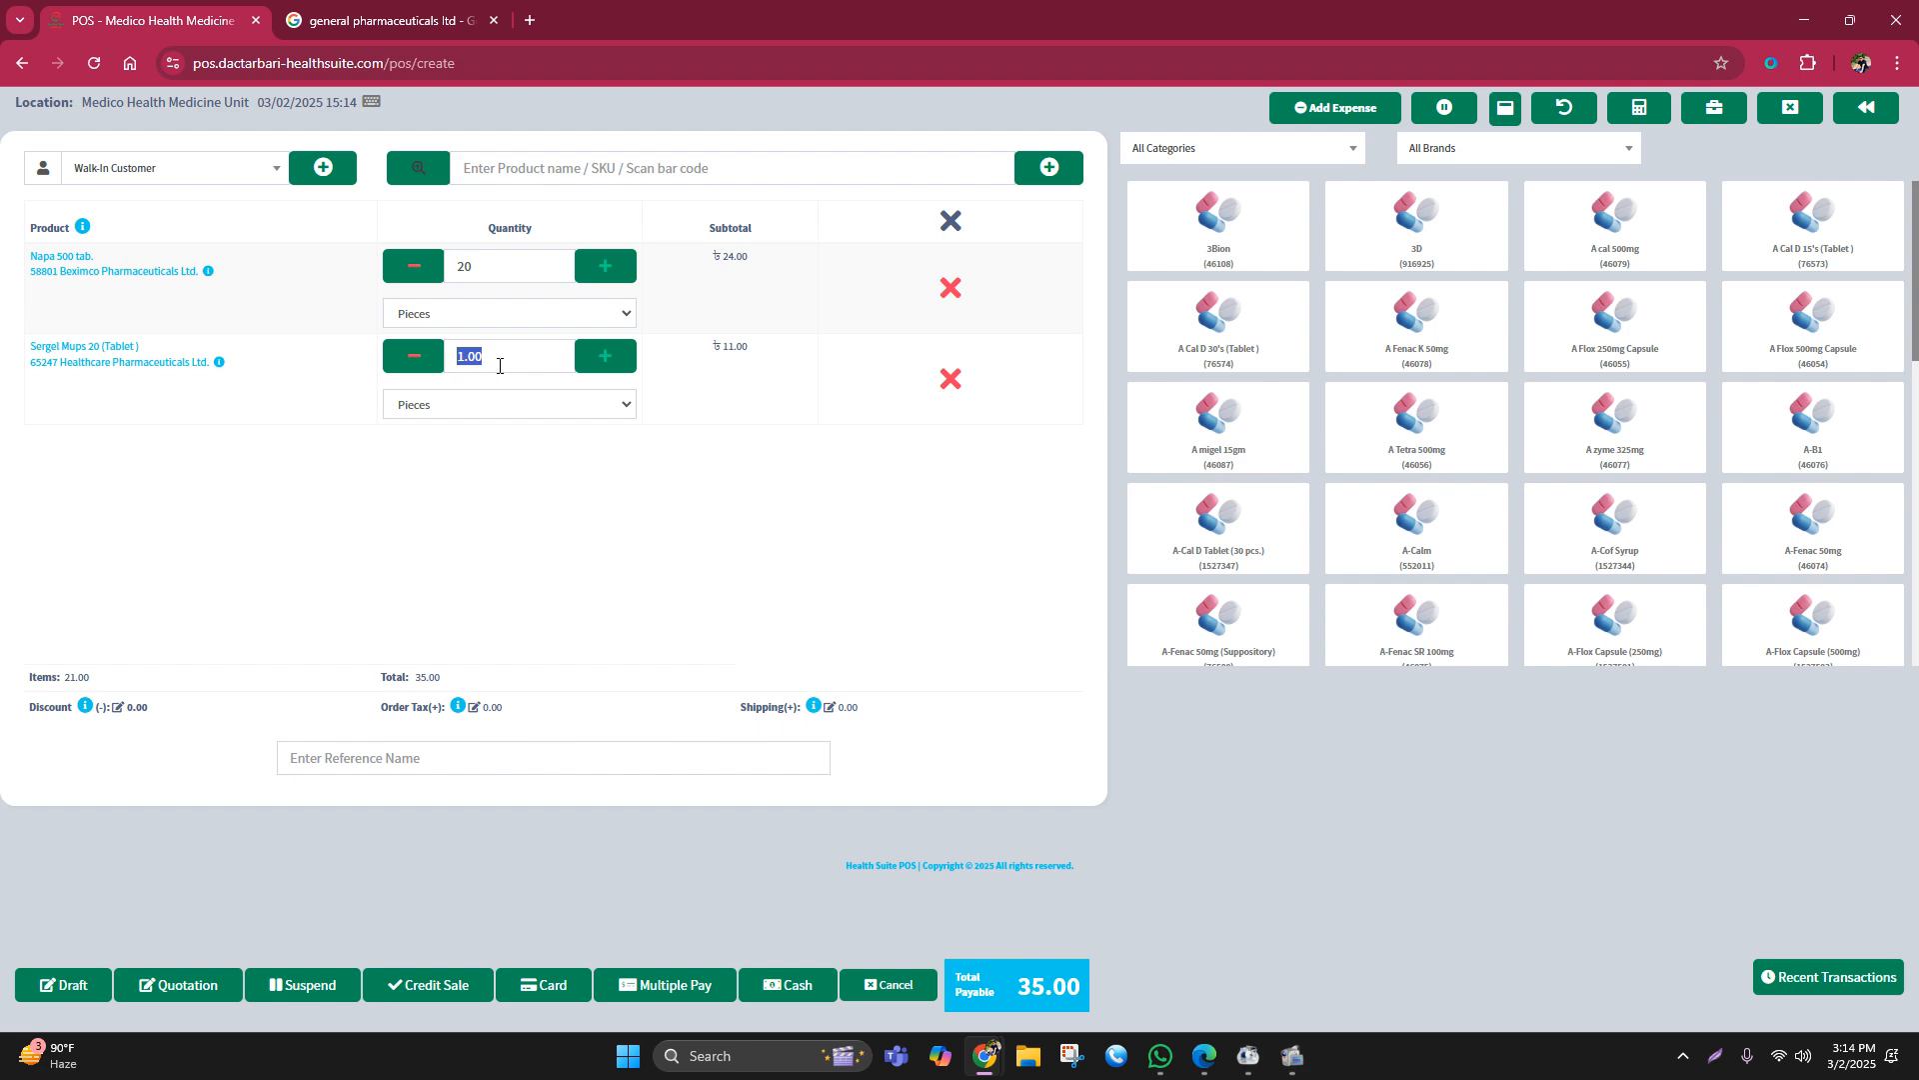
{"action": "left_click_drag", "start_coordinate": [510, 360], "coordinate": [440, 362]}
{"action": "type", "text": "2"}
{"action": "left_click", "coordinate": [516, 405]}
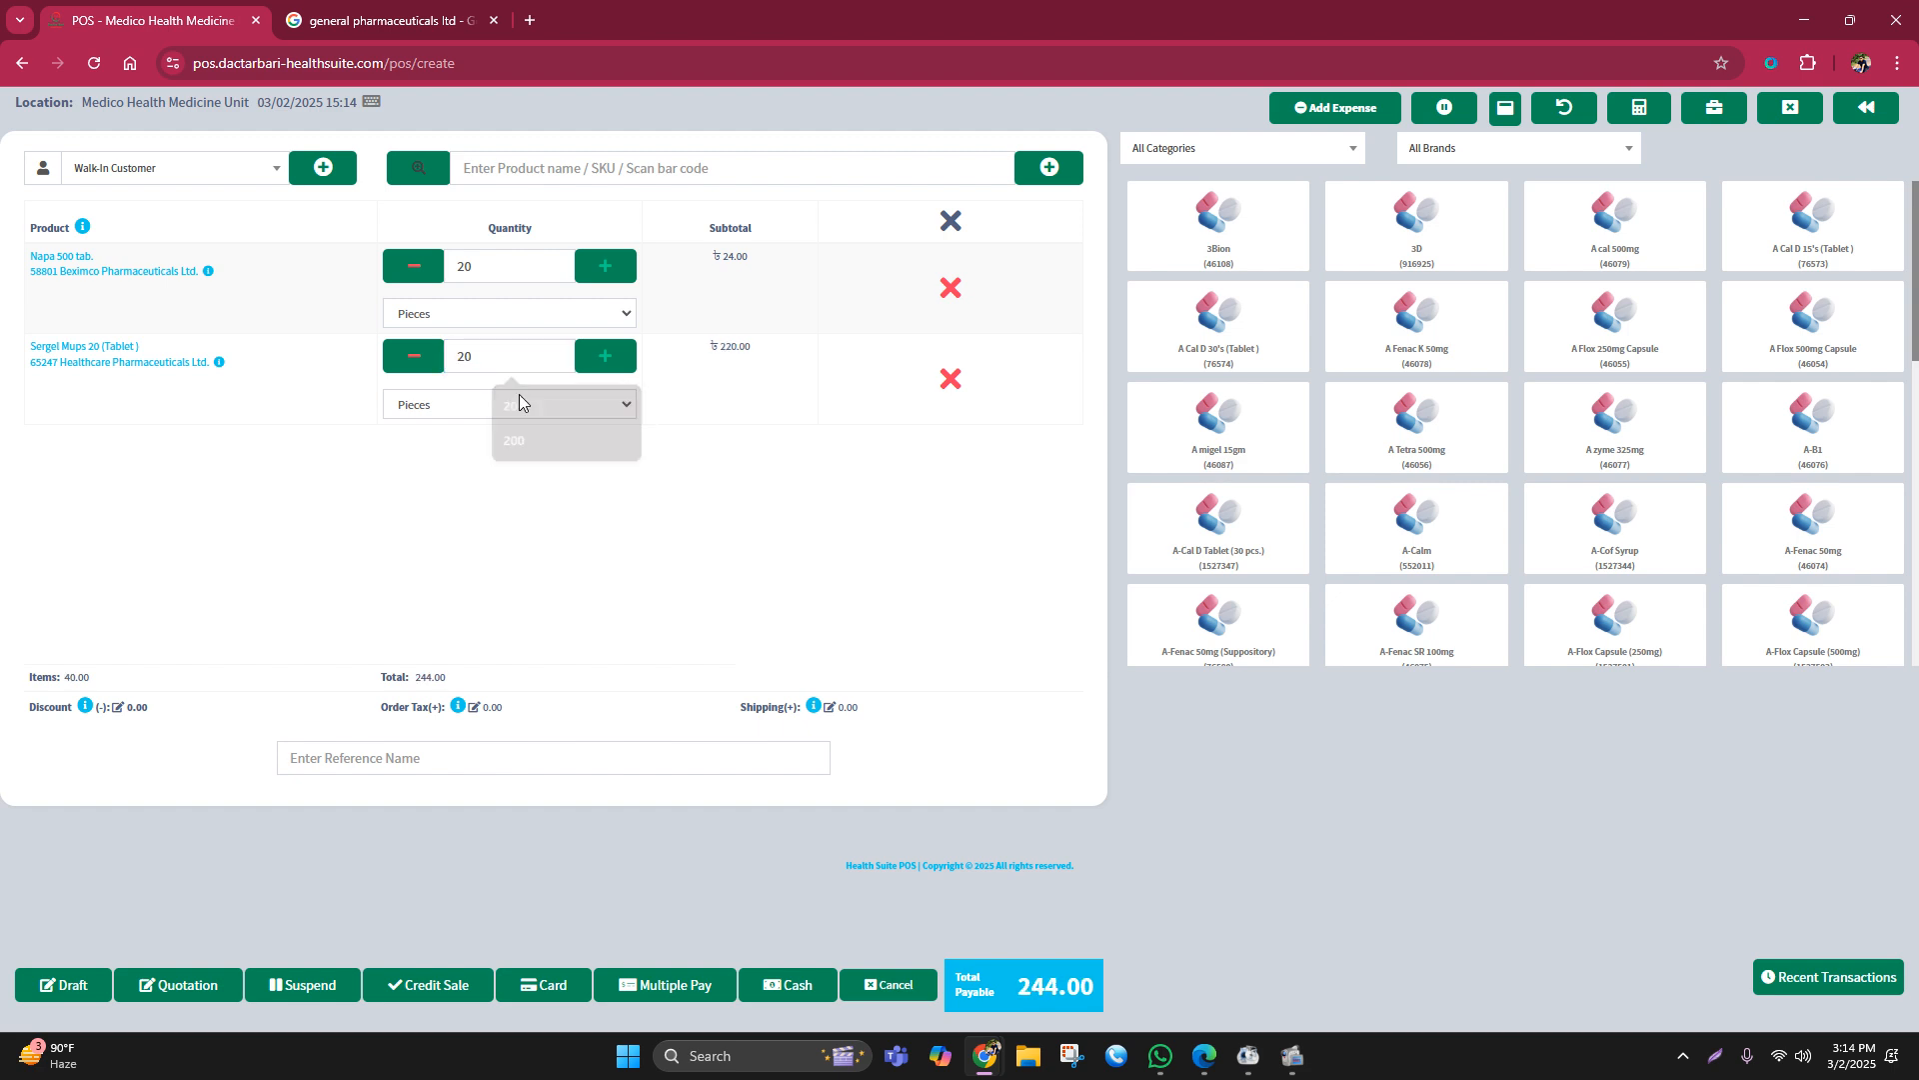
Step: Add 20 Seclo 20 (Capsule) and check that the payable total reads 364.00
{"action": "left_click", "coordinate": [477, 174]}
{"action": "type", "text": "se"}
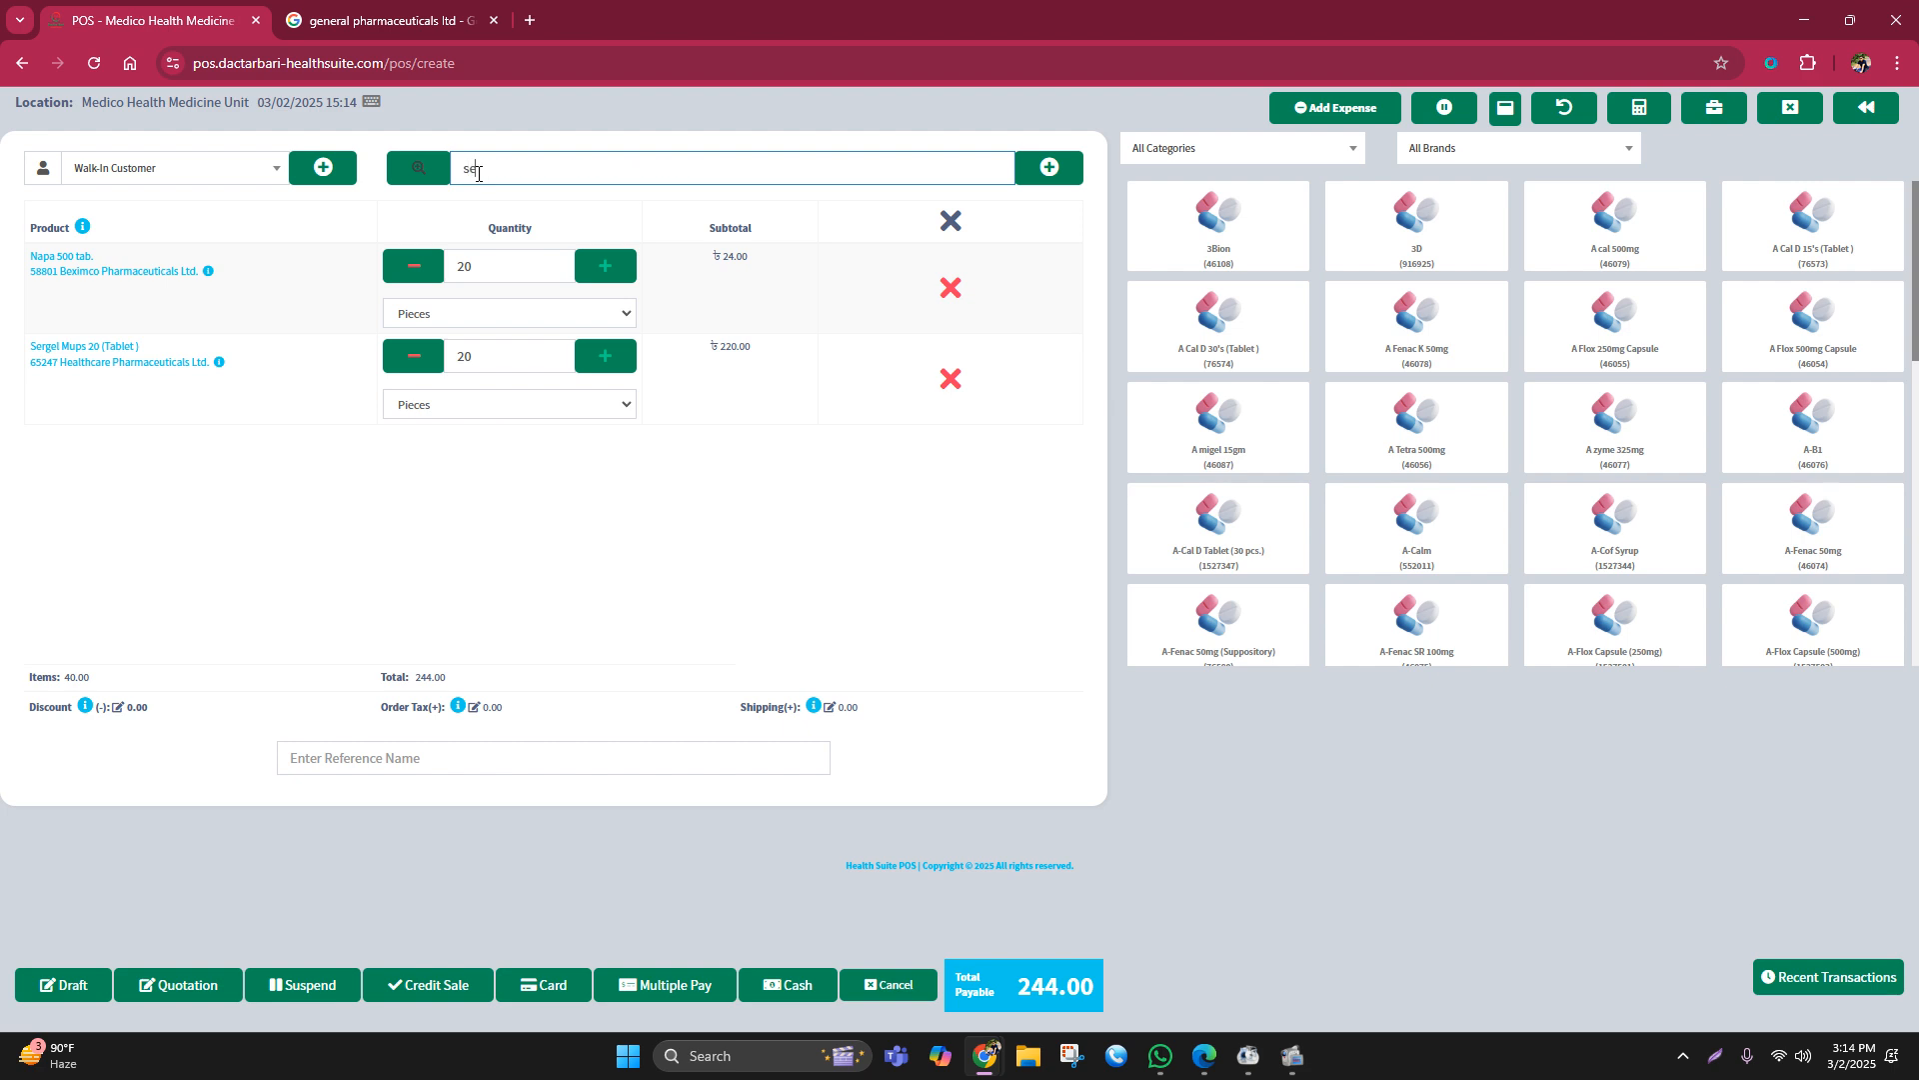
{"action": "type", "text": "clo"}
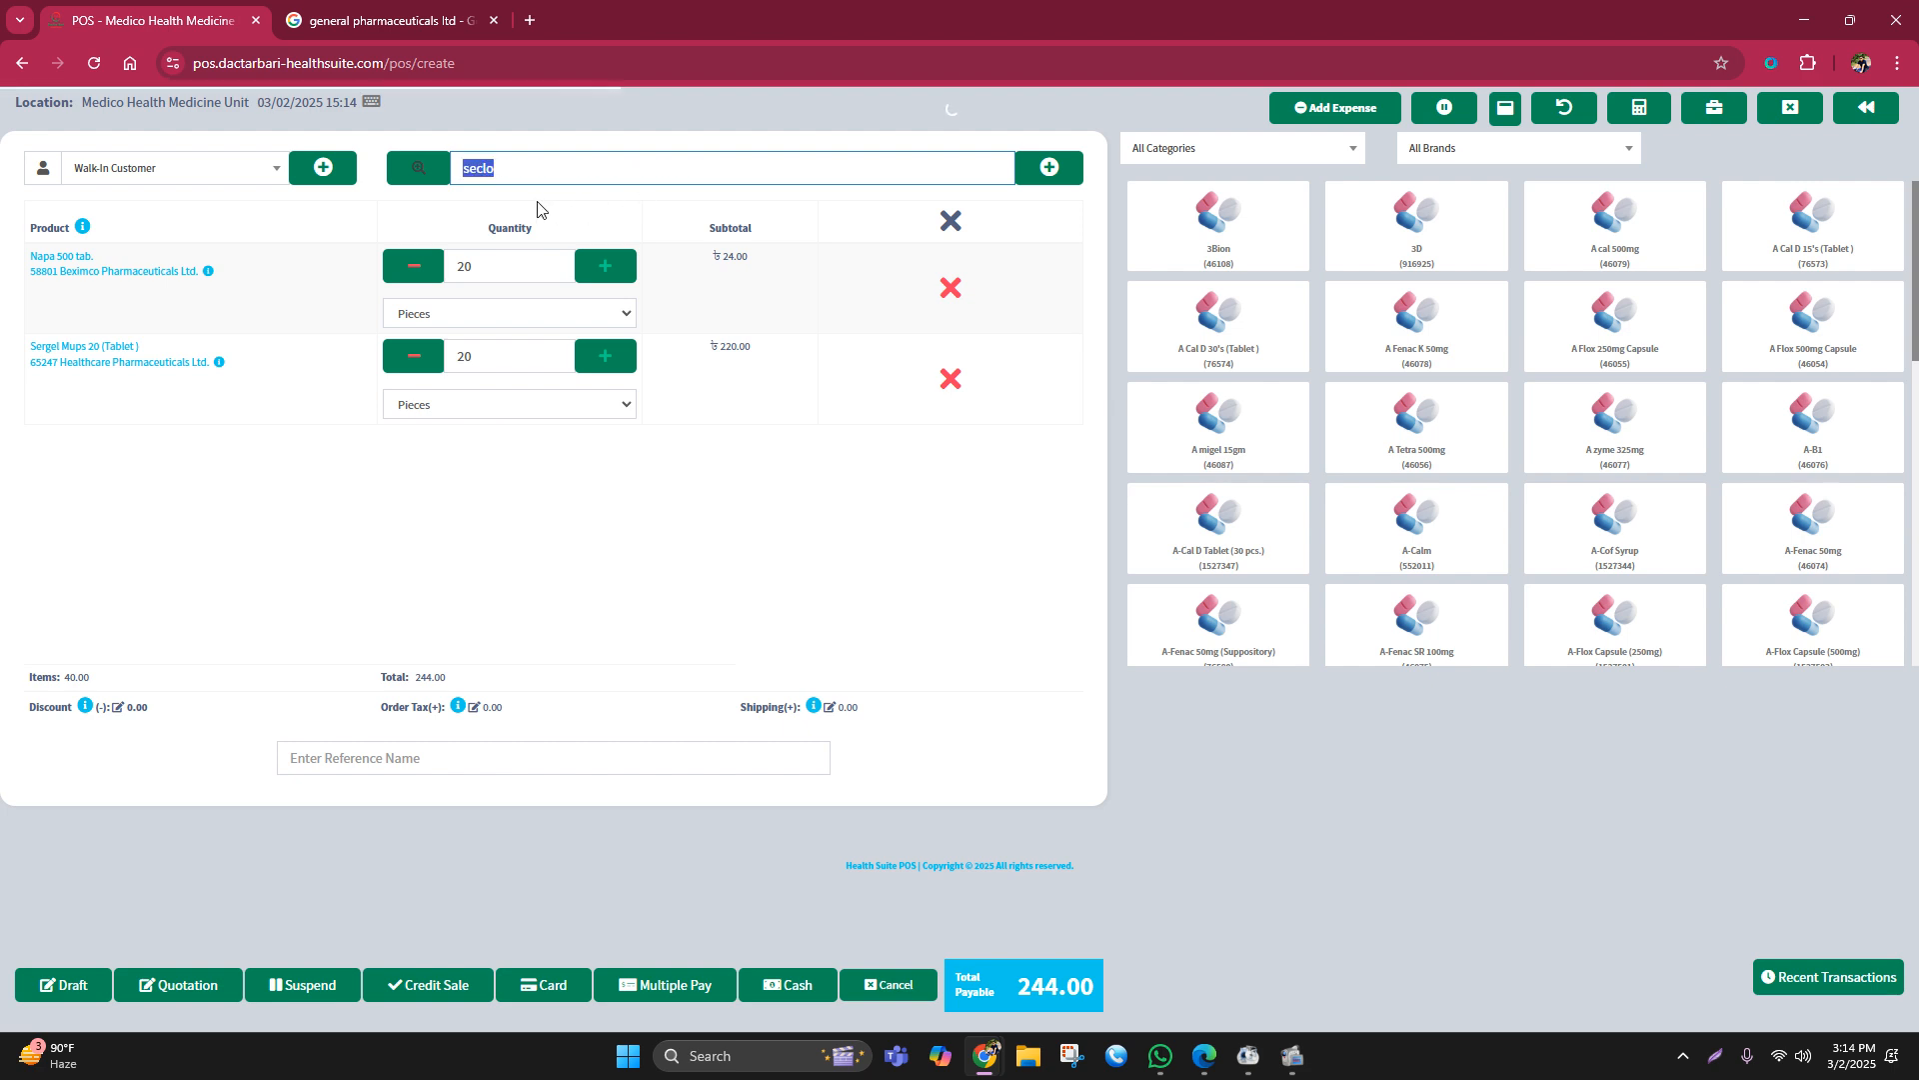
{"action": "left_click", "coordinate": [508, 212]}
{"action": "double_click", "coordinate": [478, 445]}
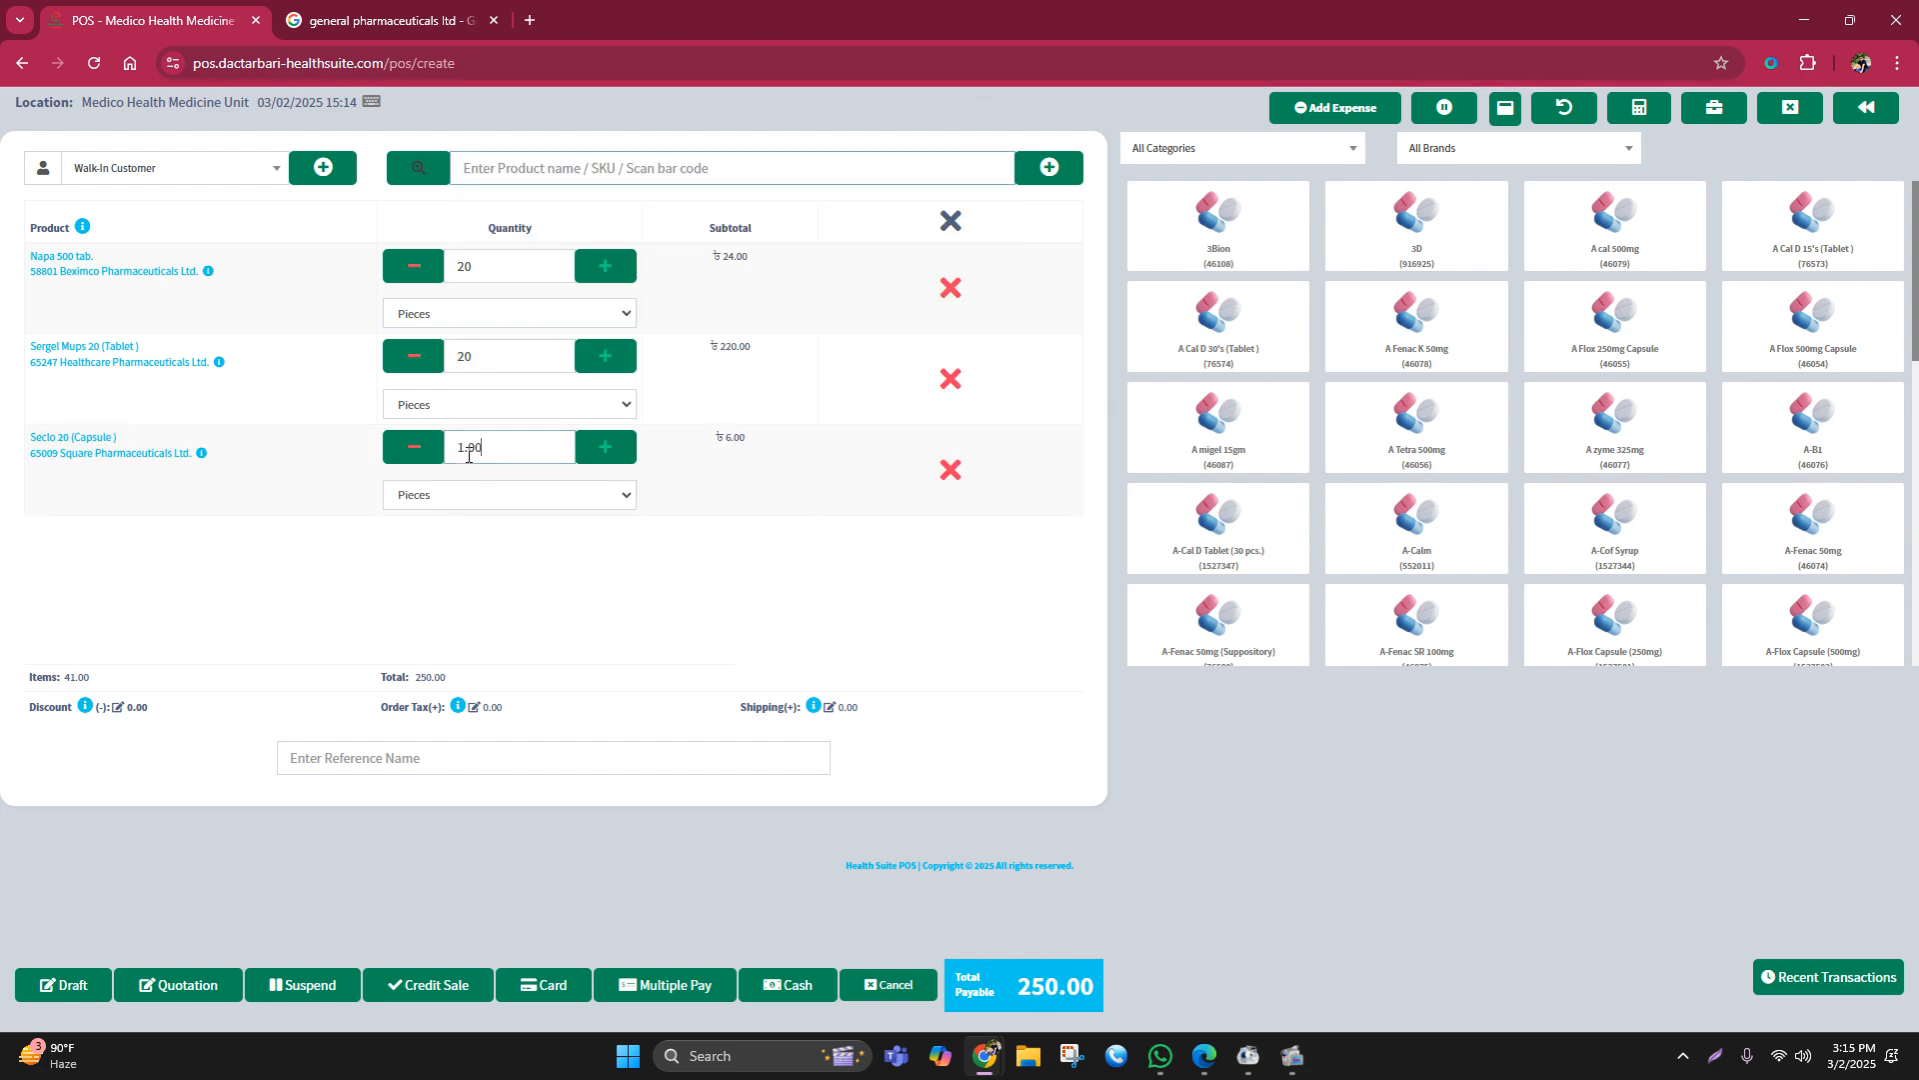
{"action": "type", "text": "20"}
{"action": "left_click", "coordinate": [589, 613]}
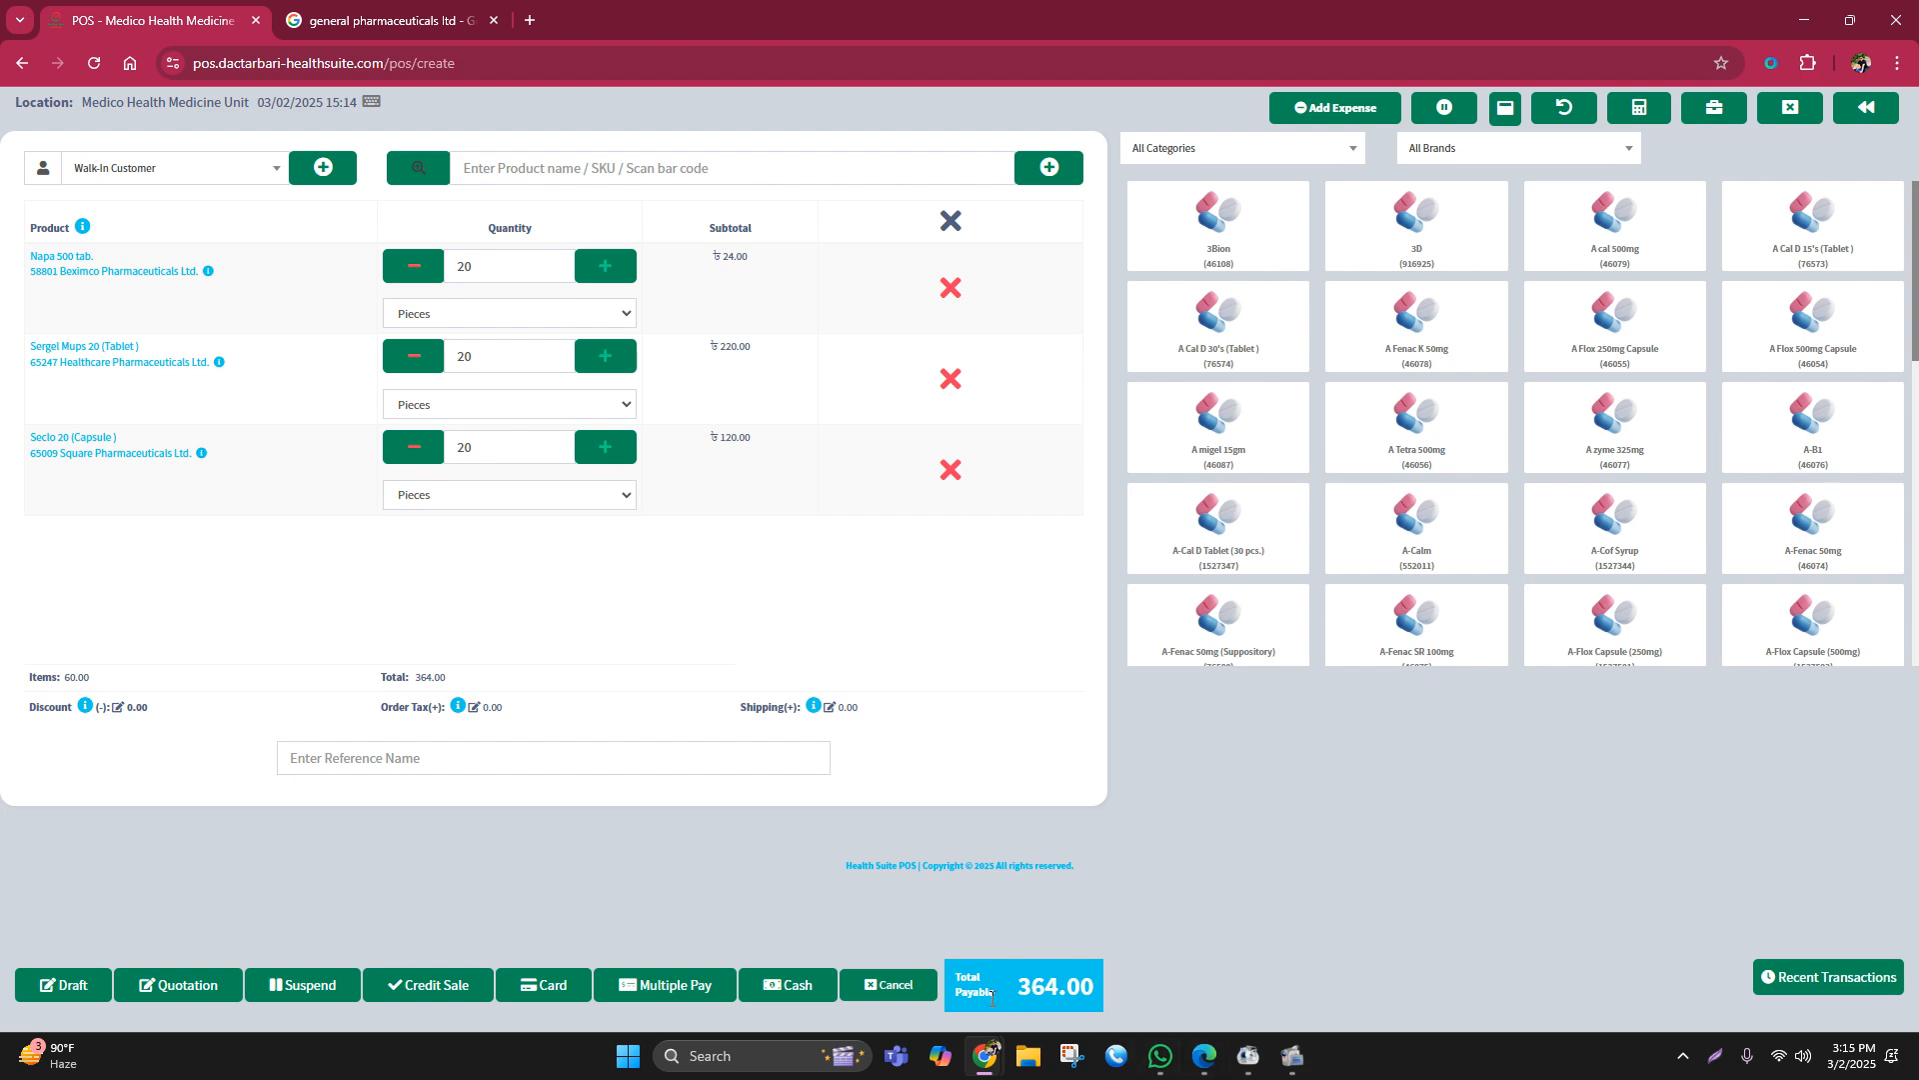
{"action": "left_click_drag", "start_coordinate": [1019, 989], "coordinate": [1147, 987]}
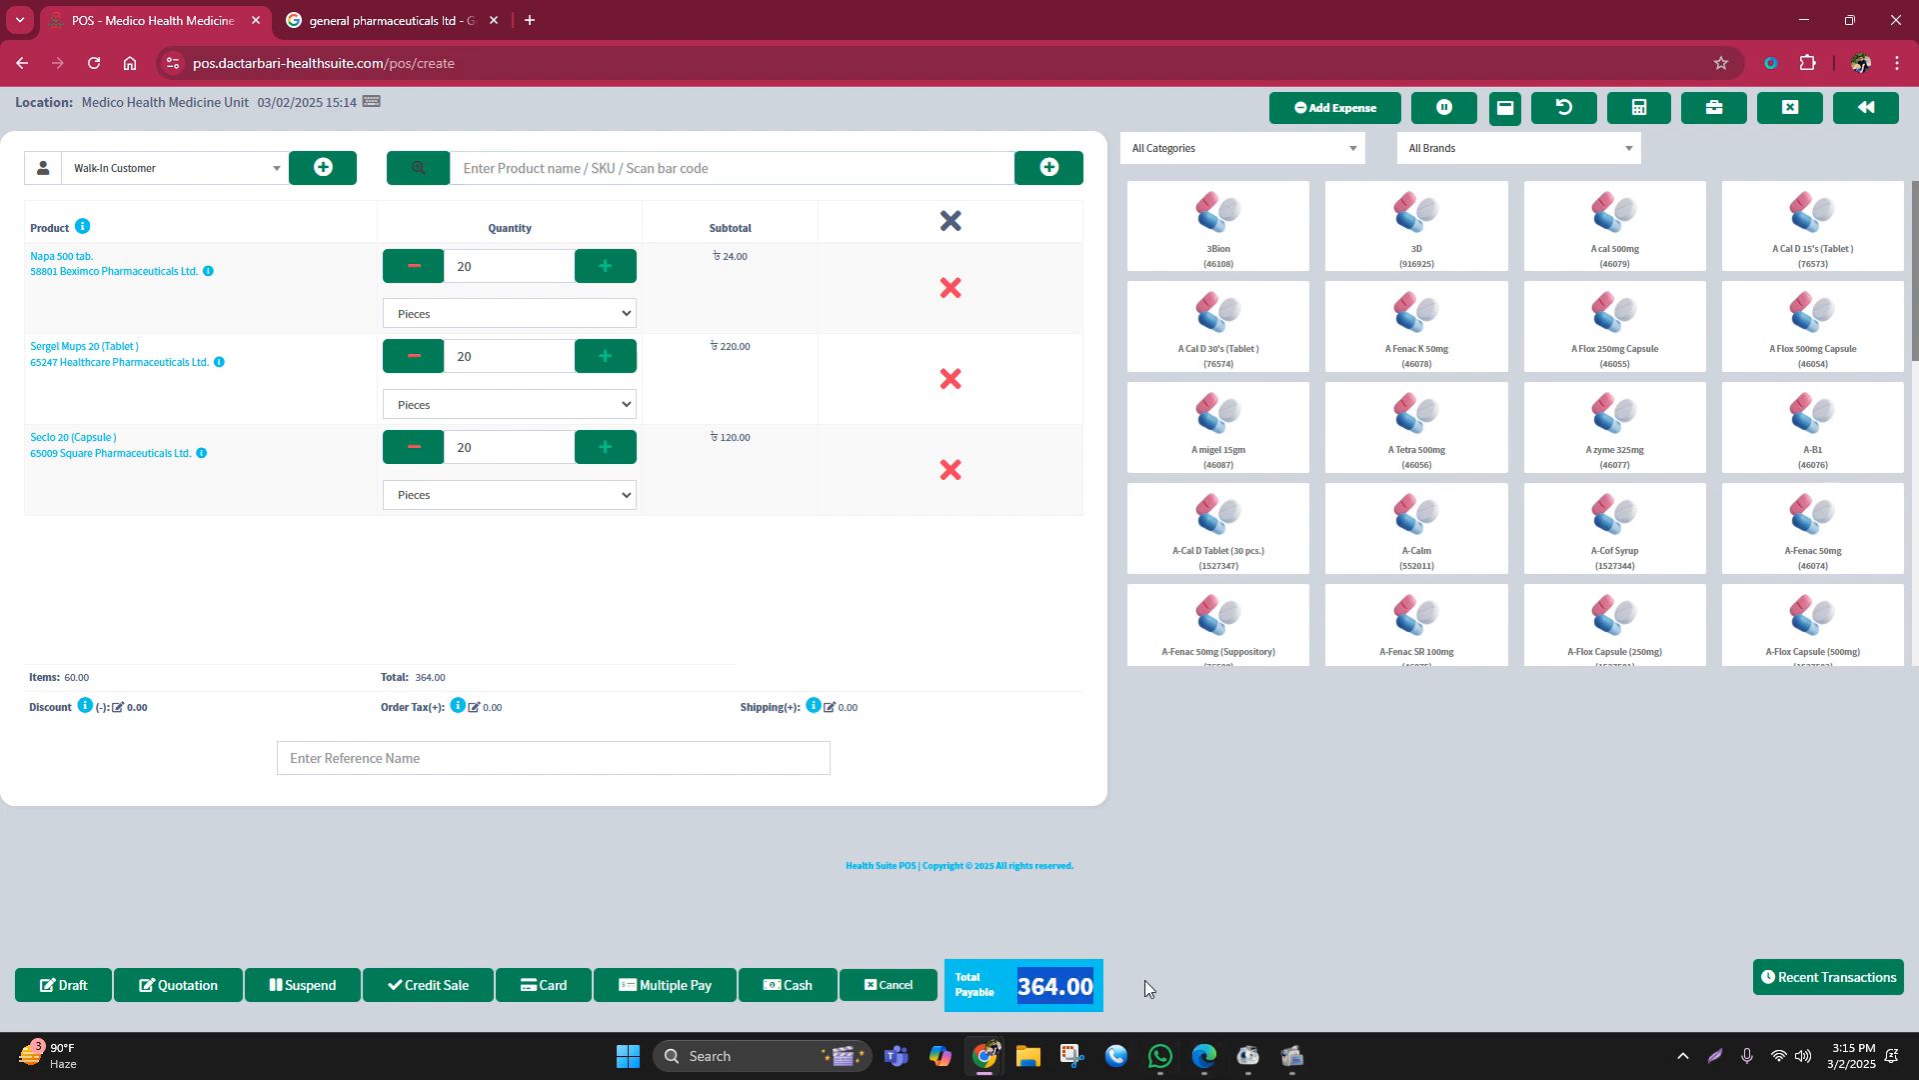
{"action": "left_click", "coordinate": [1212, 883]}
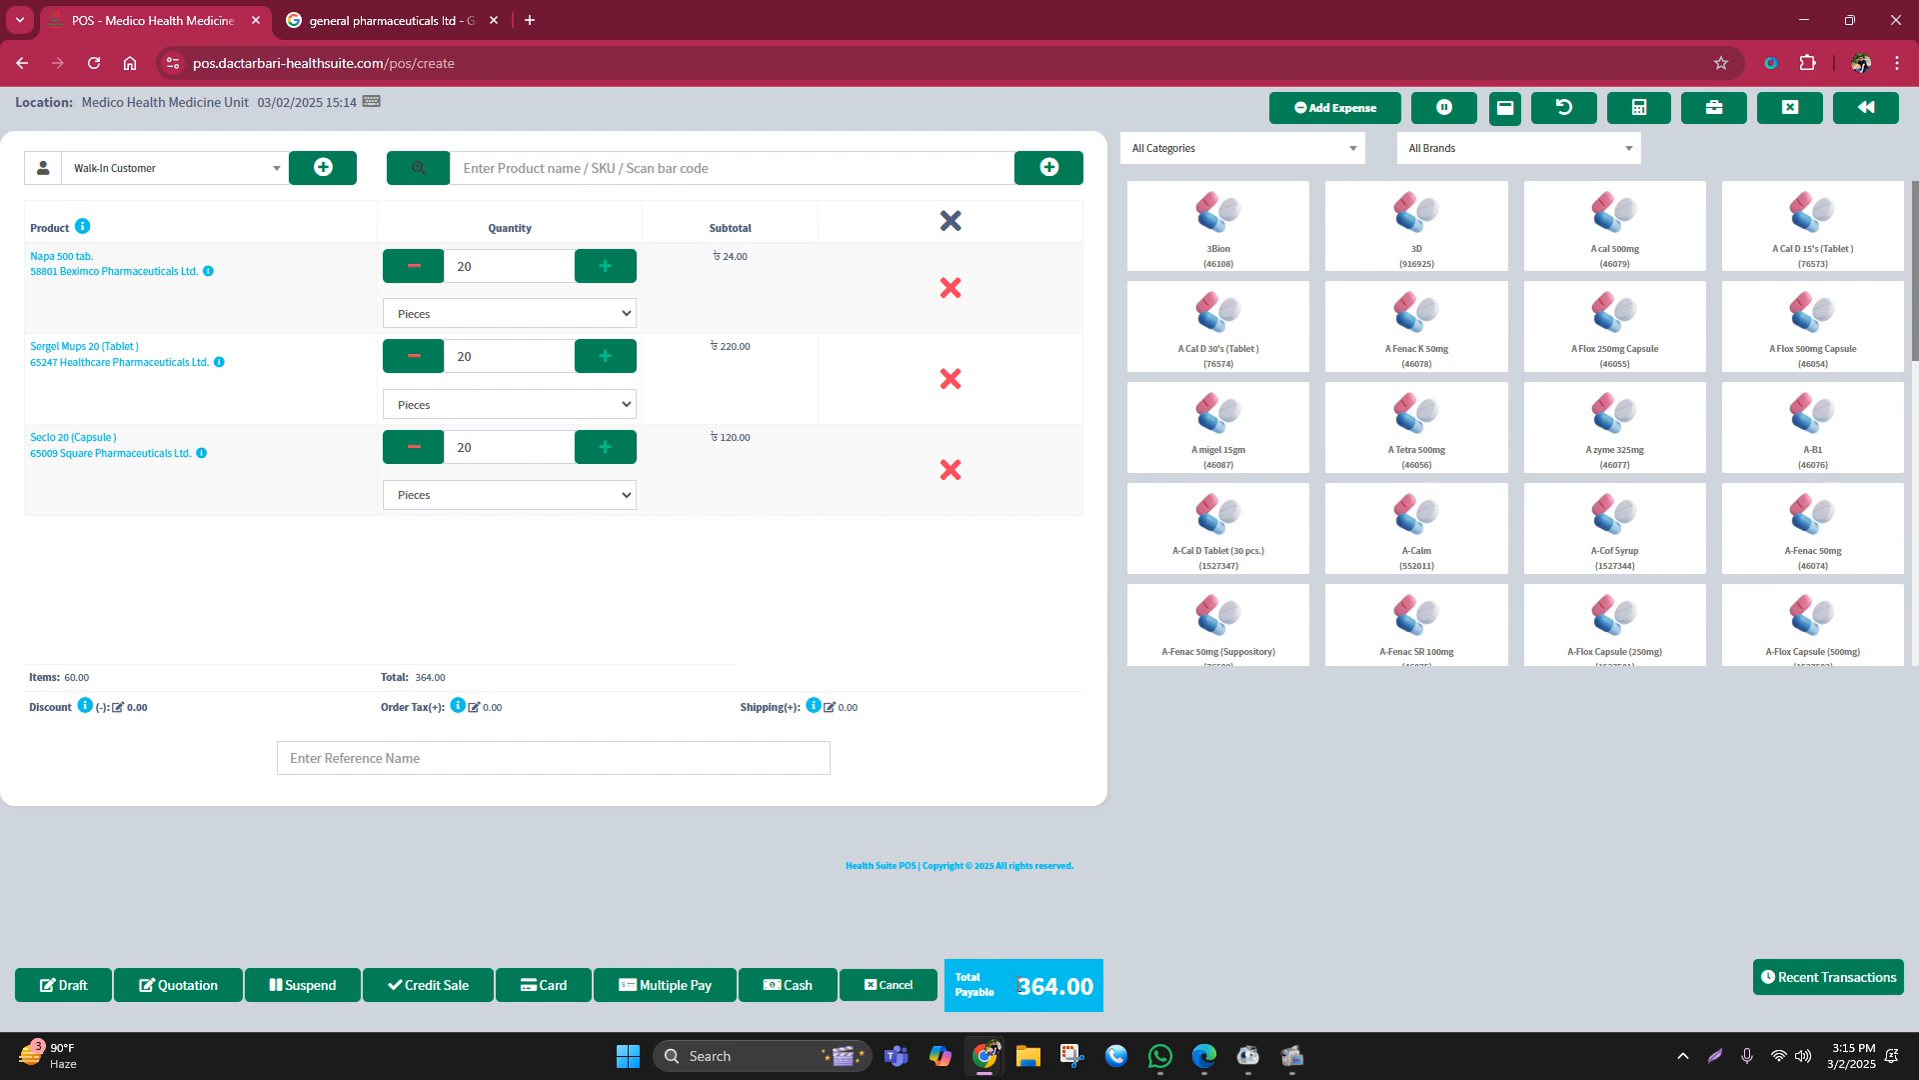
{"action": "left_click_drag", "start_coordinate": [1020, 985], "coordinate": [1114, 983]}
Step: Apply a fixed 14.00 discount, bringing the payable total from 364.00 to 350.00
{"action": "left_click", "coordinate": [1336, 846]}
{"action": "left_click", "coordinate": [115, 708]}
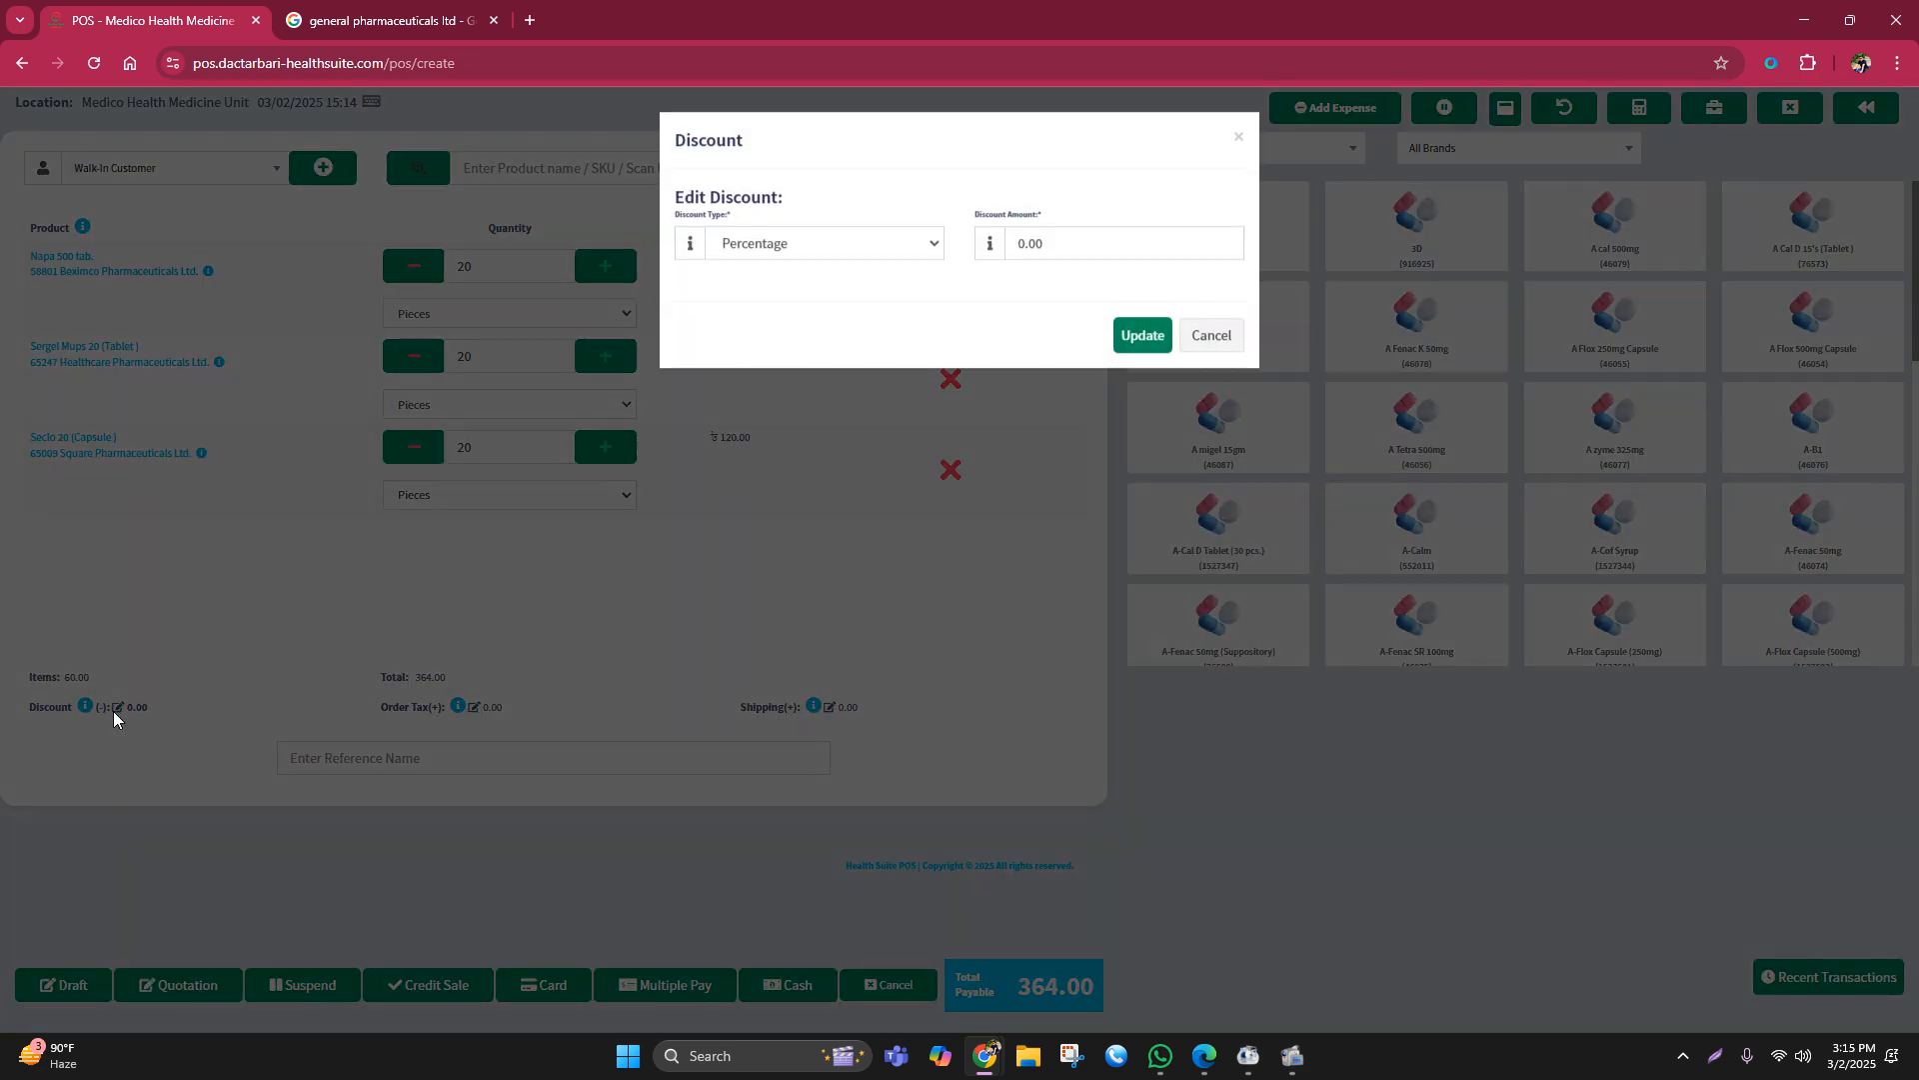
{"action": "left_click", "coordinate": [815, 255]}
{"action": "left_click", "coordinate": [920, 299]}
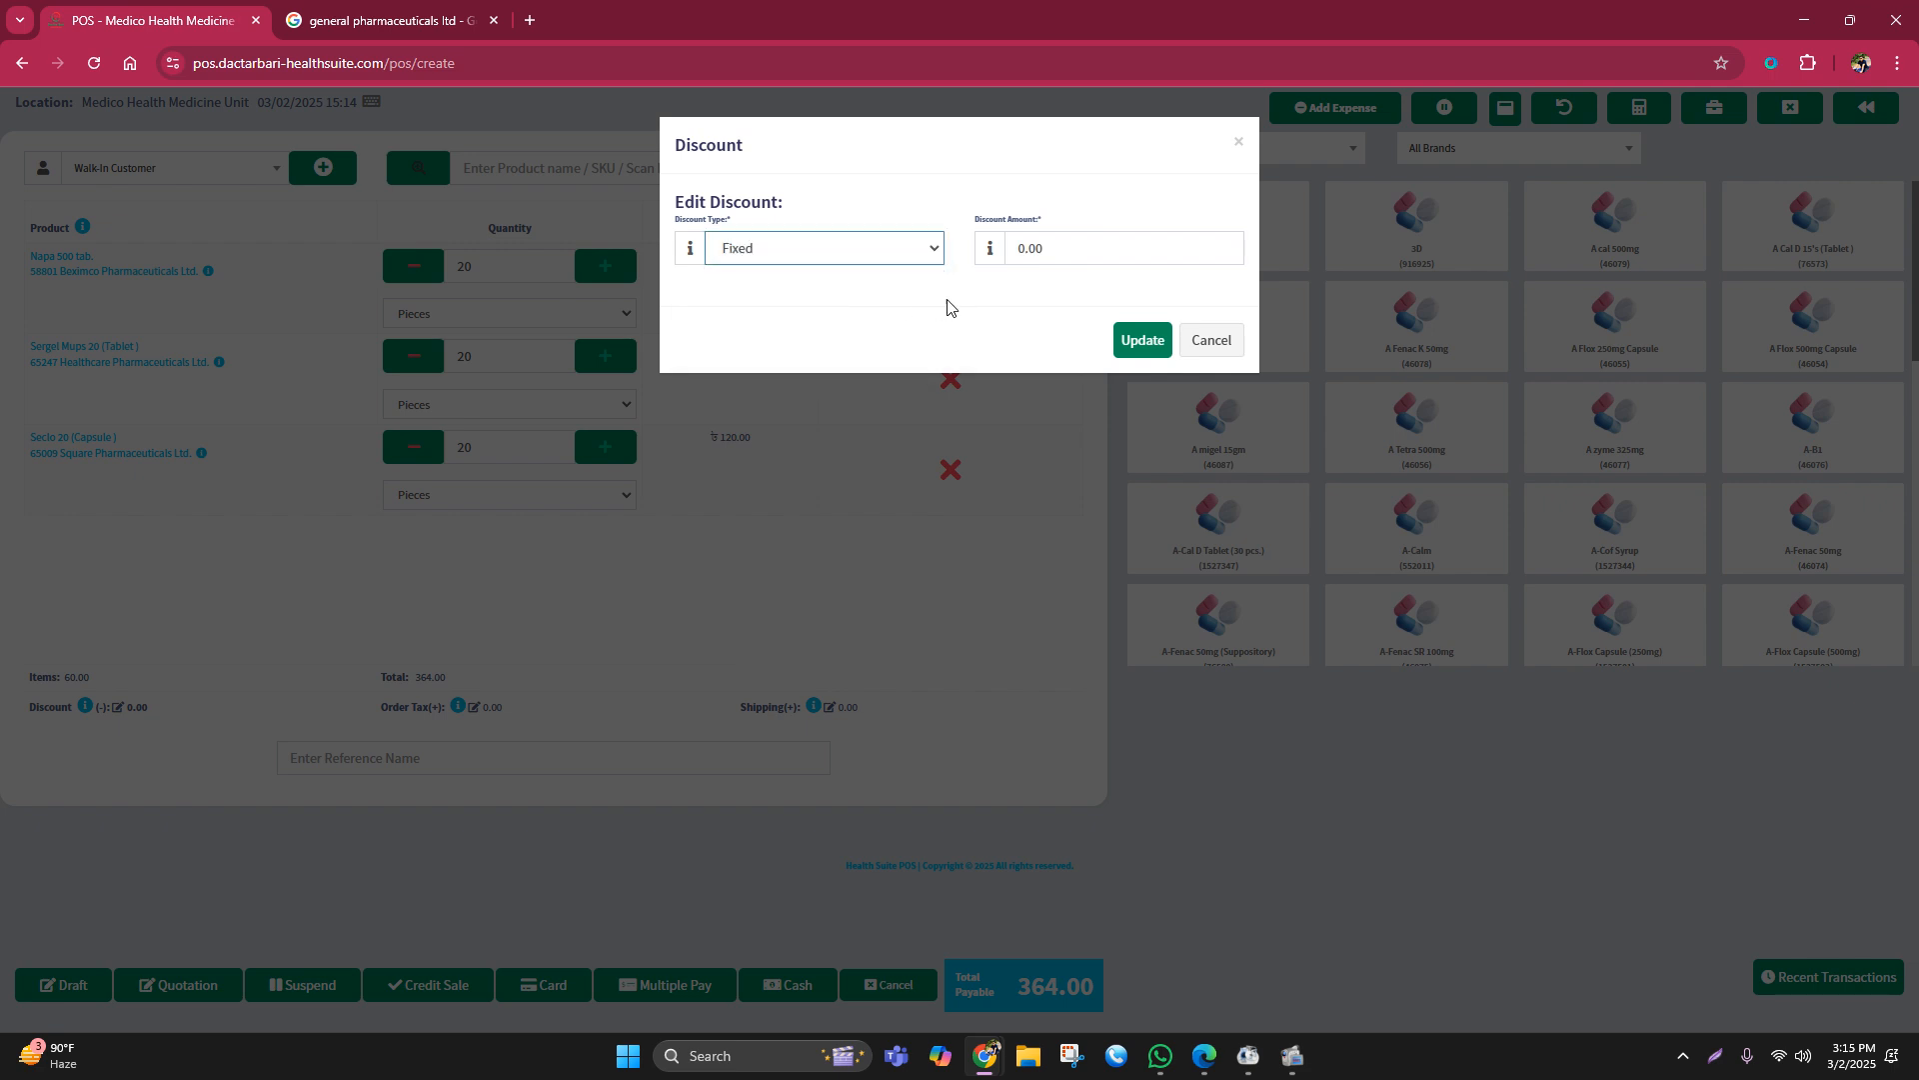
{"action": "double_click", "coordinate": [1064, 239]}
{"action": "type", "text": "14"}
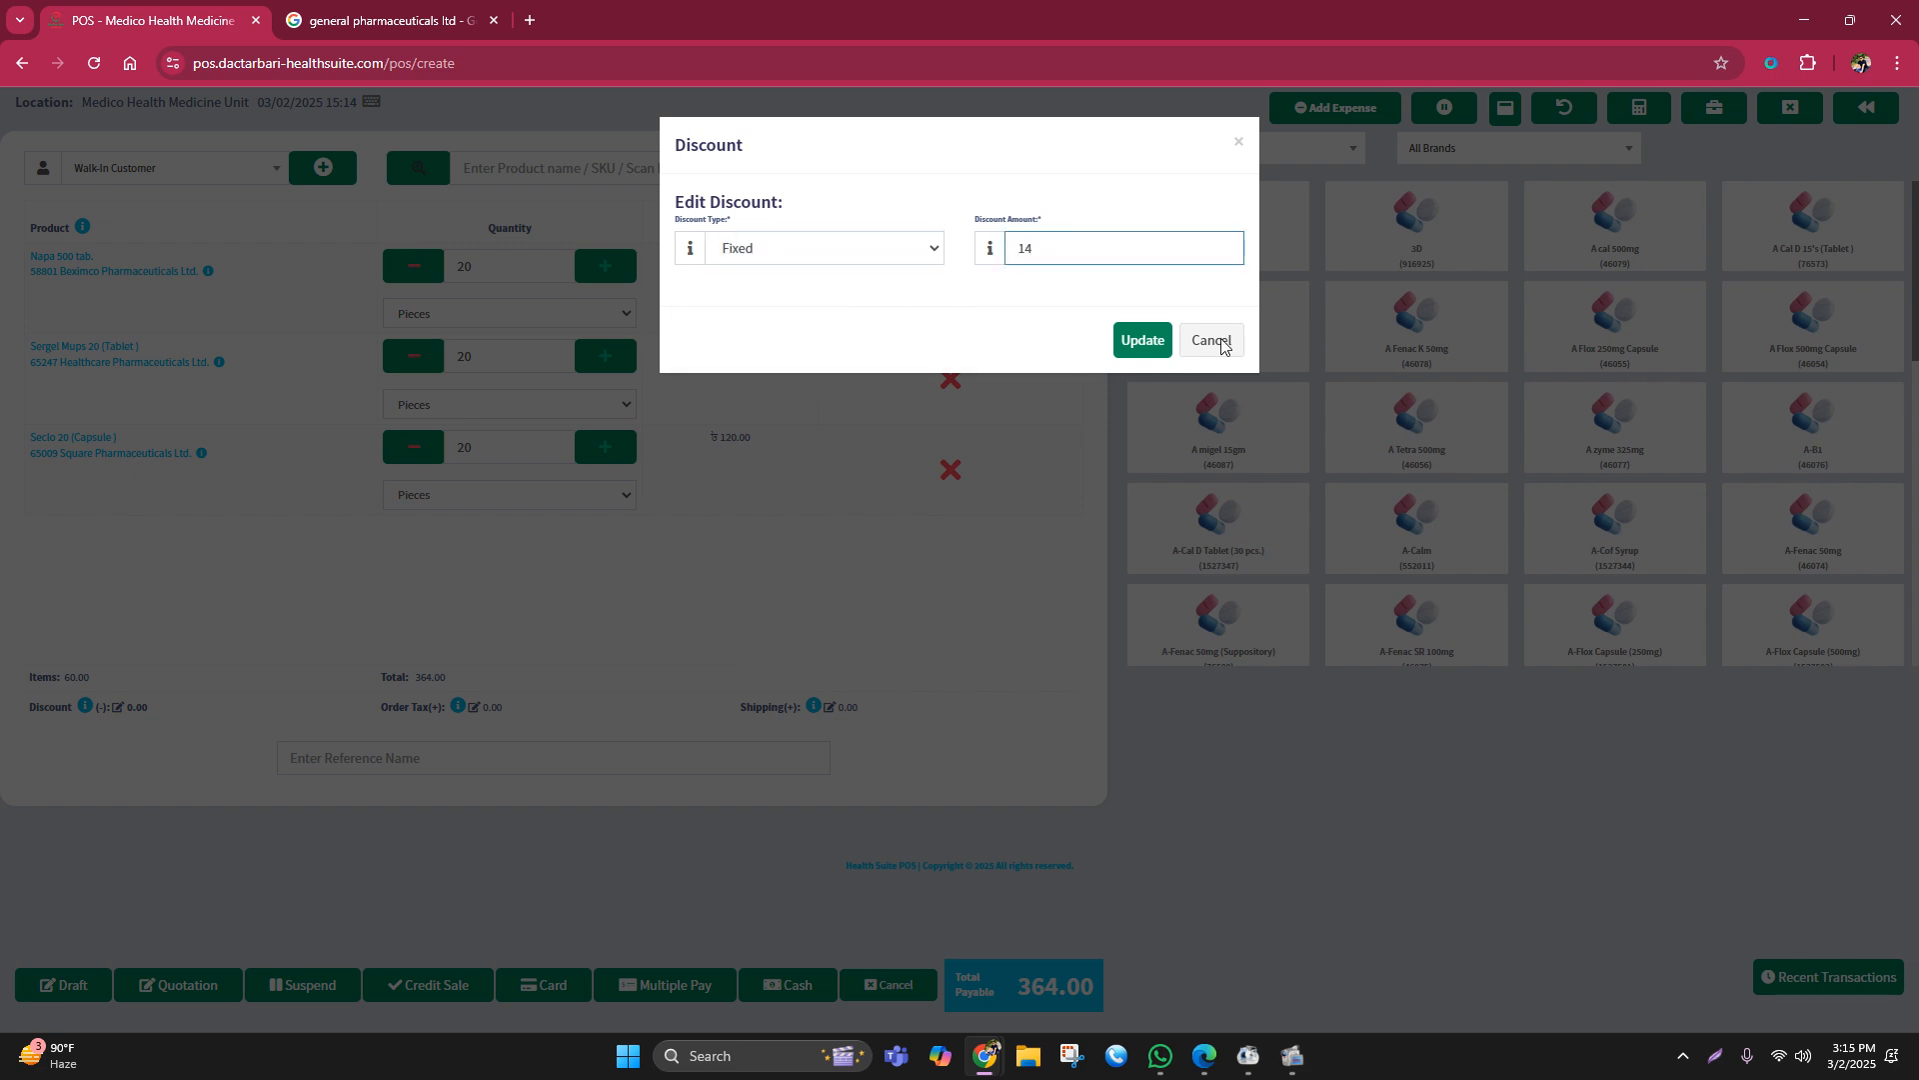
{"action": "left_click", "coordinate": [1143, 340]}
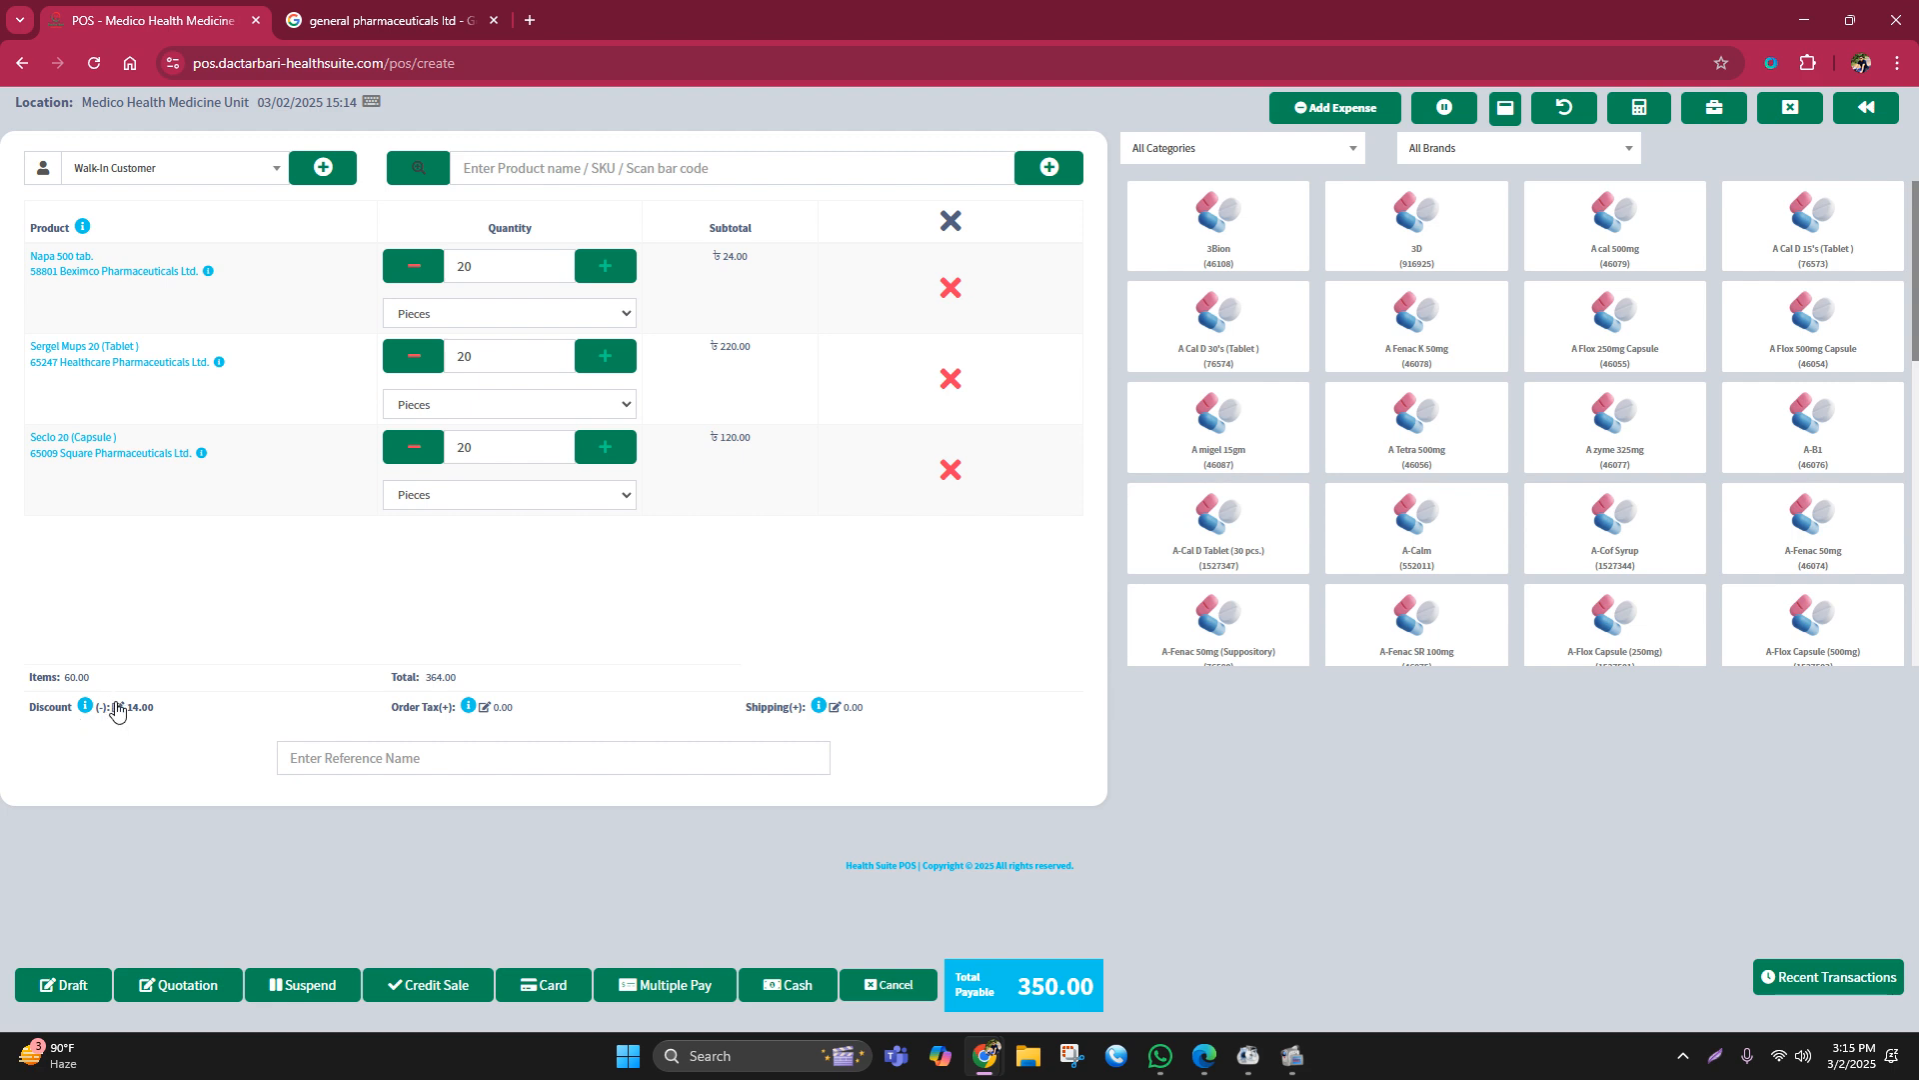
{"action": "left_click_drag", "start_coordinate": [1016, 989], "coordinate": [1196, 984]}
{"action": "left_click", "coordinate": [1368, 920]}
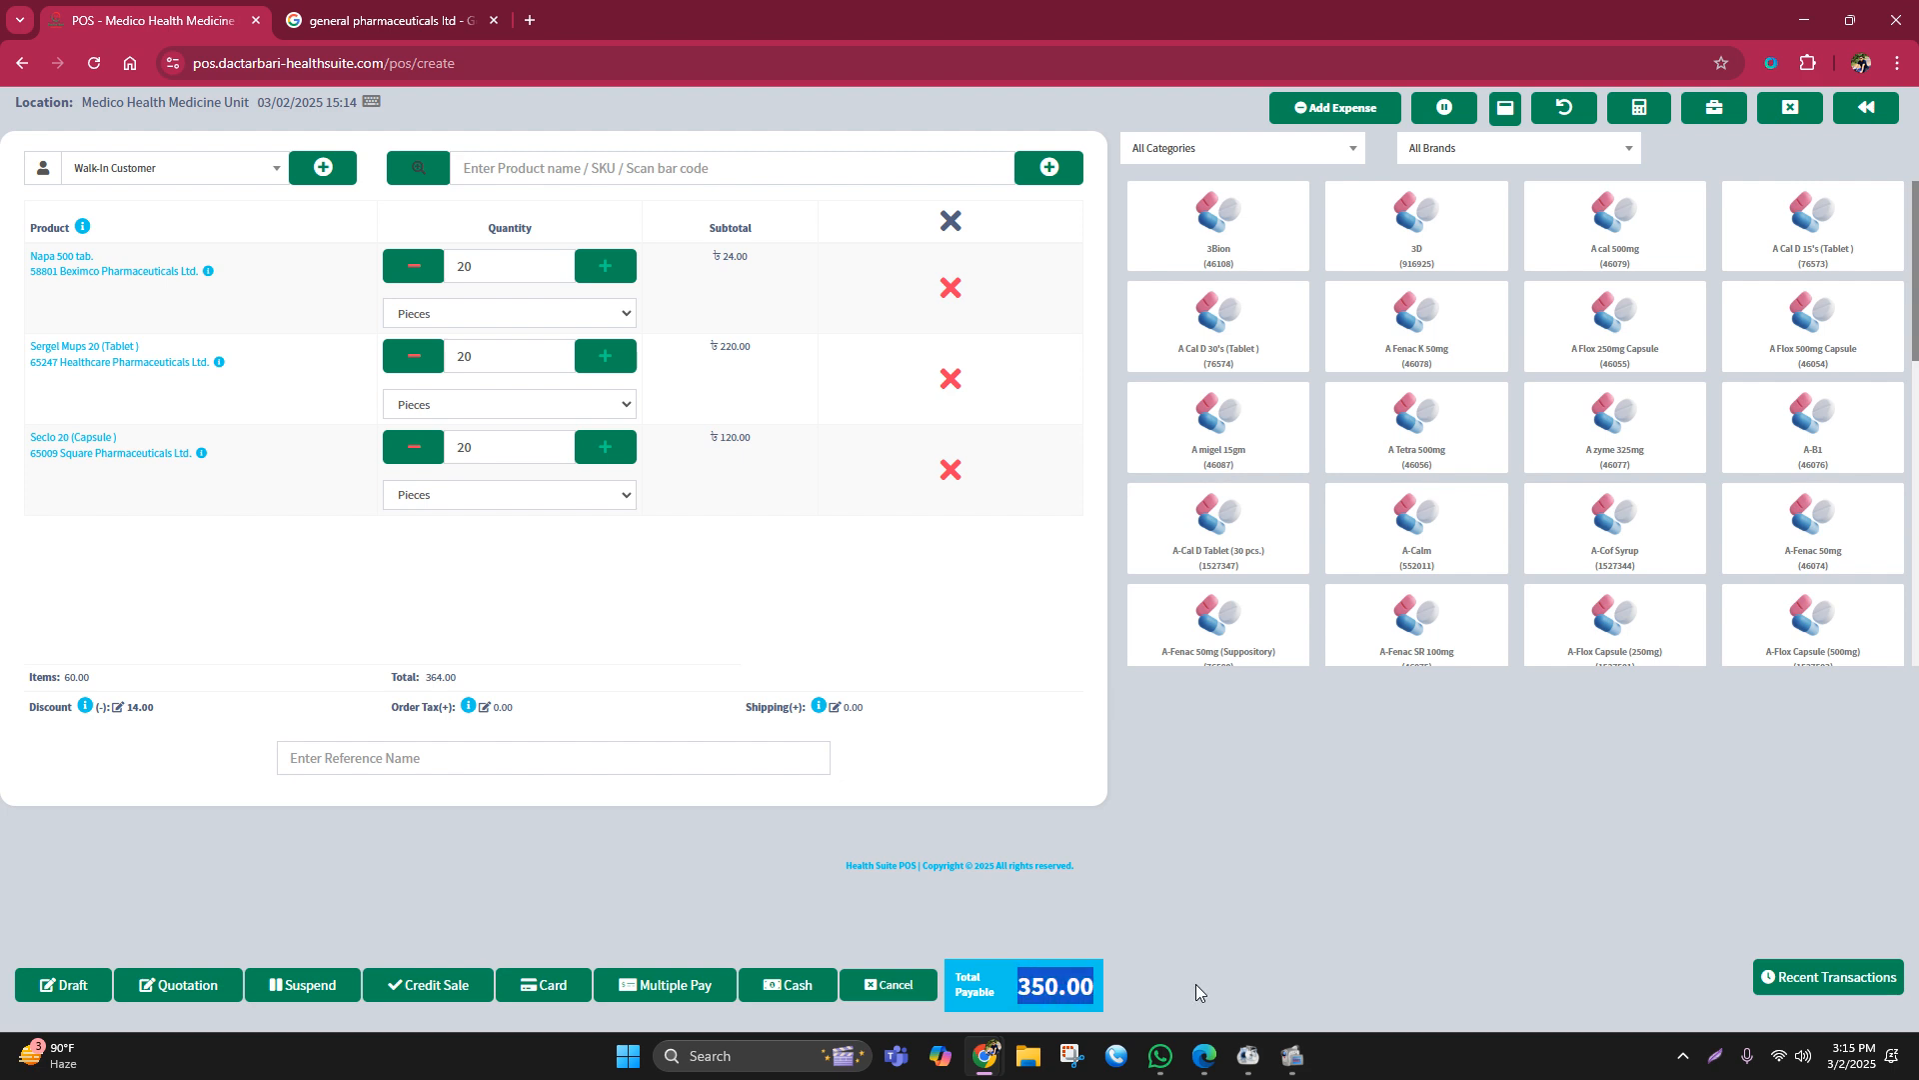
{"action": "left_click", "coordinate": [1338, 942]}
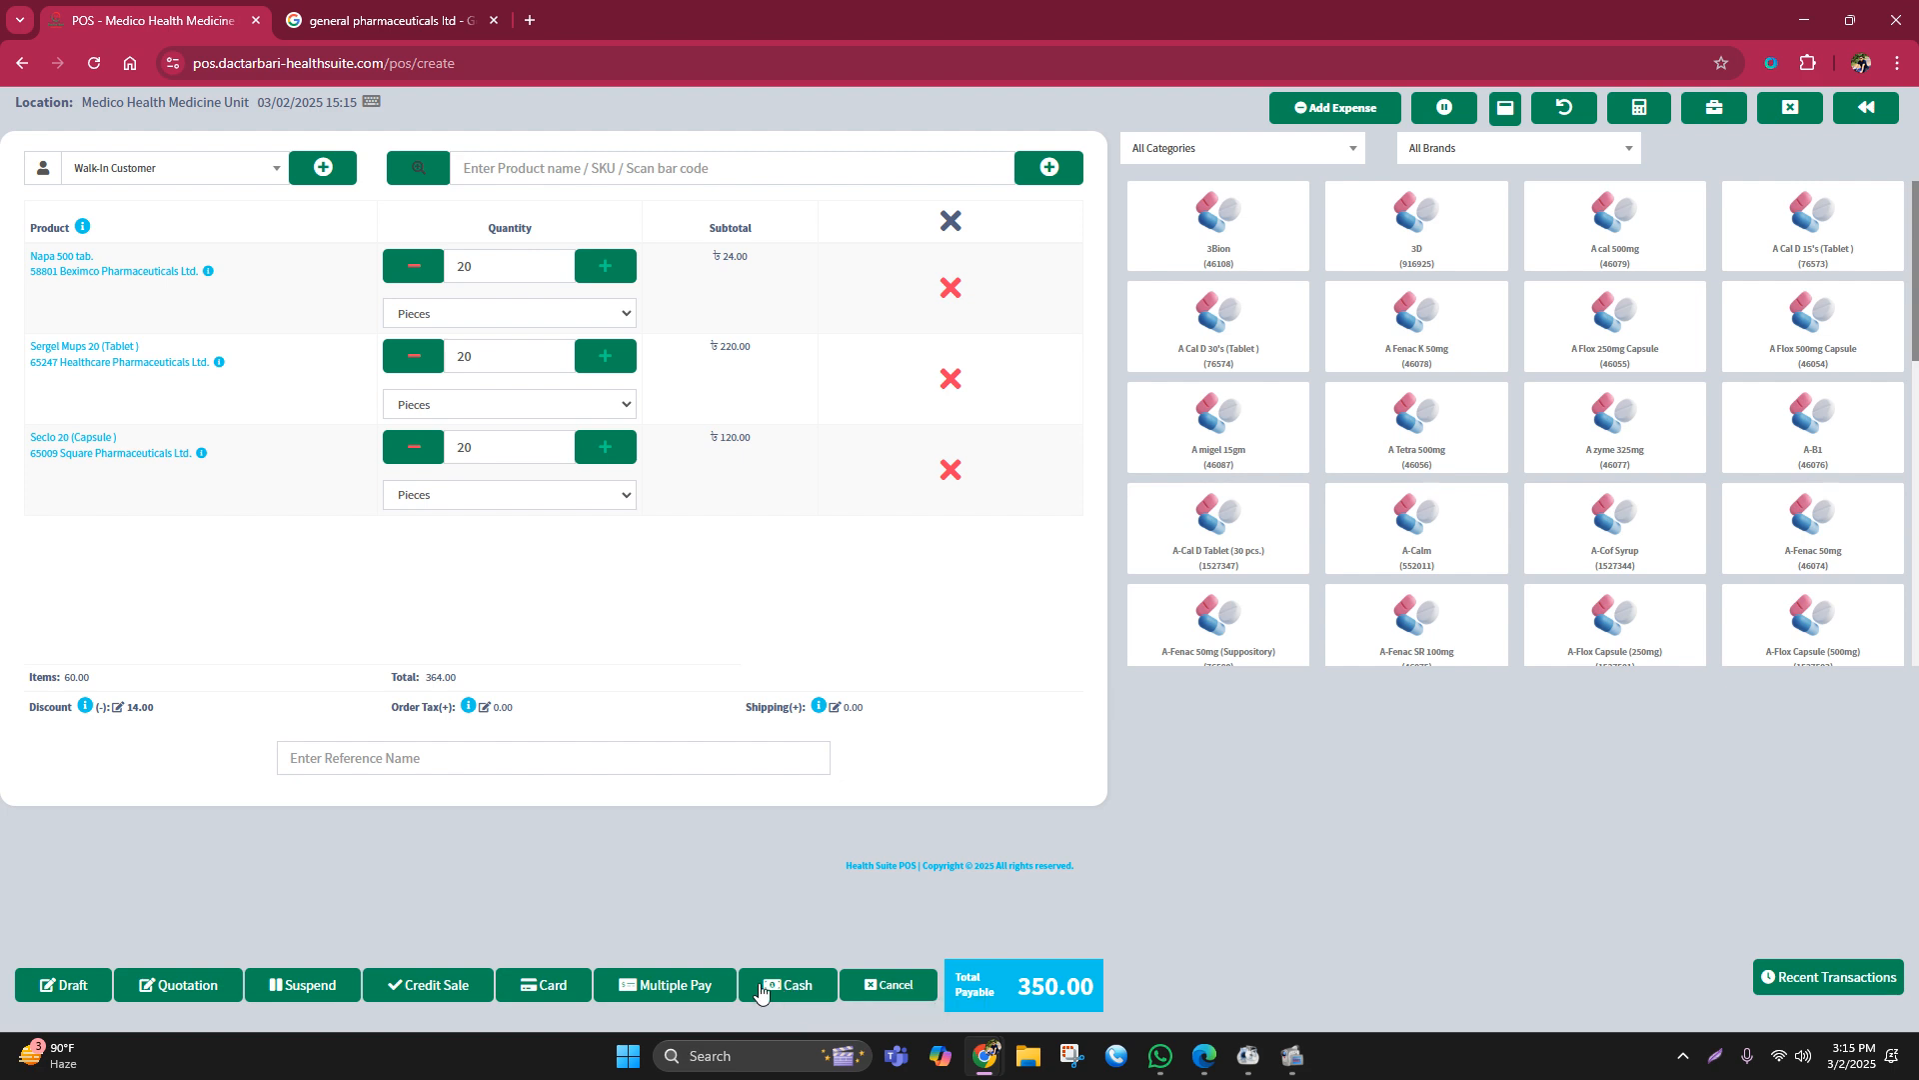
Step: Save an individual customer with their first name and mobile number, then finalise the sale on credit
{"action": "left_click", "coordinate": [320, 168]}
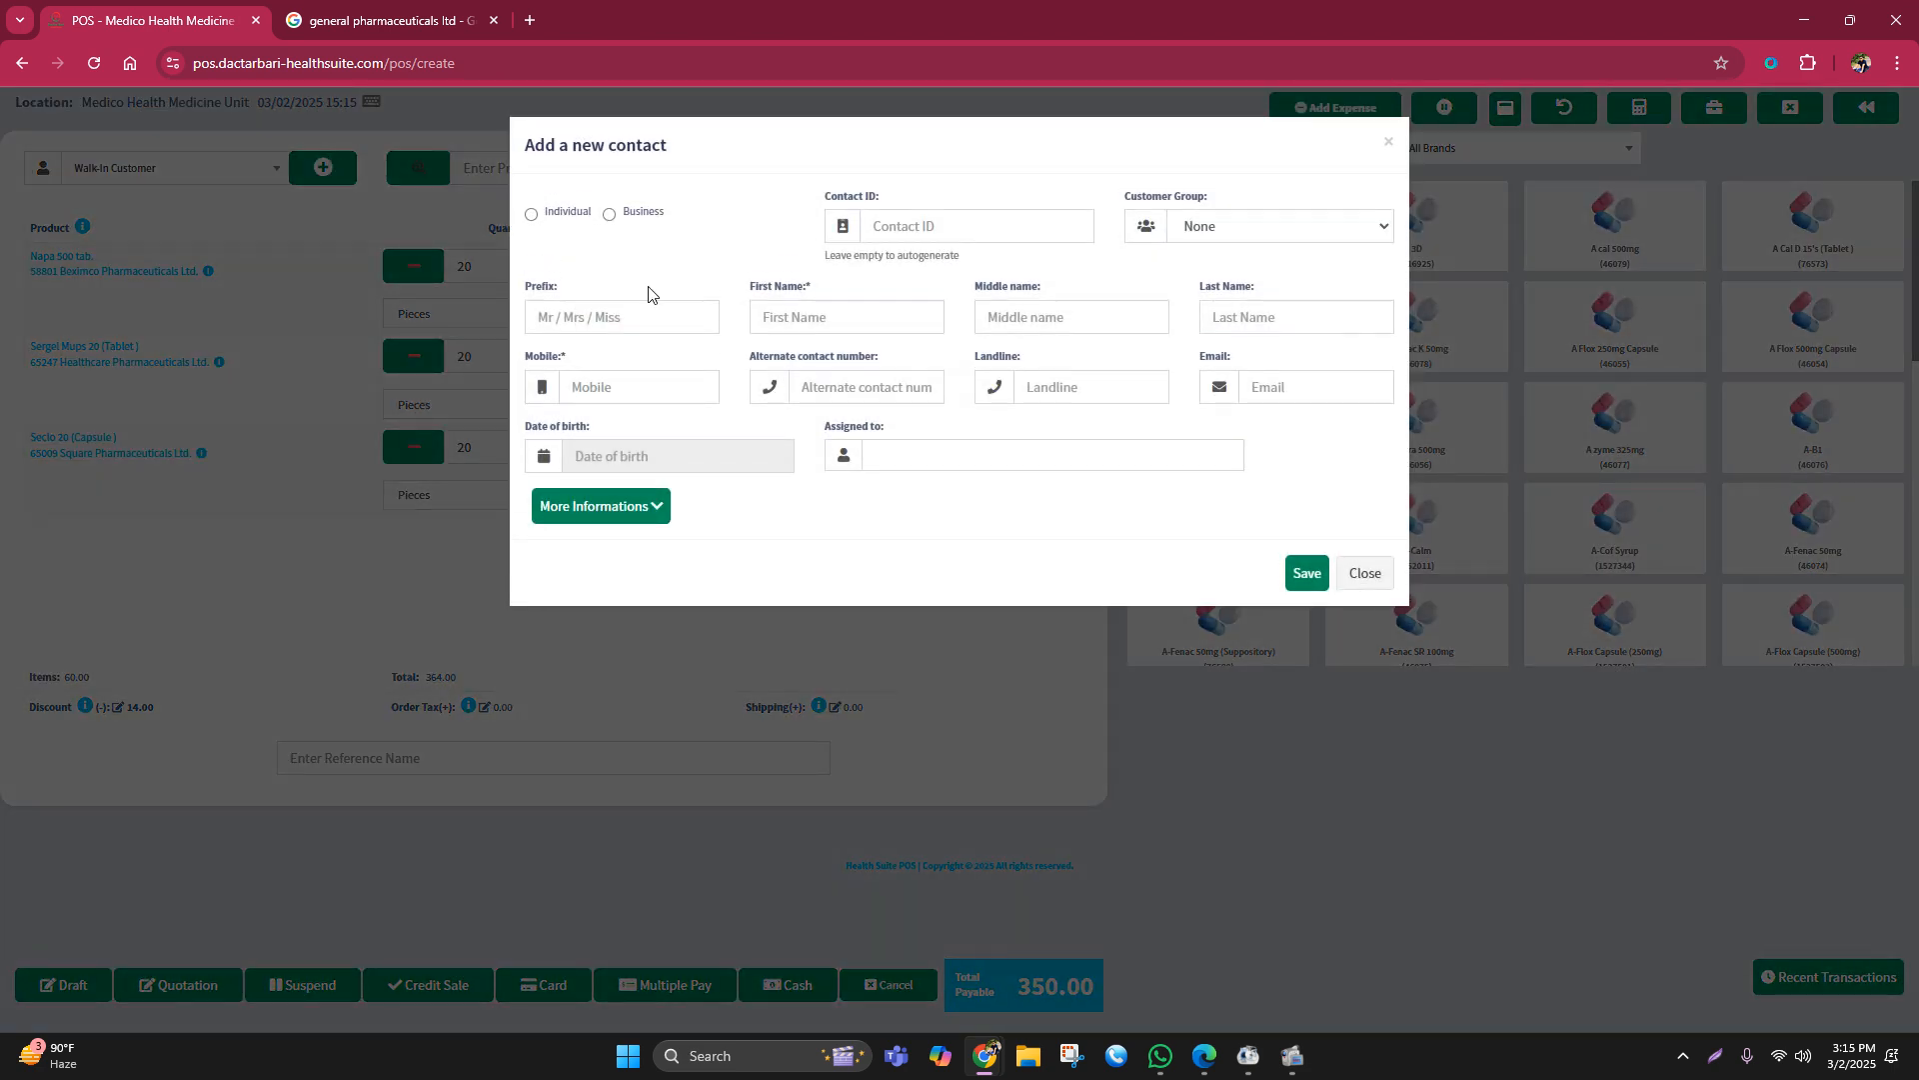
{"action": "left_click", "coordinate": [545, 222]}
{"action": "left_click", "coordinate": [828, 332]}
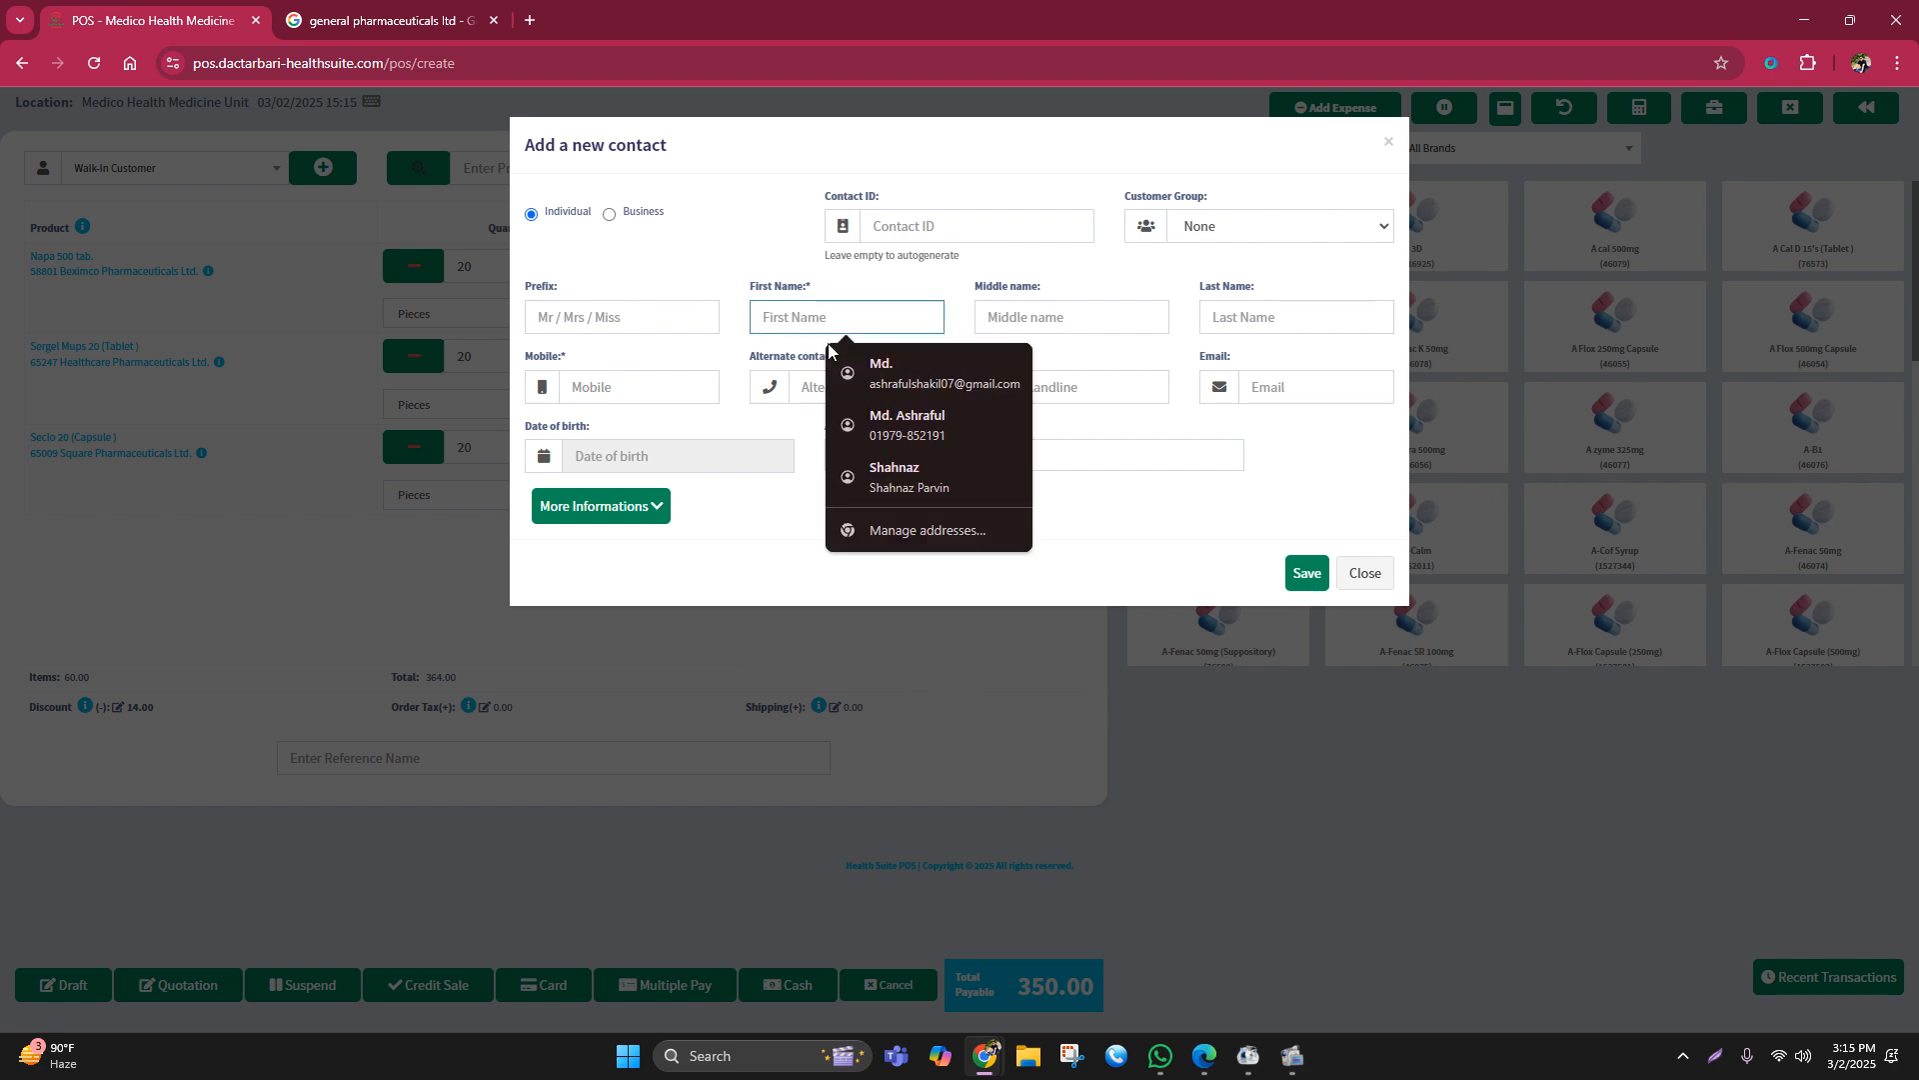
{"action": "type", "text": "shaki"}
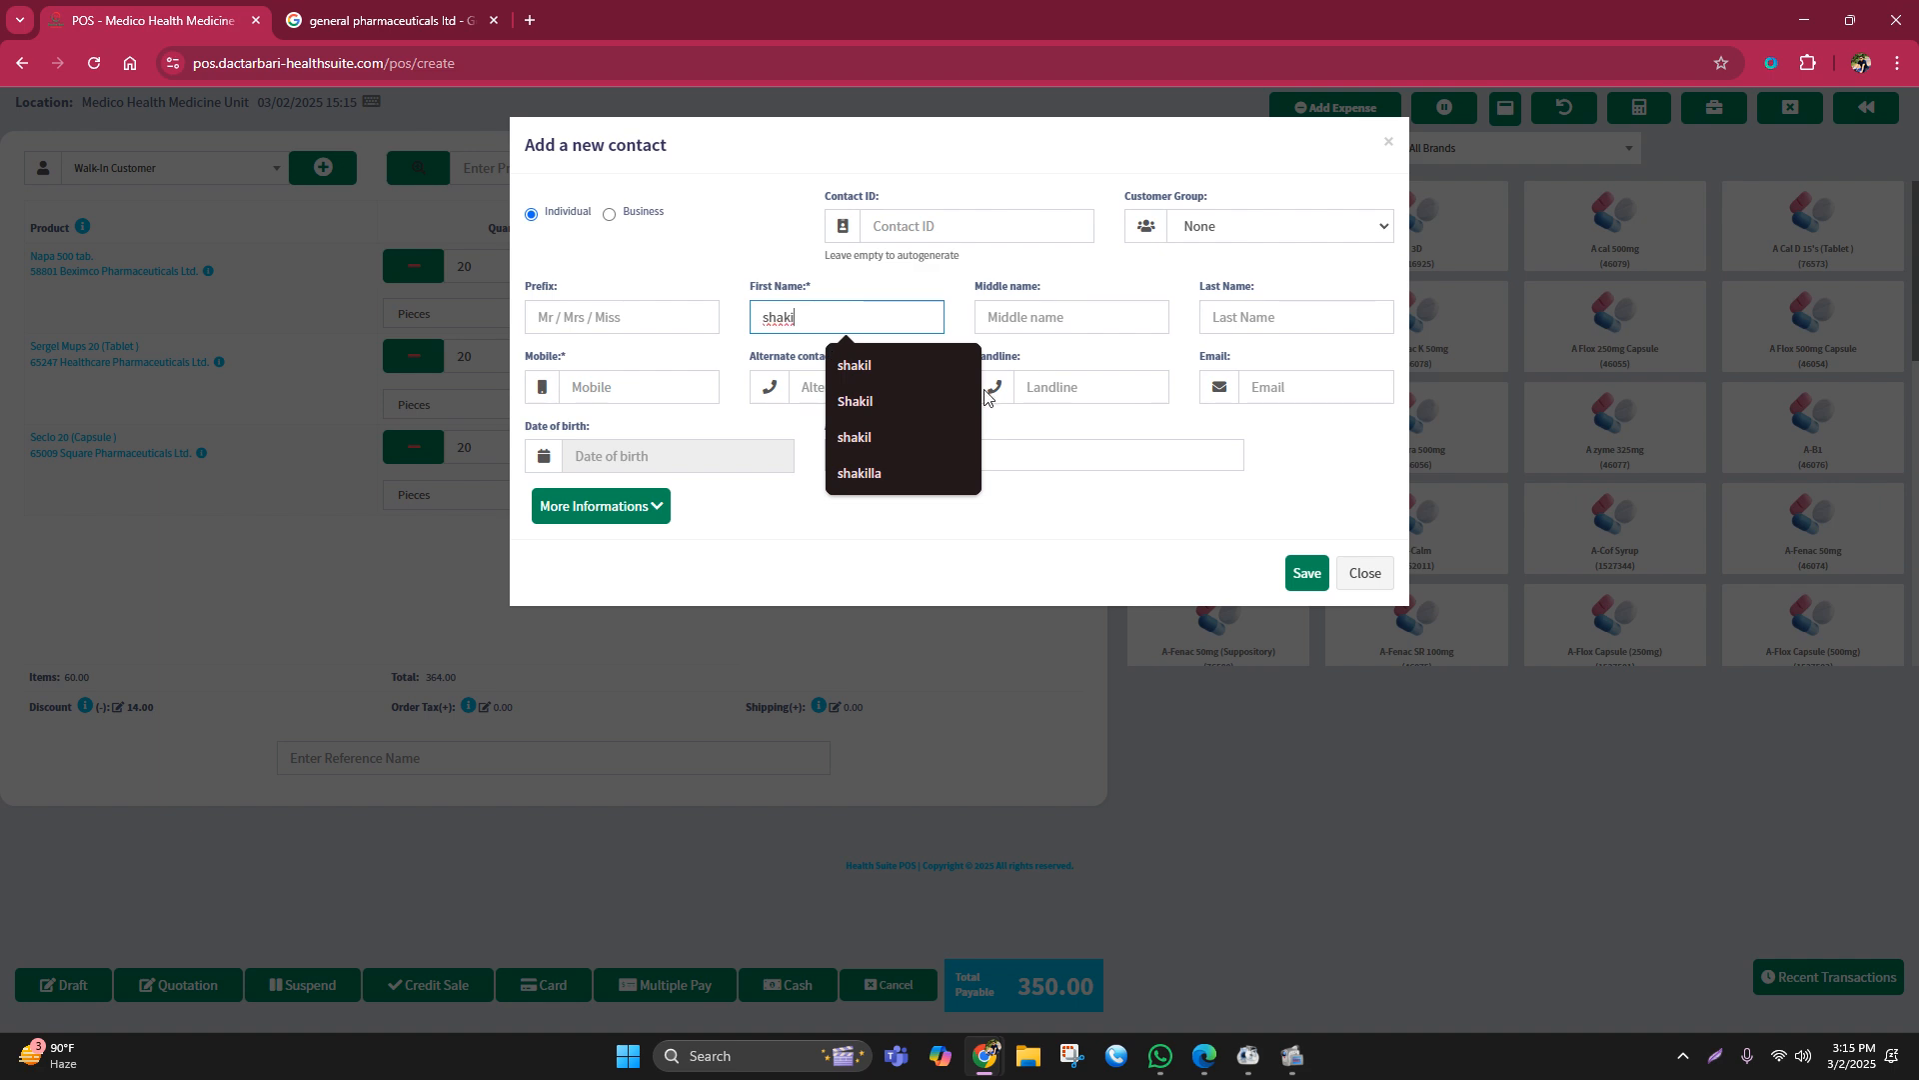
{"action": "left_click", "coordinate": [855, 366]}
{"action": "left_click", "coordinate": [596, 387]}
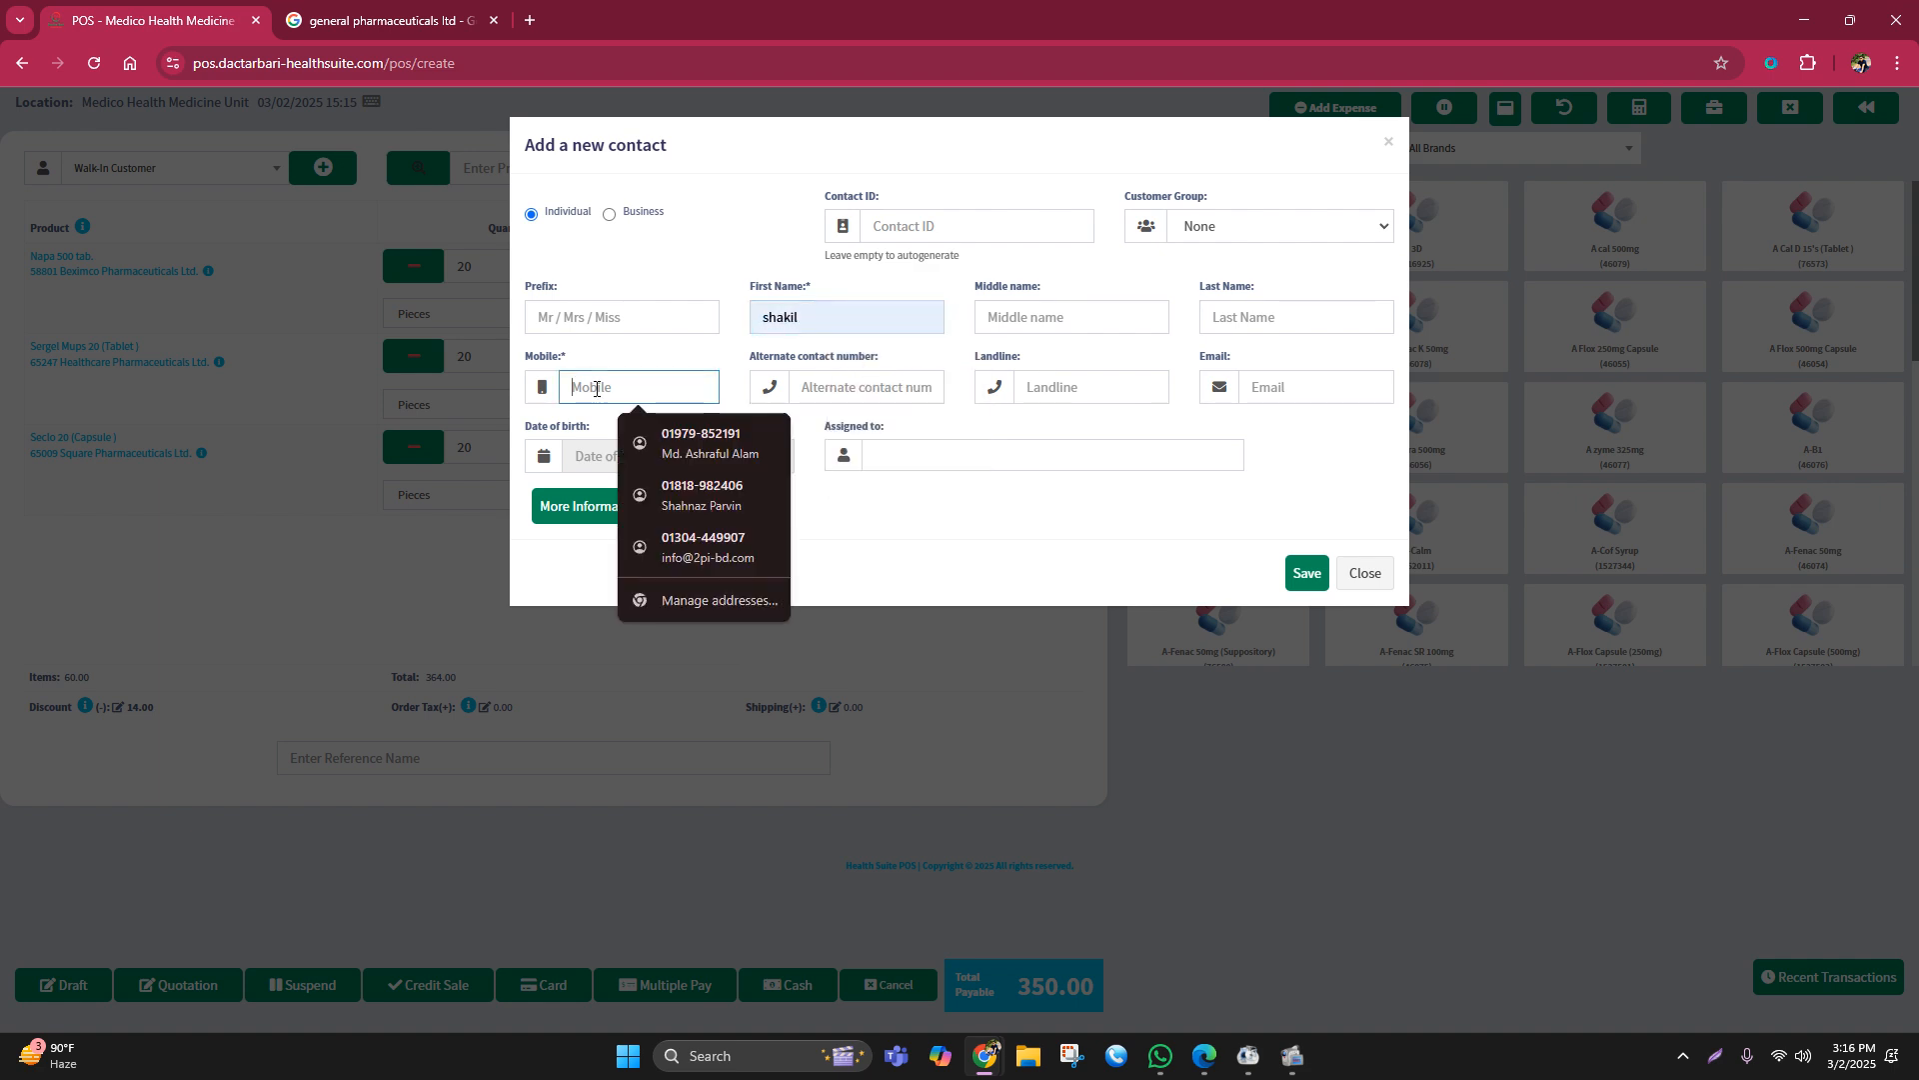
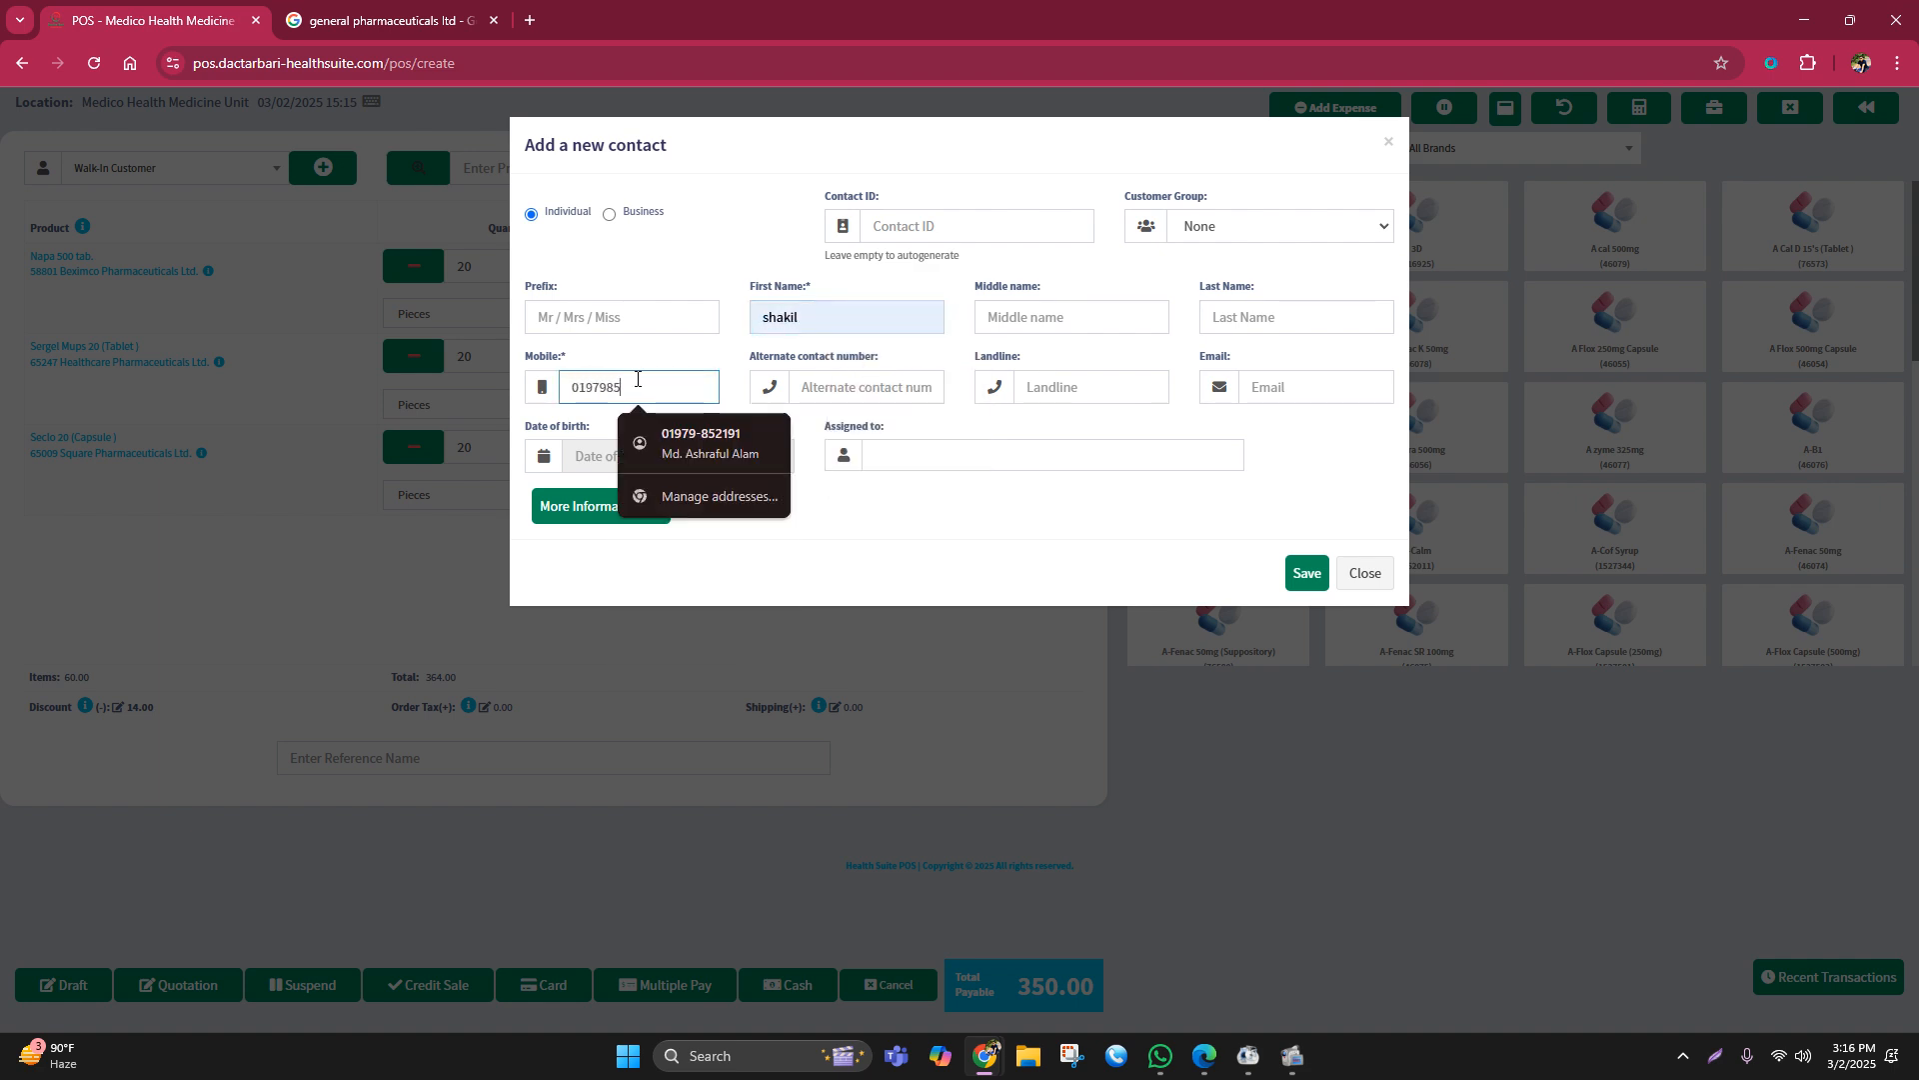
{"action": "left_click", "coordinate": [1308, 573]}
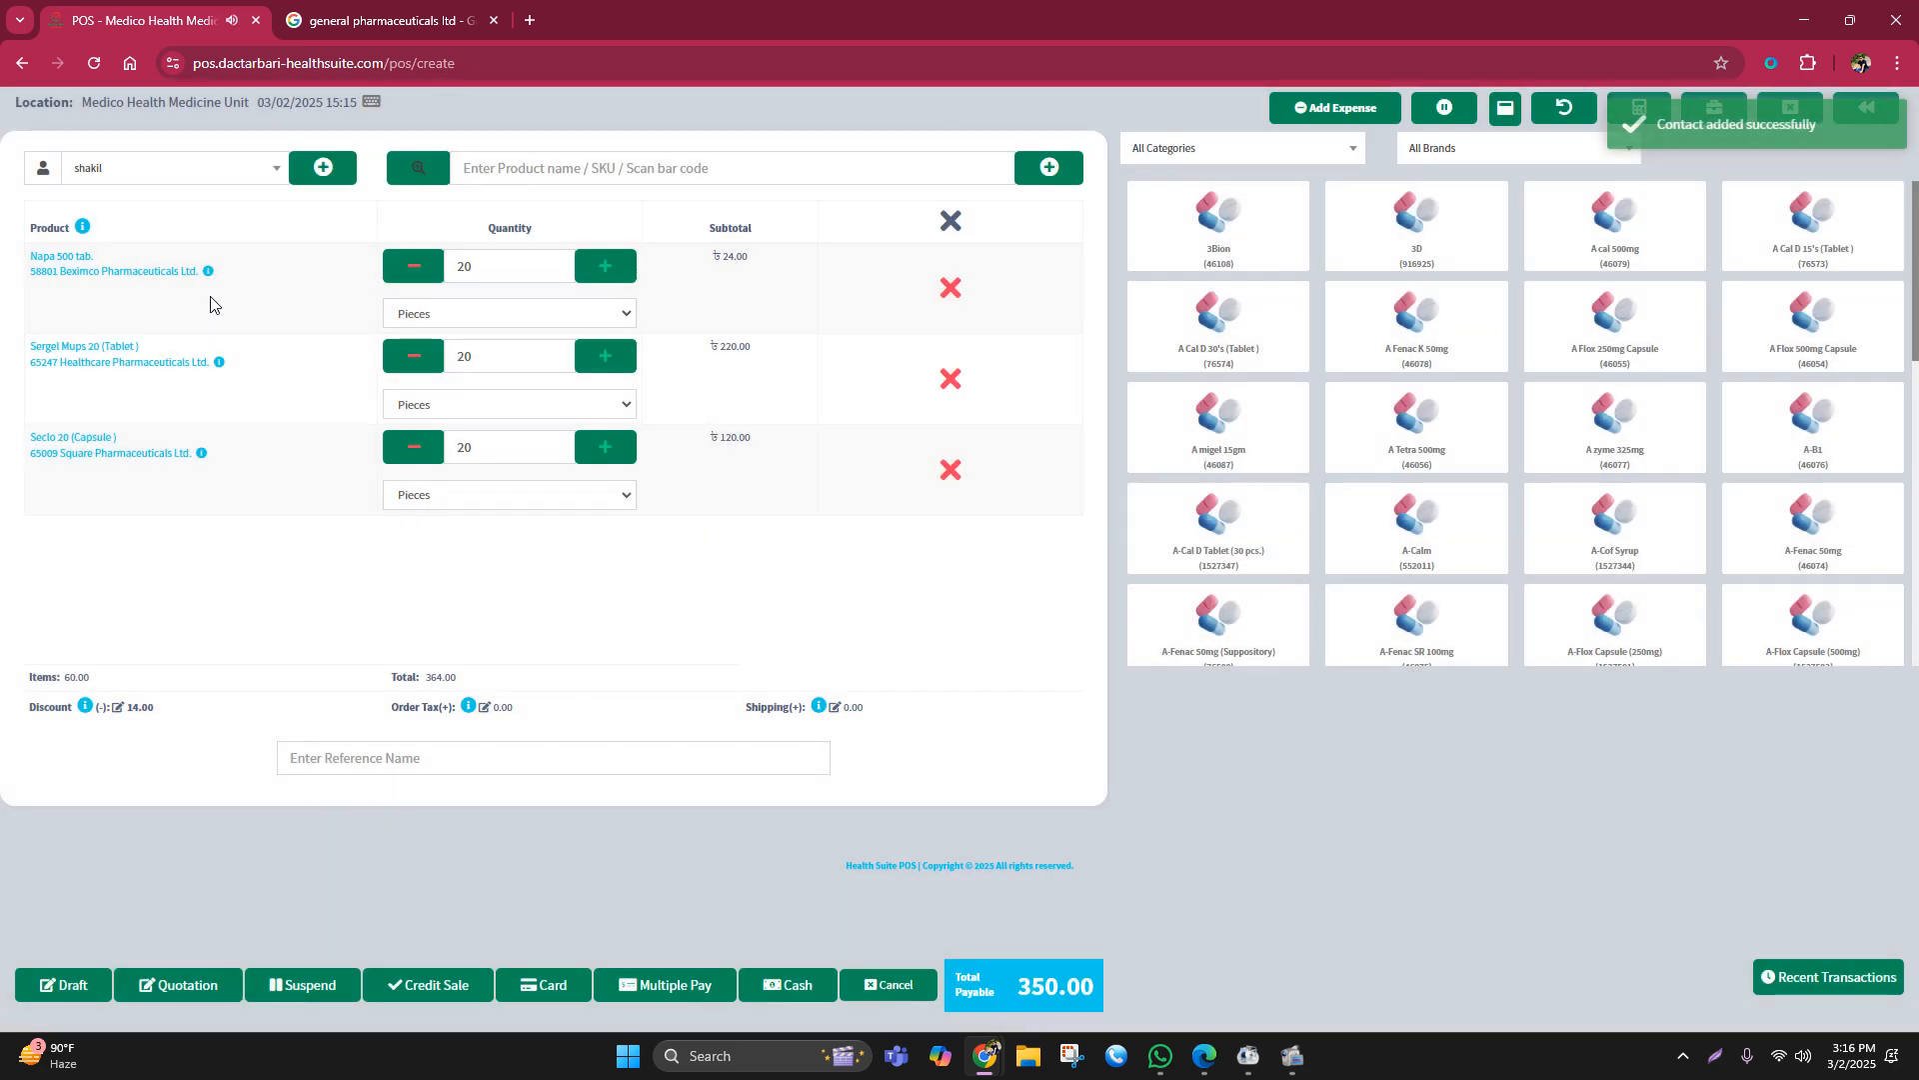
{"action": "left_click", "coordinate": [422, 986]}
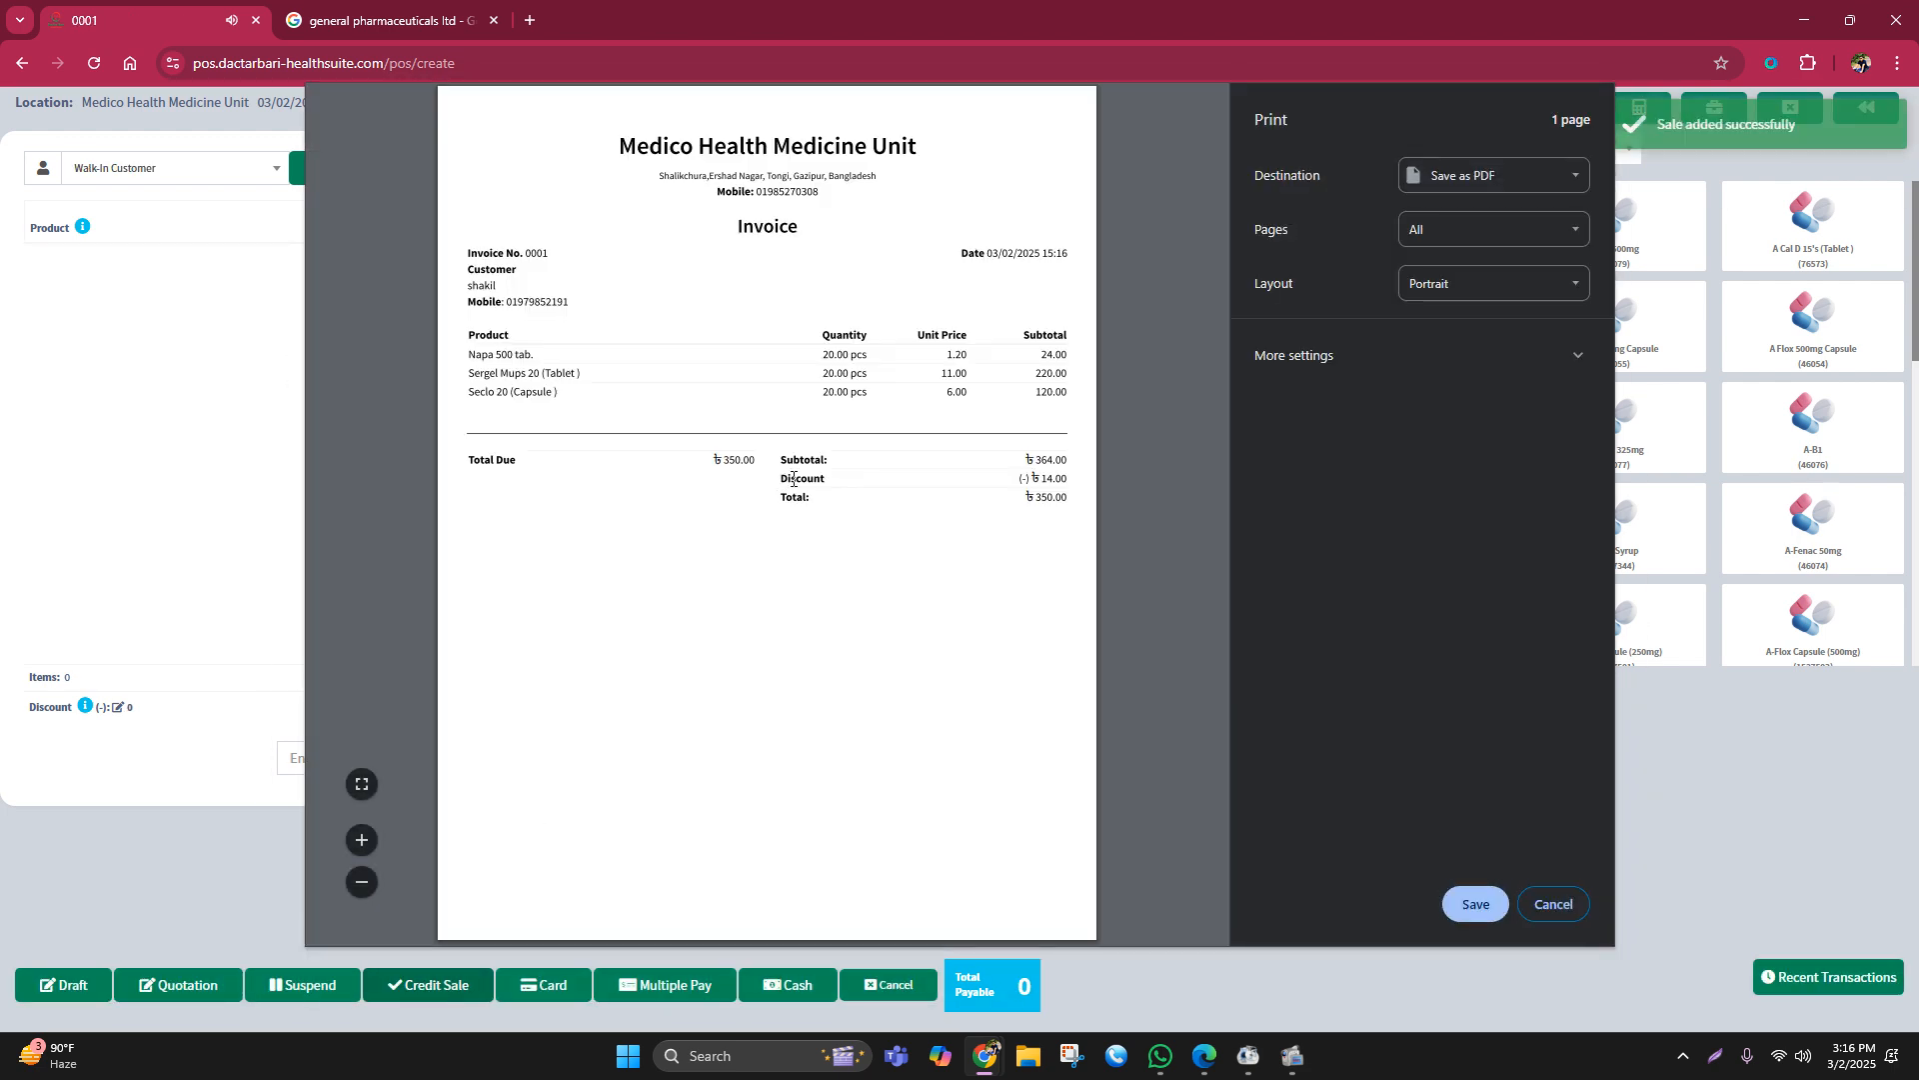
Step: Review the invoice's discount and total lines, then close the print preview without printing
{"action": "left_click_drag", "start_coordinate": [791, 481], "coordinate": [1048, 512]}
{"action": "left_click", "coordinate": [835, 540]}
{"action": "left_click", "coordinate": [1520, 905]}
Step: Check the dashboard's 350.00 total sales, 0.00 net and 350.00 invoice due, then open All sales
{"action": "left_click", "coordinate": [21, 63]}
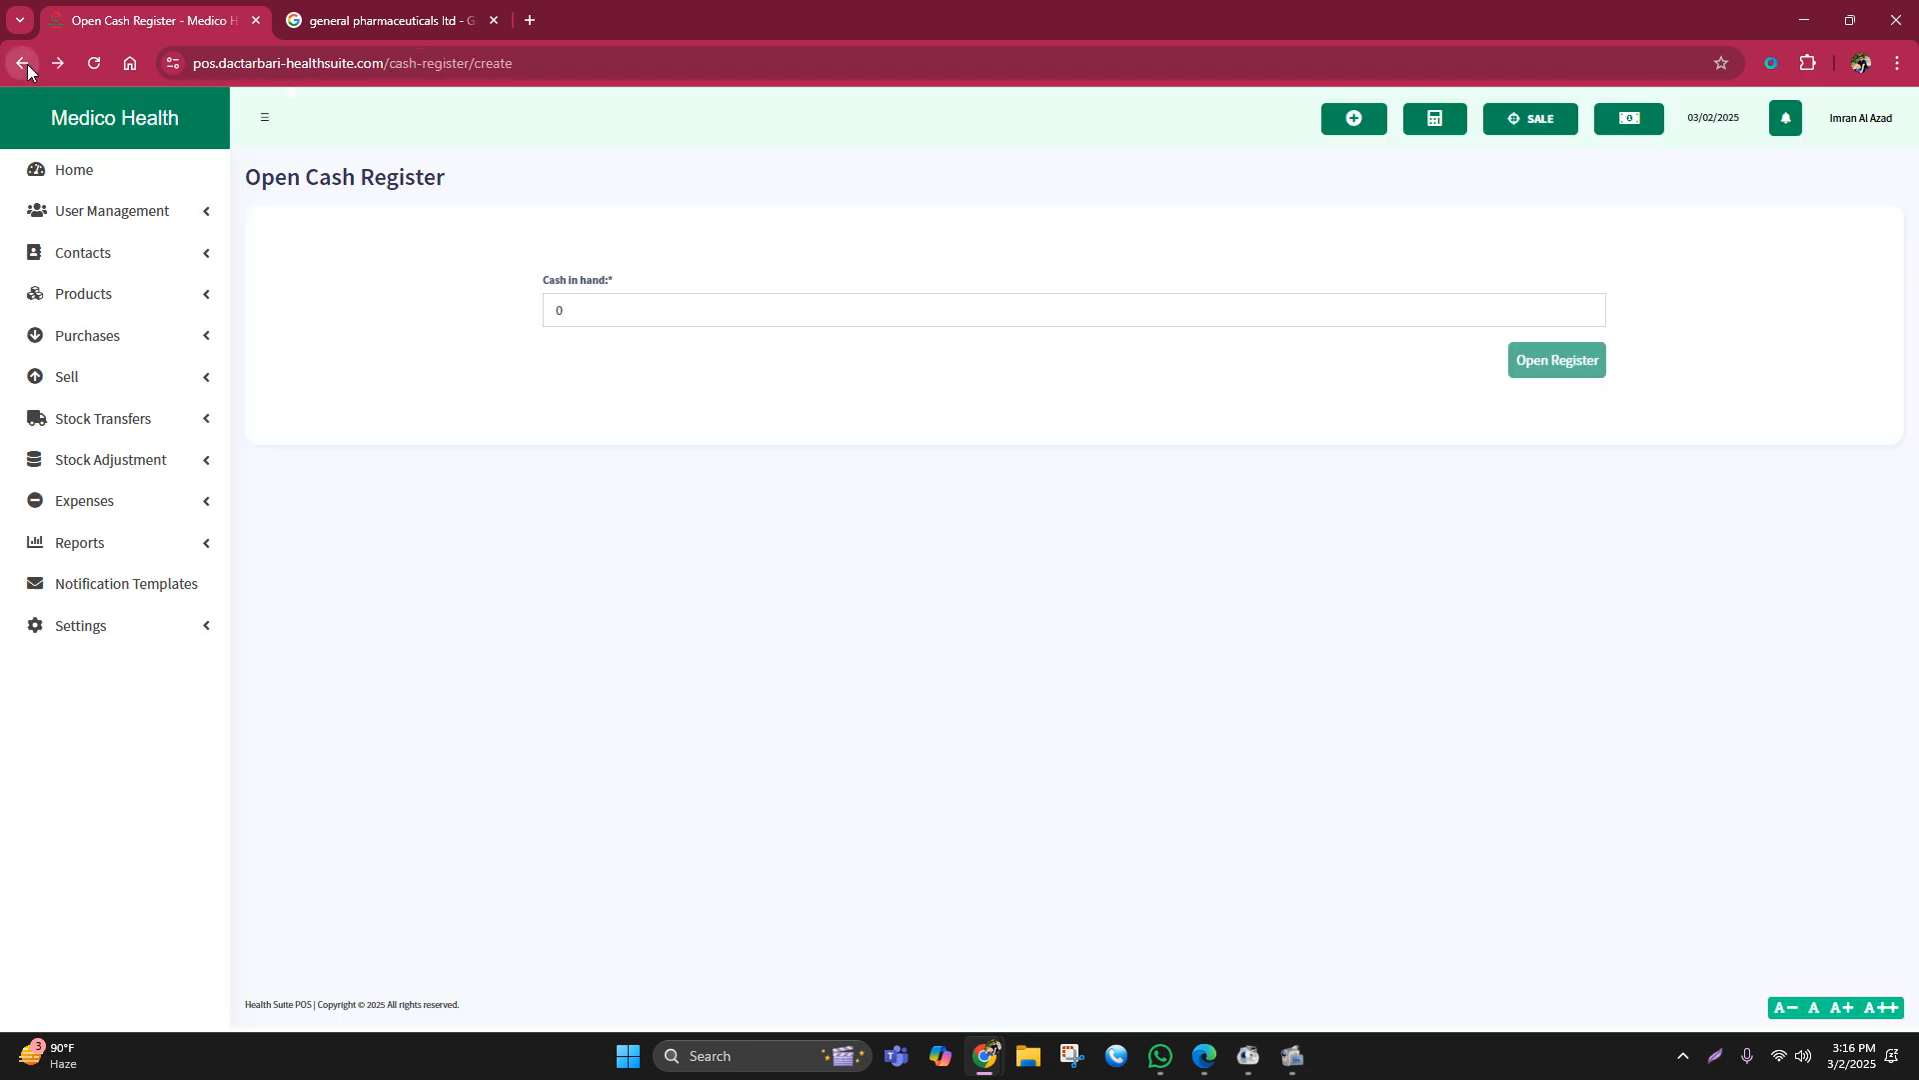
{"action": "left_click", "coordinate": [81, 178]}
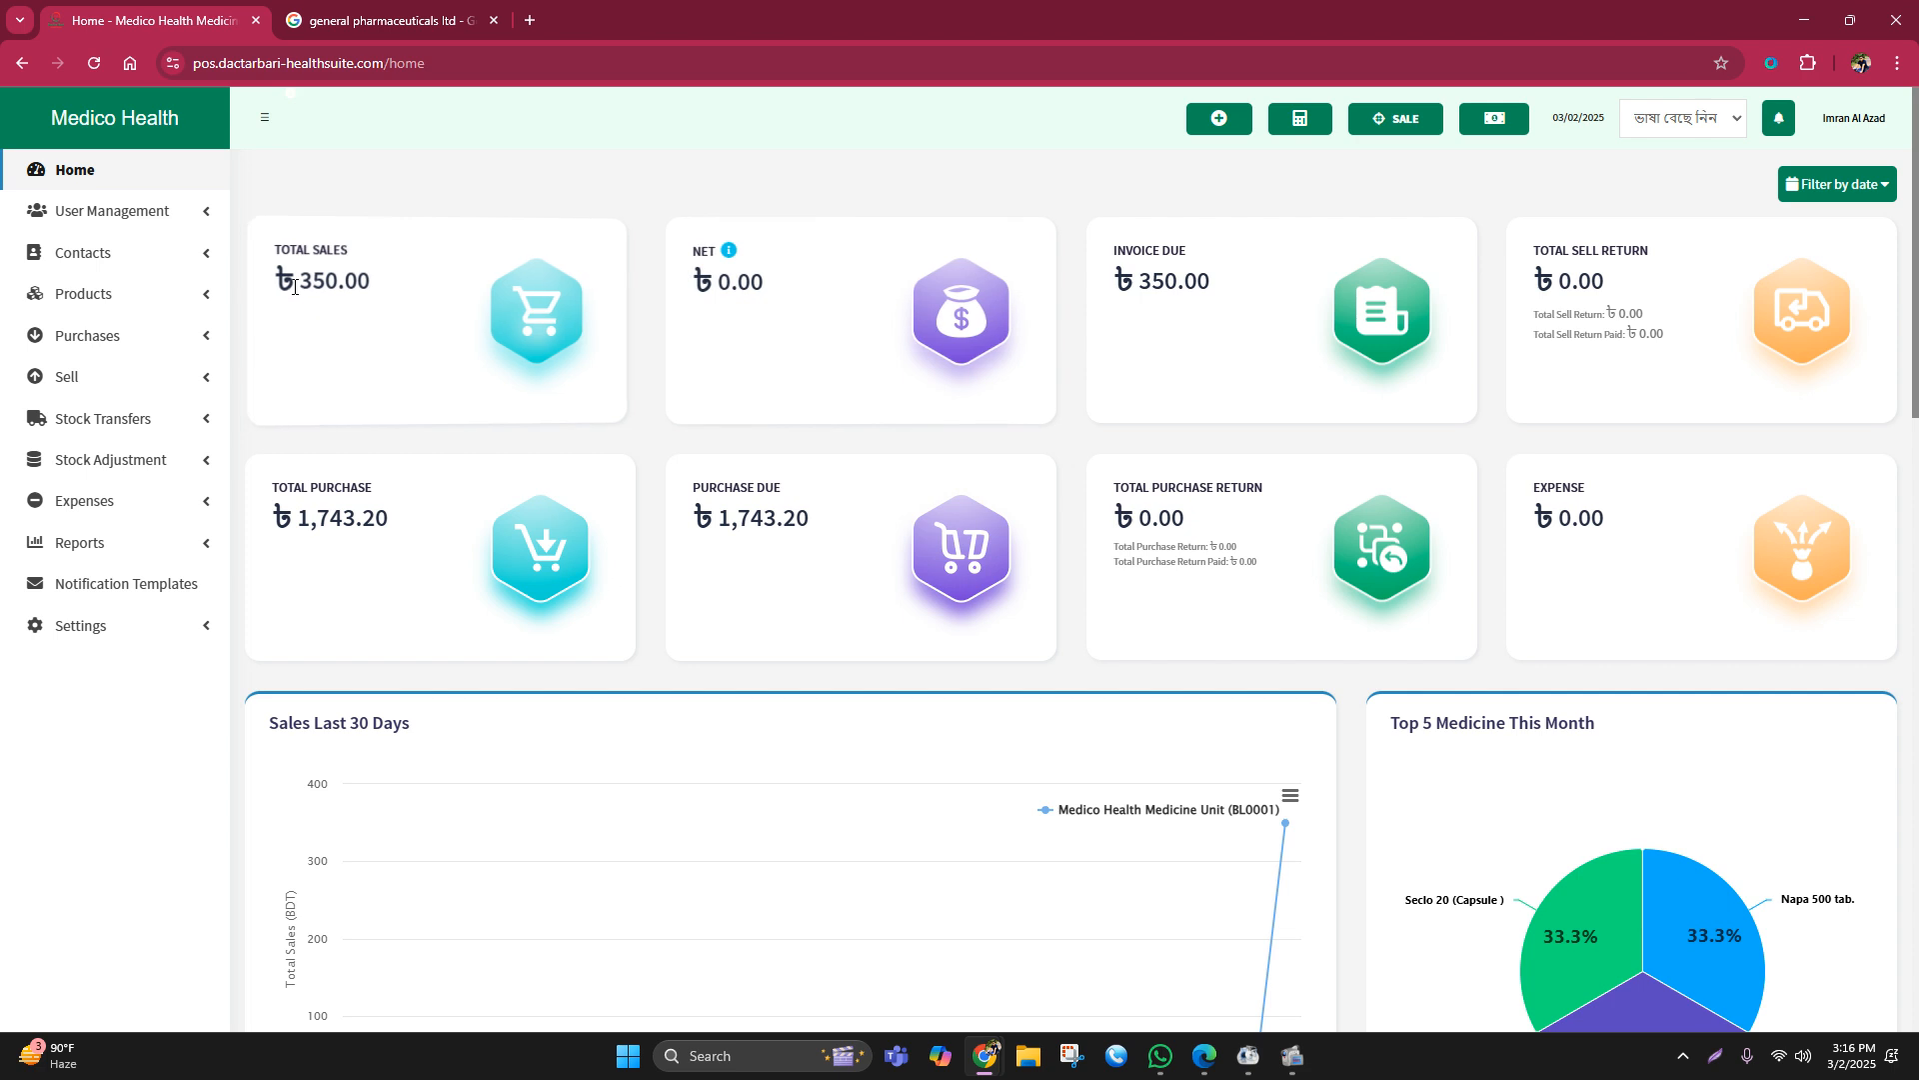
{"action": "left_click_drag", "start_coordinate": [298, 281], "coordinate": [361, 272]}
{"action": "left_click_drag", "start_coordinate": [718, 281], "coordinate": [783, 284]}
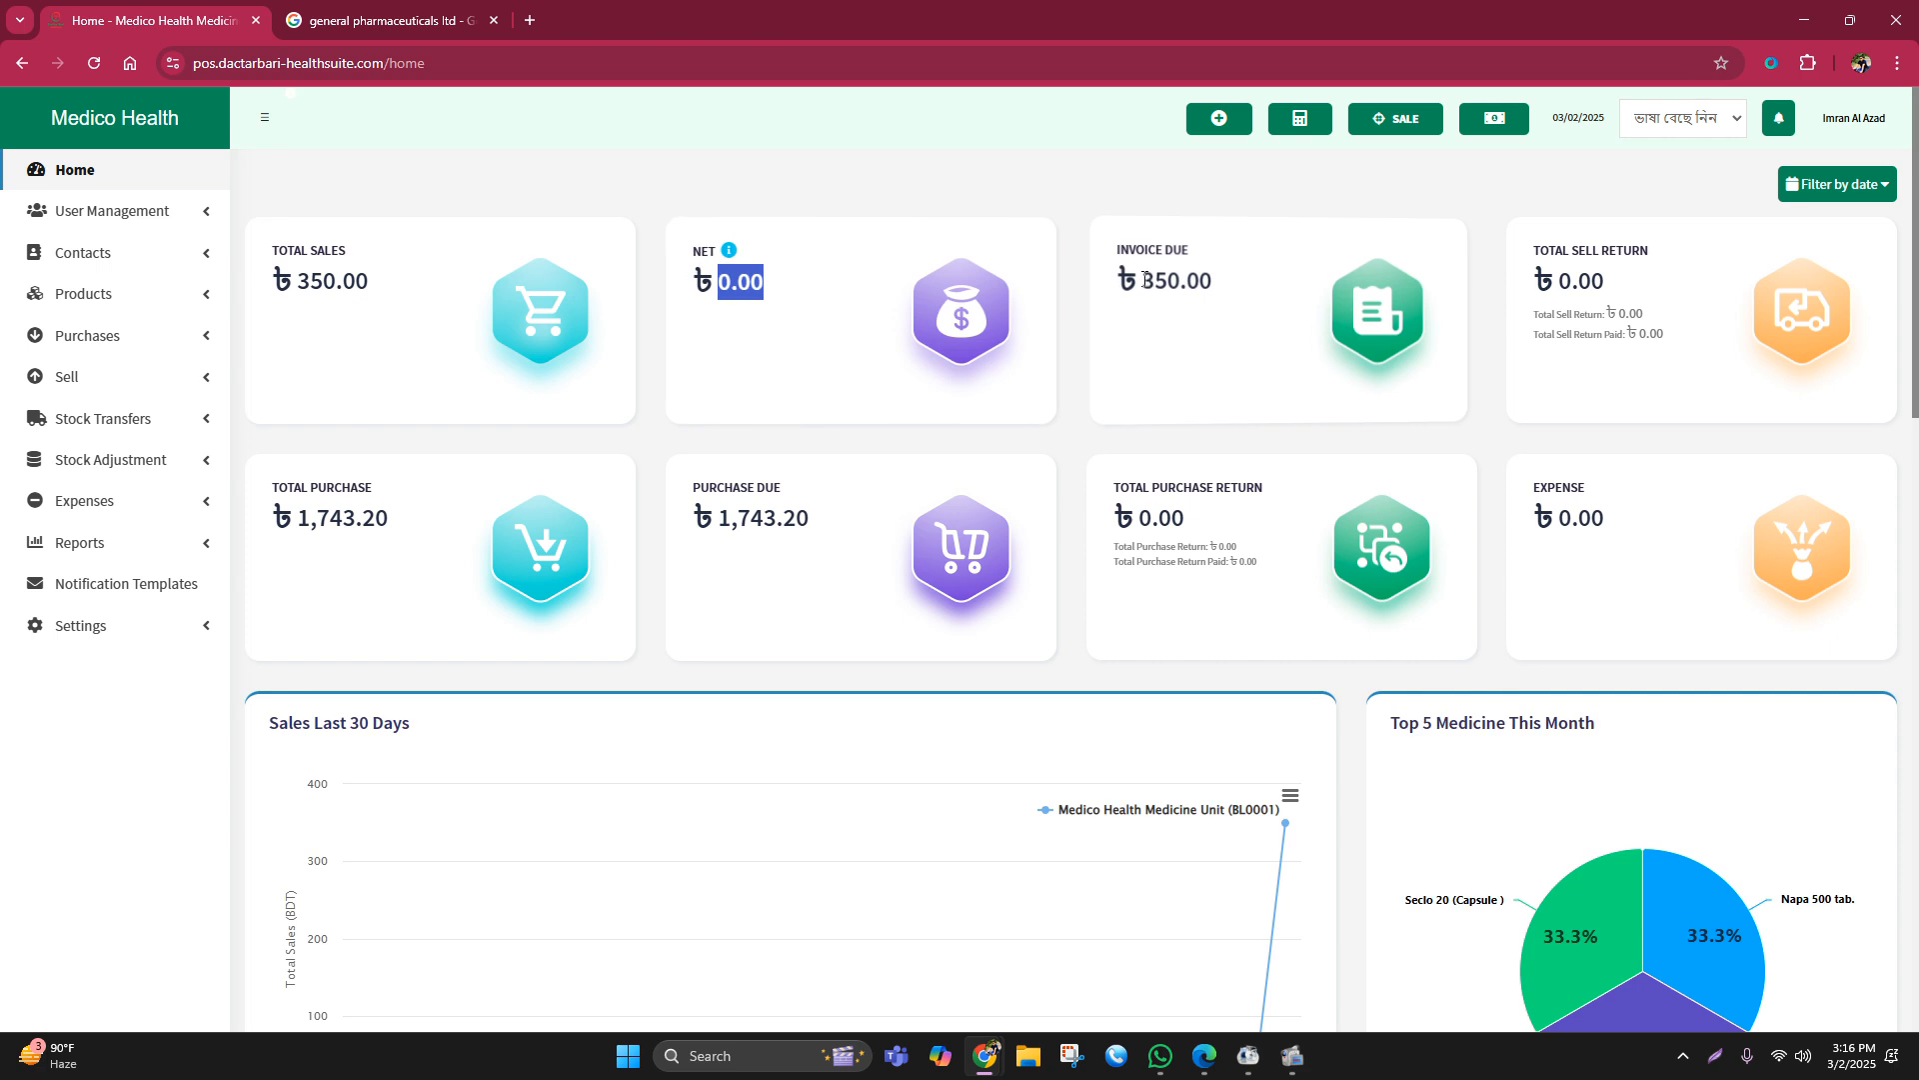
{"action": "left_click_drag", "start_coordinate": [1146, 279], "coordinate": [1228, 280]}
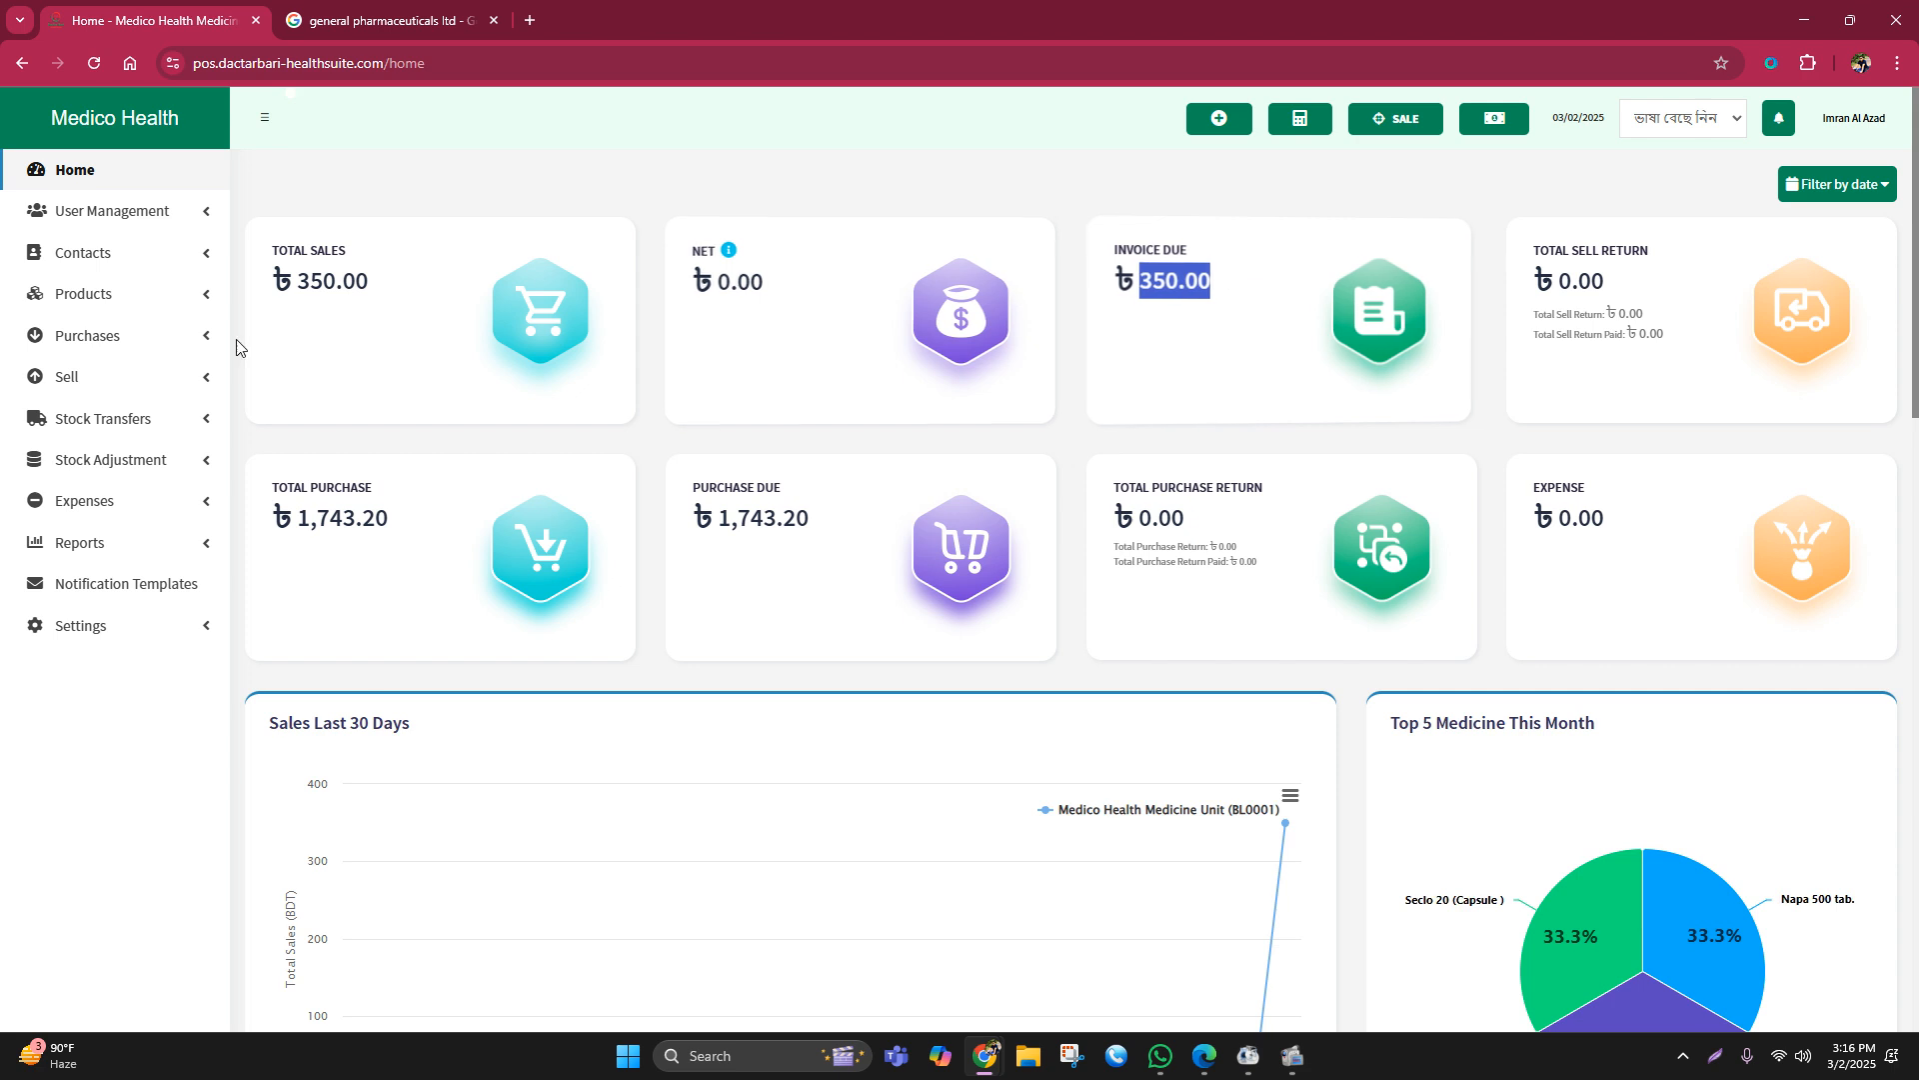
{"action": "left_click", "coordinate": [88, 374]}
{"action": "left_click", "coordinate": [75, 415]}
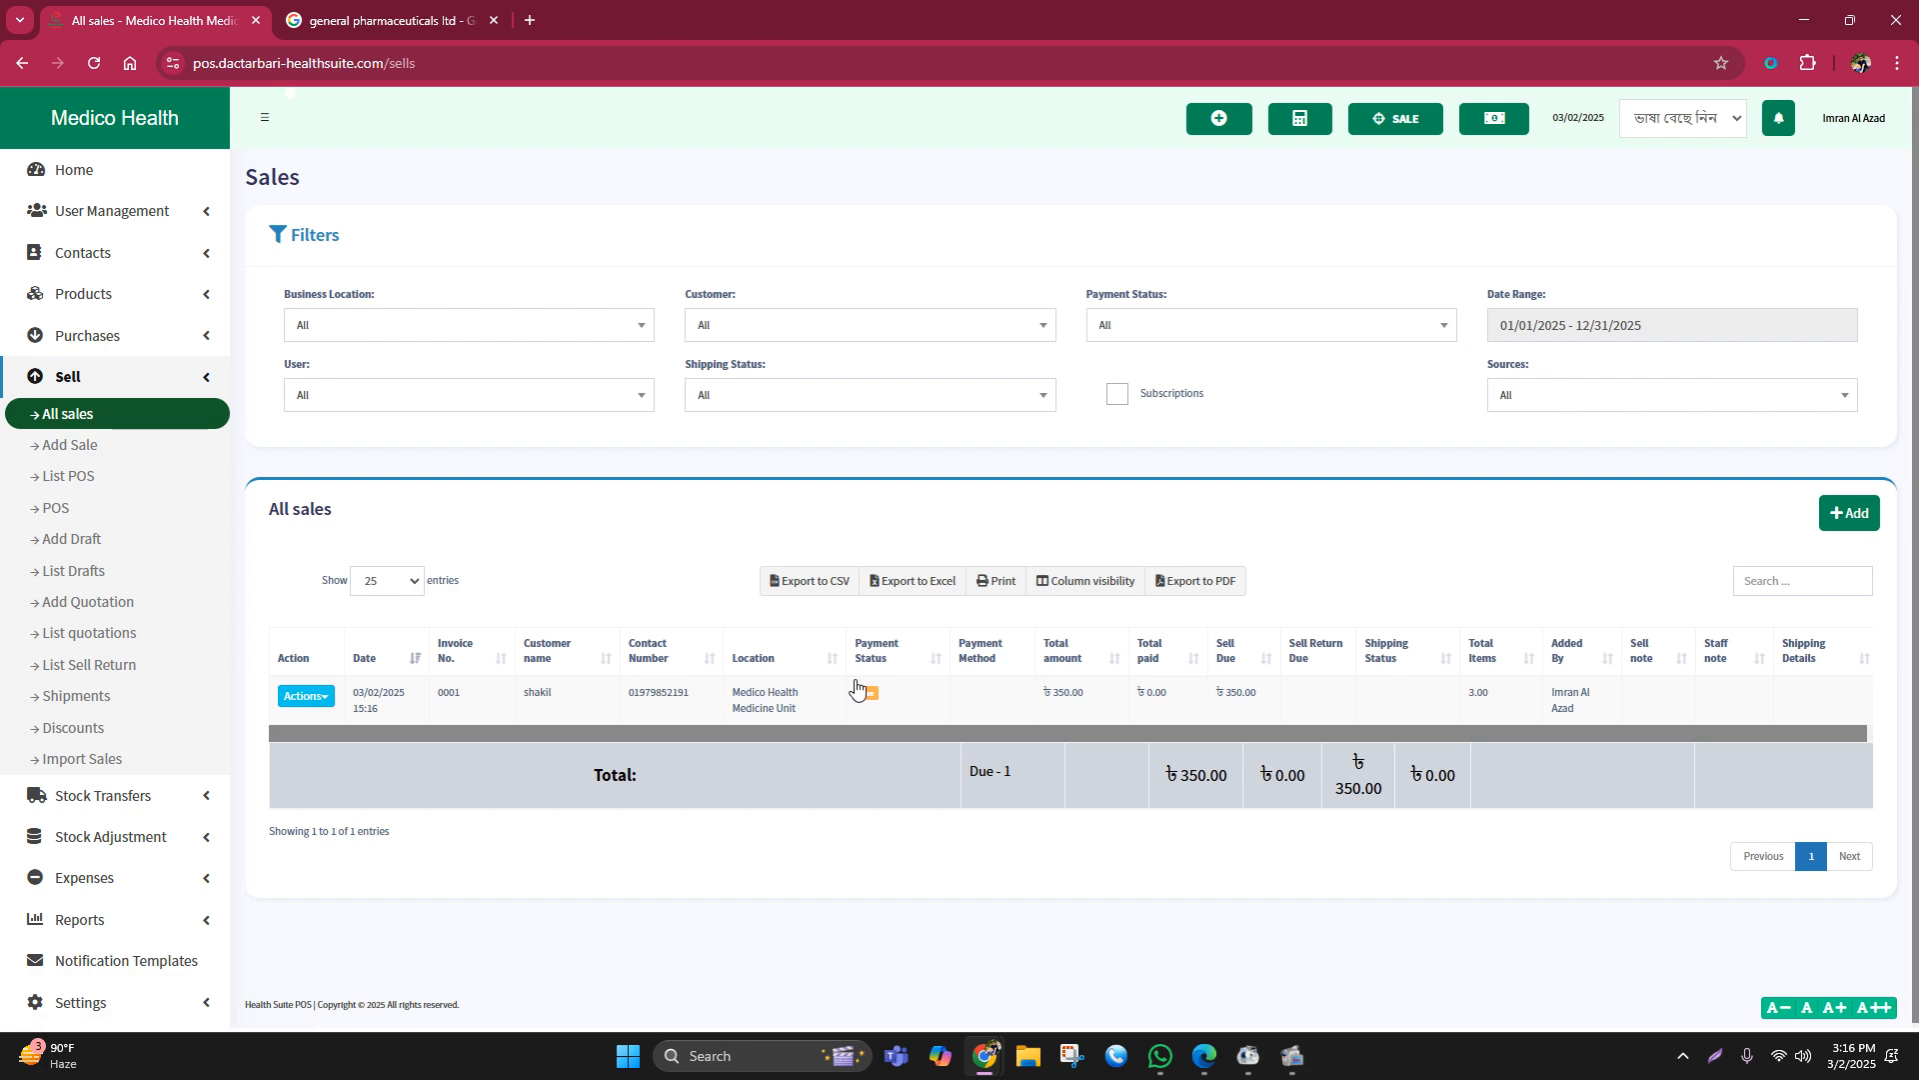
Step: Record the ৳350.00 cash payment for invoice 0001 and return to the home dashboard
{"action": "left_click", "coordinate": [872, 700]}
{"action": "left_click", "coordinate": [1168, 380]}
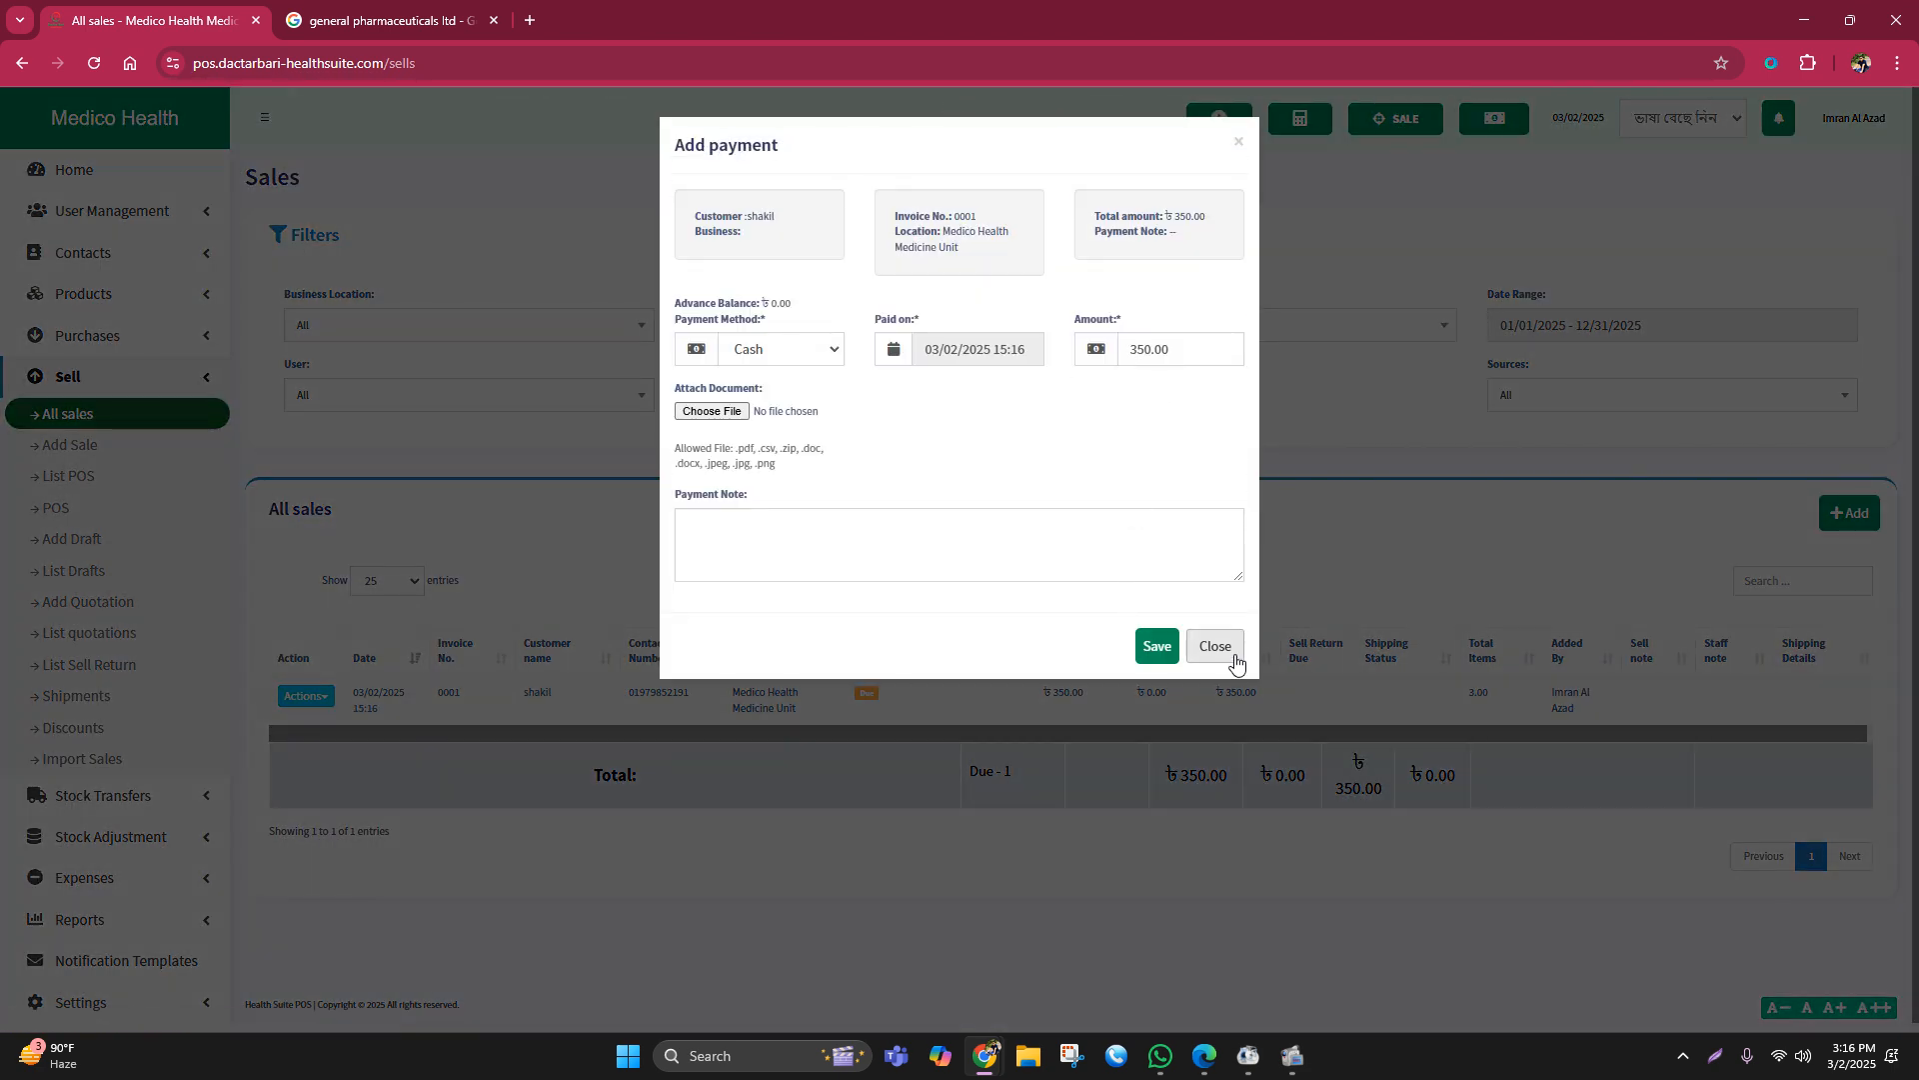
{"action": "left_click", "coordinate": [1366, 561]}
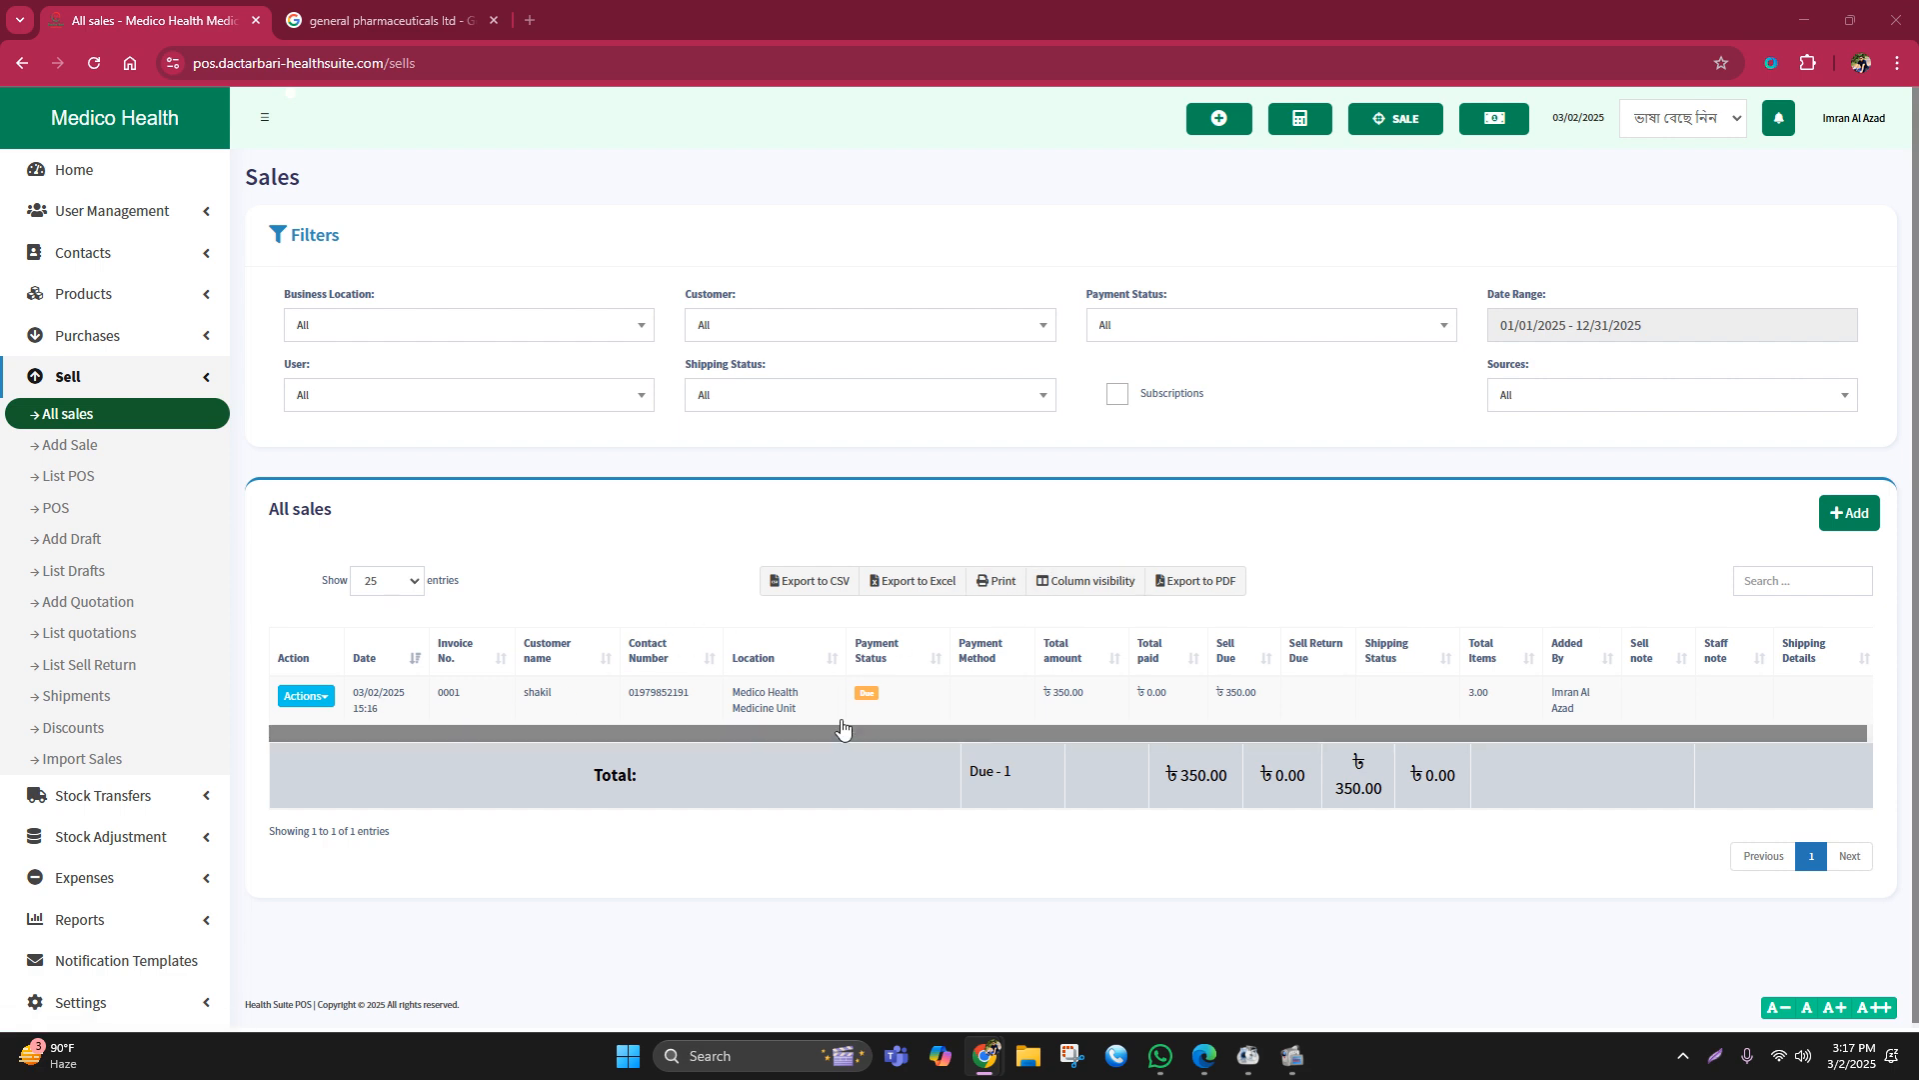
{"action": "left_click", "coordinate": [866, 693]}
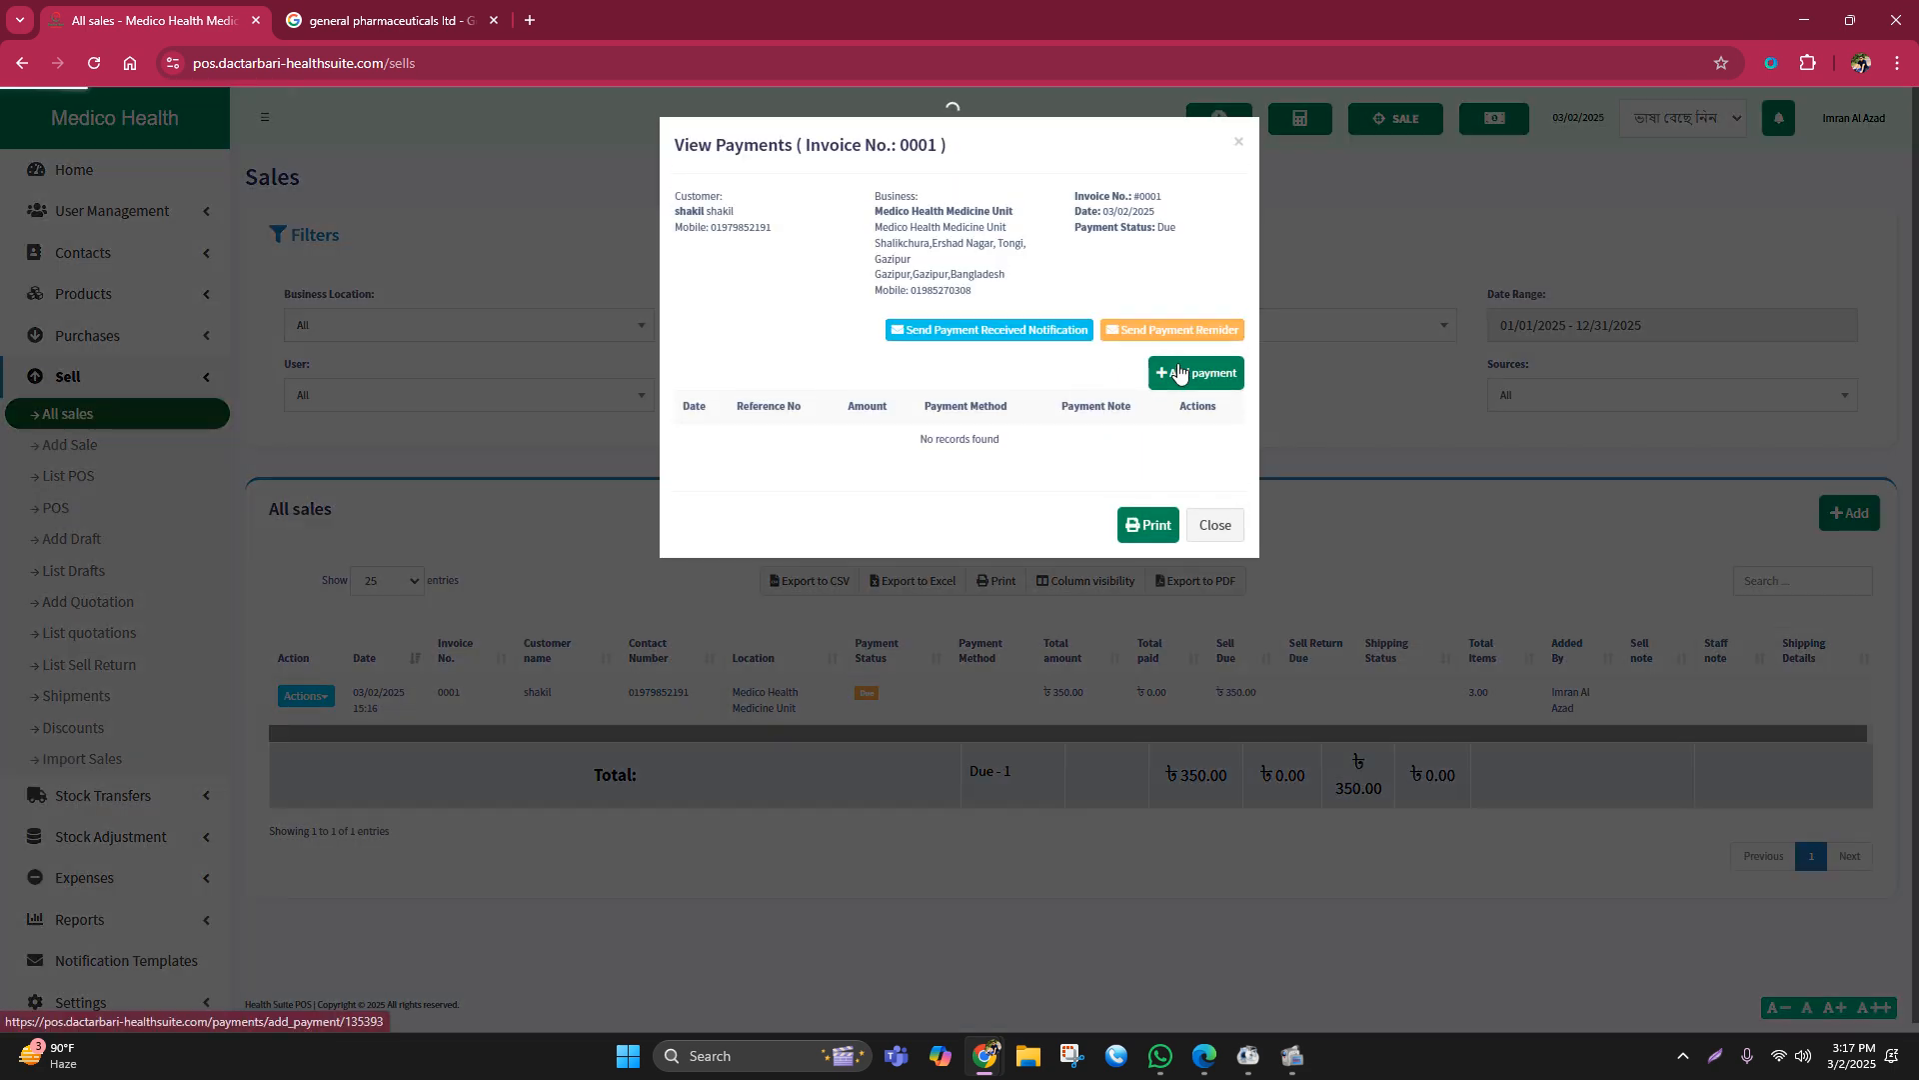
{"action": "left_click", "coordinate": [1180, 372]}
{"action": "left_click", "coordinate": [1150, 643]}
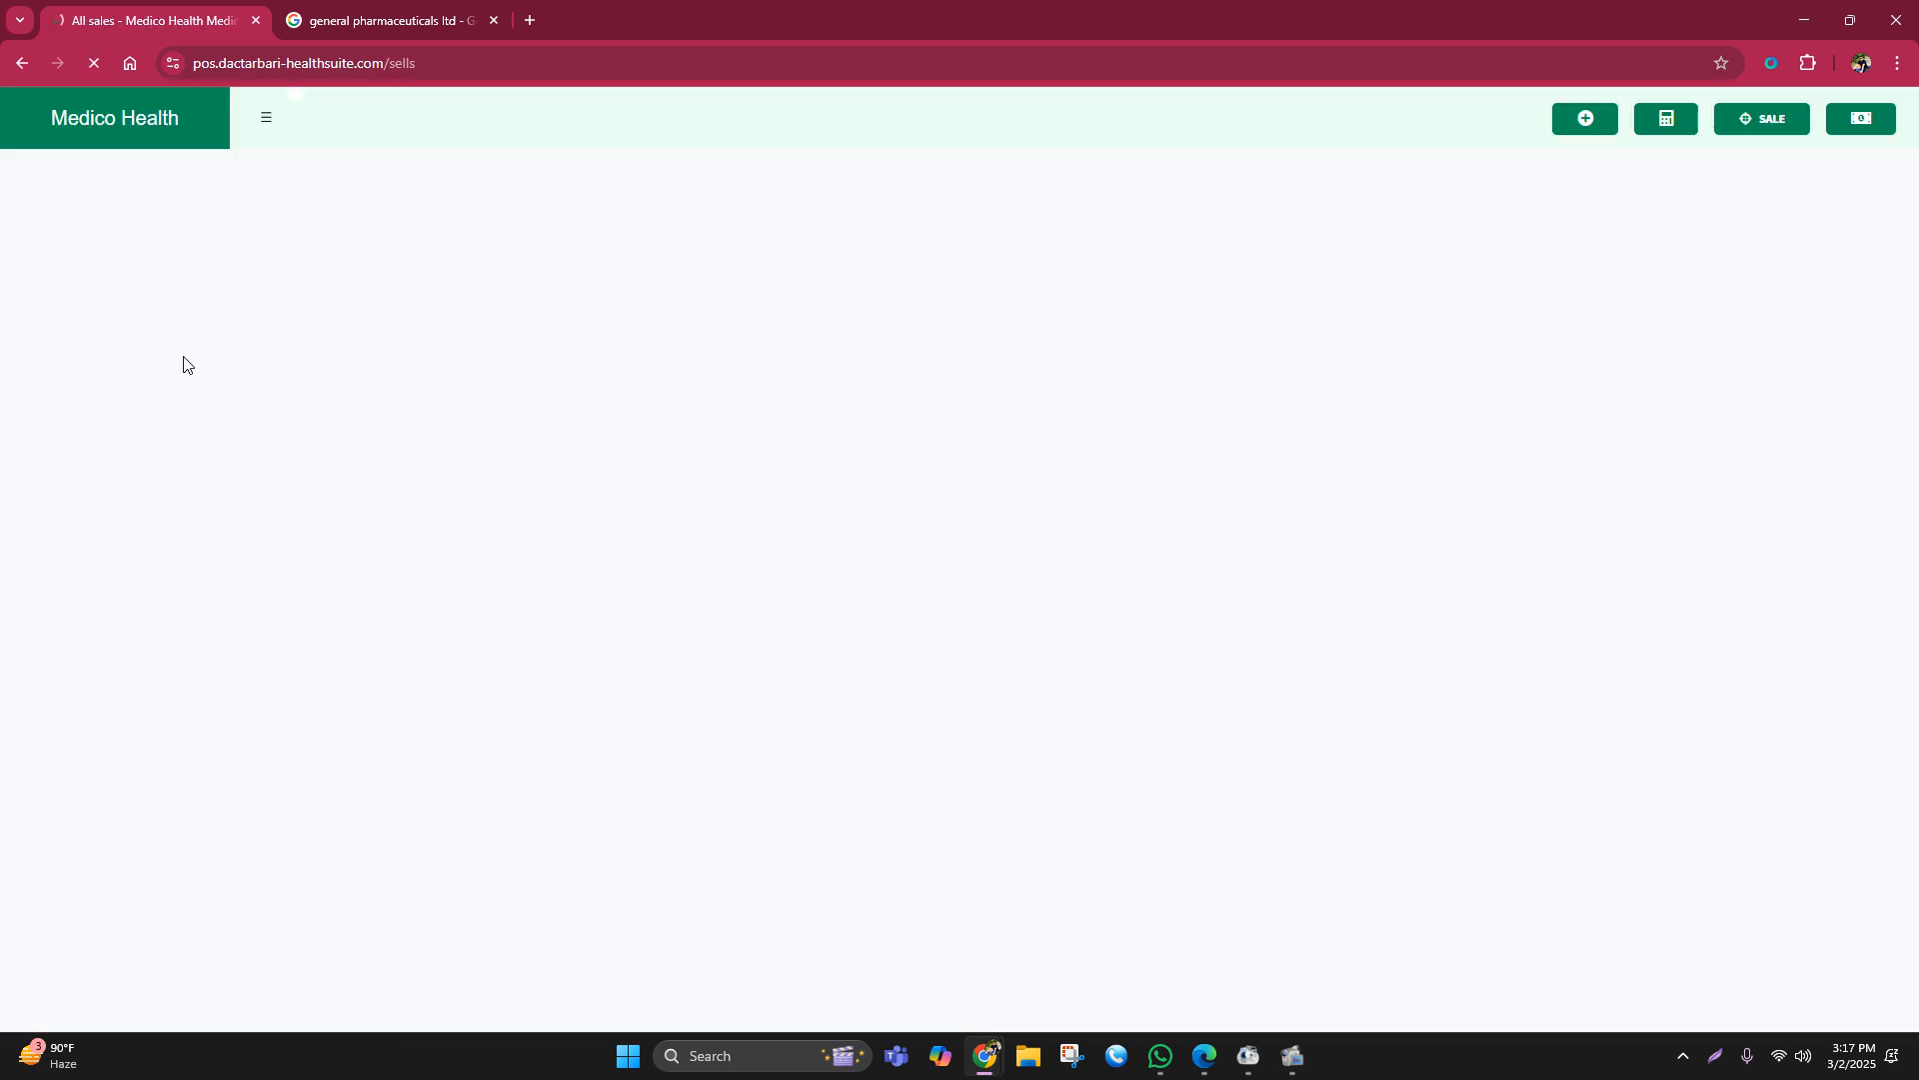
{"action": "left_click", "coordinate": [72, 168]}
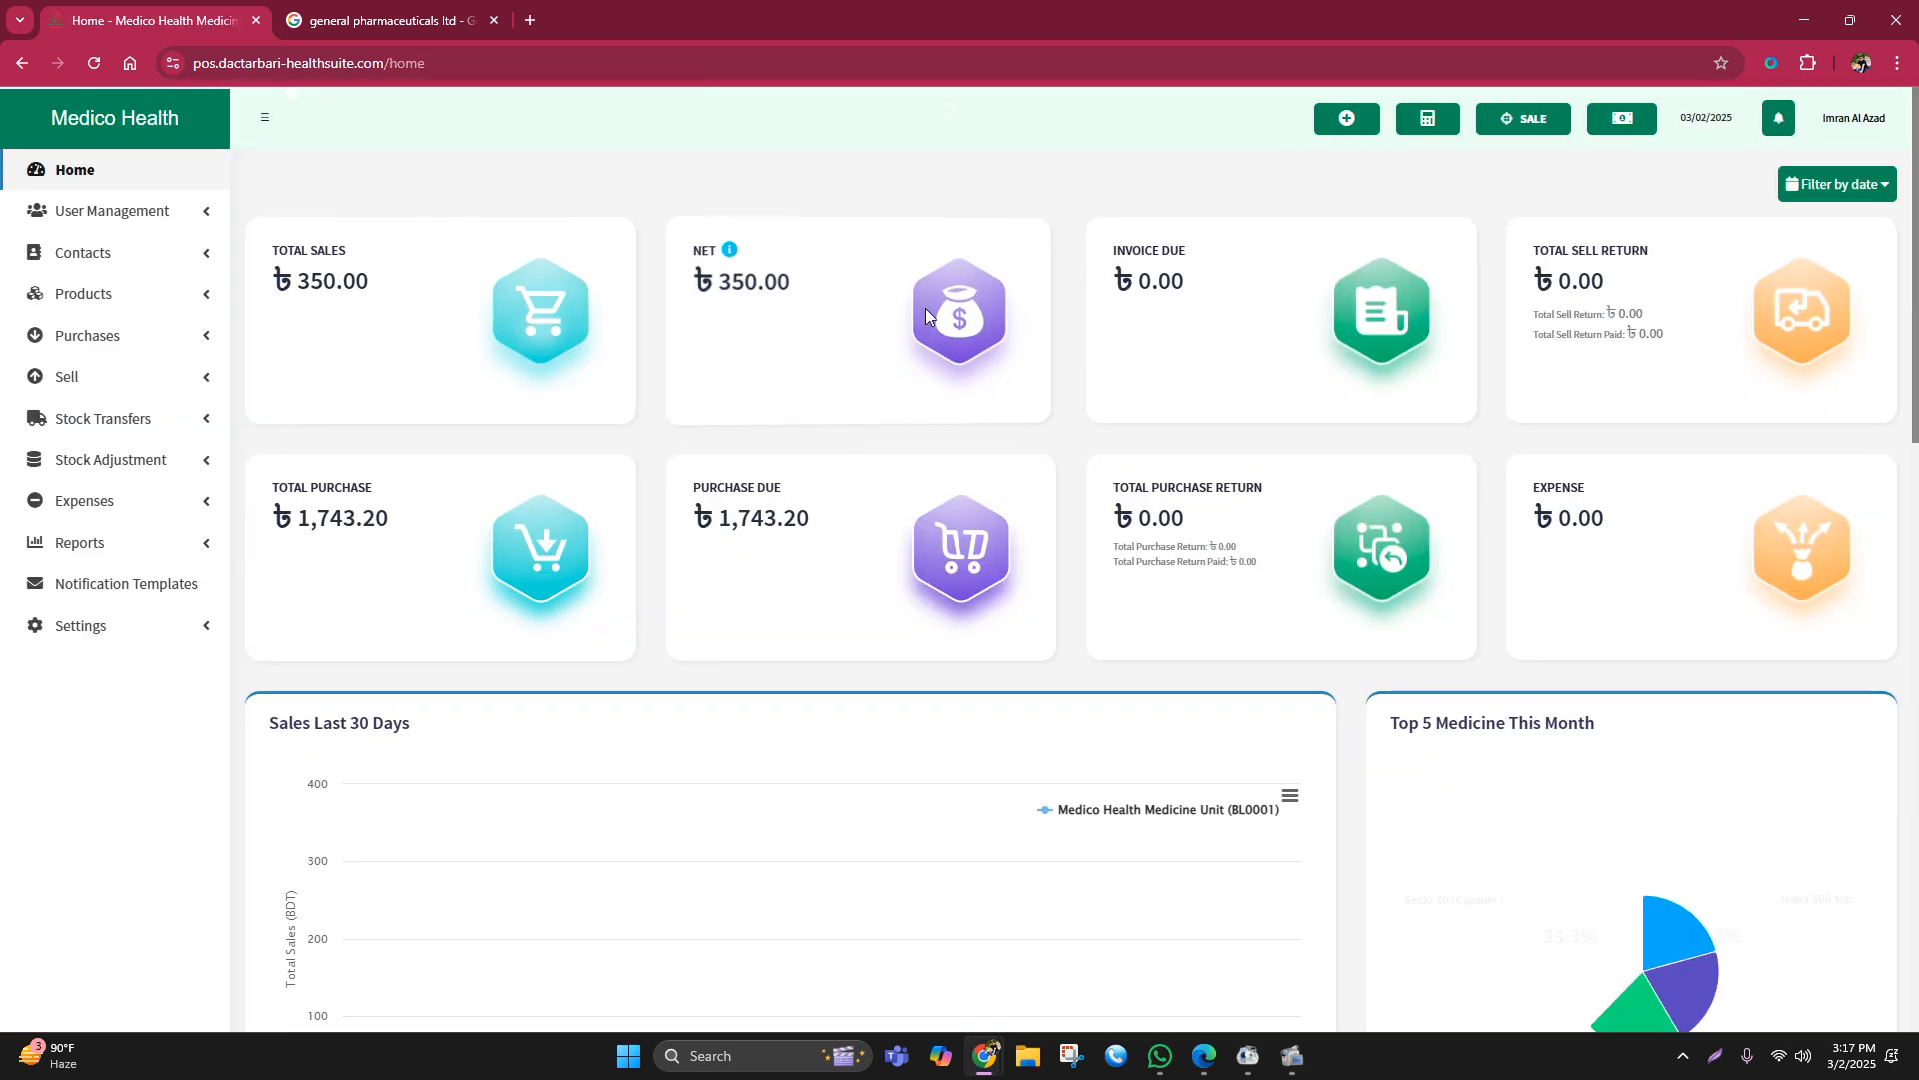
{"action": "left_click_drag", "start_coordinate": [721, 283], "coordinate": [841, 278]}
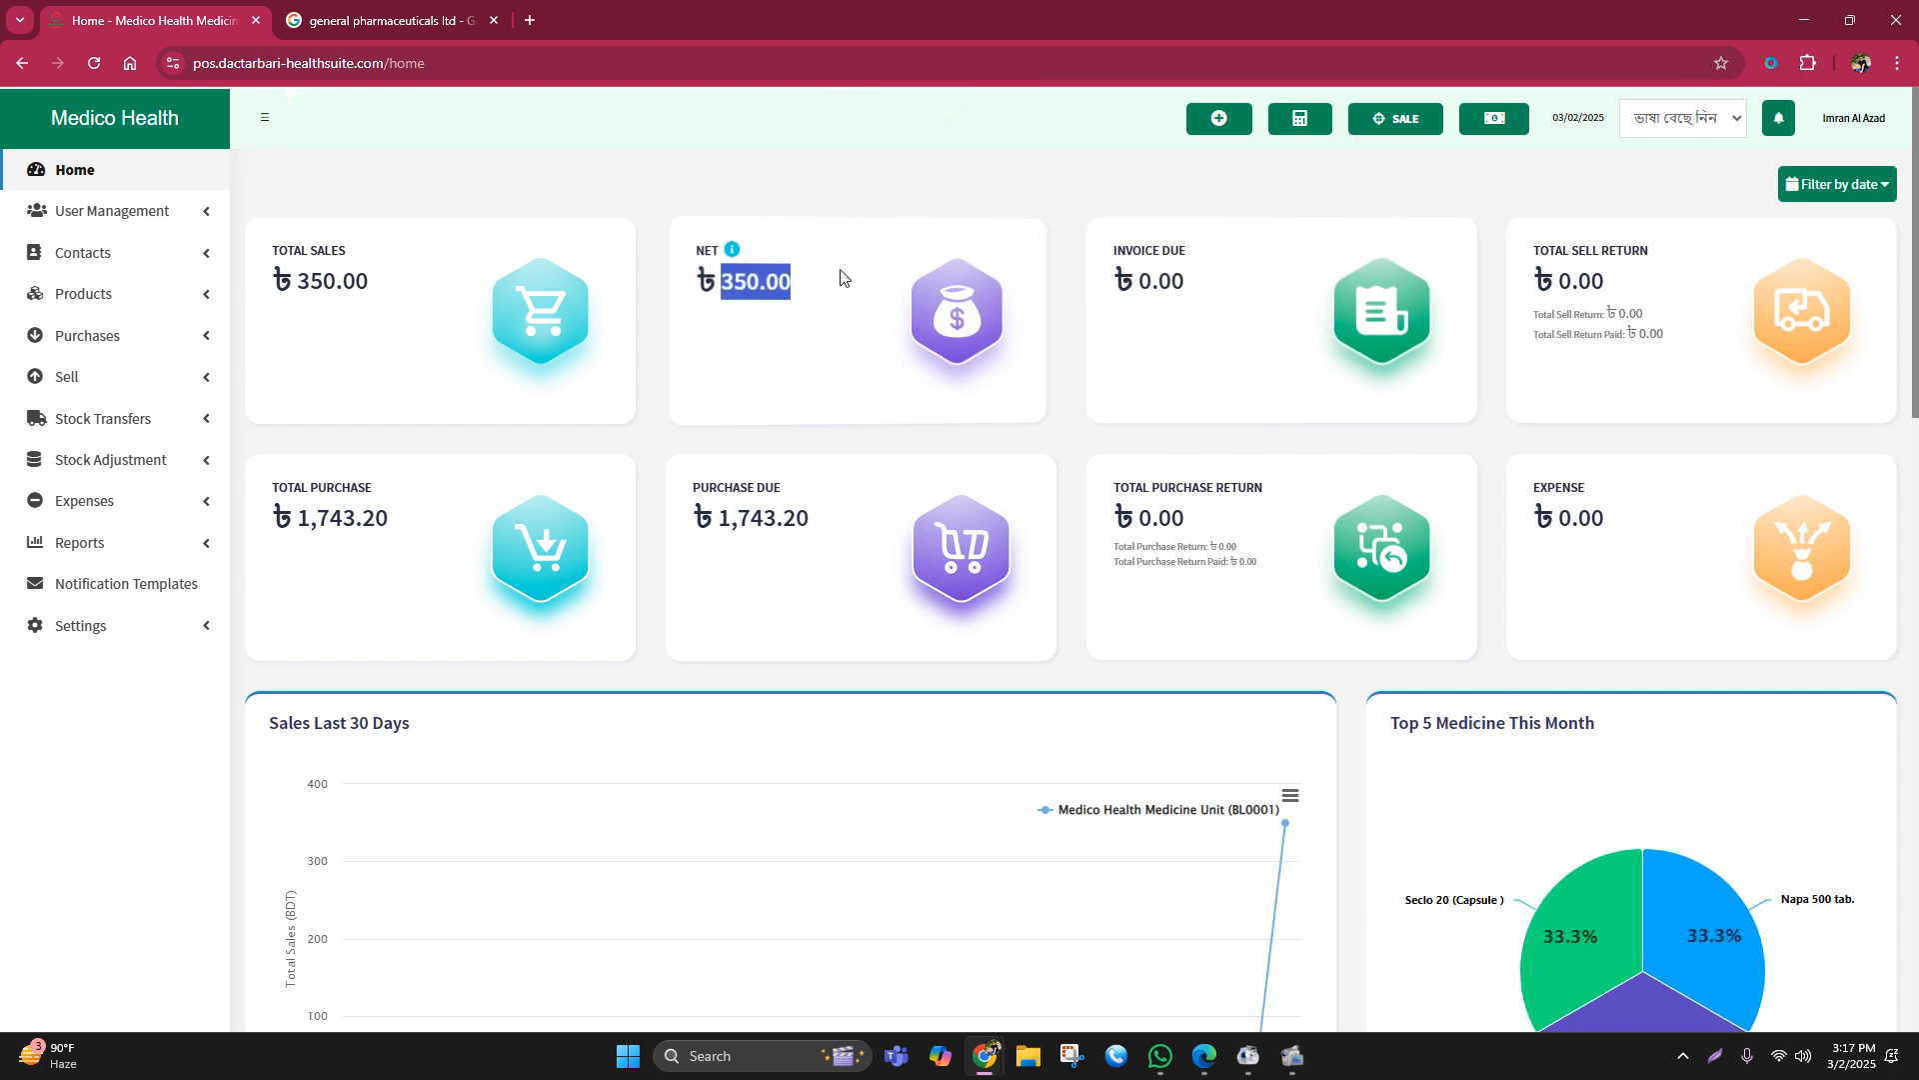
{"action": "left_click", "coordinate": [867, 157]}
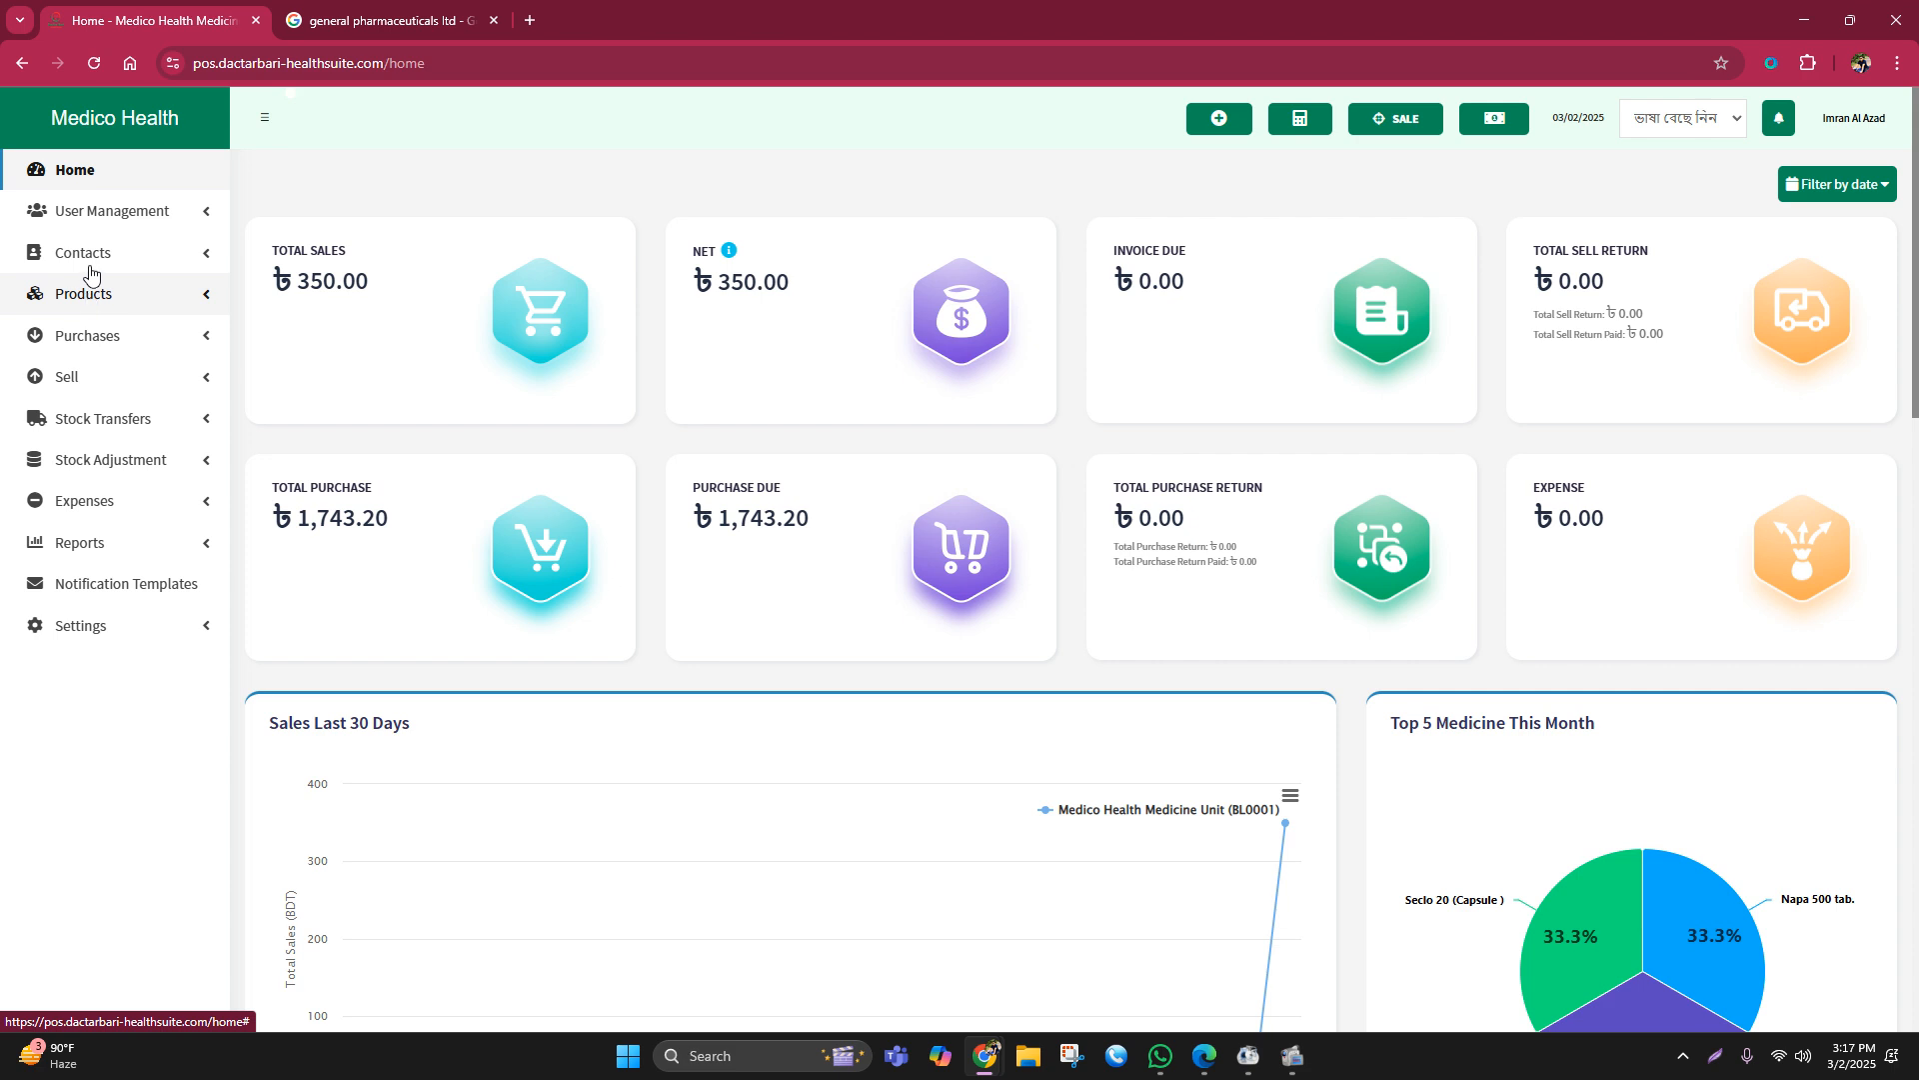
{"action": "left_click", "coordinate": [78, 179]}
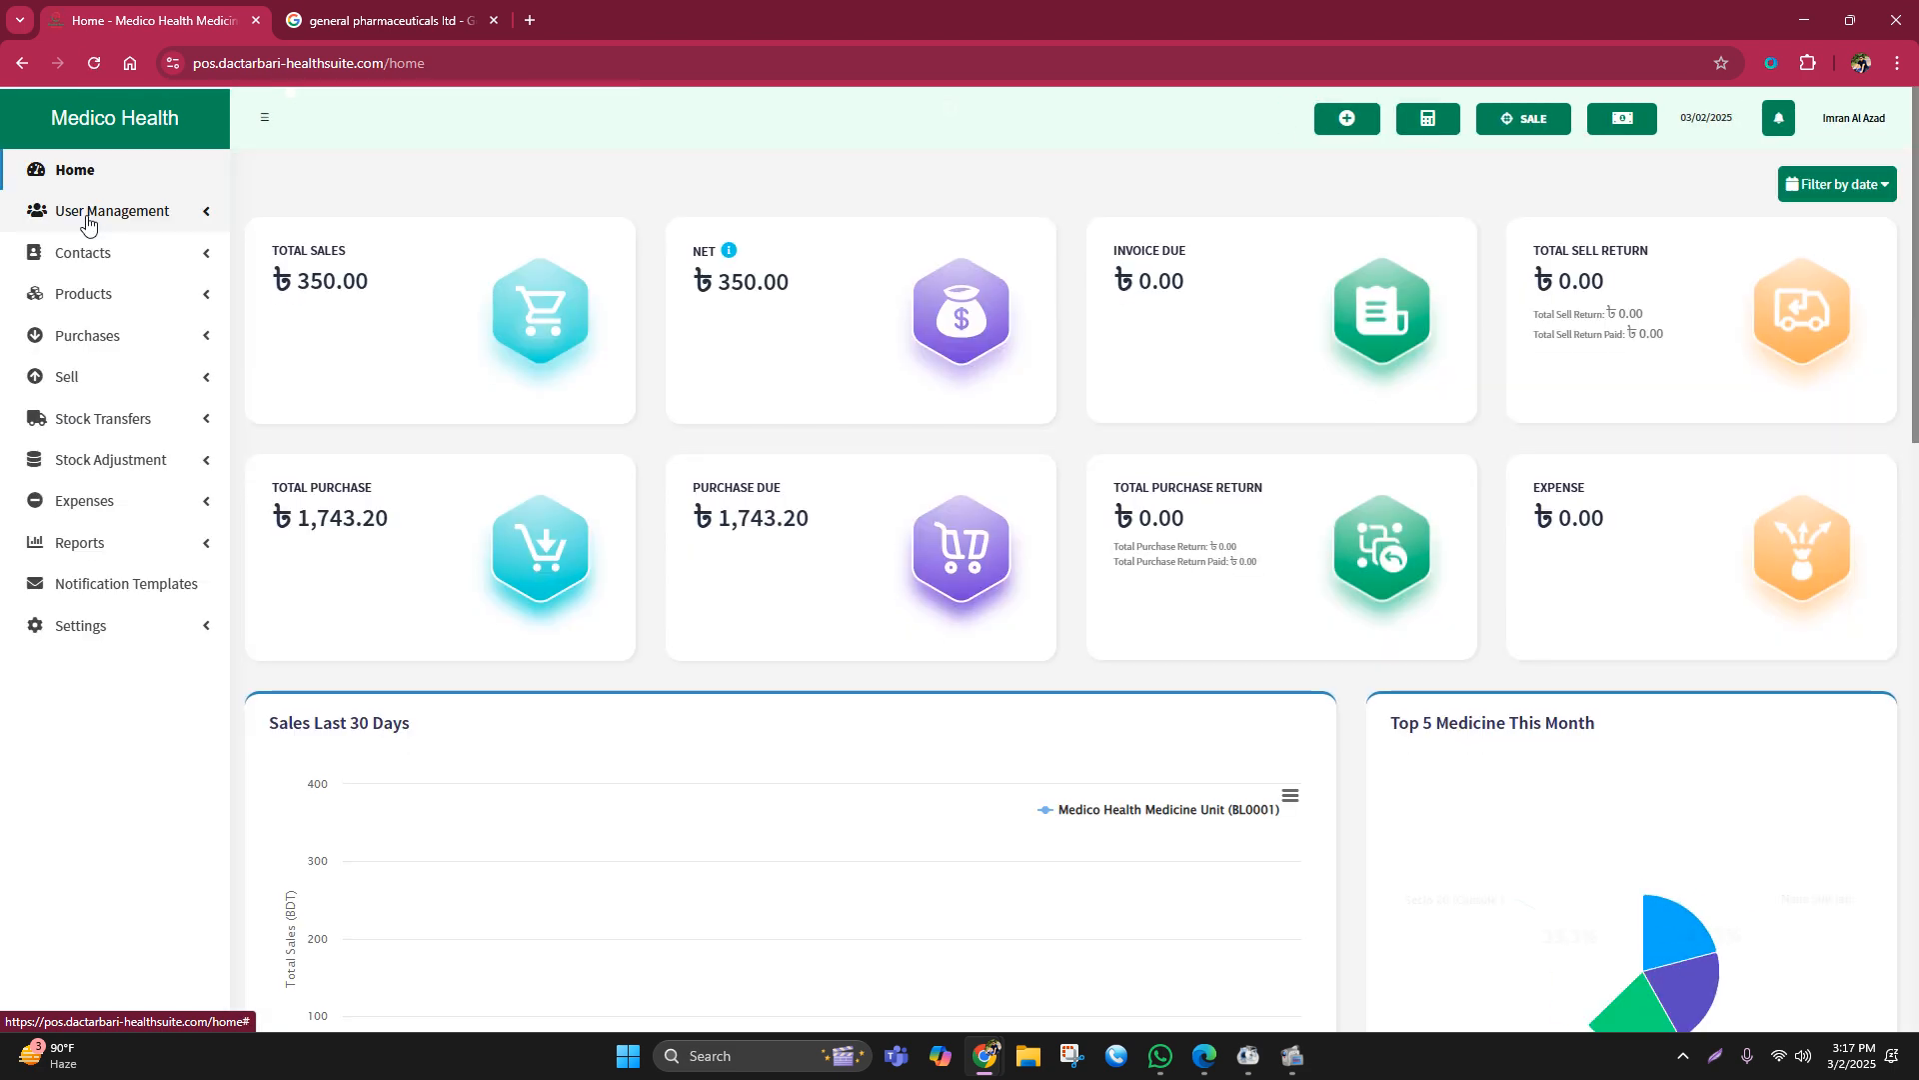
{"action": "left_click", "coordinate": [90, 214]}
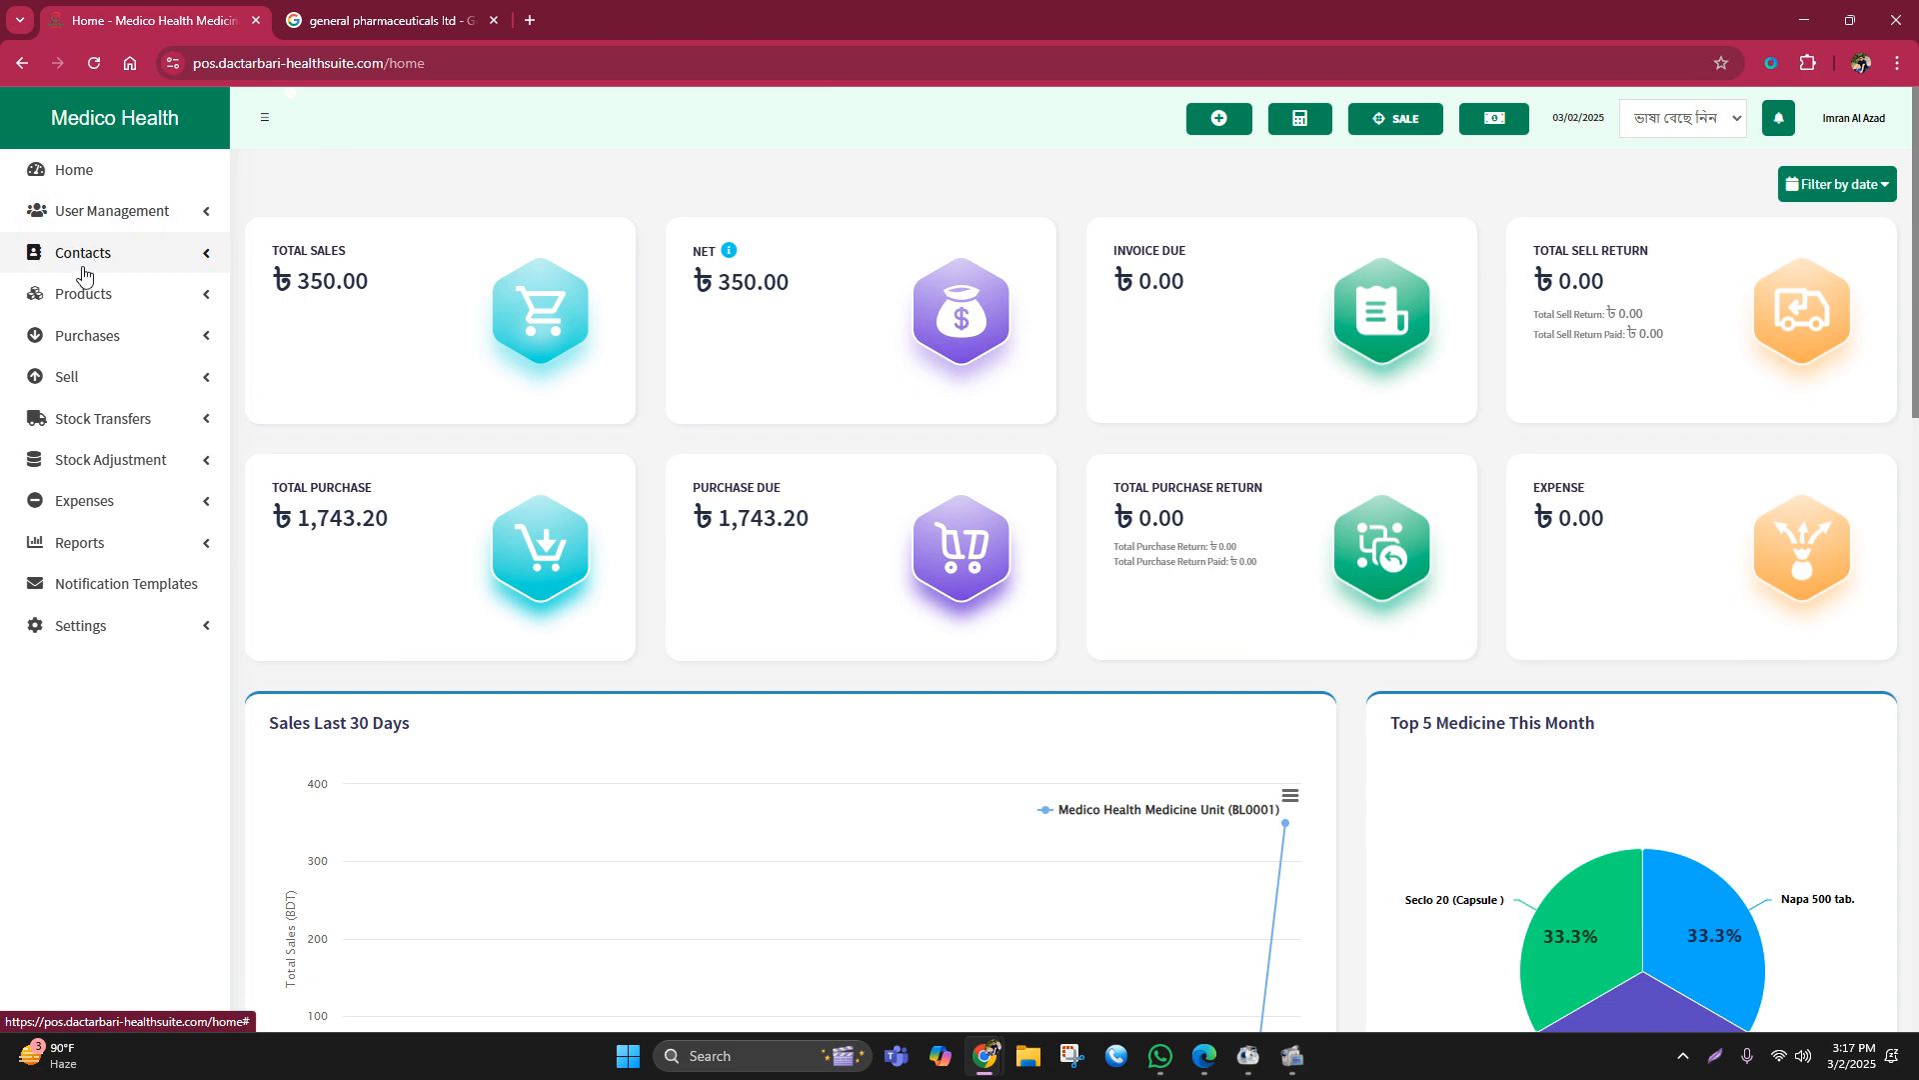
{"action": "left_click", "coordinate": [90, 294]}
{"action": "left_click", "coordinate": [93, 296]}
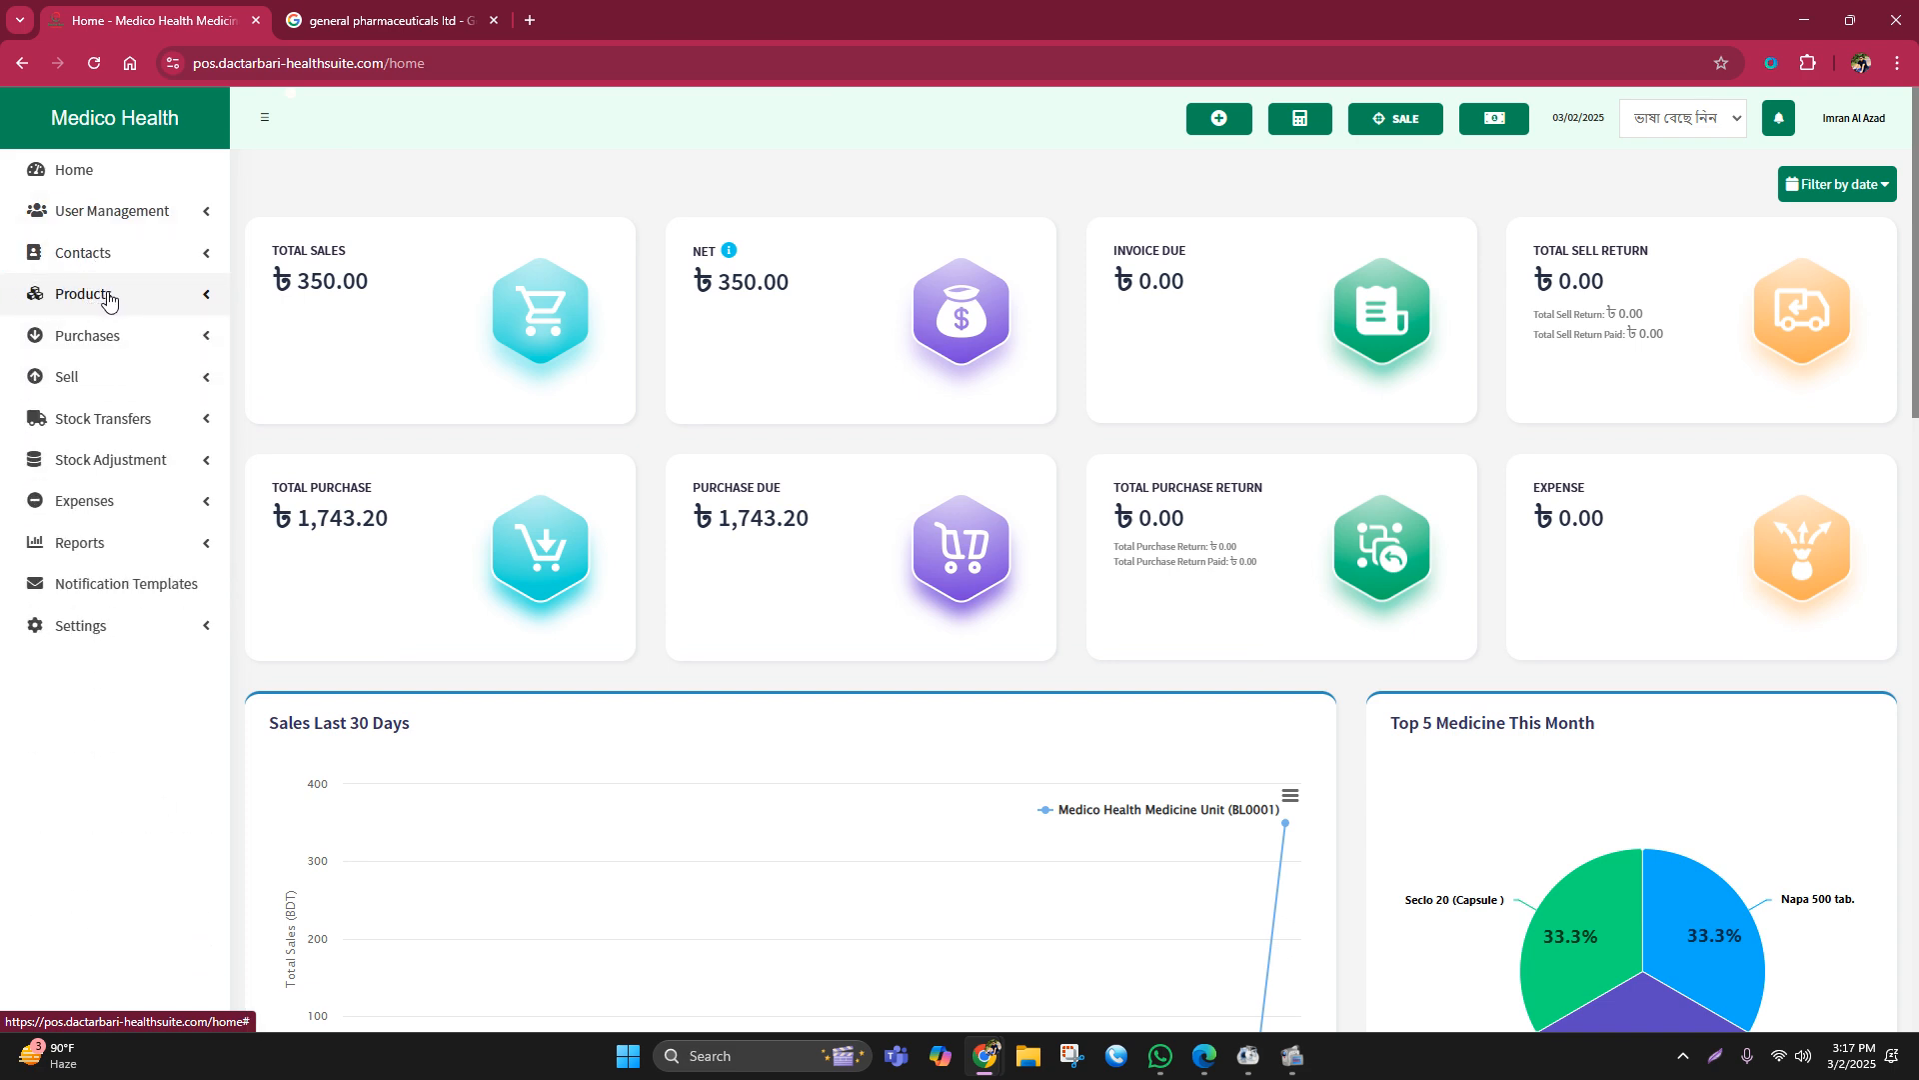
{"action": "left_click", "coordinate": [92, 336]}
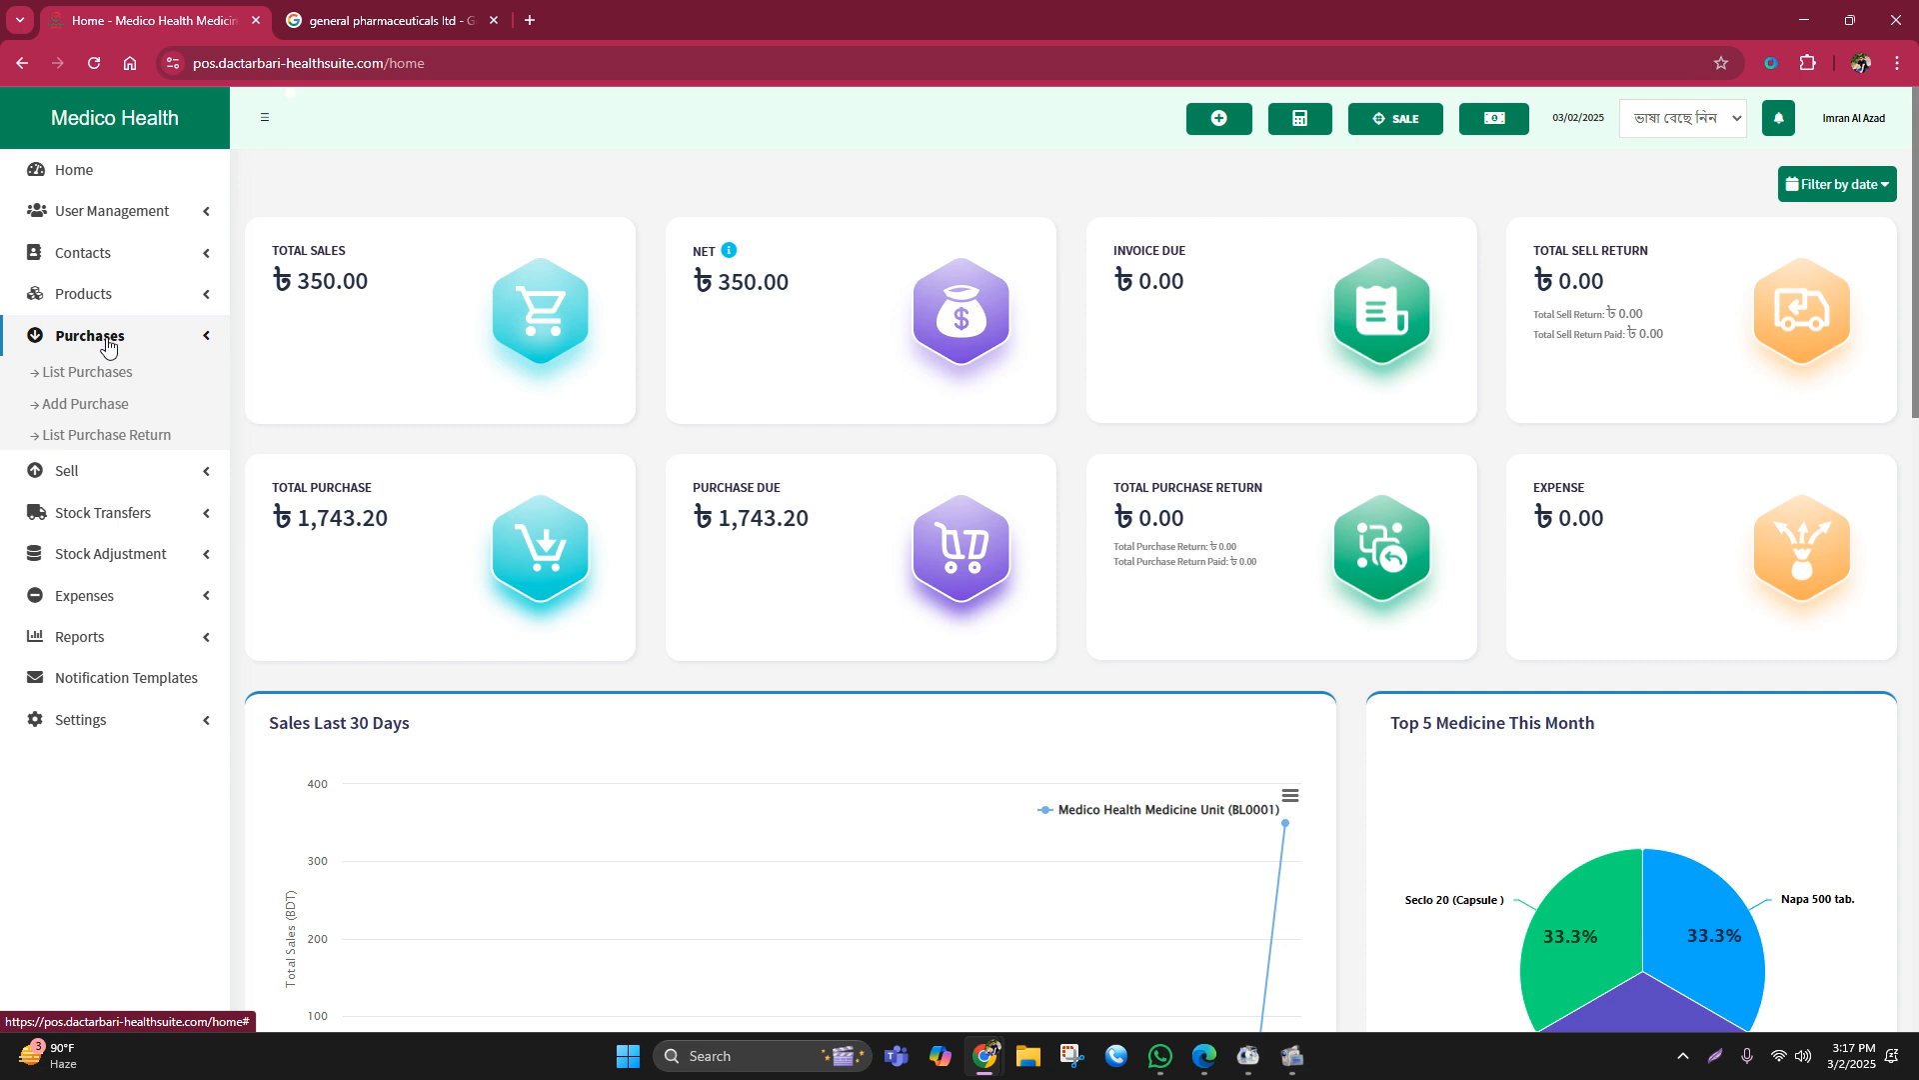
{"action": "left_click", "coordinate": [108, 345]}
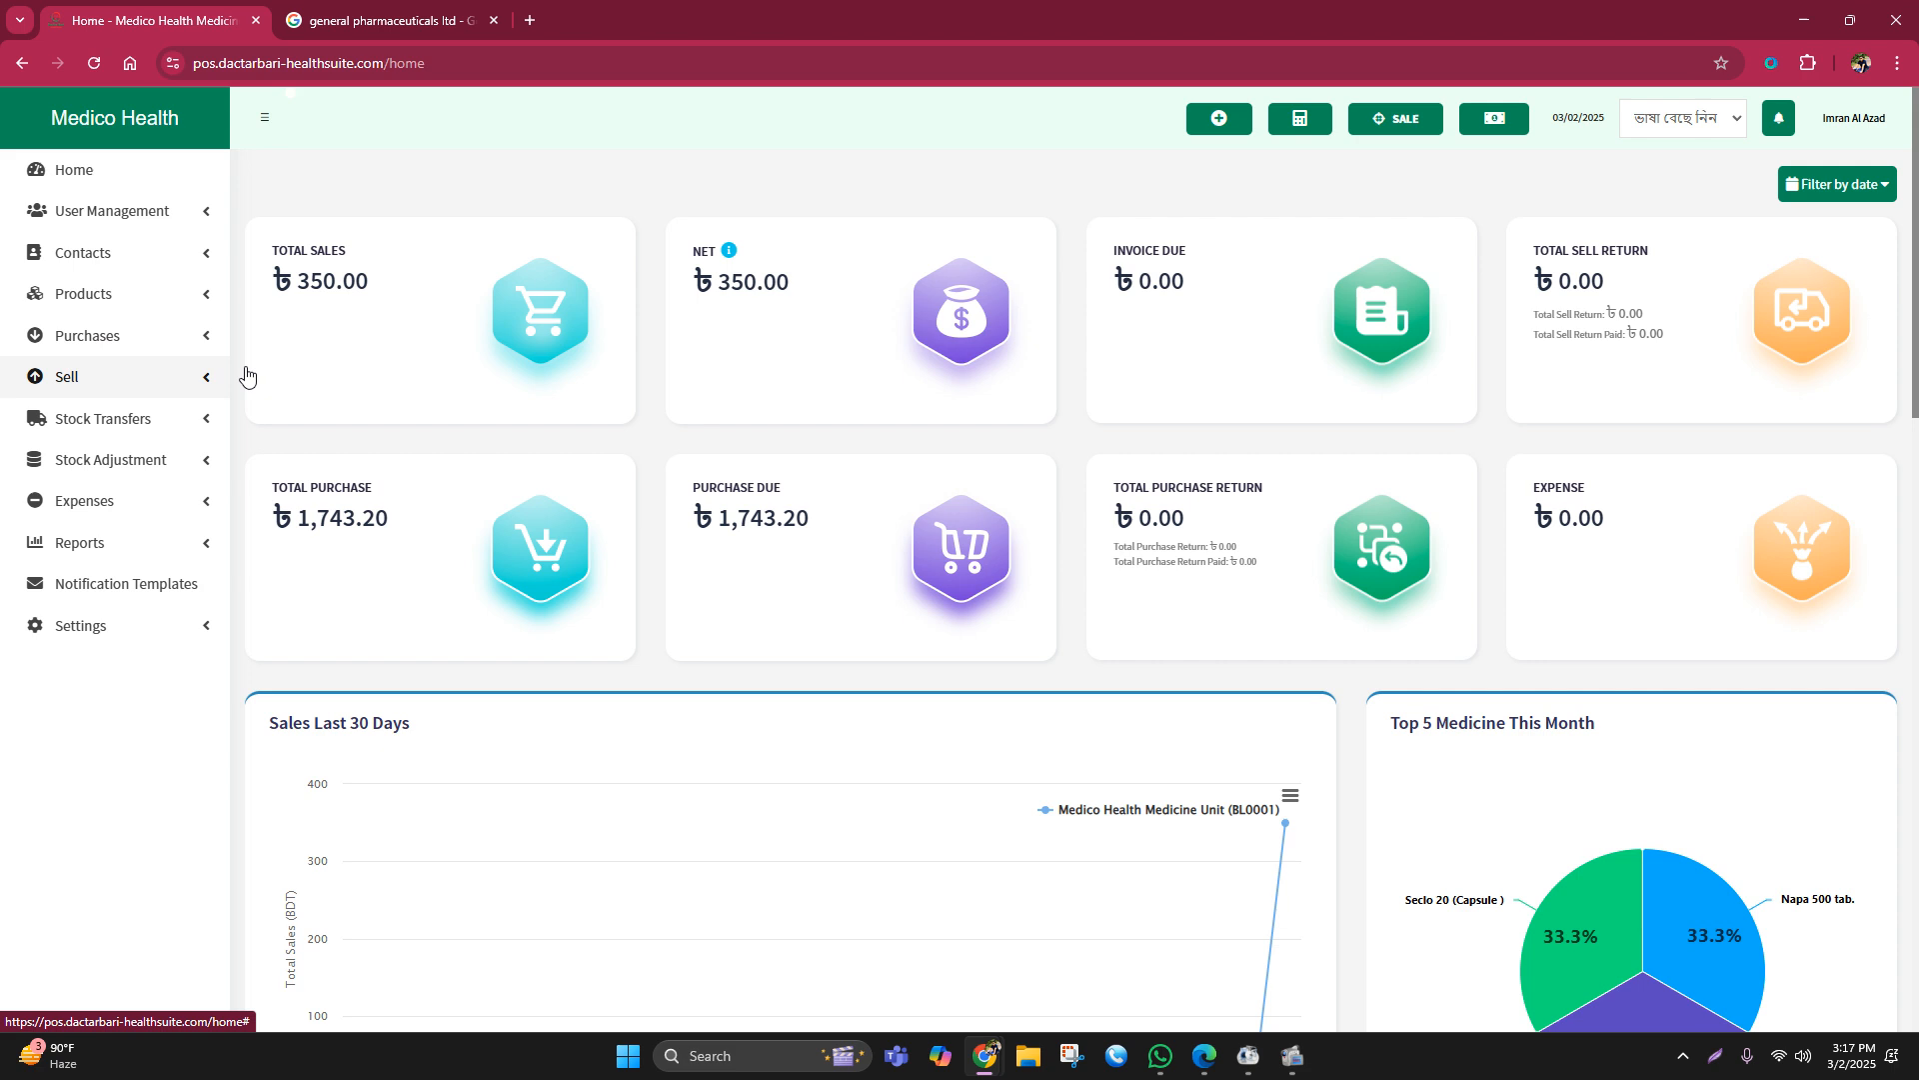
{"action": "left_click", "coordinate": [1853, 118]}
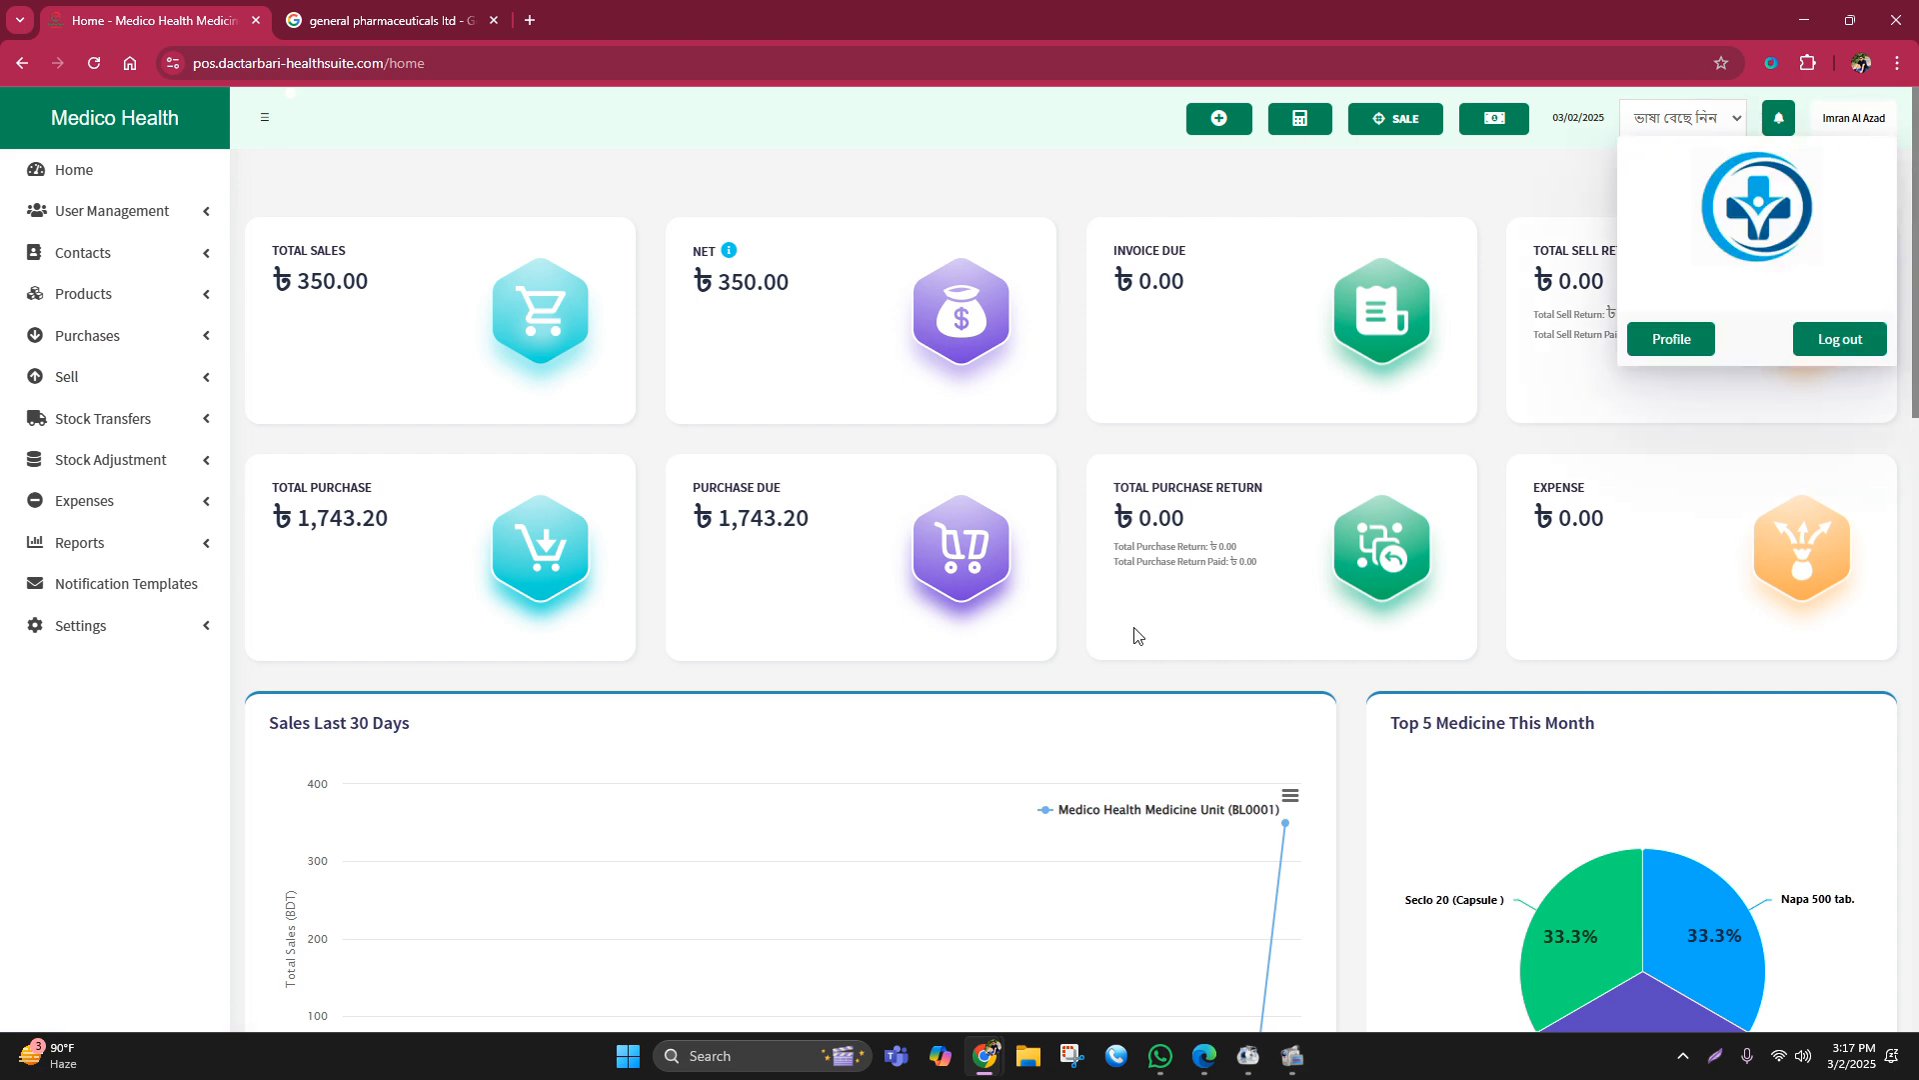
{"action": "left_click", "coordinate": [1123, 941]}
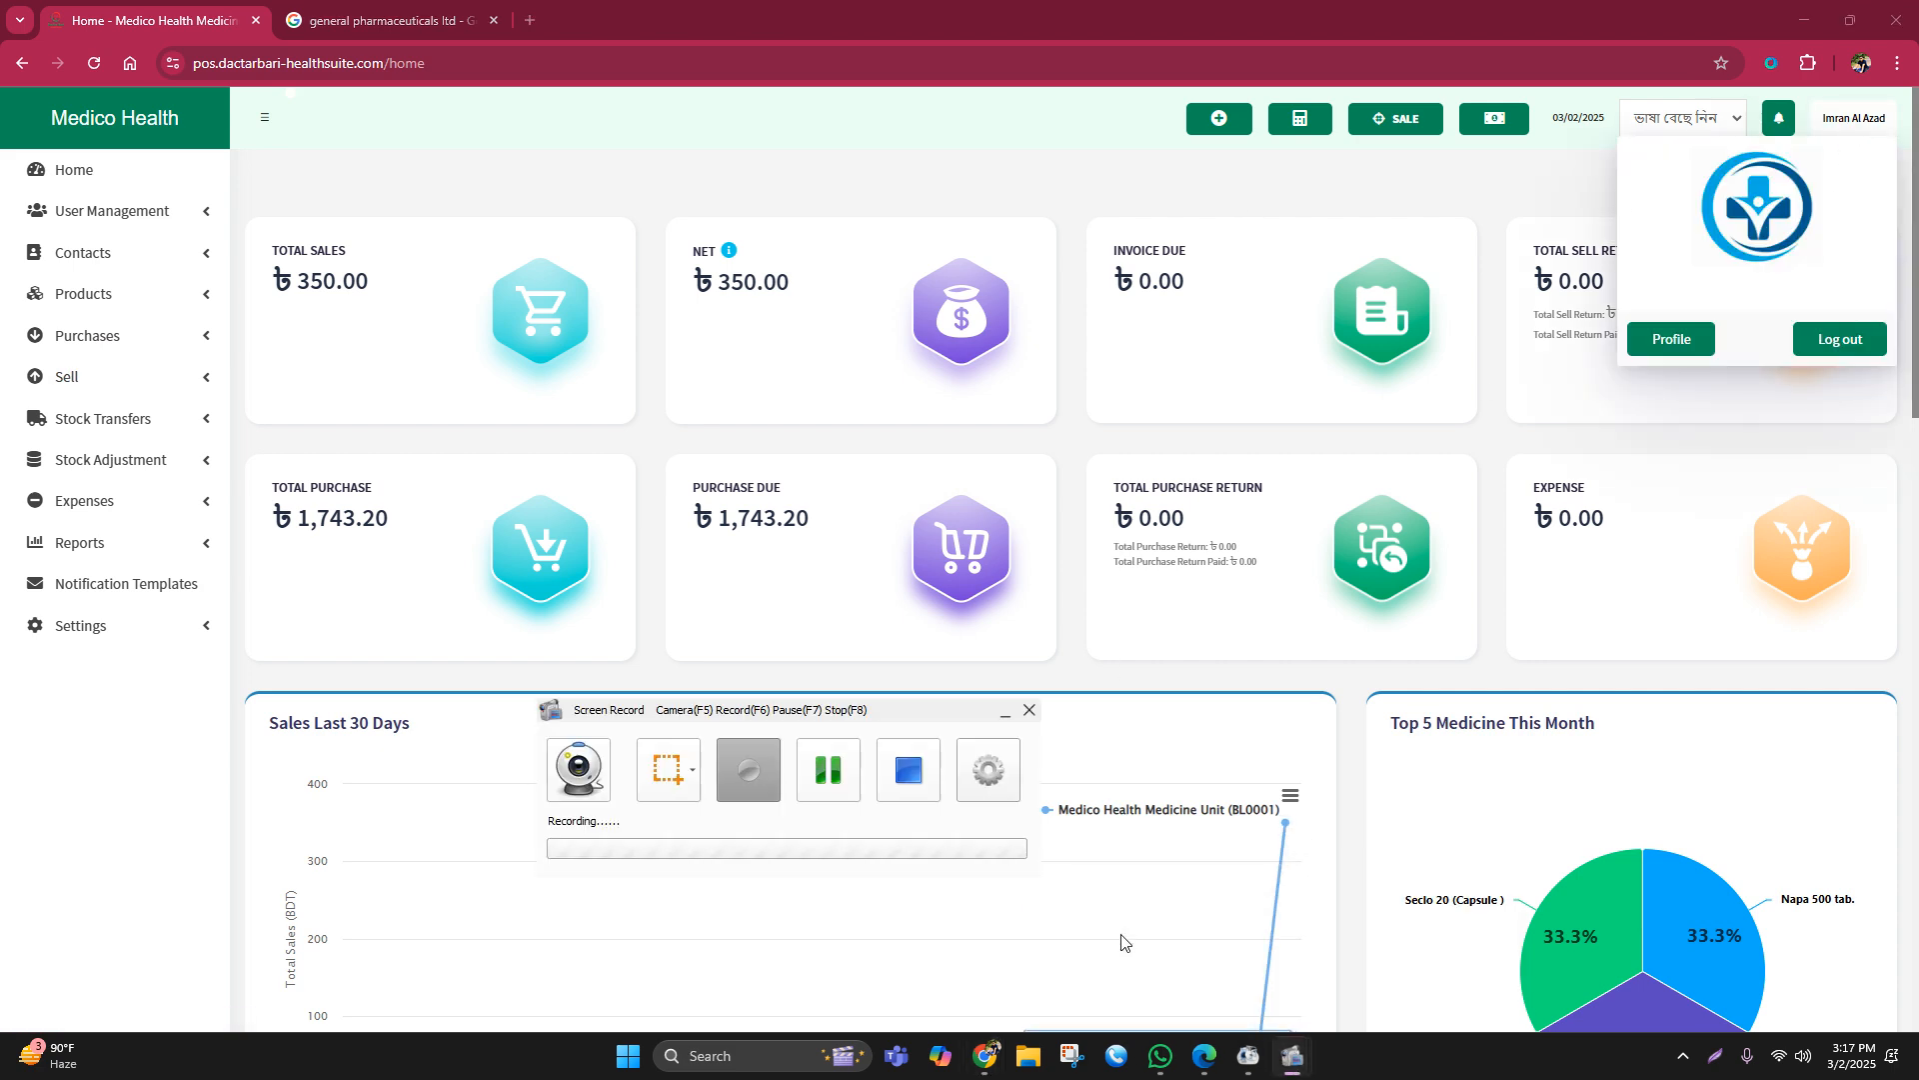